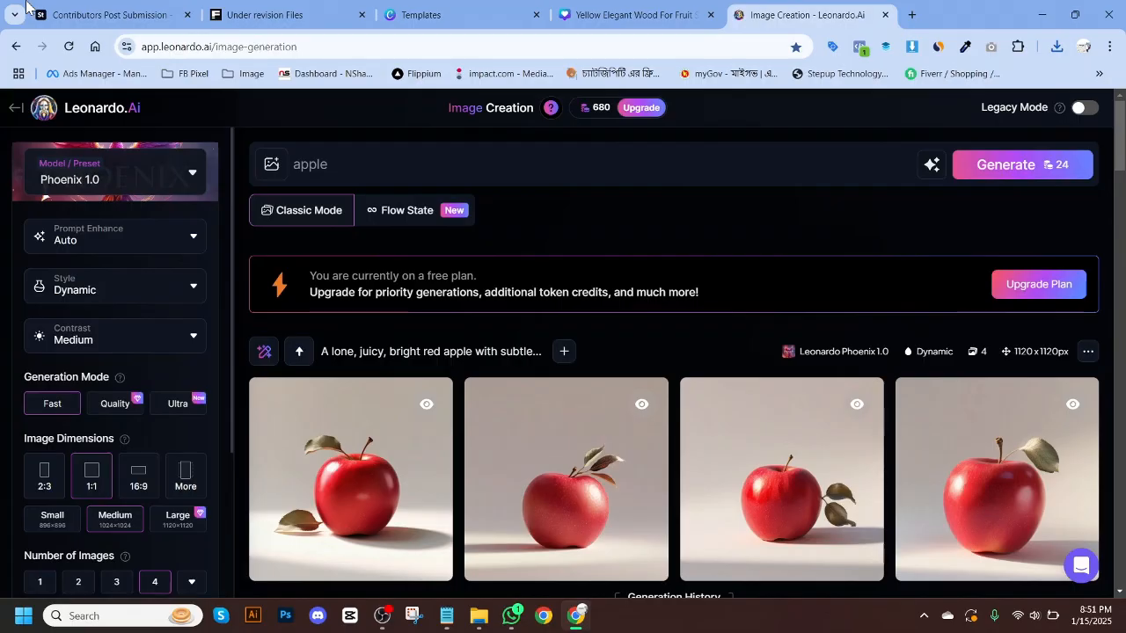
Step: Generate a new set of images from the existing prompt "apple" with the current Phoenix 1.0 settings
{"action": "mouse_move", "coordinate": [822, 454]}
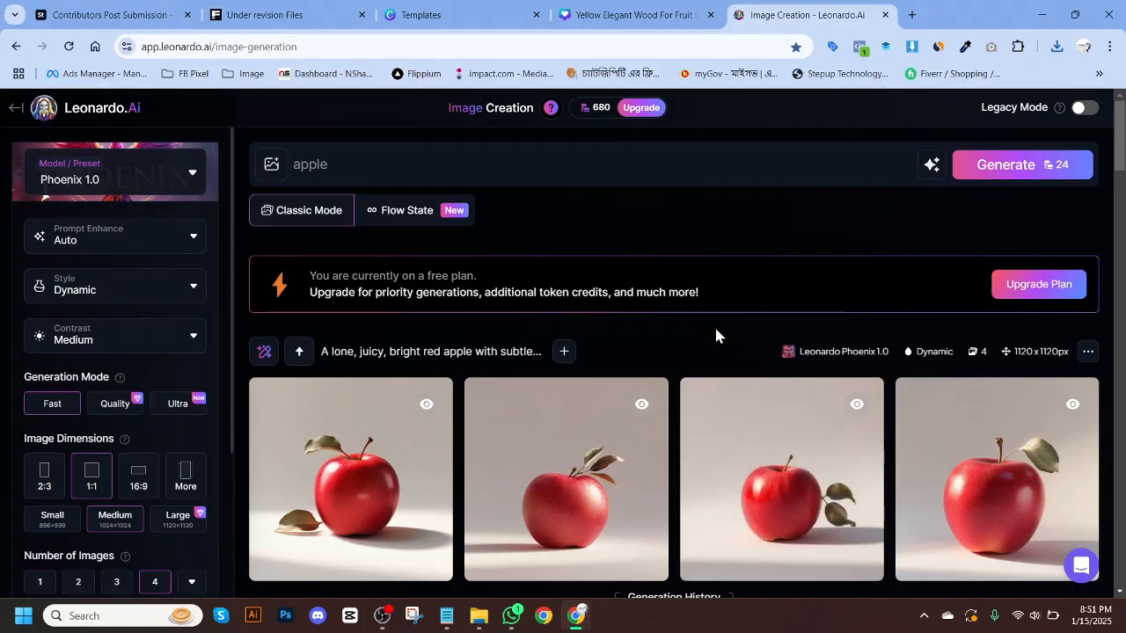
{"action": "scroll", "coordinate": [725, 291], "scroll_direction": "down", "scroll_amount": 3}
{"action": "scroll", "coordinate": [723, 290], "scroll_direction": "up", "scroll_amount": 3}
{"action": "left_click", "coordinate": [413, 168]}
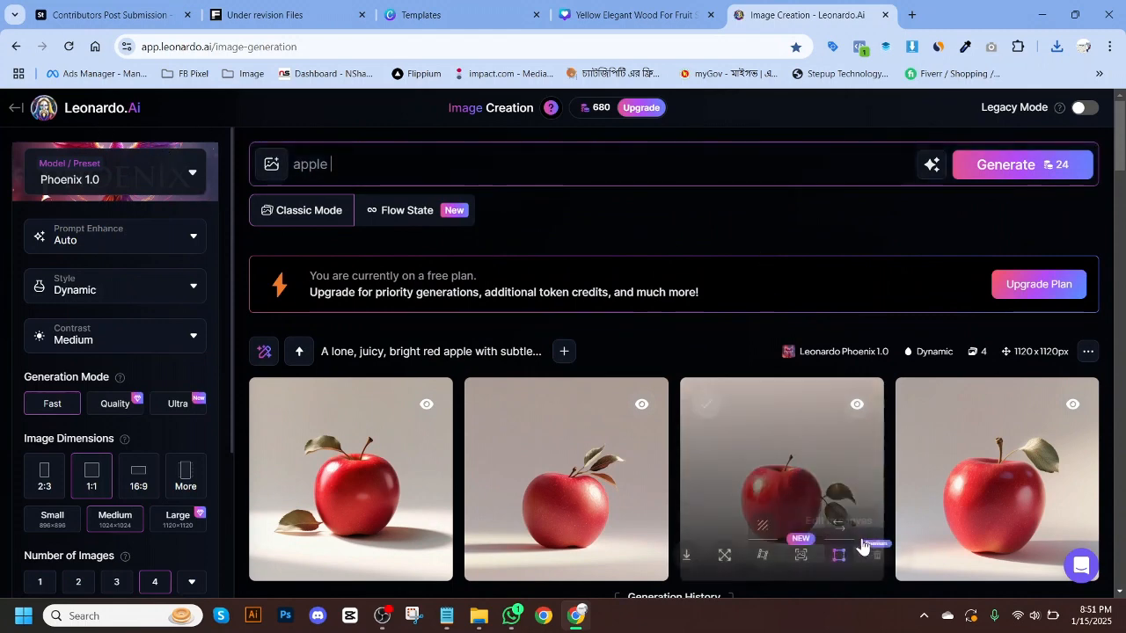
{"action": "scroll", "coordinate": [767, 424], "scroll_direction": "down", "scroll_amount": 1}
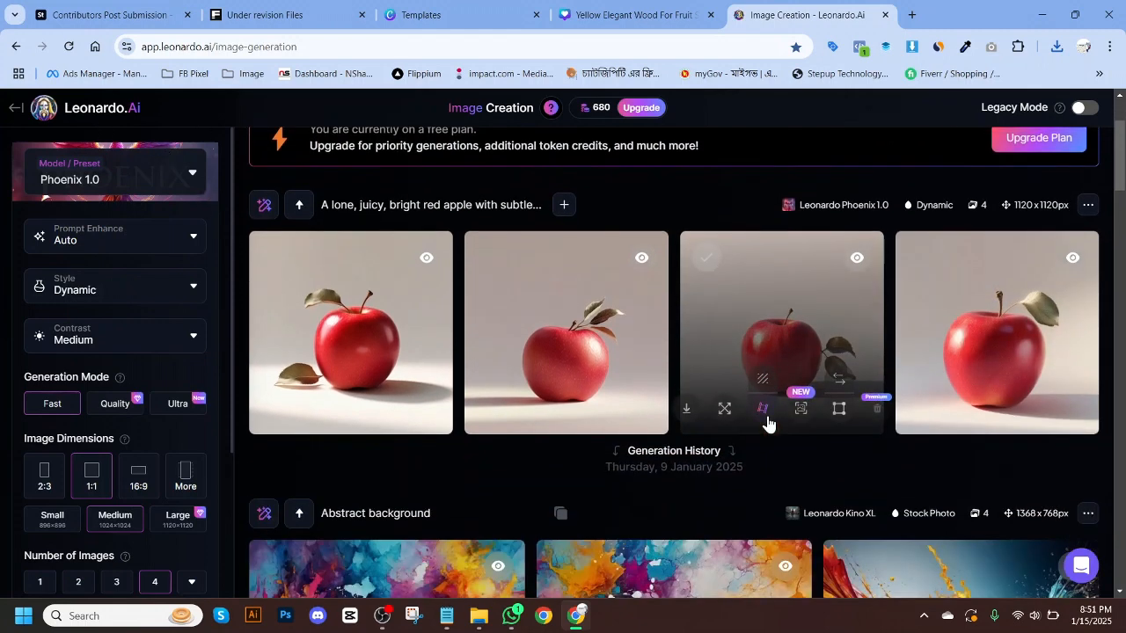
{"action": "scroll", "coordinate": [765, 426], "scroll_direction": "up", "scroll_amount": 1}
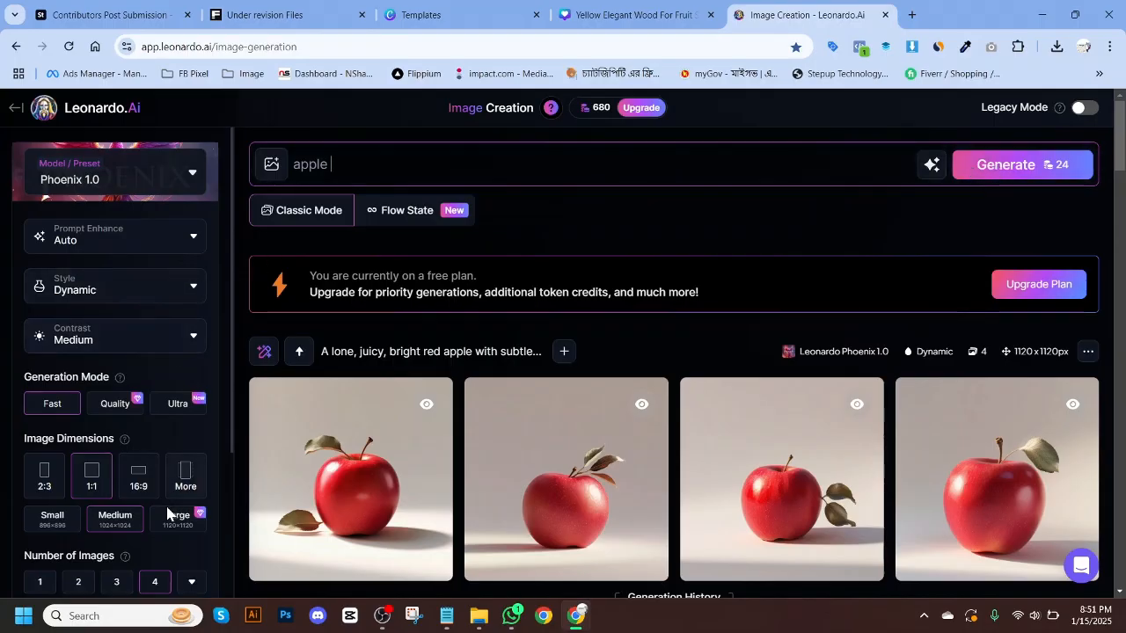
{"action": "left_click", "coordinate": [1012, 165]}
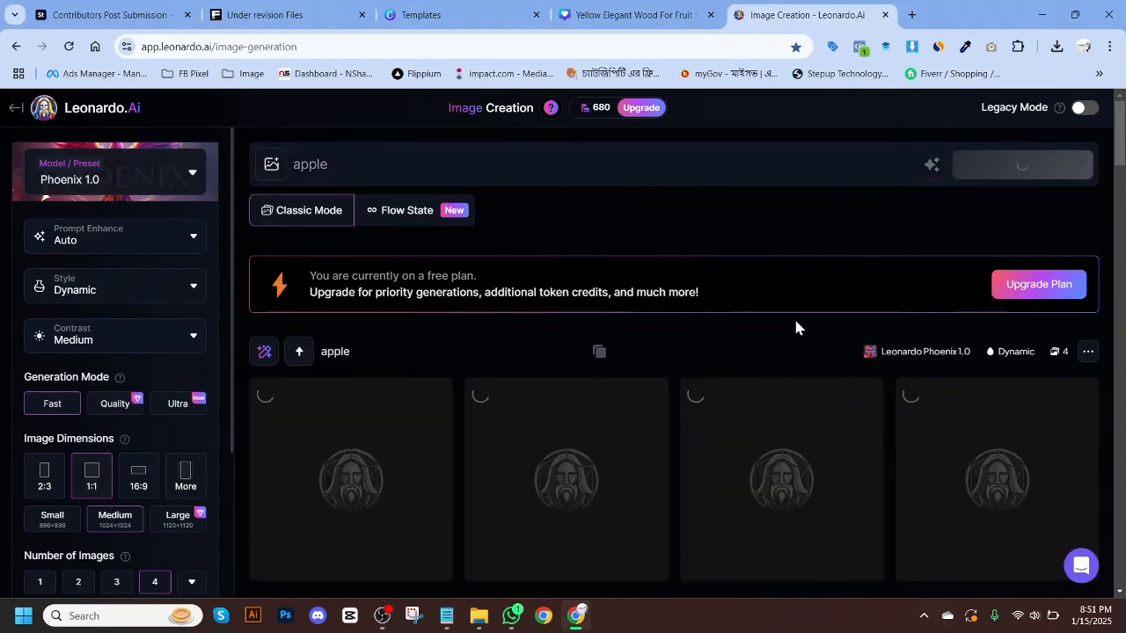
Step: Switch to Canva's template search, close the banana template preview and look through the banana templates
{"action": "left_click", "coordinate": [456, 8]}
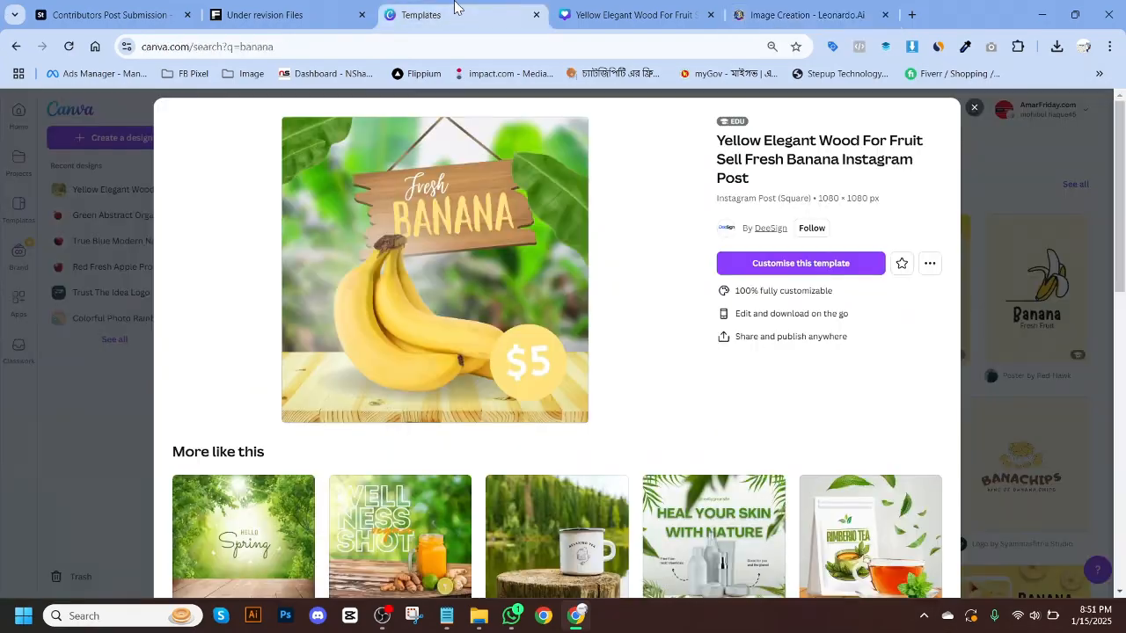
{"action": "left_click", "coordinate": [974, 112]}
{"action": "scroll", "coordinate": [933, 359], "scroll_direction": "down", "scroll_amount": 7}
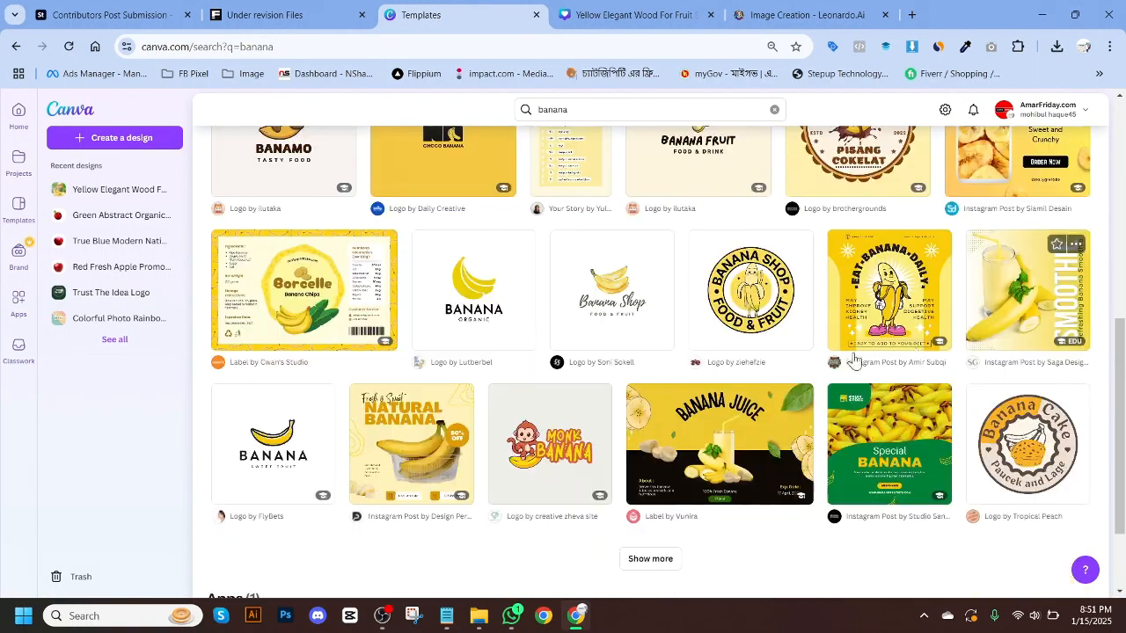
{"action": "scroll", "coordinate": [792, 370], "scroll_direction": "up", "scroll_amount": 7}
{"action": "left_click", "coordinate": [633, 111]}
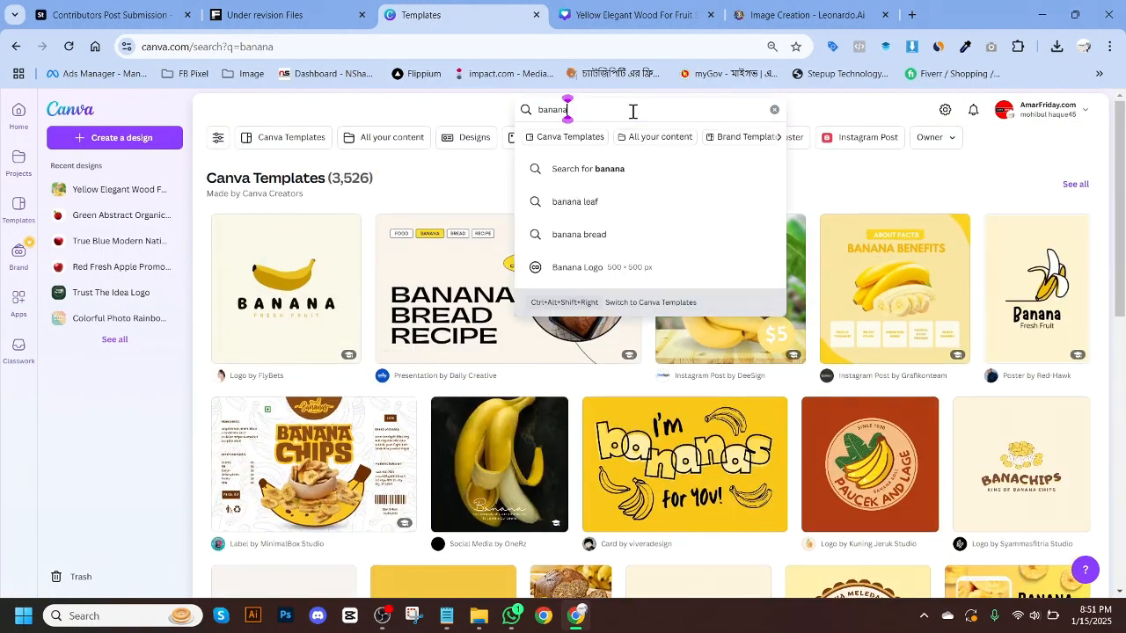
{"action": "key", "text": "Escape"}
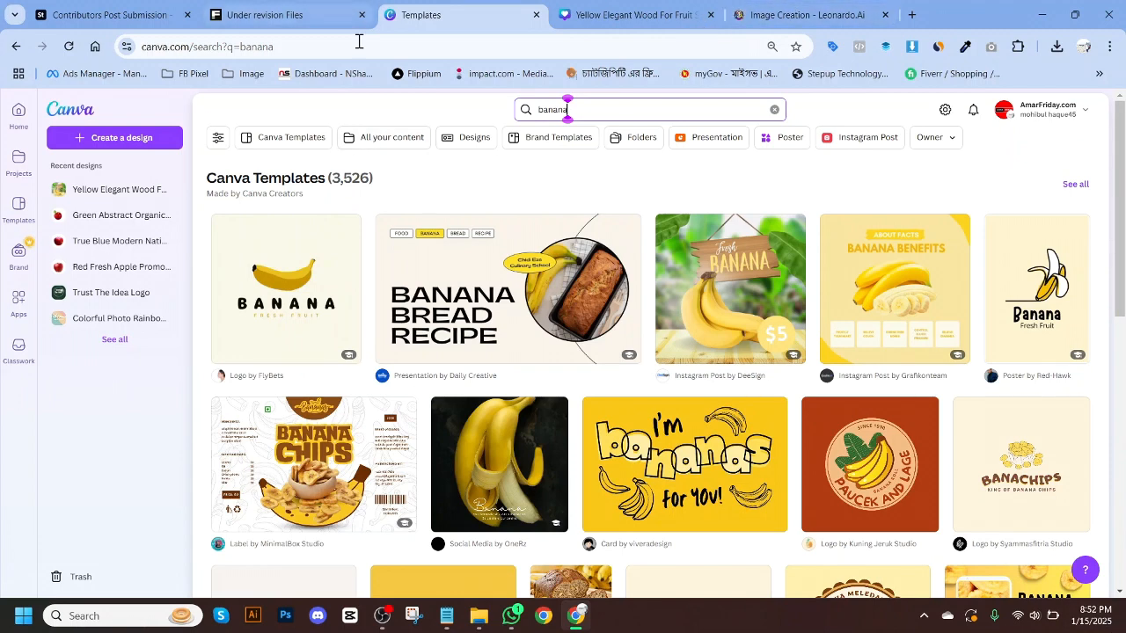
Step: Glance at the open Canva apple design, return to Leonardo.Ai and review the newly generated apple images against the older set
{"action": "left_click", "coordinate": [661, 13]}
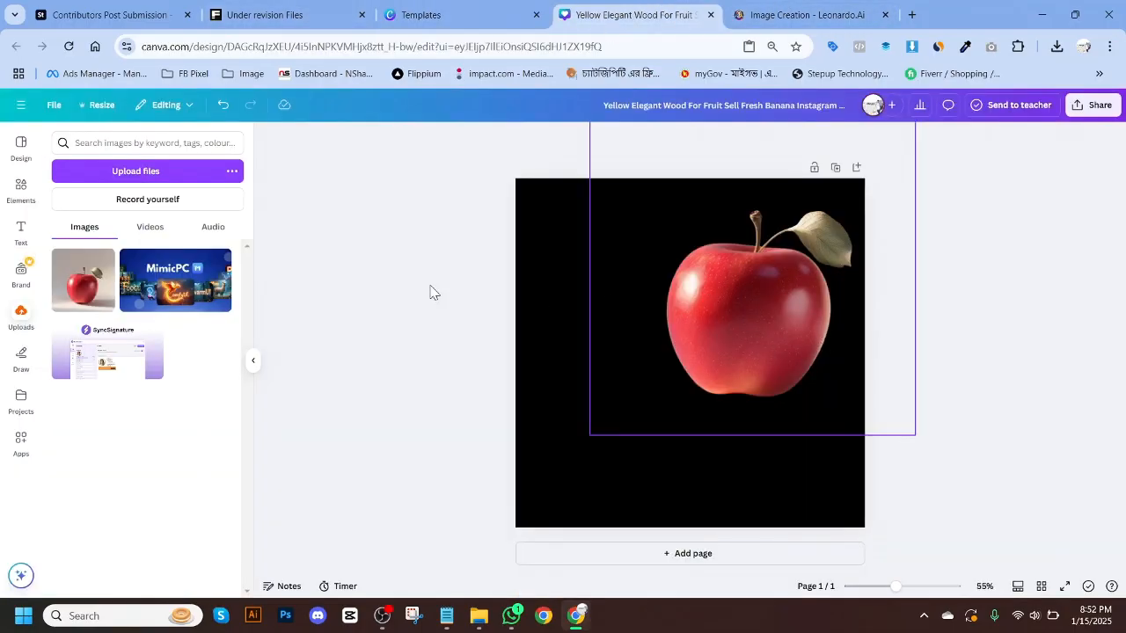
{"action": "left_click", "coordinate": [756, 12]}
{"action": "scroll", "coordinate": [737, 328], "scroll_direction": "down", "scroll_amount": 3}
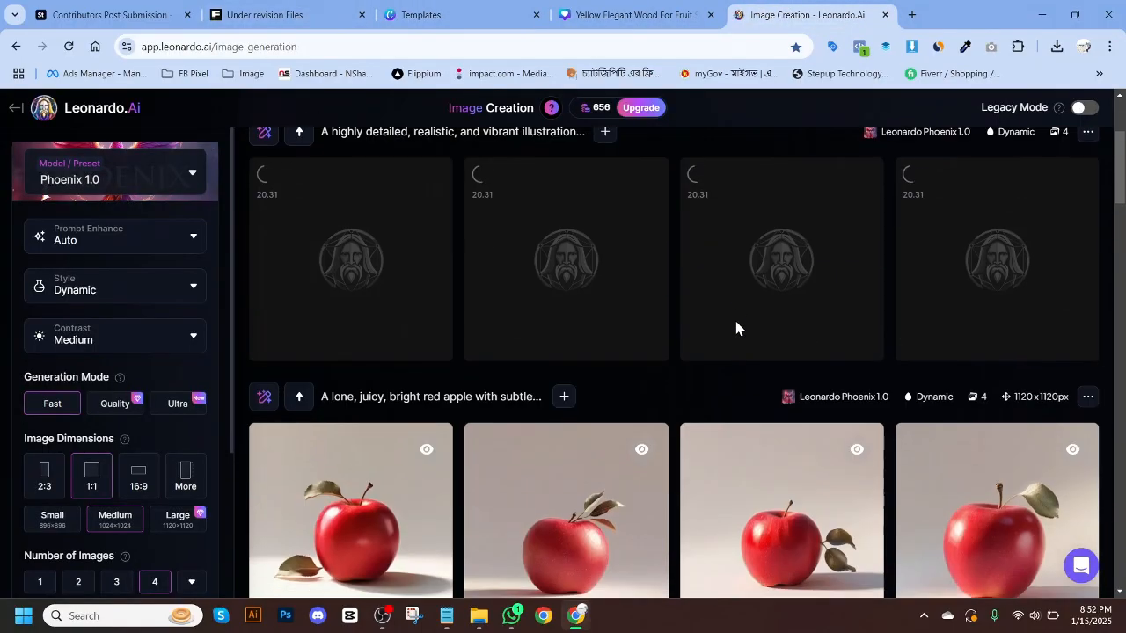
{"action": "scroll", "coordinate": [737, 327], "scroll_direction": "up", "scroll_amount": 3}
{"action": "scroll", "coordinate": [711, 319], "scroll_direction": "down", "scroll_amount": 2}
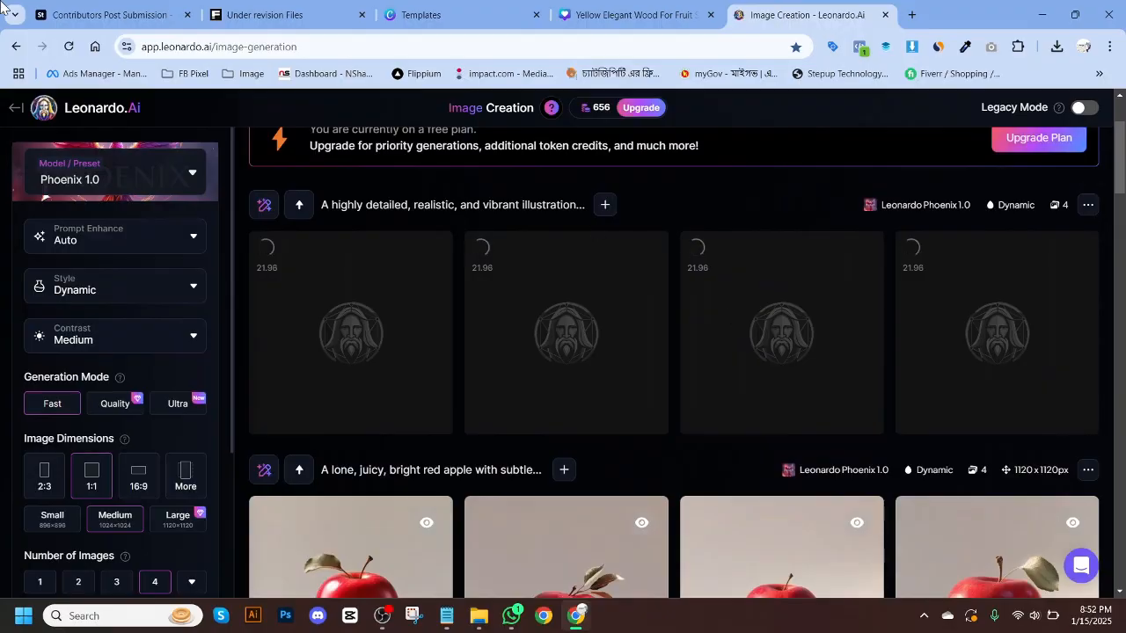
{"action": "scroll", "coordinate": [760, 241], "scroll_direction": "up", "scroll_amount": 1}
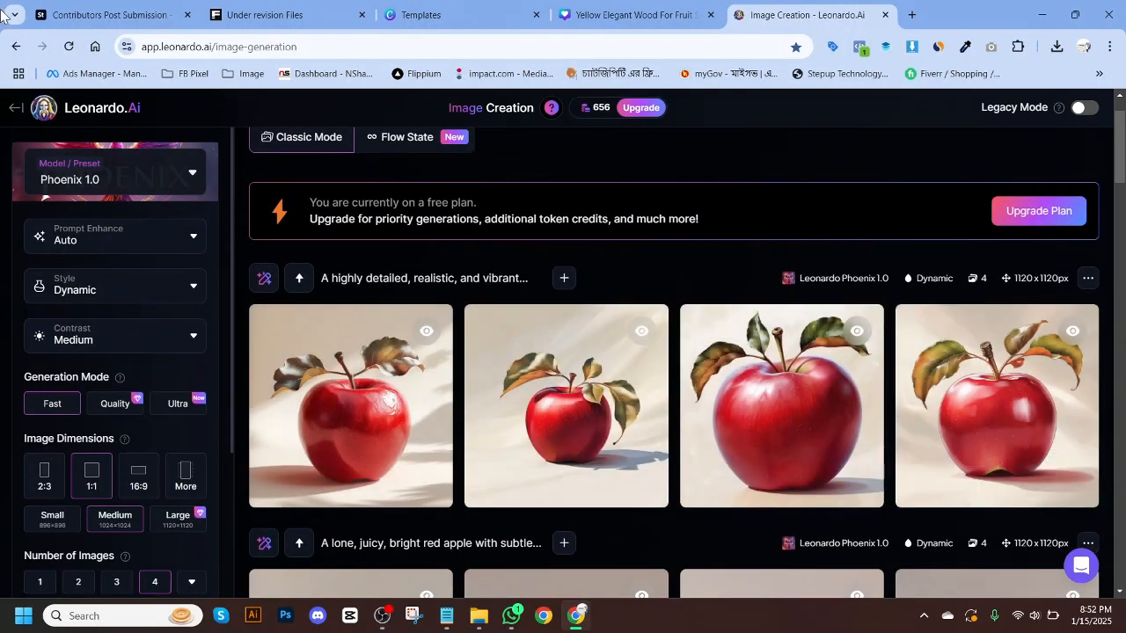
{"action": "scroll", "coordinate": [906, 421], "scroll_direction": "down", "scroll_amount": 2}
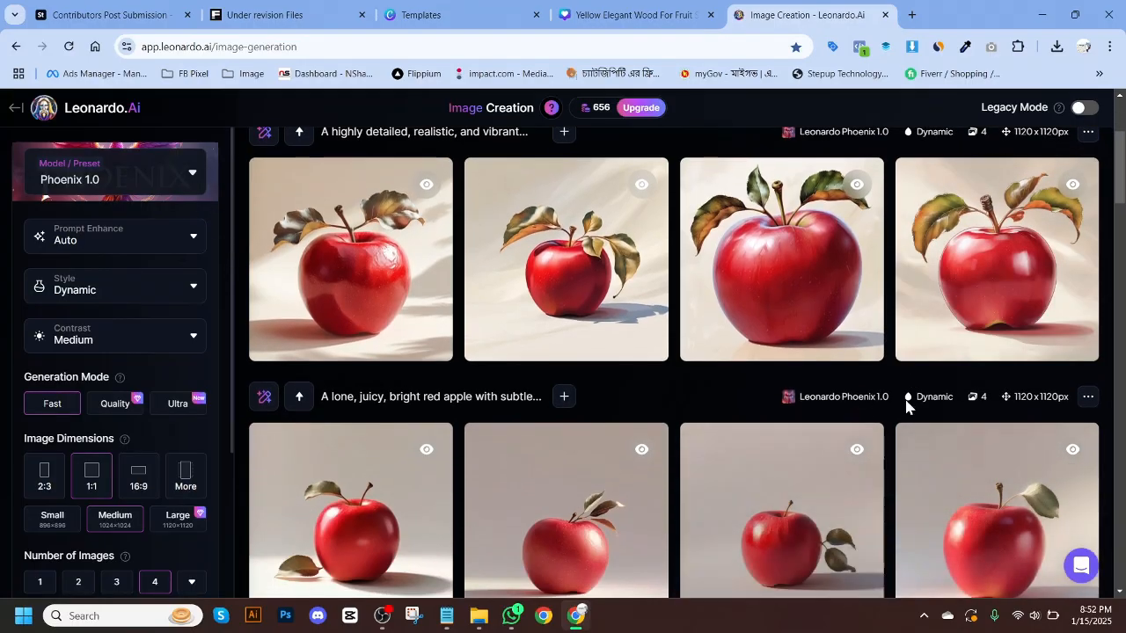
{"action": "scroll", "coordinate": [910, 402], "scroll_direction": "down", "scroll_amount": 1}
{"action": "scroll", "coordinate": [919, 401], "scroll_direction": "down", "scroll_amount": 1}
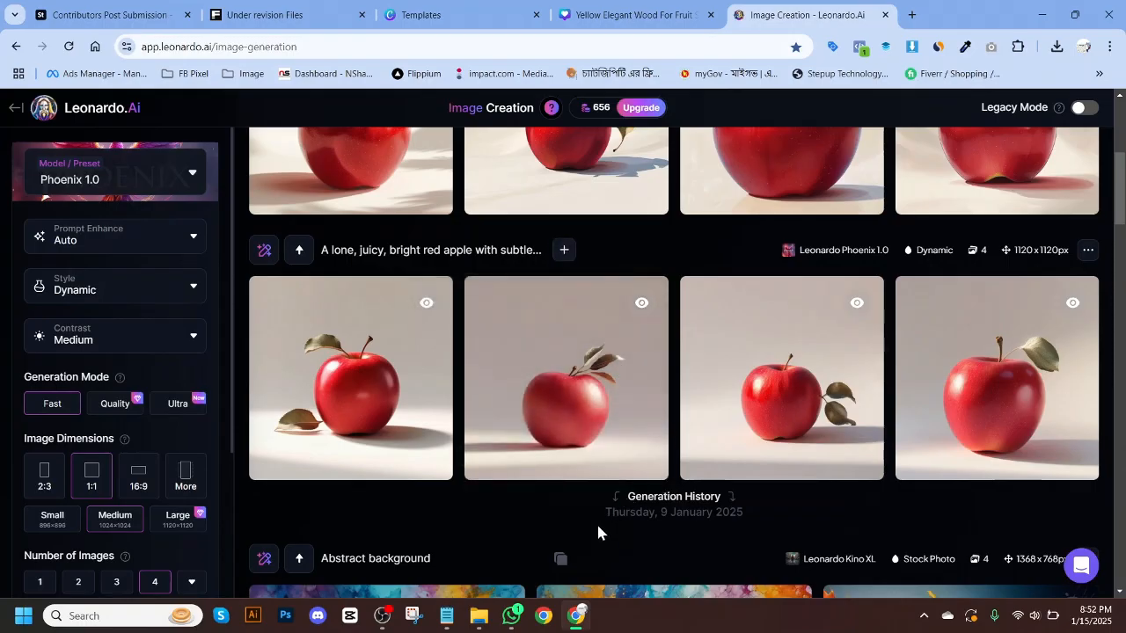
Step: View the fourth apple image of the "A lone, juicy, bright red apple" set enlarged and close it
{"action": "mouse_move", "coordinate": [1008, 410]}
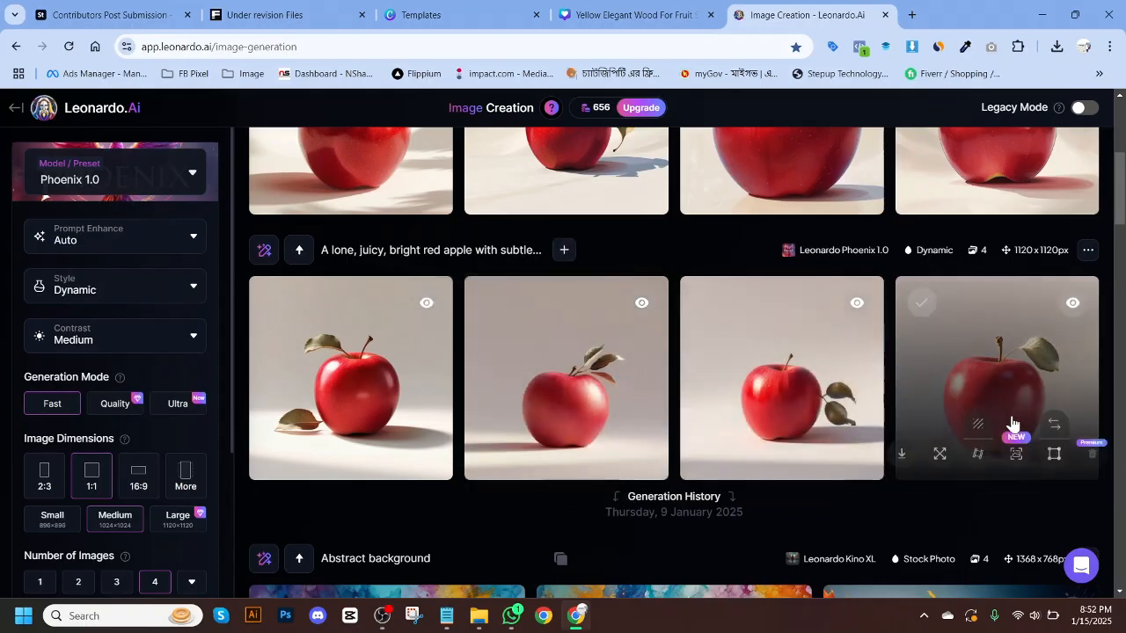
{"action": "left_click", "coordinate": [992, 352]}
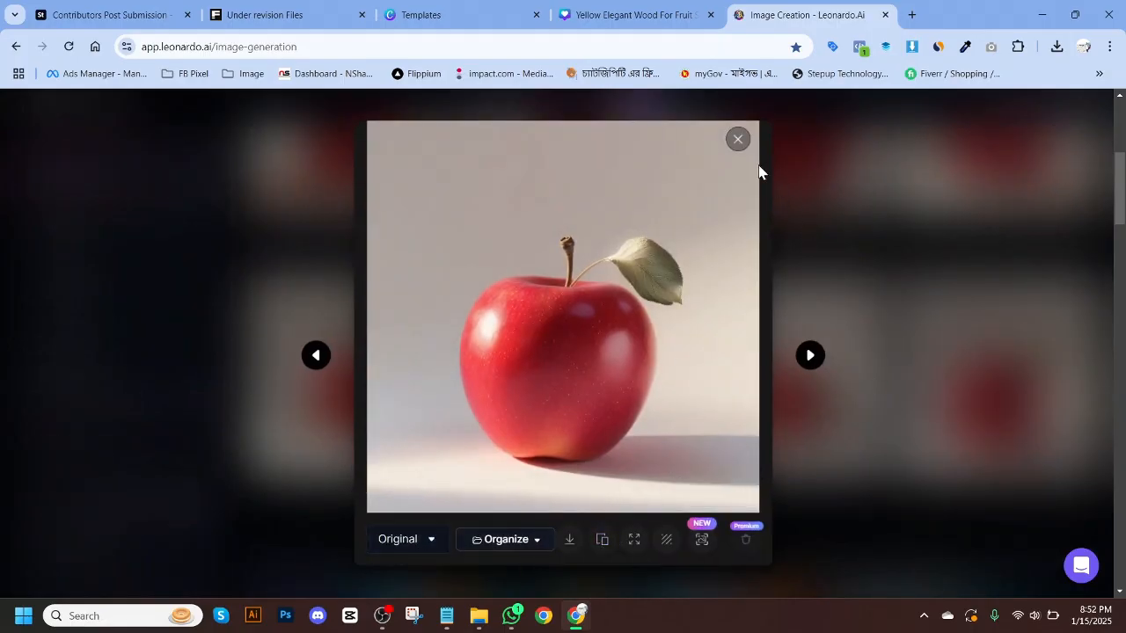
{"action": "left_click", "coordinate": [722, 135]}
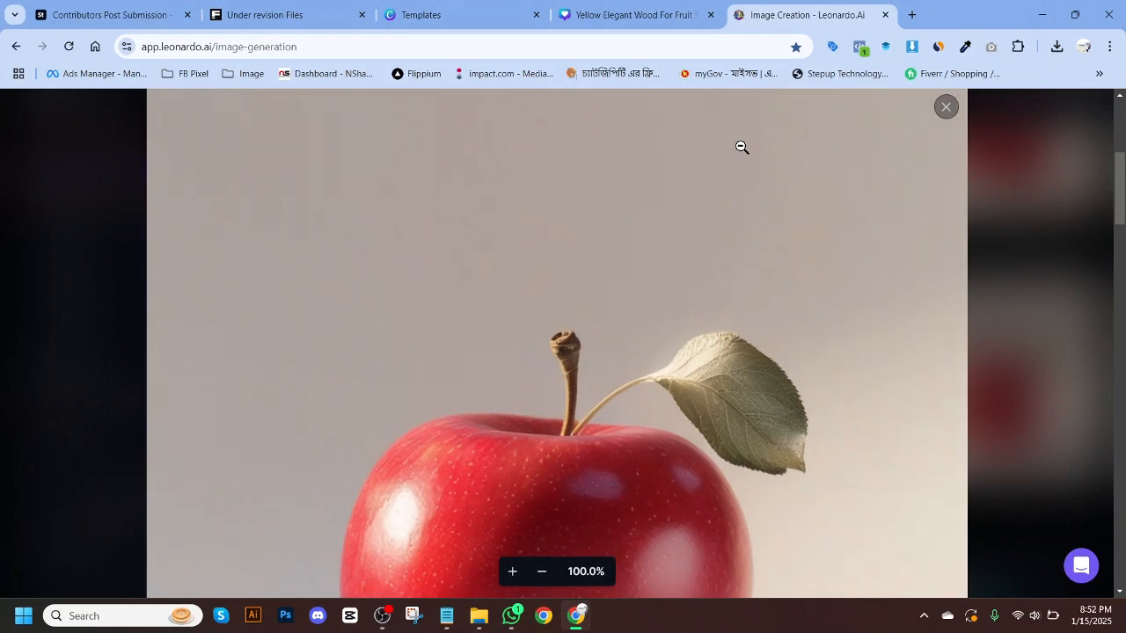
{"action": "left_click", "coordinate": [946, 107]}
Step: Extend the prompt to "apple with white backgroung" and generate the images
{"action": "scroll", "coordinate": [956, 207], "scroll_direction": "up", "scroll_amount": 5}
{"action": "left_click", "coordinate": [559, 174]}
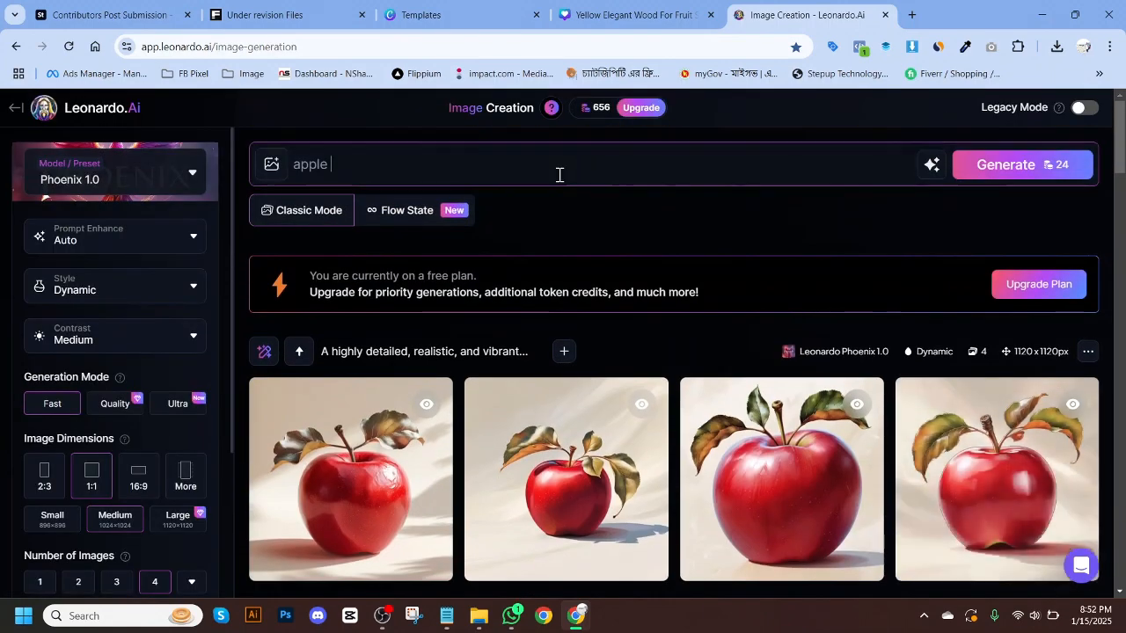
{"action": "type", "text": "with white backg"}
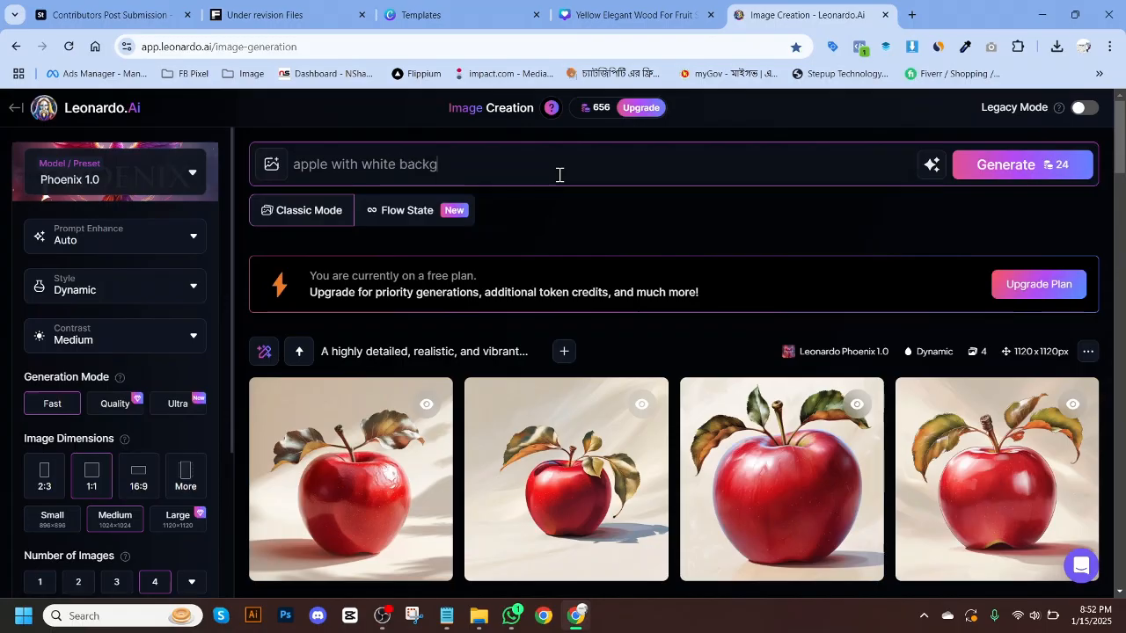
{"action": "type", "text": "roung"}
{"action": "key", "text": "Return"}
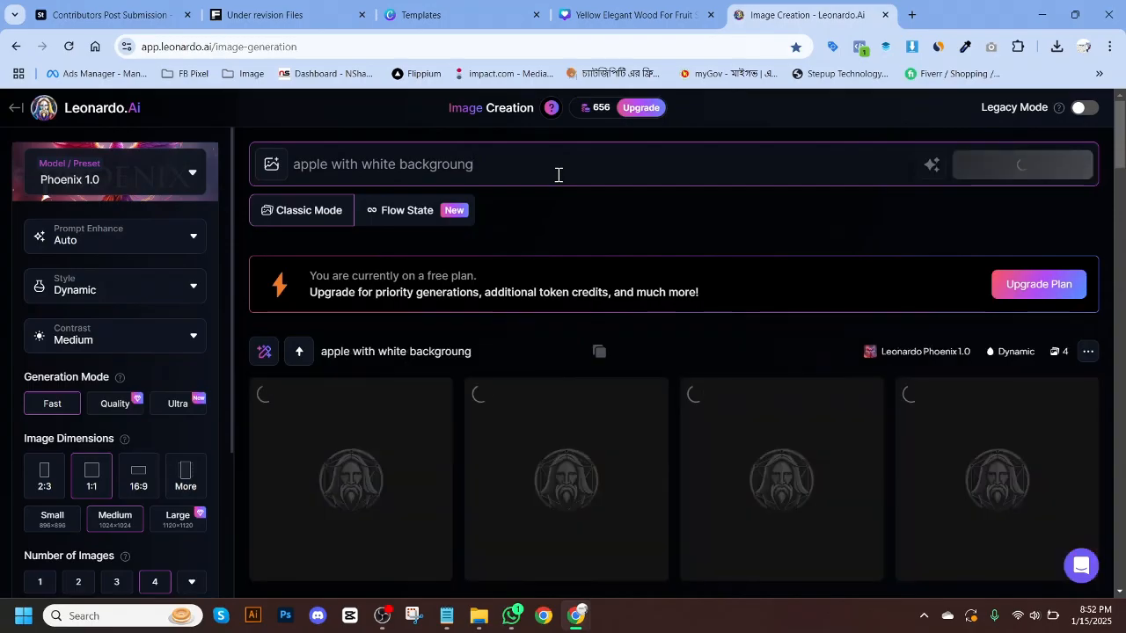
Step: Switch to the Canva template search and search for "apple" instead of banana
{"action": "left_click", "coordinate": [589, 7]}
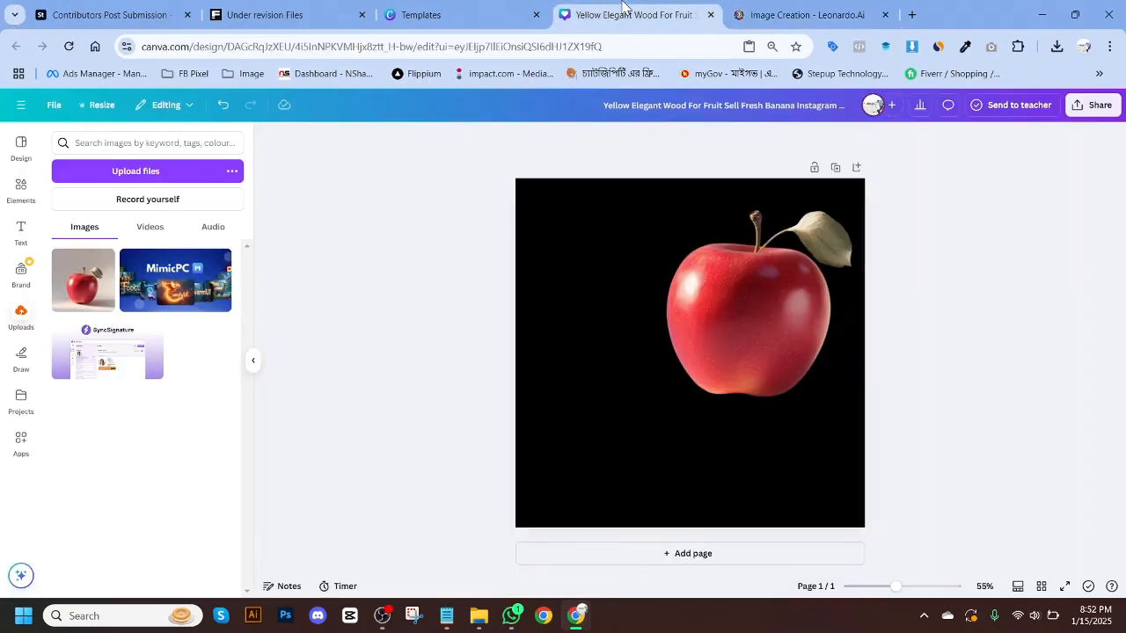
{"action": "left_click", "coordinate": [445, 14]}
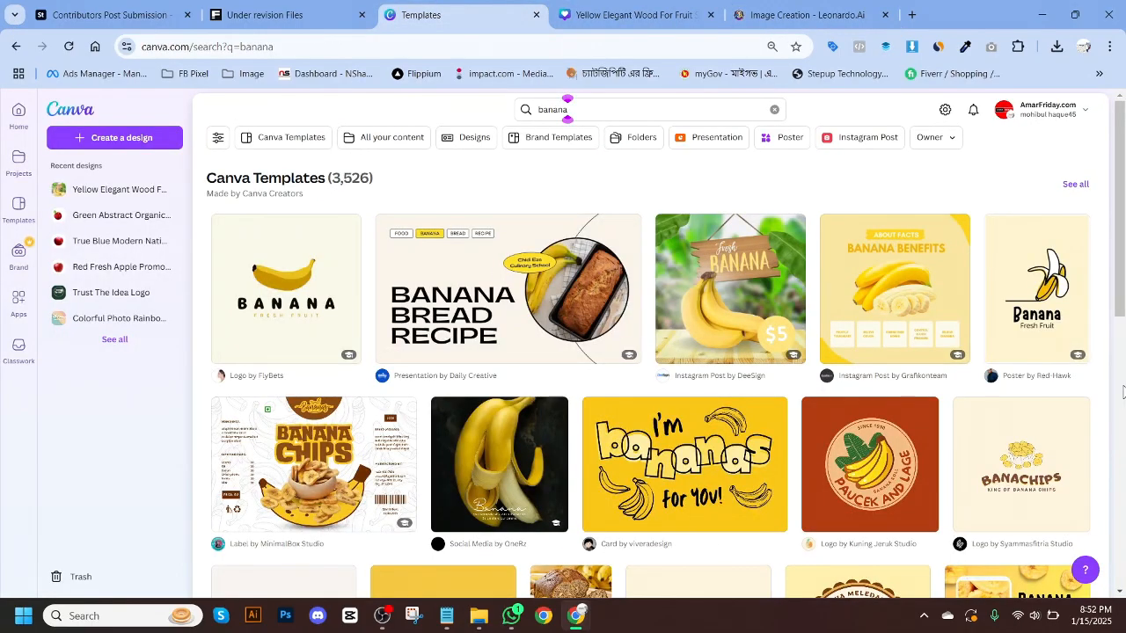
{"action": "scroll", "coordinate": [573, 213], "scroll_direction": "down", "scroll_amount": 6}
{"action": "scroll", "coordinate": [480, 193], "scroll_direction": "up", "scroll_amount": 5}
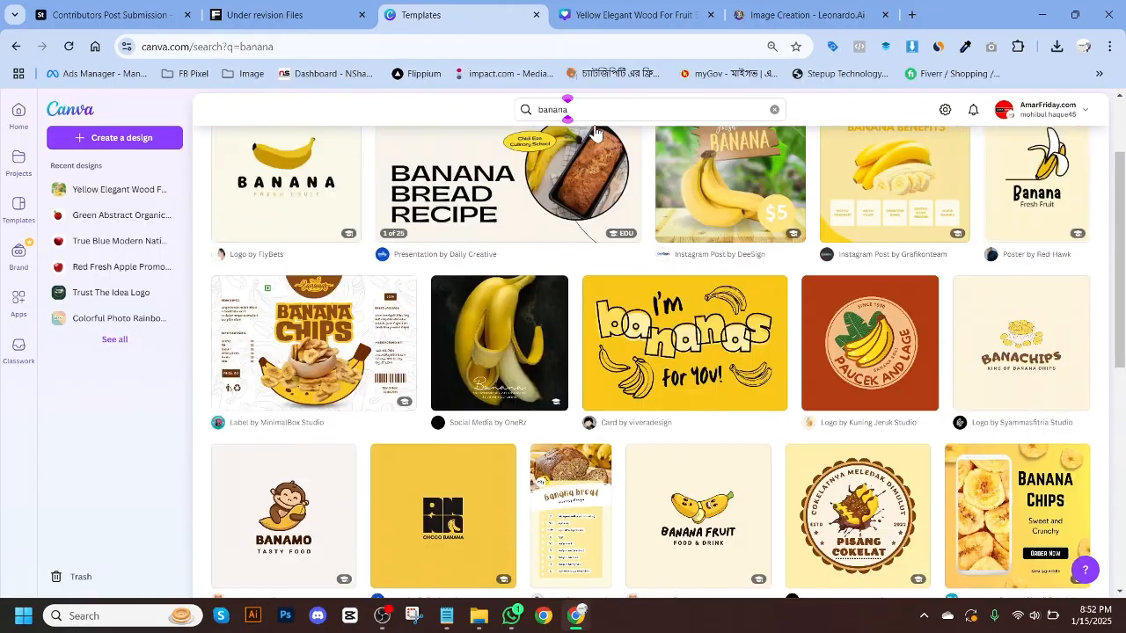
{"action": "left_click", "coordinate": [545, 104]}
{"action": "type", "text": "app"}
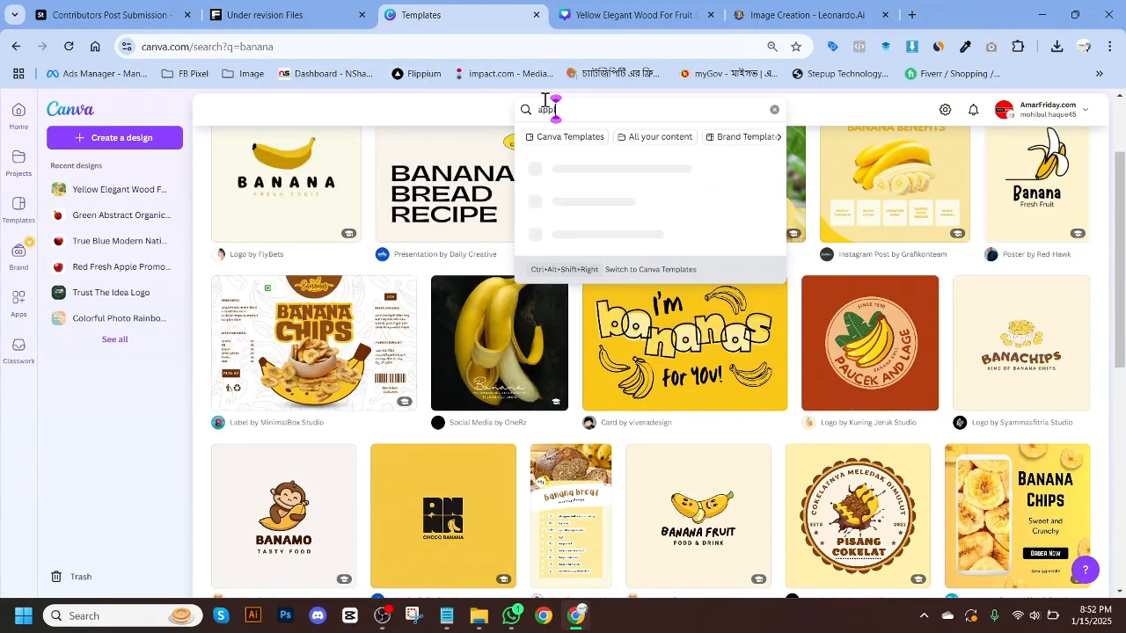
{"action": "type", "text": "le"}
{"action": "key", "text": "Return"}
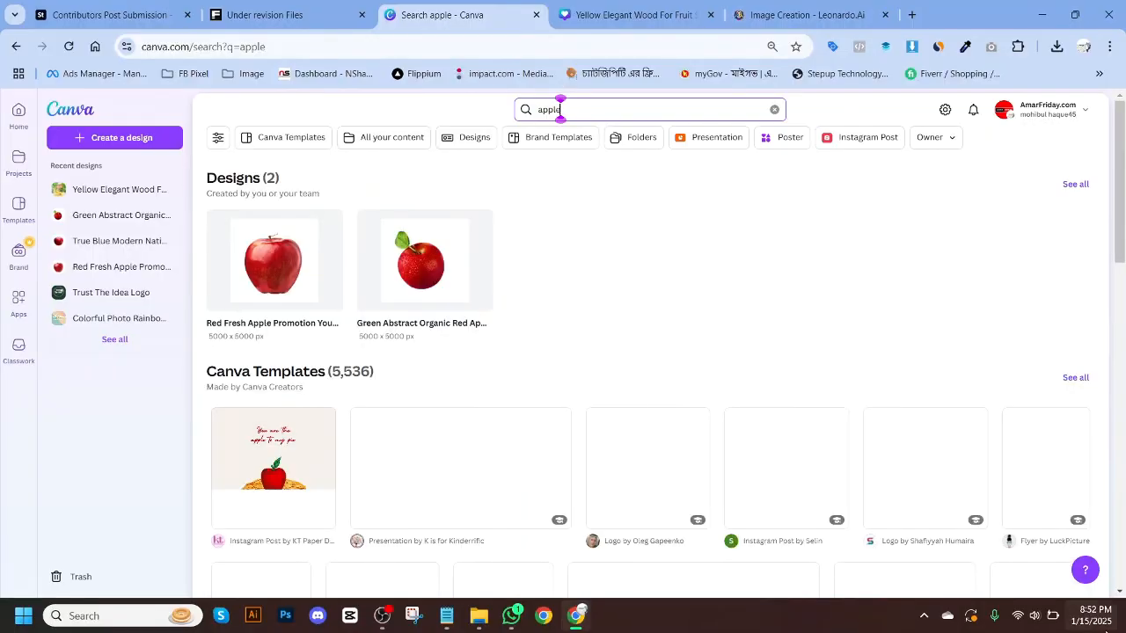
Step: Browse the apple templates and open the preview of the dark red "Apple" poster by Let's Align
{"action": "scroll", "coordinate": [762, 299], "scroll_direction": "down", "scroll_amount": 7}
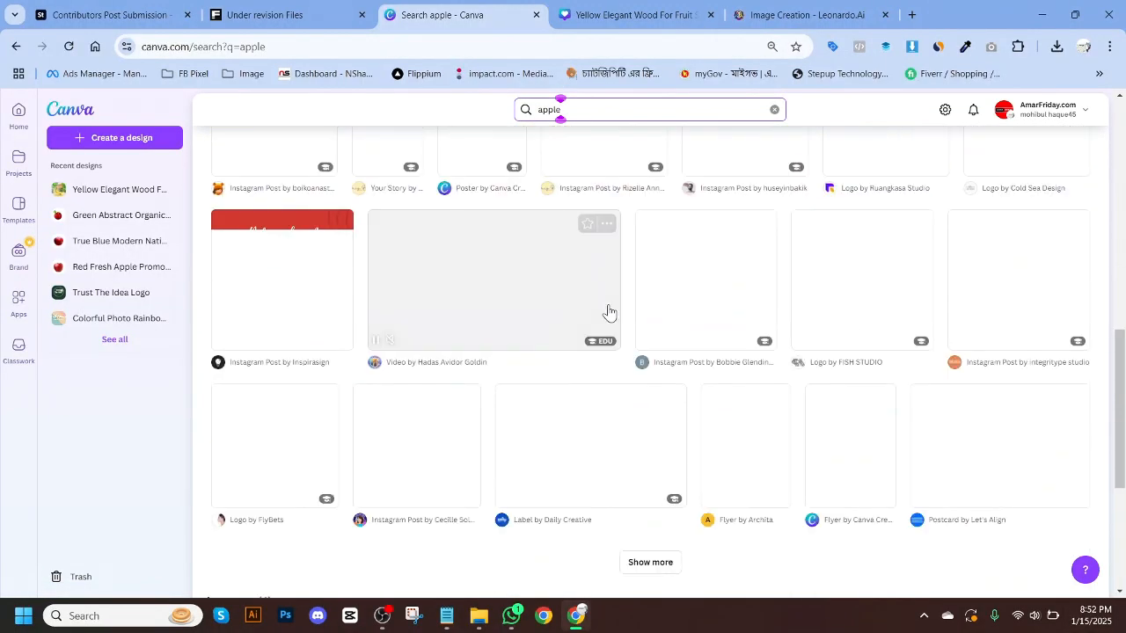
{"action": "scroll", "coordinate": [609, 312], "scroll_direction": "down", "scroll_amount": 1}
{"action": "scroll", "coordinate": [686, 281], "scroll_direction": "up", "scroll_amount": 3}
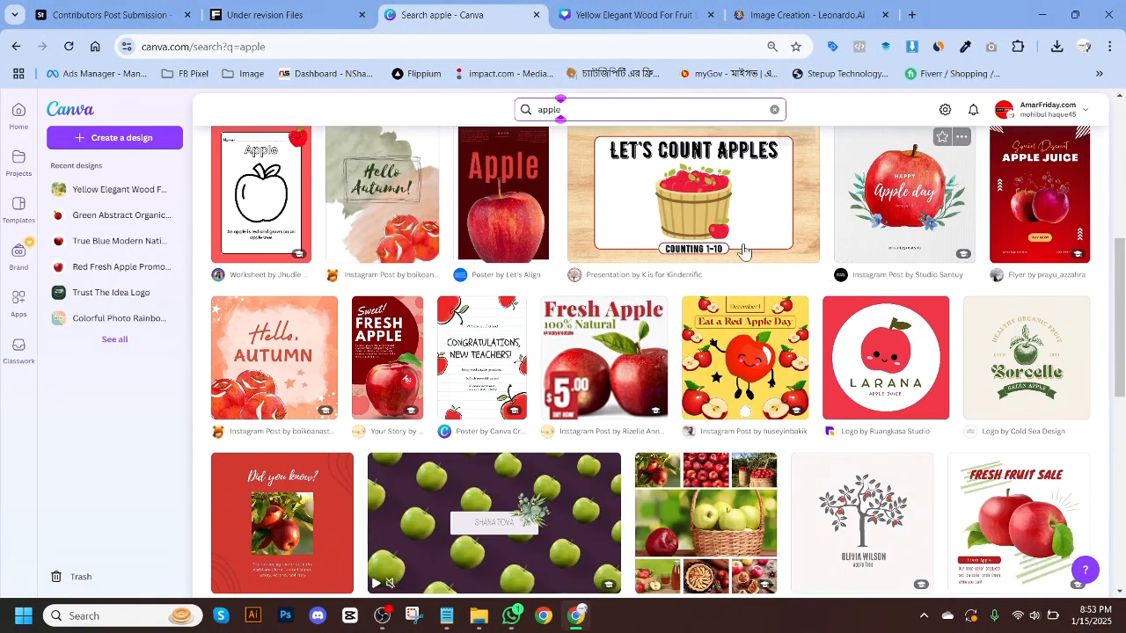
{"action": "scroll", "coordinate": [1009, 431], "scroll_direction": "up", "scroll_amount": 2}
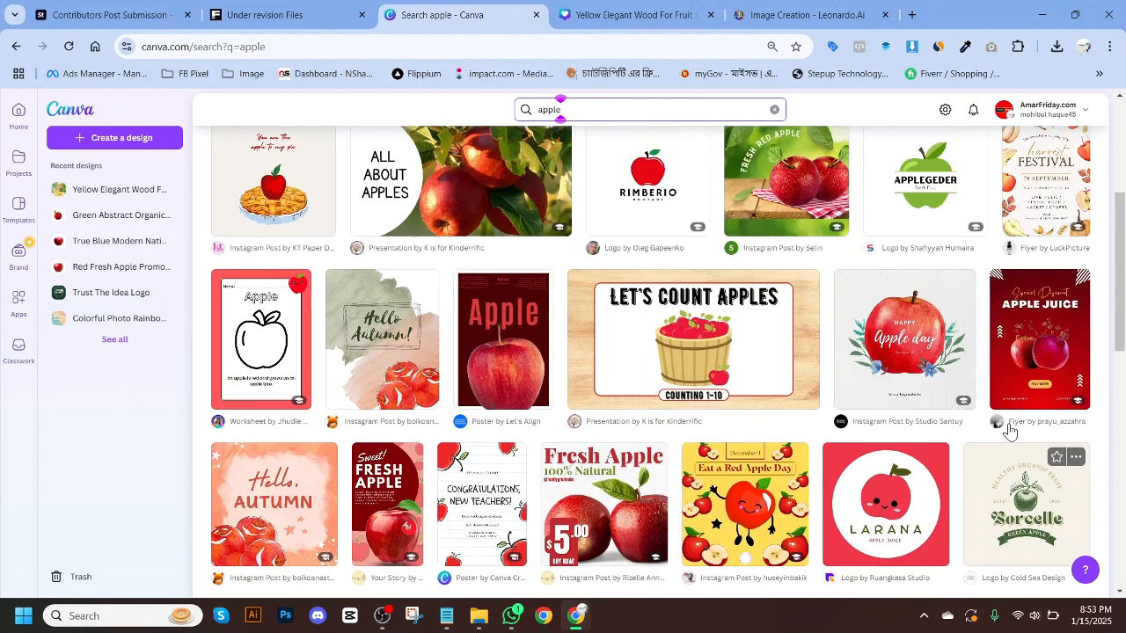
{"action": "left_click", "coordinate": [493, 352]}
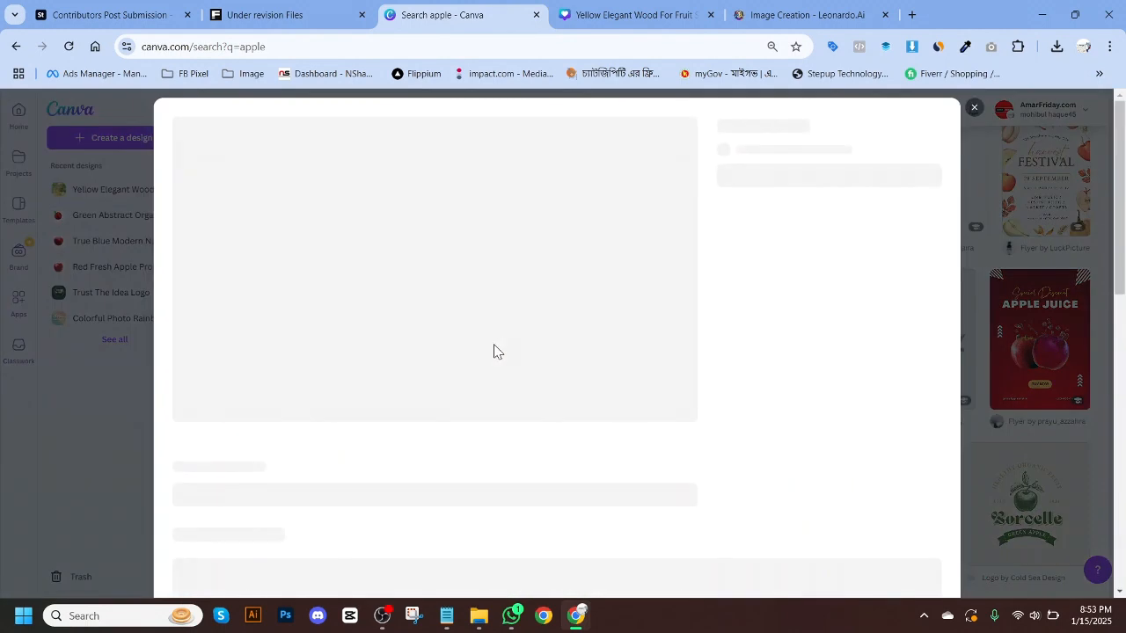
Step: Look over the Oxblood Red Modern Apple Fruit Poster preview and open the template for customising
{"action": "left_click", "coordinate": [808, 9]}
{"action": "left_click", "coordinate": [432, 11]}
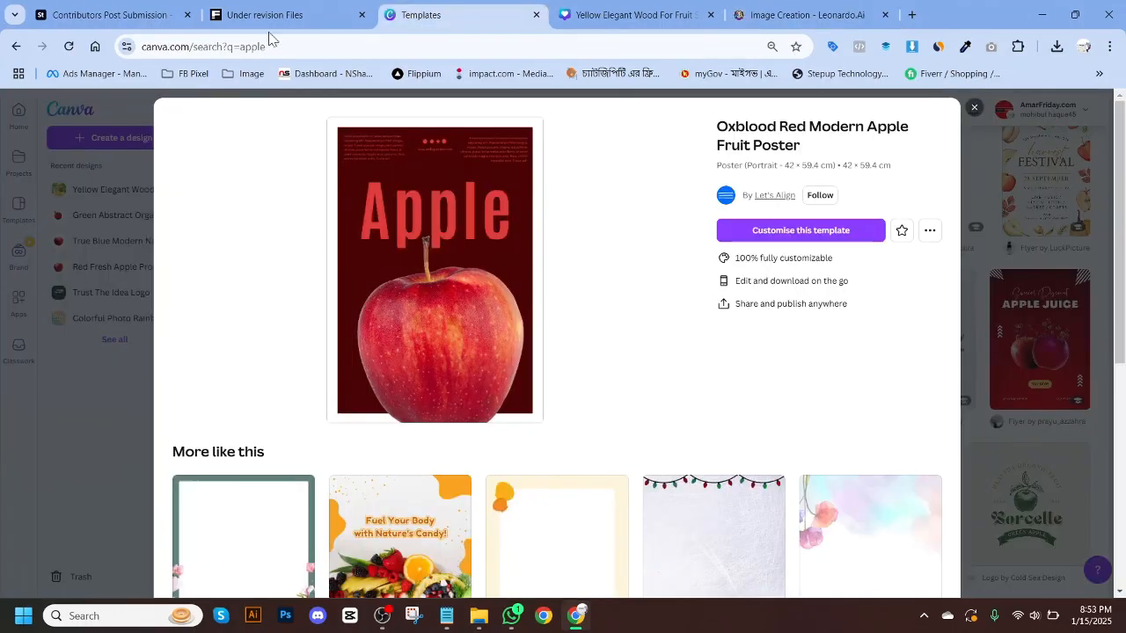
{"action": "scroll", "coordinate": [515, 302], "scroll_direction": "down", "scroll_amount": 4}
{"action": "scroll", "coordinate": [554, 319], "scroll_direction": "up", "scroll_amount": 4}
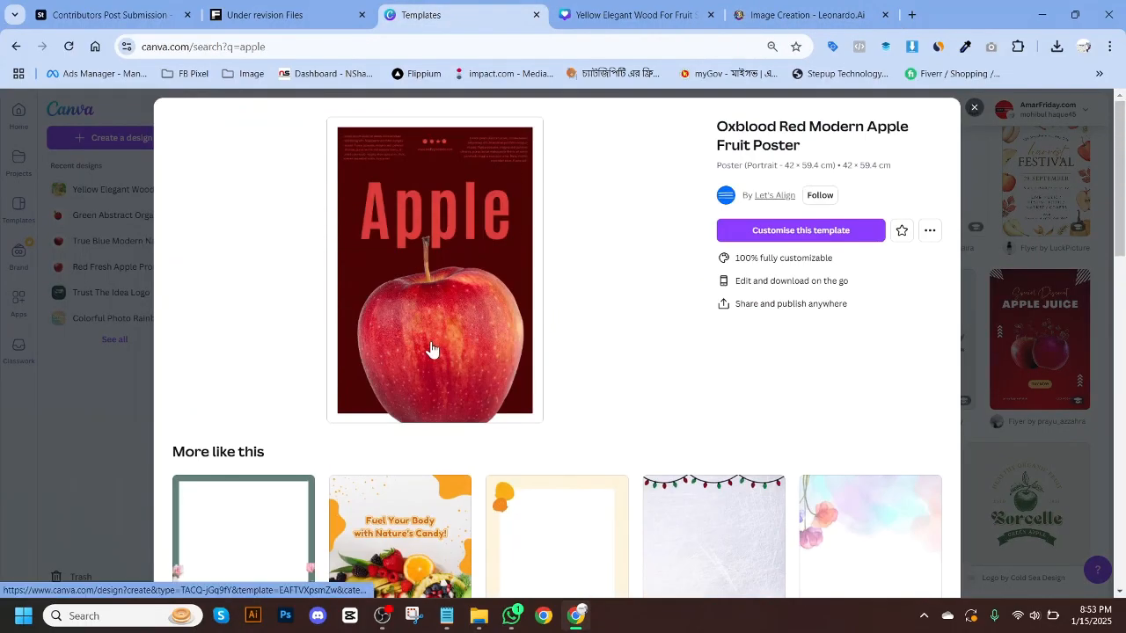
{"action": "left_click", "coordinate": [779, 232]}
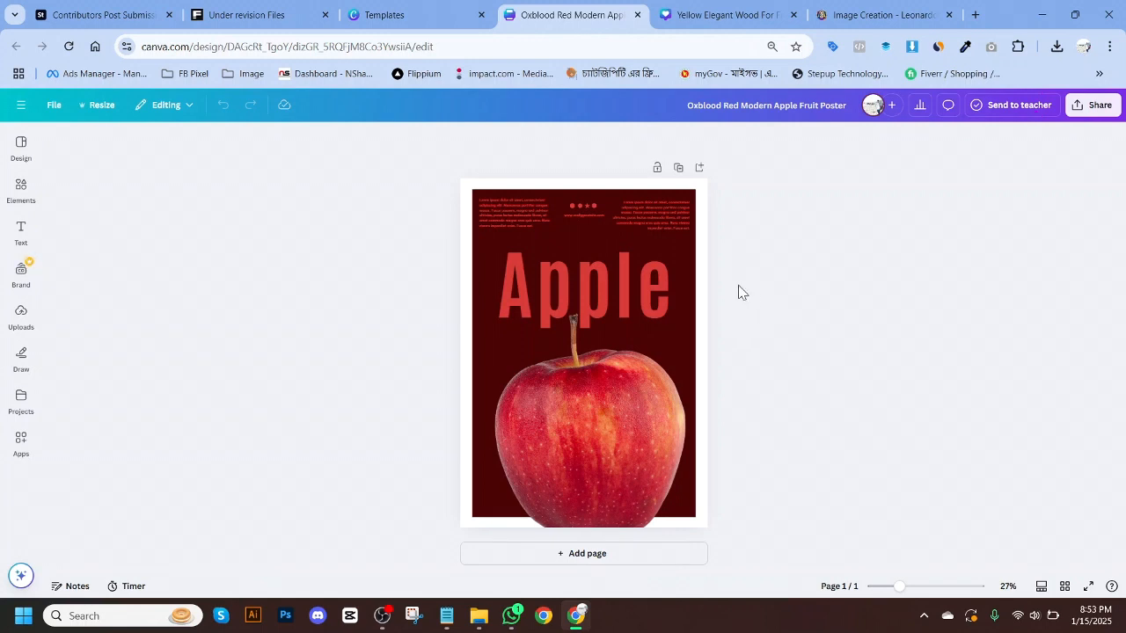
Step: Delete the poster's dark red background, "Apple" title, web address and right-hand paragraph, keeping the apple image
{"action": "left_click_drag", "start_coordinate": [749, 288], "coordinate": [354, 158]}
{"action": "key", "text": "Delete"}
{"action": "left_click", "coordinate": [353, 157]}
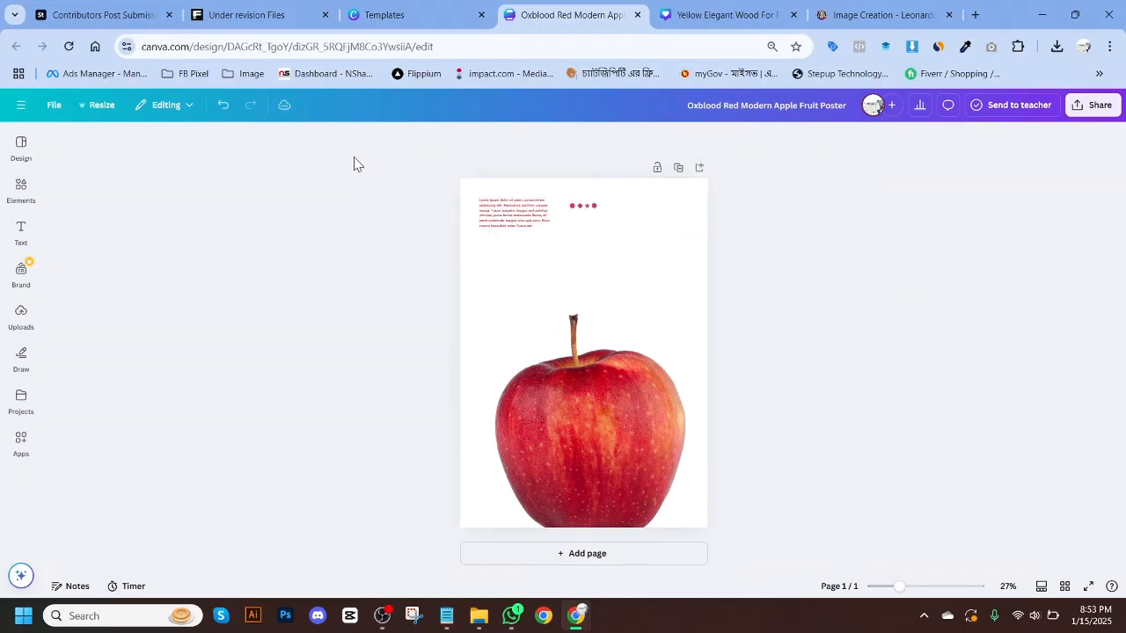
Step: Add a second page and paste a copy of the apple image onto it
{"action": "left_click", "coordinate": [615, 551]}
{"action": "scroll", "coordinate": [774, 378], "scroll_direction": "up", "scroll_amount": 5}
{"action": "left_click", "coordinate": [610, 417]}
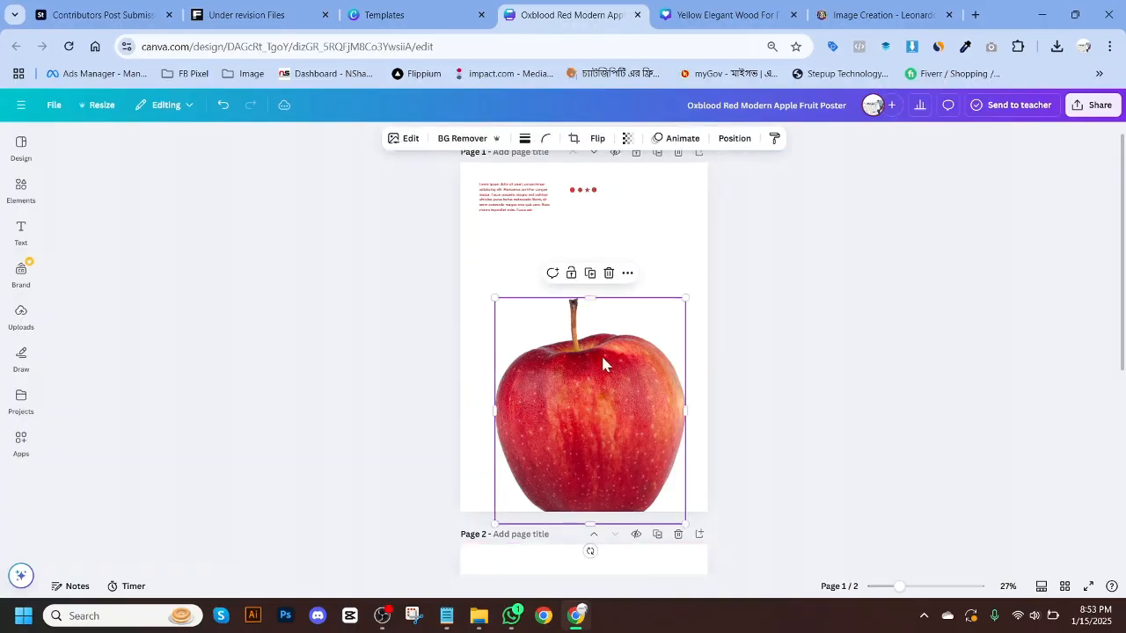
{"action": "right_click", "coordinate": [580, 380]}
{"action": "left_click", "coordinate": [649, 248]}
{"action": "scroll", "coordinate": [600, 451], "scroll_direction": "down", "scroll_amount": 3}
{"action": "left_click", "coordinate": [600, 450]}
{"action": "key", "text": "ctrl+v"}
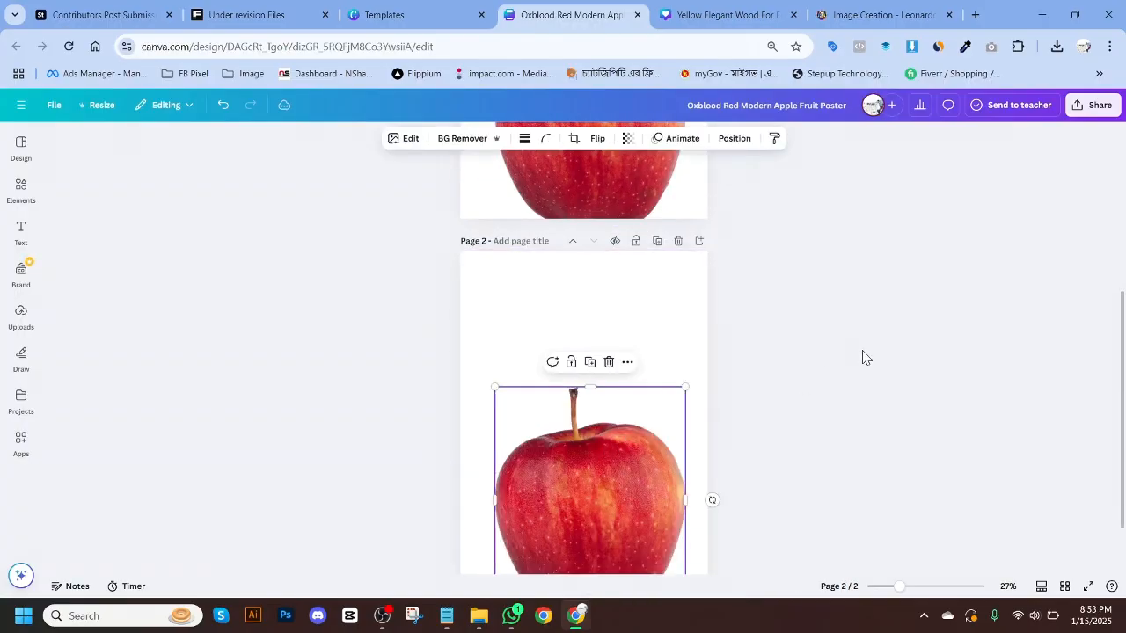
Step: Delete the first page with the leftover paragraph and dots, keeping the page that holds only the apple
{"action": "scroll", "coordinate": [656, 261], "scroll_direction": "up", "scroll_amount": 4}
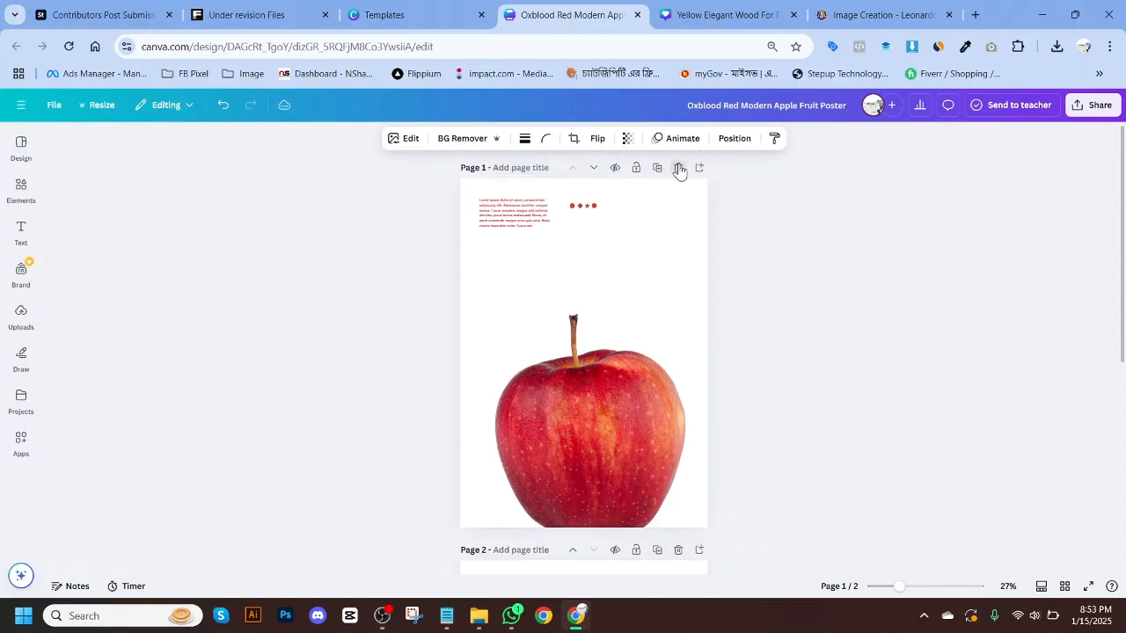
{"action": "left_click", "coordinate": [678, 168]}
{"action": "left_click", "coordinate": [603, 226]}
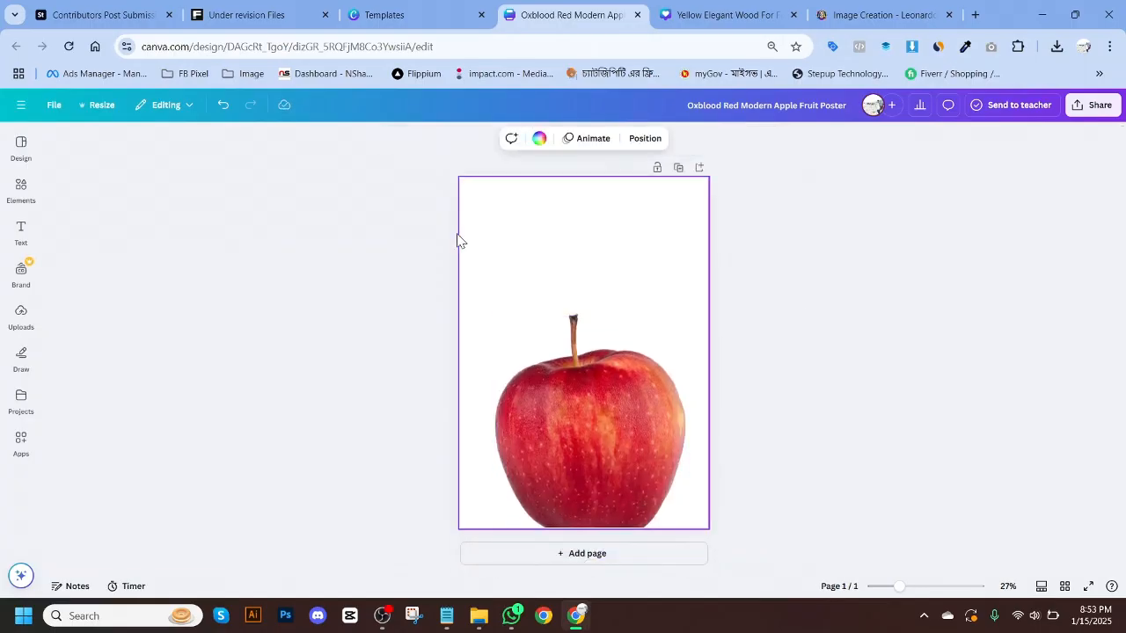
Step: Resize this design to 5000 × 5000 px
{"action": "left_click", "coordinate": [104, 106]}
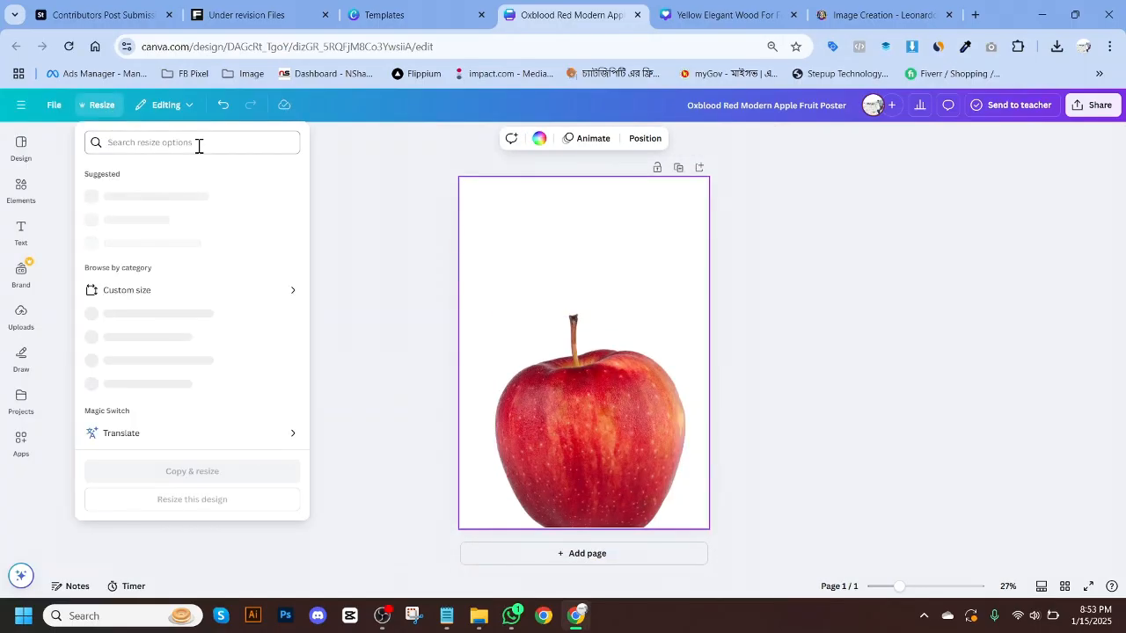
{"action": "left_click", "coordinate": [131, 196]}
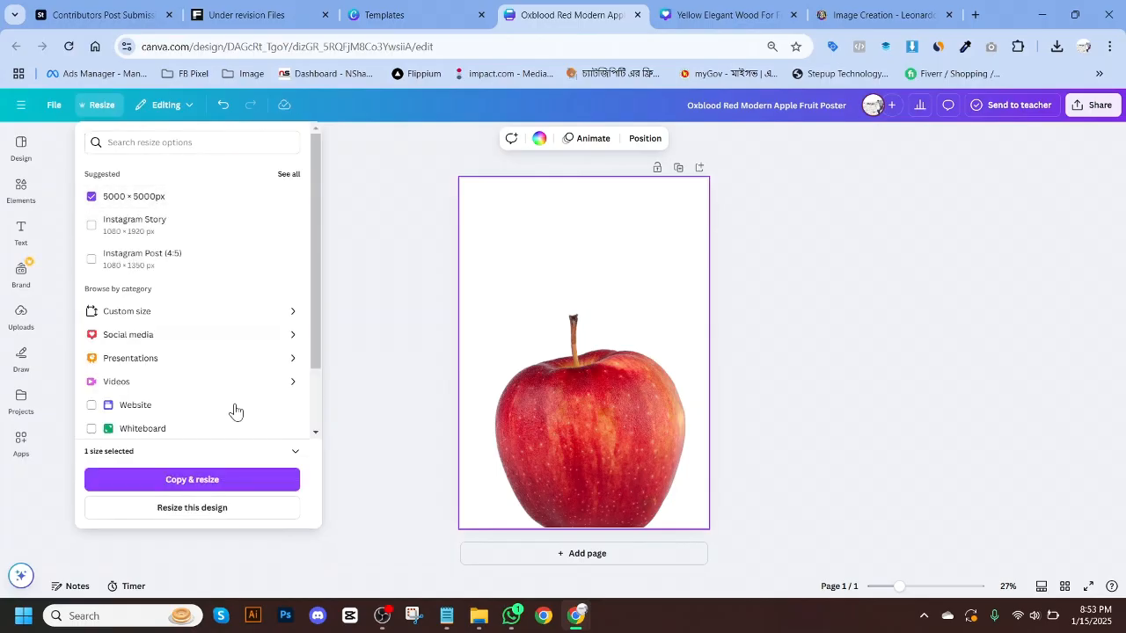
{"action": "left_click", "coordinate": [219, 514]}
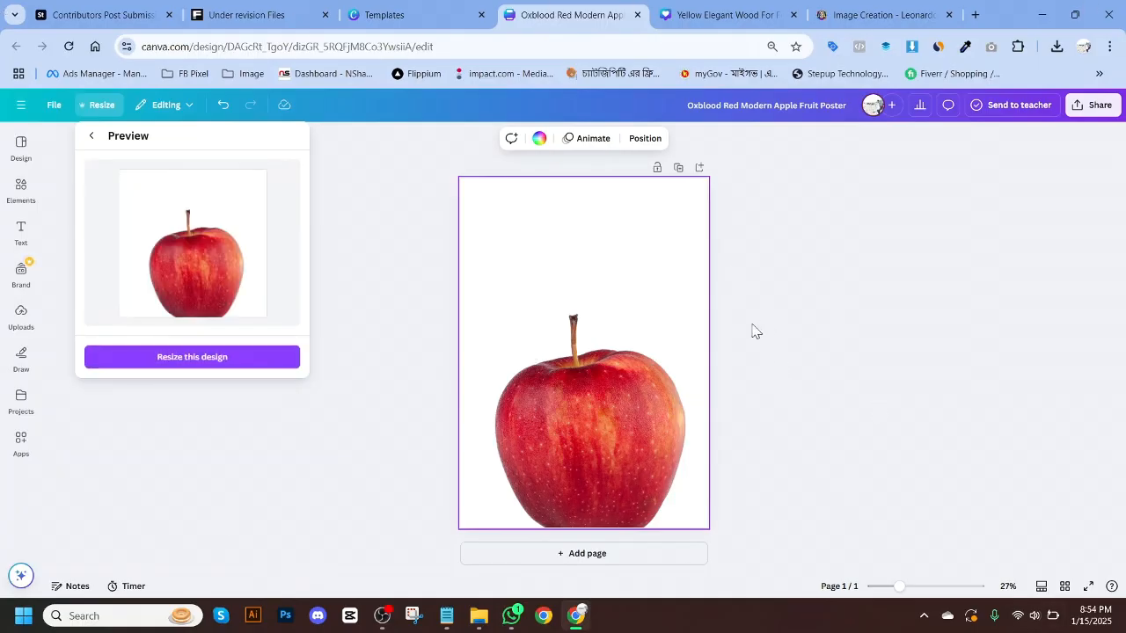
{"action": "left_click", "coordinate": [211, 361]}
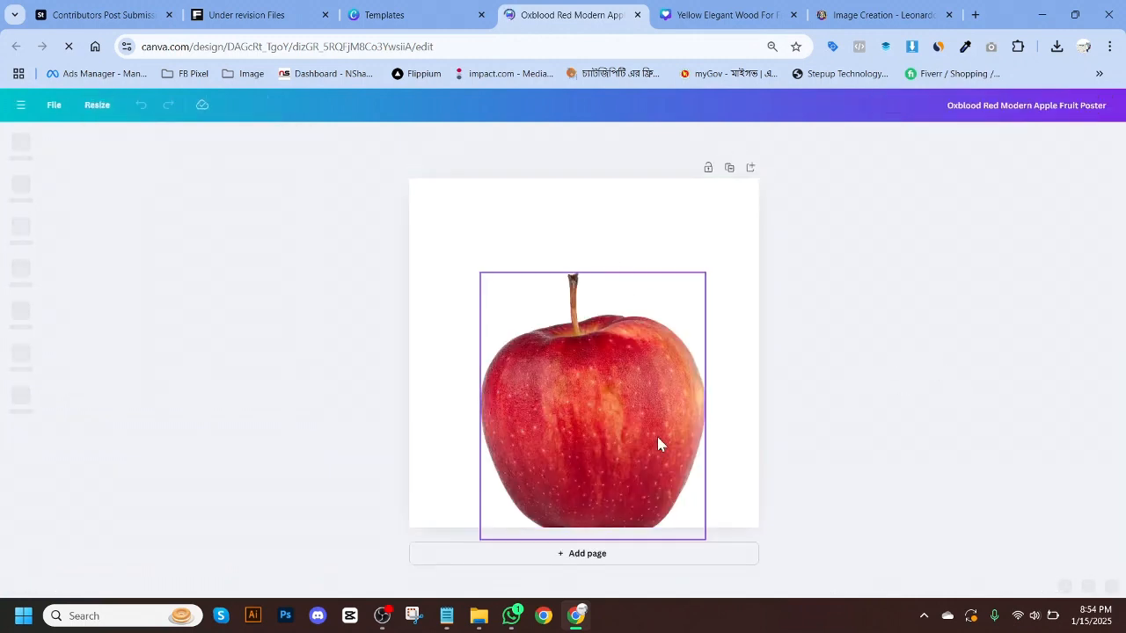
Step: Move the apple image up so the whole fruit fits inside the square page
{"action": "left_click", "coordinate": [629, 433]}
{"action": "left_click_drag", "start_coordinate": [629, 432], "coordinate": [626, 359]}
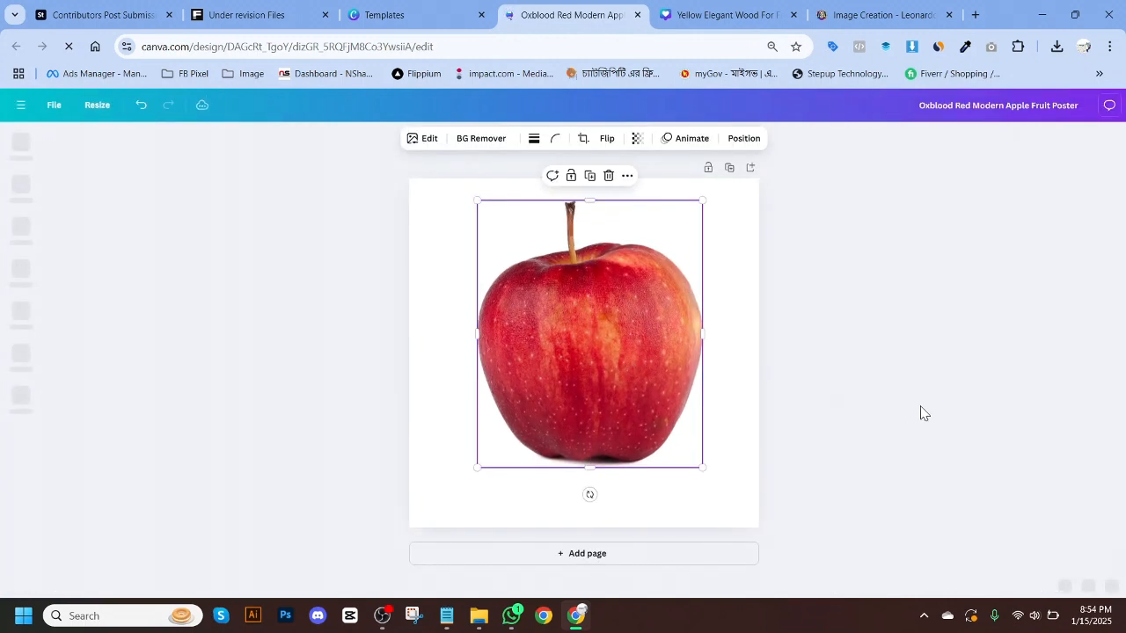
{"action": "left_click", "coordinate": [922, 407]}
{"action": "left_click", "coordinate": [625, 358]}
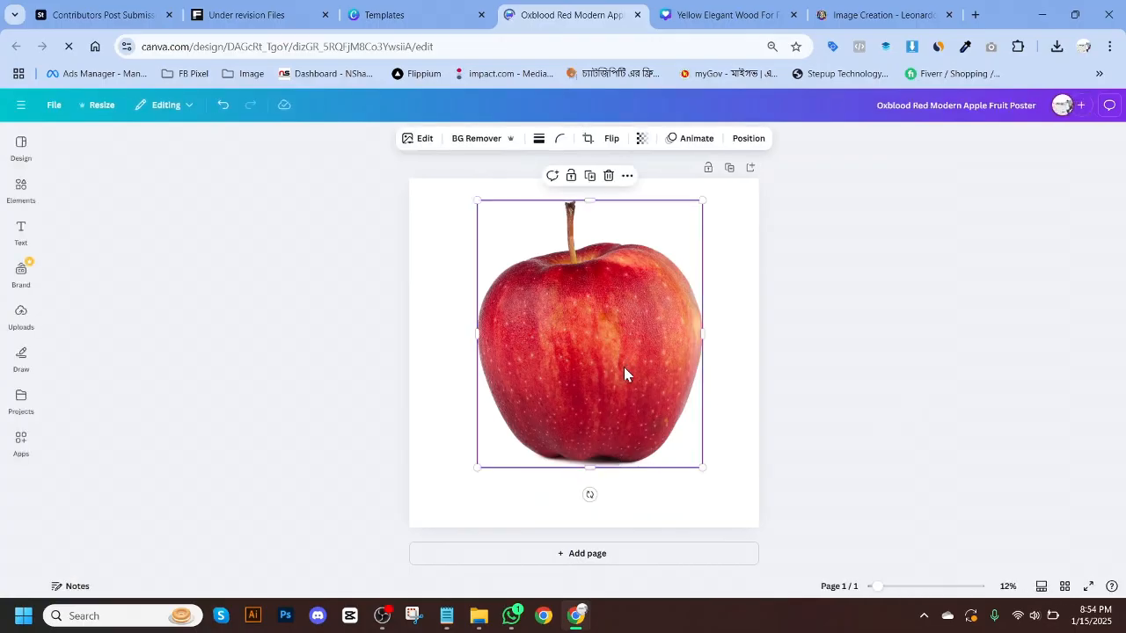
{"action": "left_click_drag", "start_coordinate": [623, 367], "coordinate": [612, 383]}
{"action": "left_click", "coordinate": [800, 344]}
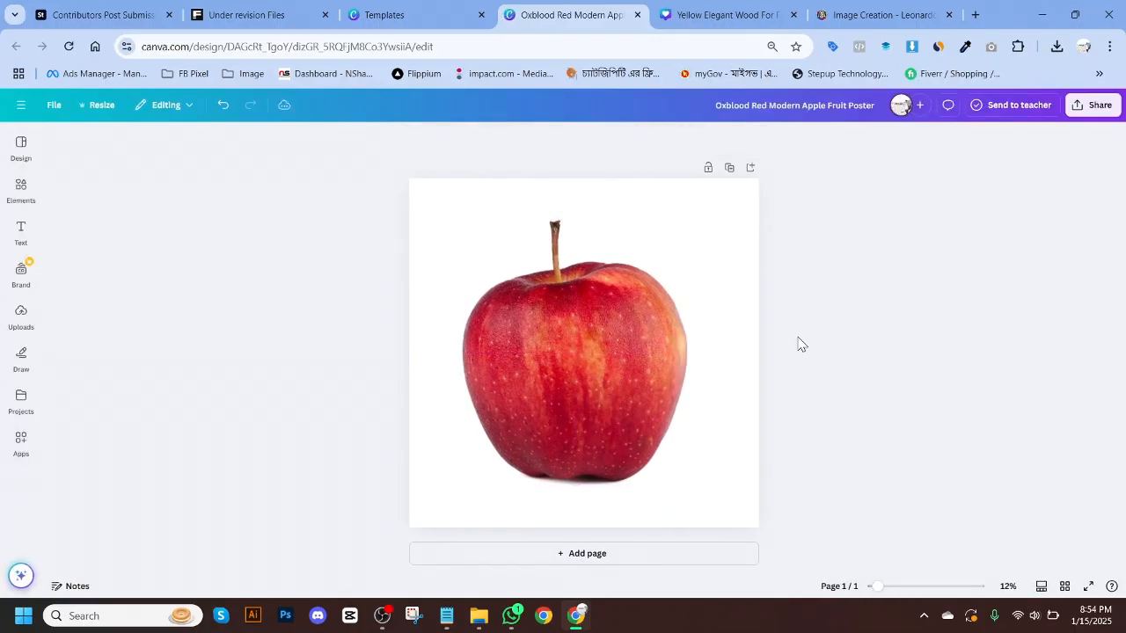
Step: Try to resize the apple image slightly from its lower-right corner, and undo the changes
{"action": "left_click", "coordinate": [597, 361]}
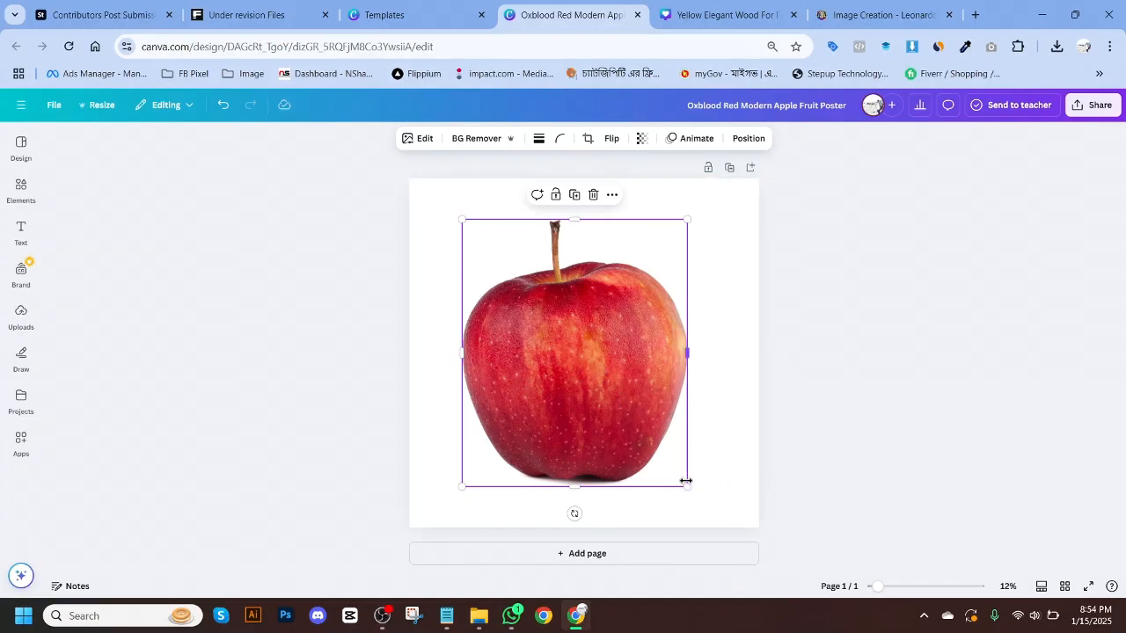
{"action": "left_click_drag", "start_coordinate": [686, 484], "coordinate": [694, 485]}
{"action": "left_click_drag", "start_coordinate": [686, 481], "coordinate": [682, 478]}
{"action": "left_click", "coordinate": [877, 513]}
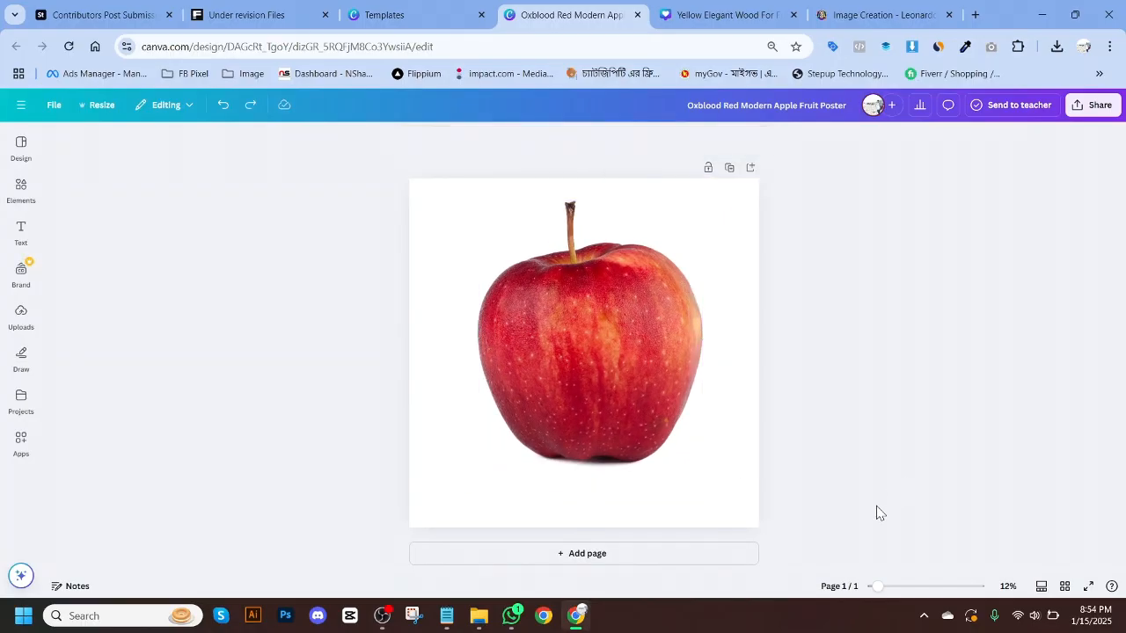
Step: Reposition the apple near the page centre and remove its image background with BG Remover
{"action": "left_click", "coordinate": [657, 351]}
{"action": "left_click_drag", "start_coordinate": [640, 365], "coordinate": [613, 358]}
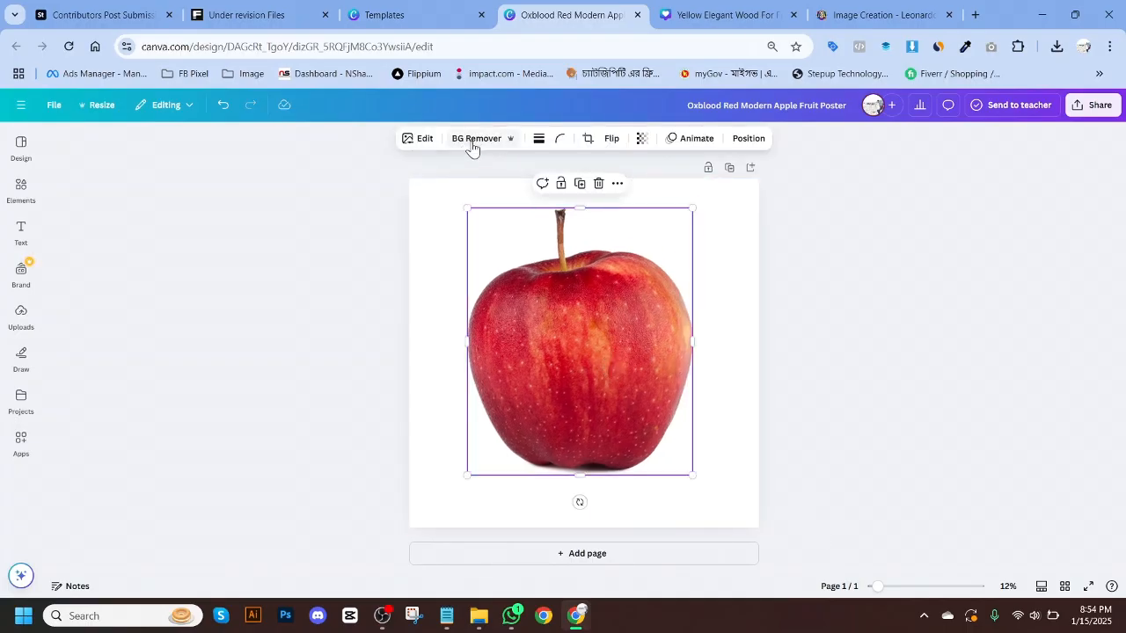
{"action": "left_click", "coordinate": [472, 141]}
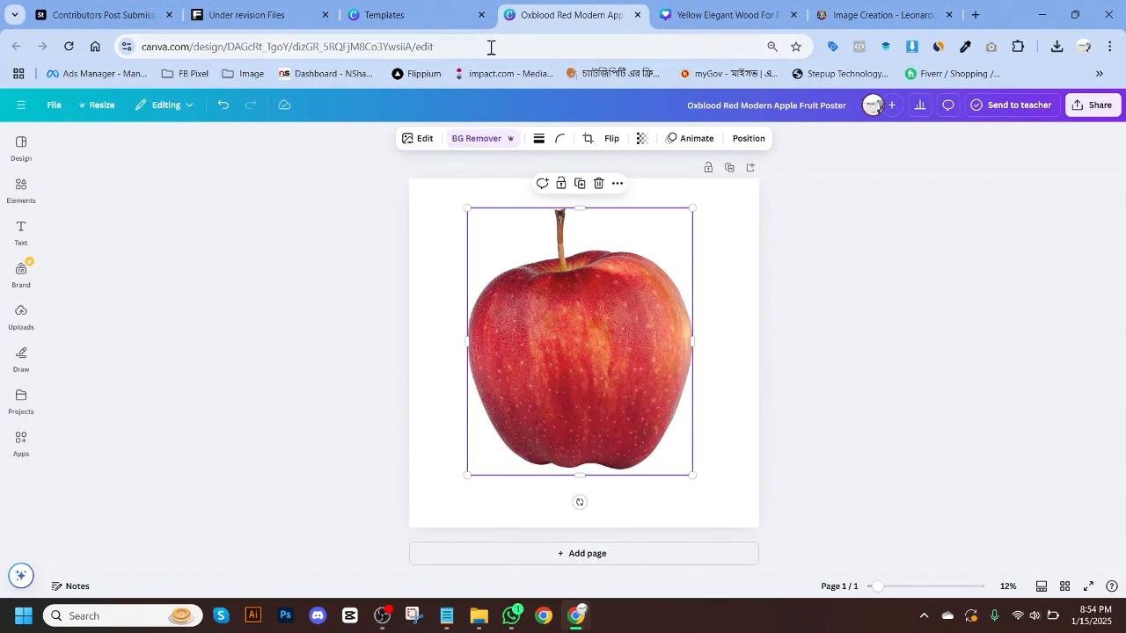
{"action": "left_click", "coordinate": [884, 288]}
Step: Check the apple's cutout against a black page background, and undo the colour change
{"action": "left_click", "coordinate": [603, 334]}
{"action": "left_click", "coordinate": [420, 204]}
{"action": "left_click", "coordinate": [515, 138]}
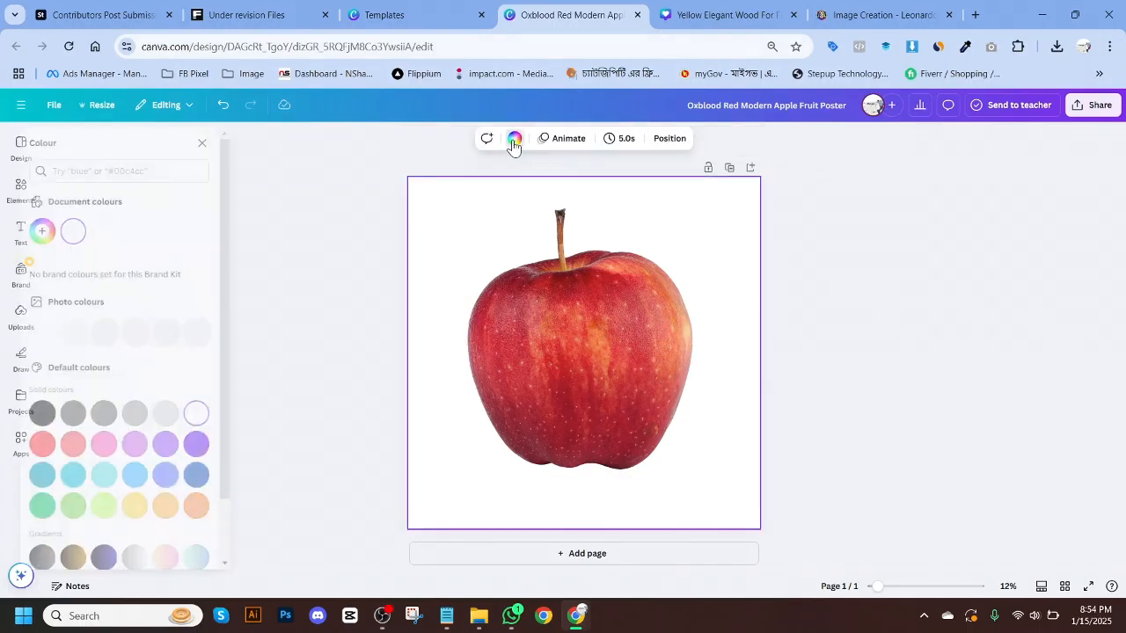
{"action": "left_click", "coordinate": [64, 412]}
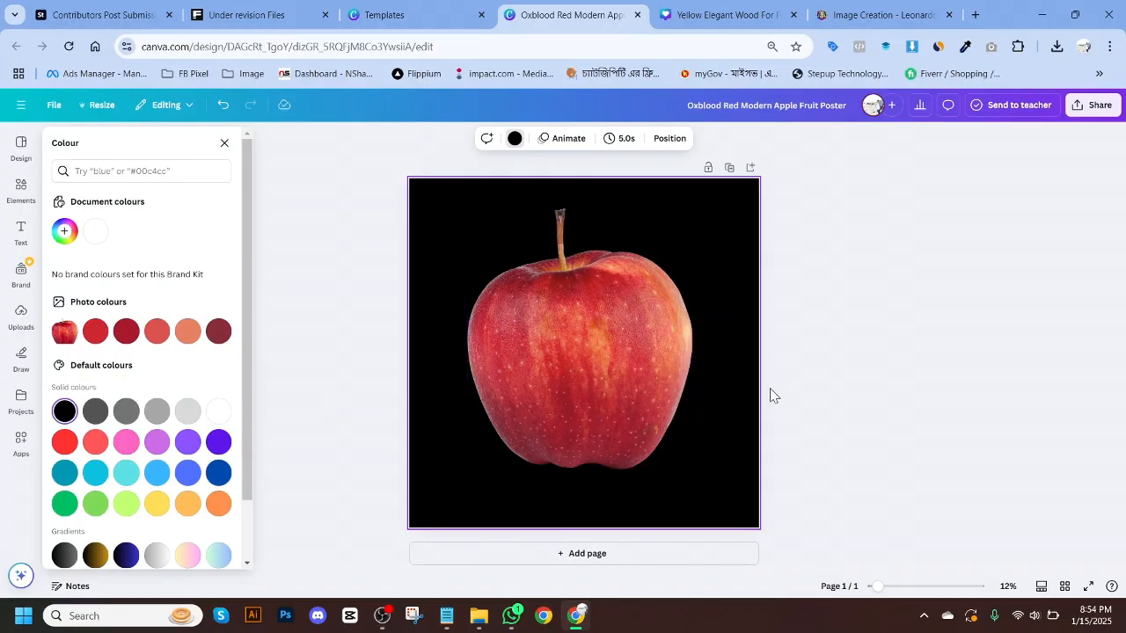
{"action": "key", "text": "Escape"}
{"action": "key", "text": "ctrl+z"}
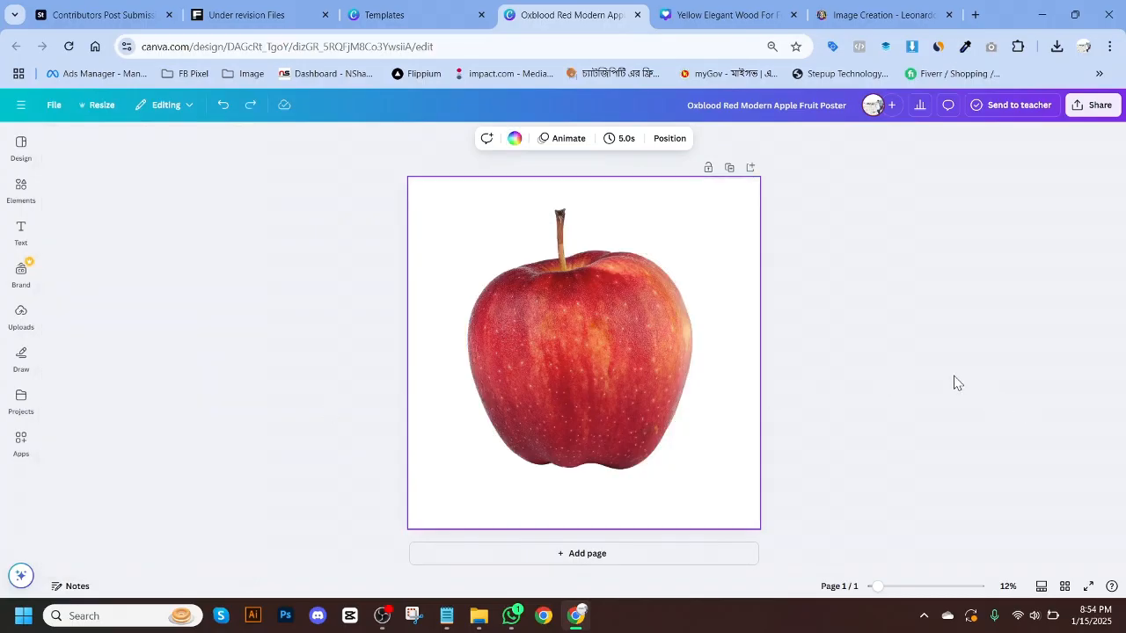
Step: Open the apple image's editing options and browse the full list of filters
{"action": "left_click", "coordinate": [628, 335]}
{"action": "left_click", "coordinate": [958, 387]}
{"action": "left_click", "coordinate": [576, 337]}
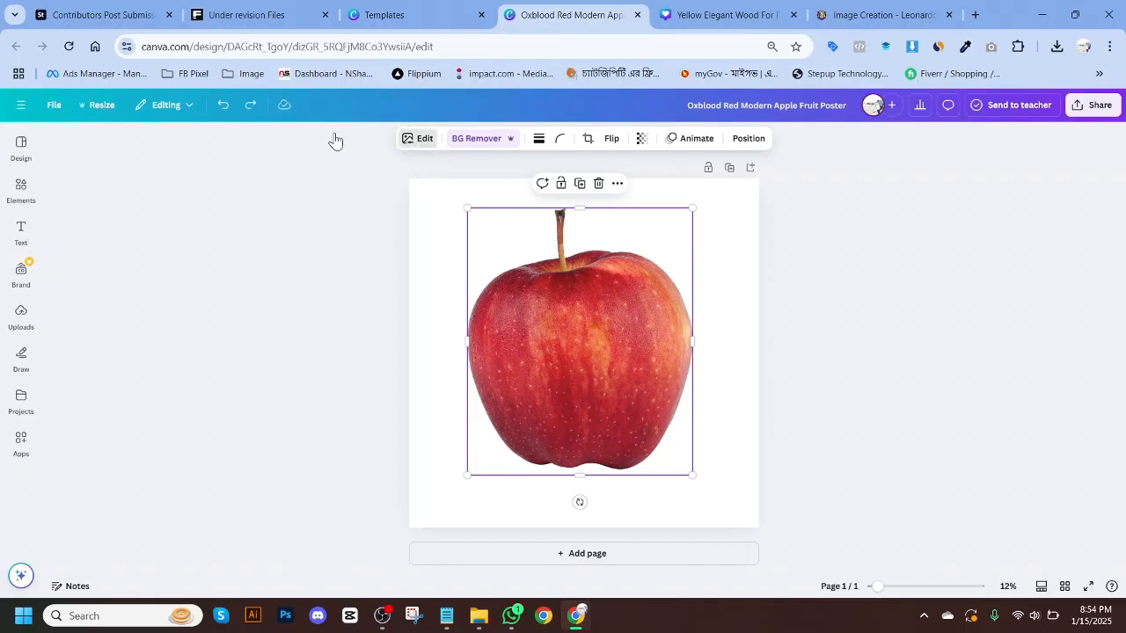
{"action": "double_click", "coordinate": [416, 144]}
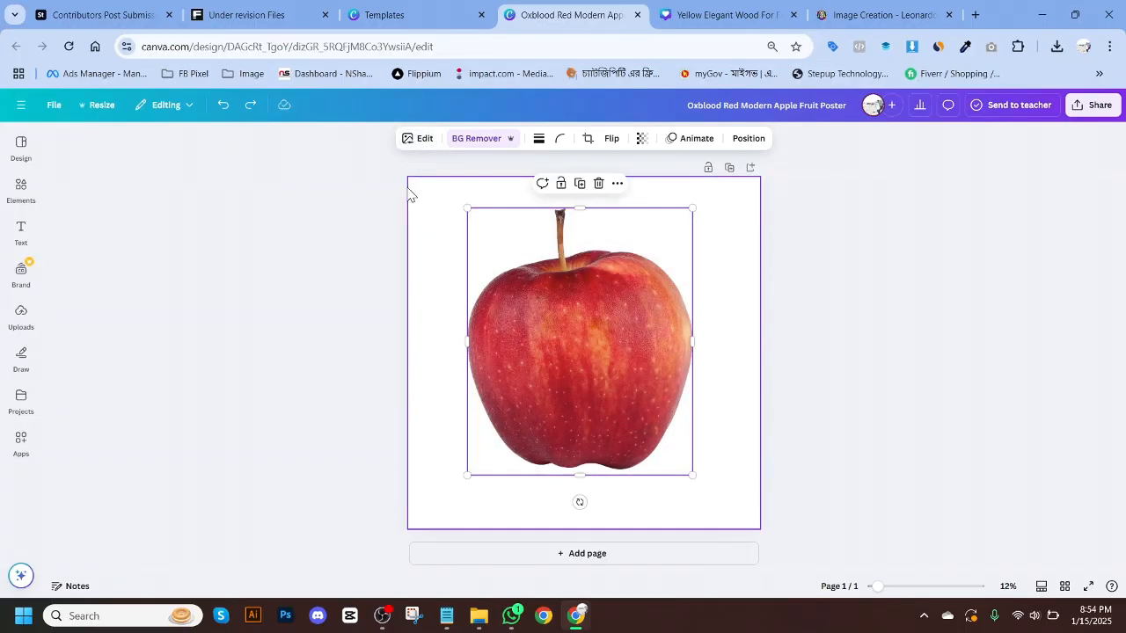
{"action": "left_click", "coordinate": [914, 314]}
{"action": "left_click", "coordinate": [621, 326]}
{"action": "left_click", "coordinate": [423, 141]}
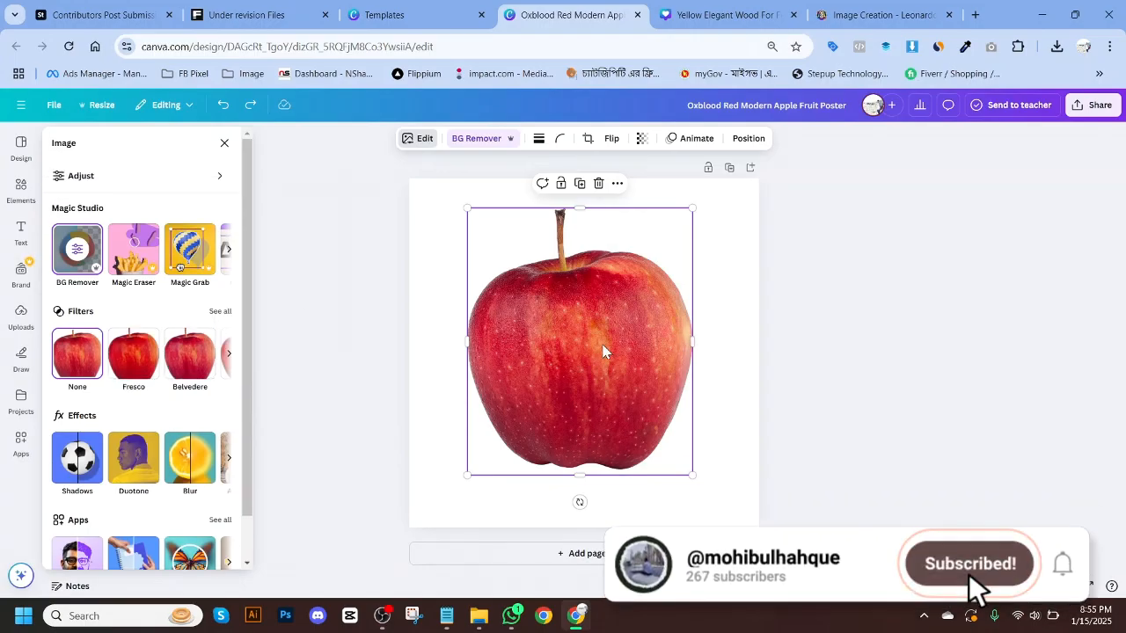
{"action": "left_click", "coordinate": [217, 315]}
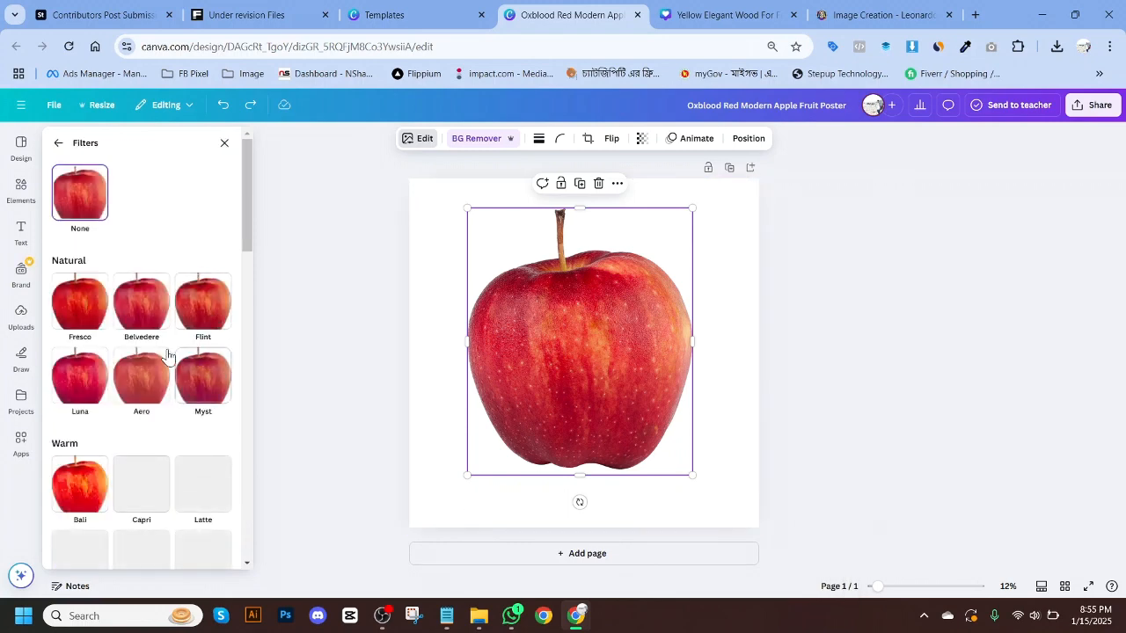
{"action": "scroll", "coordinate": [149, 374], "scroll_direction": "down", "scroll_amount": 2}
{"action": "scroll", "coordinate": [156, 356], "scroll_direction": "down", "scroll_amount": 3}
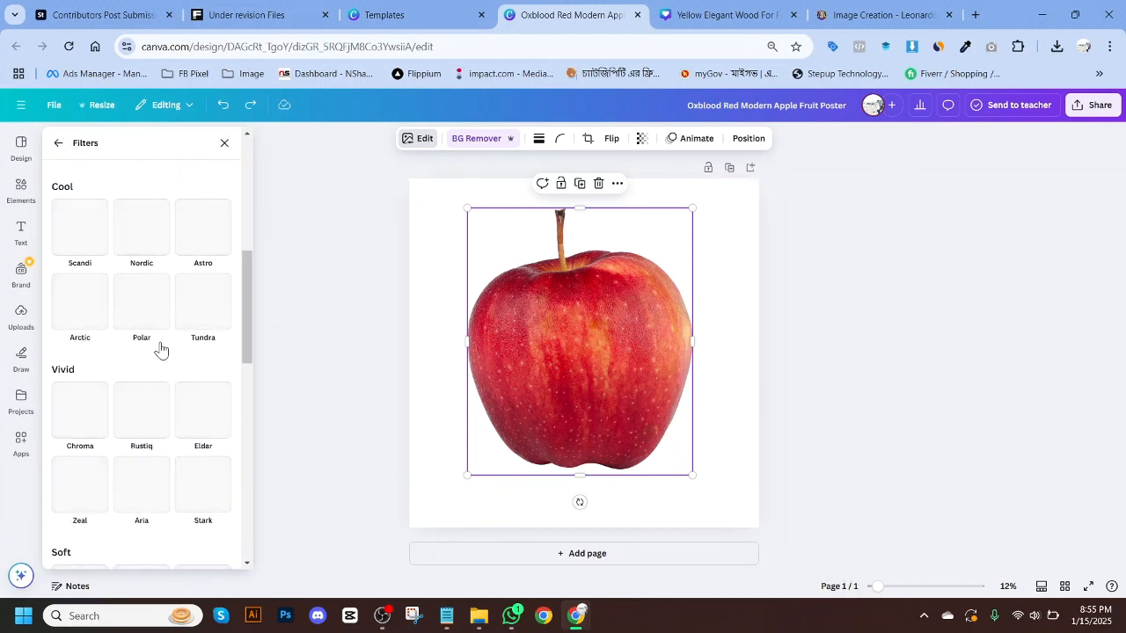
{"action": "scroll", "coordinate": [161, 349], "scroll_direction": "up", "scroll_amount": 5}
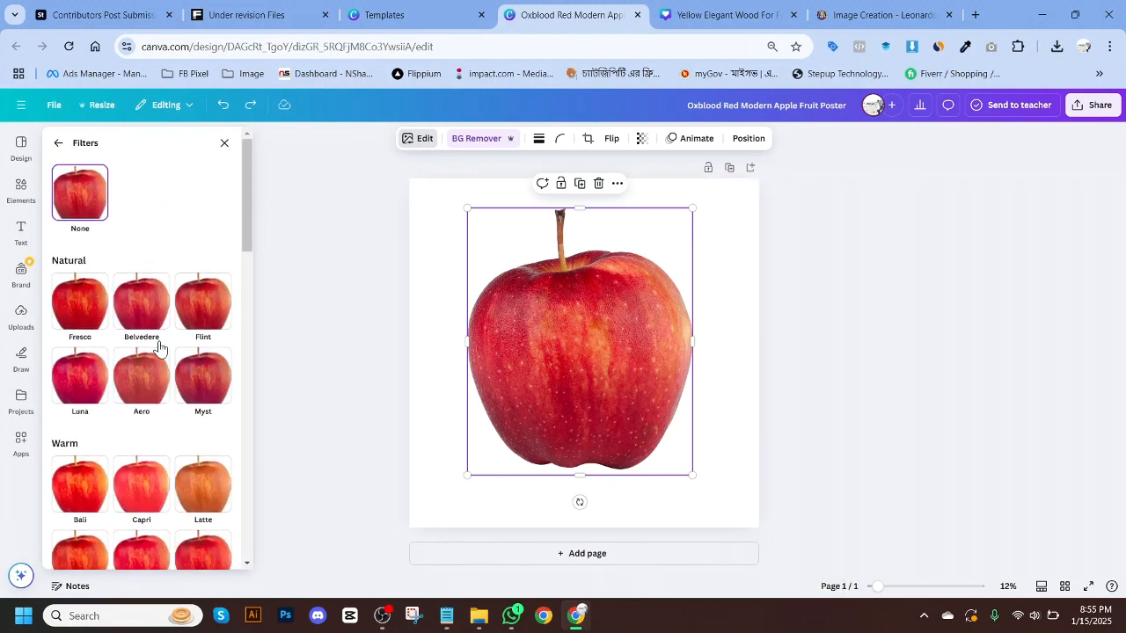
Step: Try filters such as Fresco, Belvedere, Flint, Luna, Aero and Myst on the apple image
{"action": "left_click", "coordinate": [81, 322]}
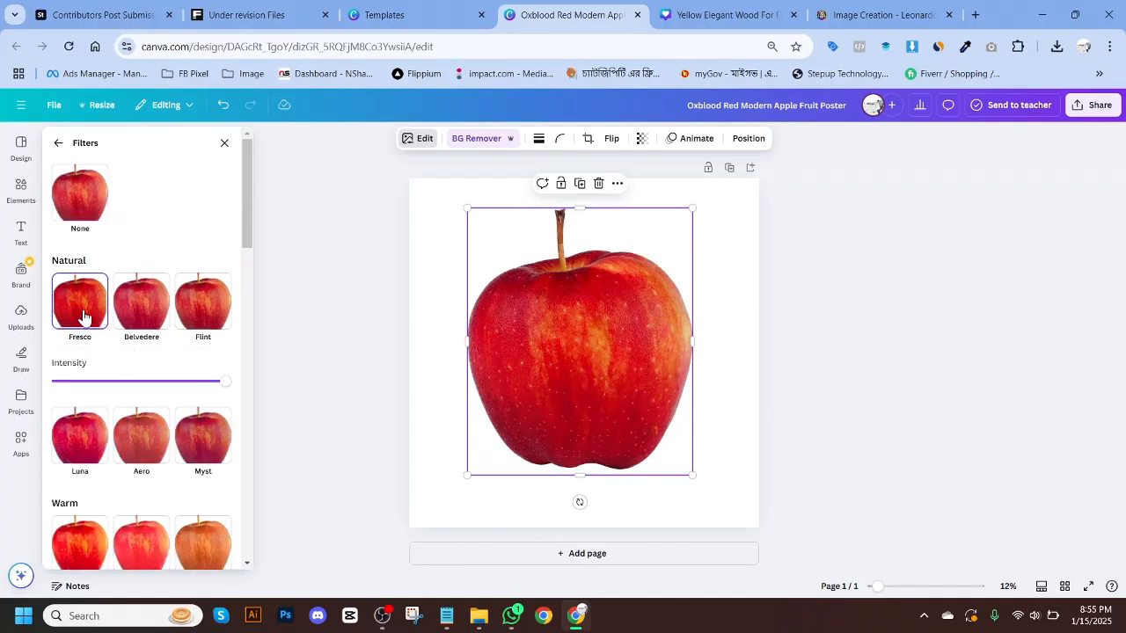
{"action": "left_click", "coordinate": [132, 312]}
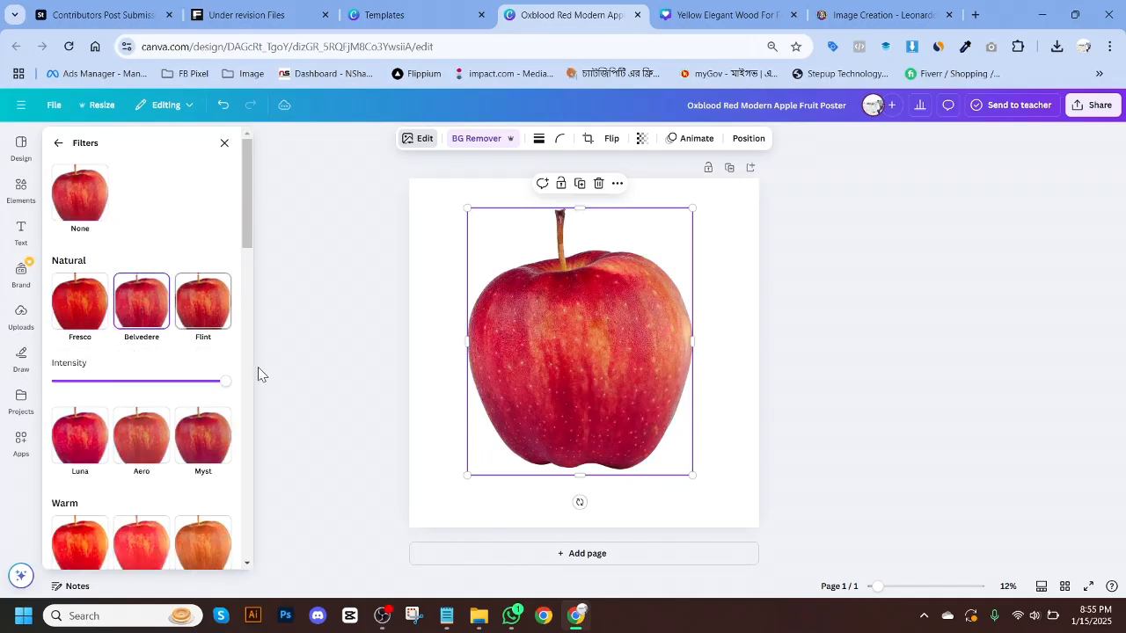
{"action": "left_click", "coordinate": [195, 306]}
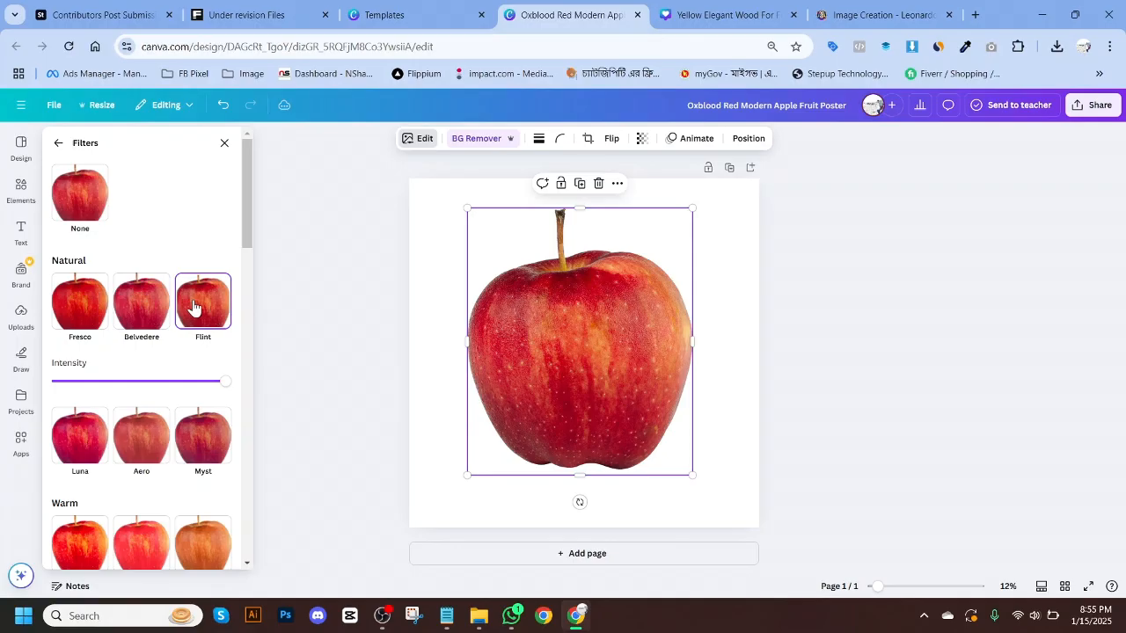
{"action": "left_click", "coordinate": [80, 444]}
{"action": "left_click", "coordinate": [145, 378]}
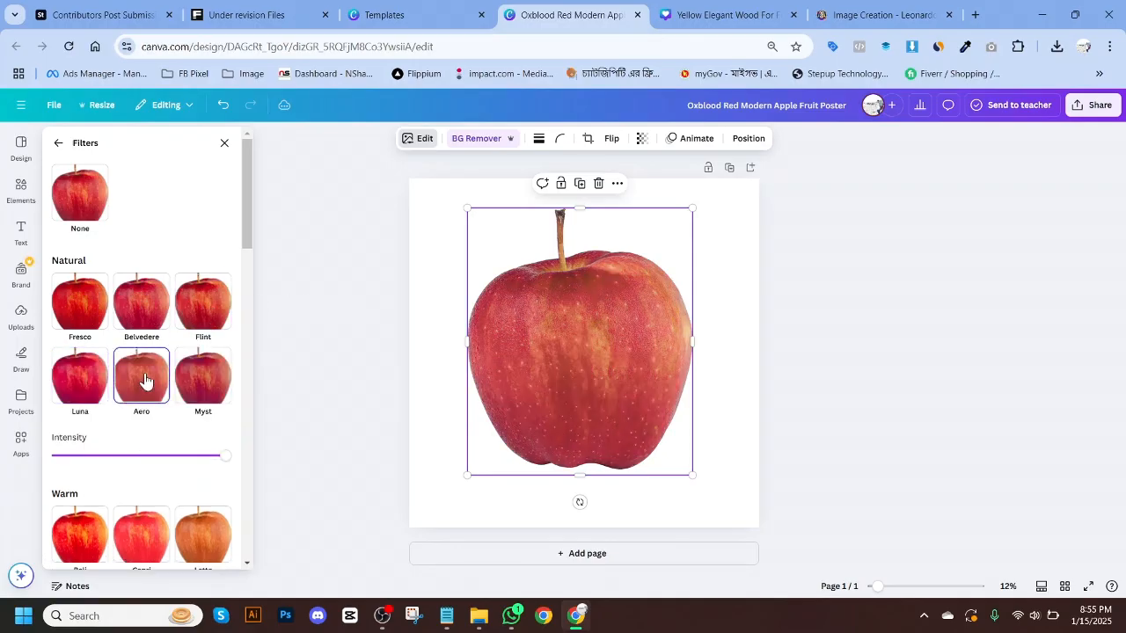
{"action": "left_click", "coordinate": [220, 381]}
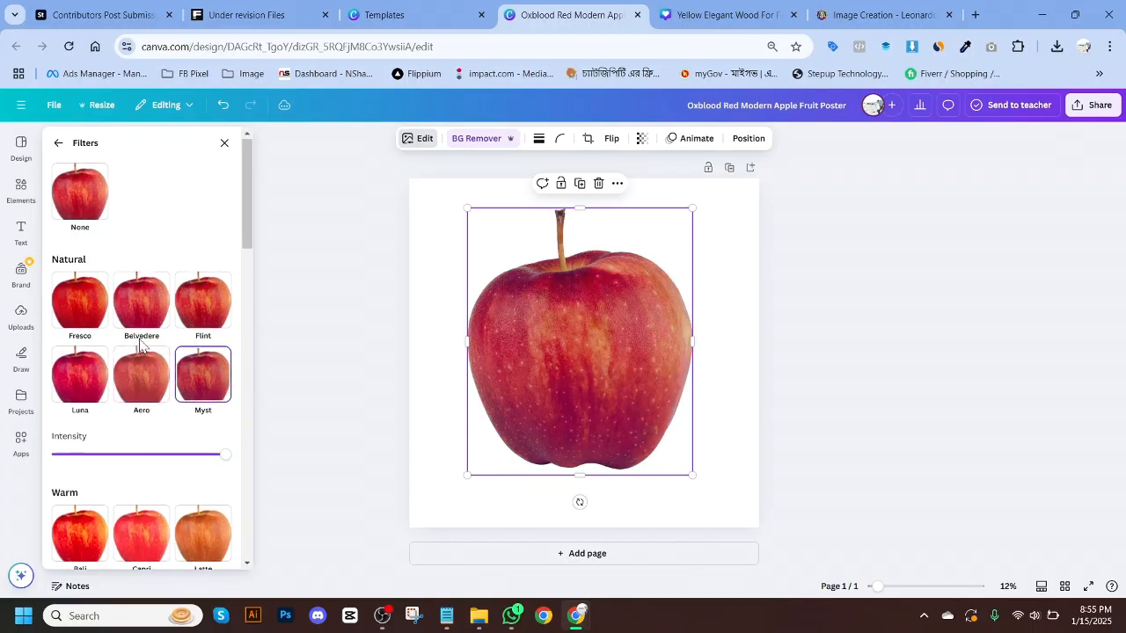
{"action": "scroll", "coordinate": [176, 413], "scroll_direction": "down", "scroll_amount": 3}
{"action": "left_click", "coordinate": [151, 427]}
{"action": "scroll", "coordinate": [169, 315], "scroll_direction": "up", "scroll_amount": 5}
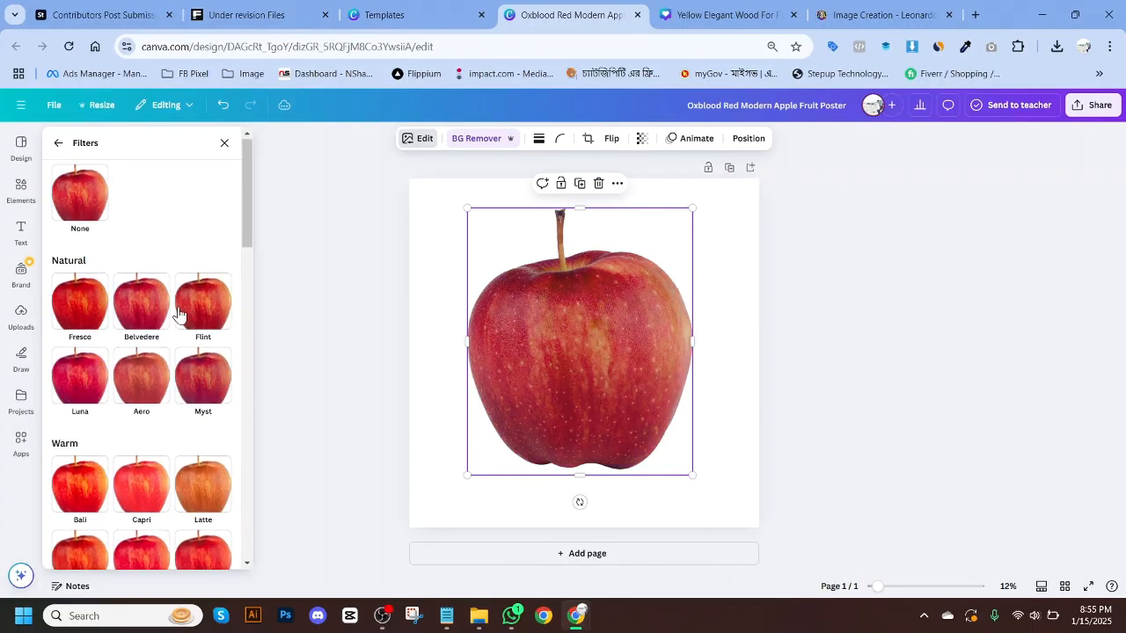
Step: Compare the Fresco filter with Belvedere and apply Belvedere to the apple image
{"action": "left_click", "coordinate": [76, 313]}
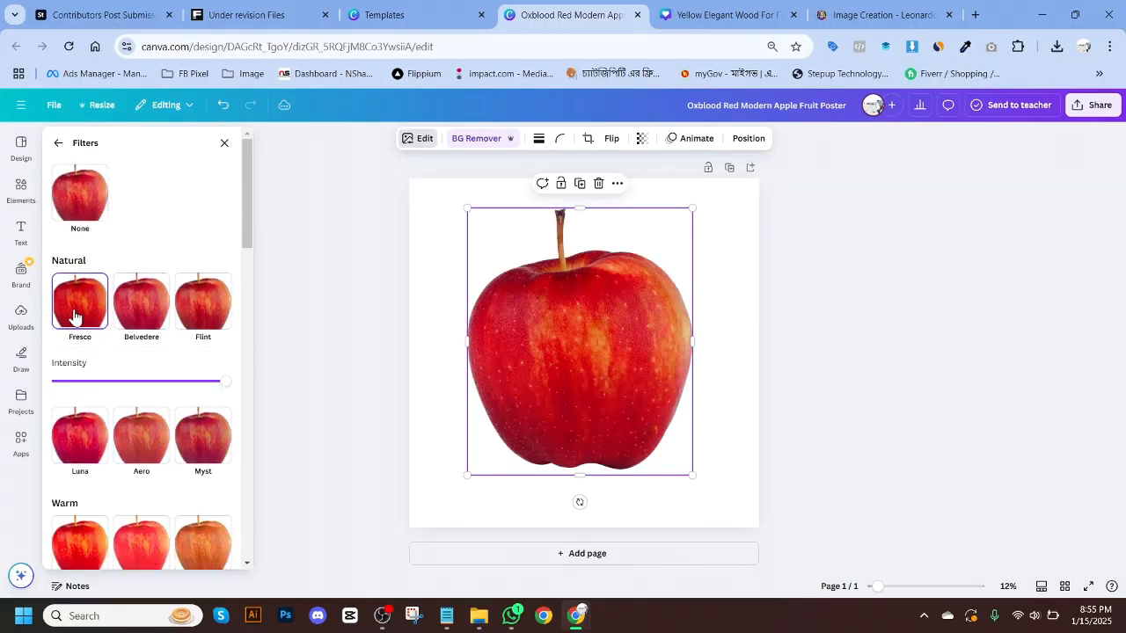
{"action": "left_click", "coordinate": [143, 312]}
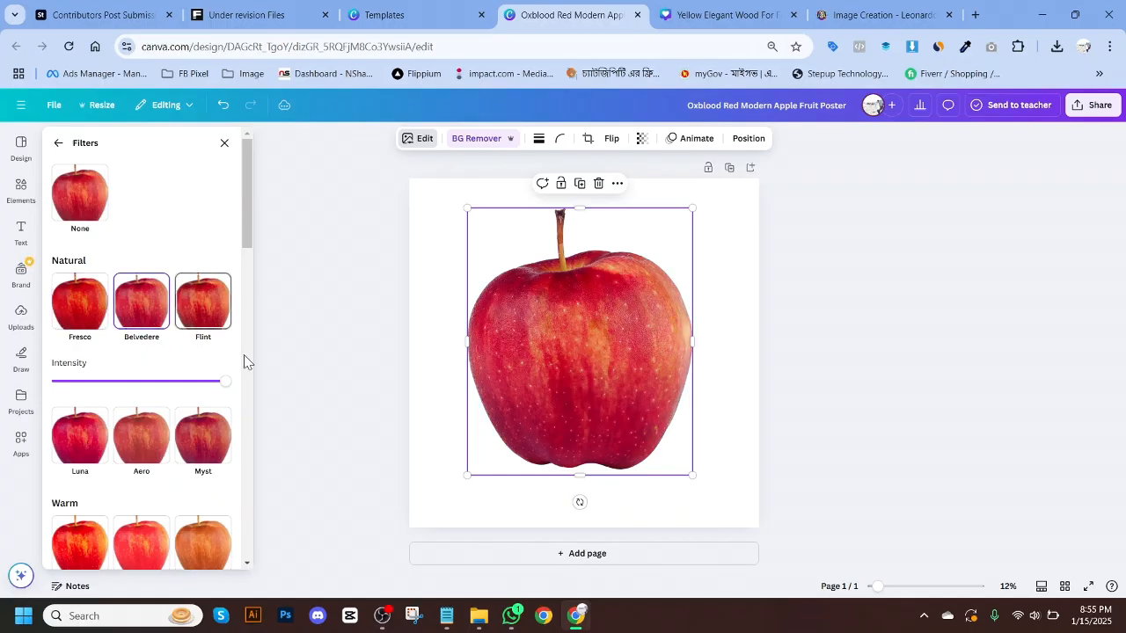
{"action": "left_click", "coordinate": [335, 344]}
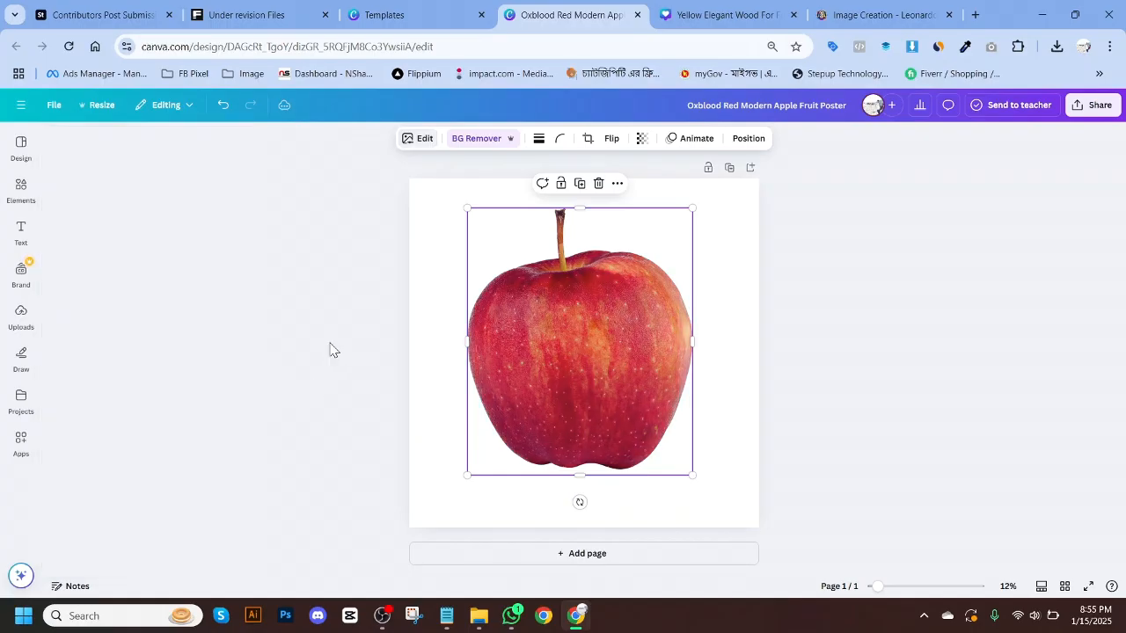
{"action": "left_click", "coordinate": [935, 387]}
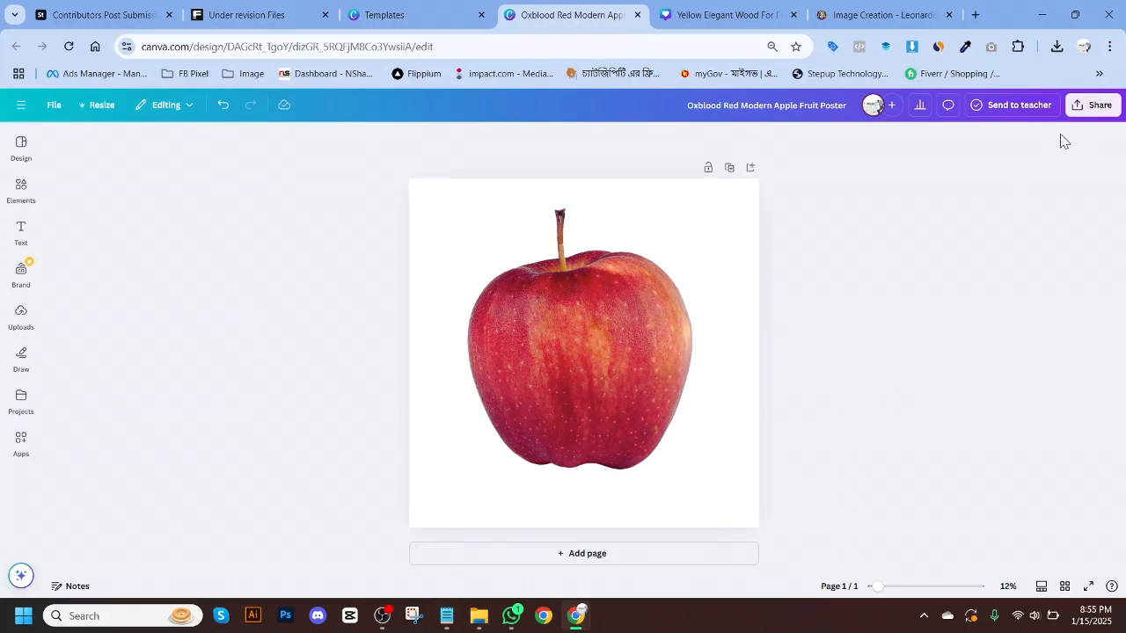
Step: Download the apple design as a JPG at 5,000 × 5,000 px with the quality set to 100
{"action": "left_click", "coordinate": [1093, 105]}
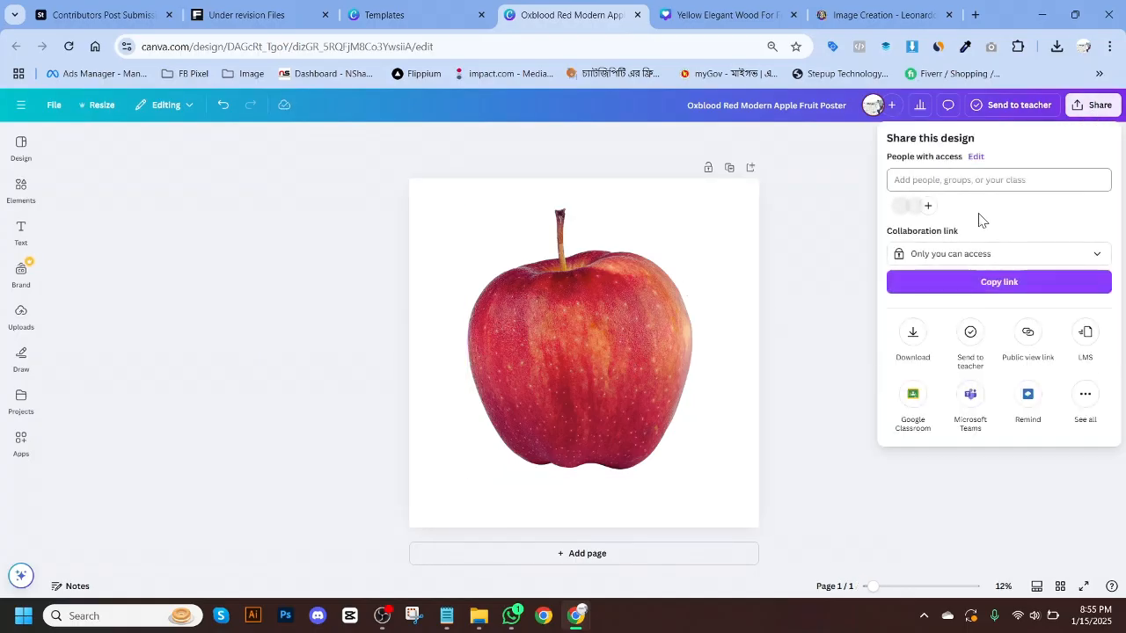
{"action": "left_click", "coordinate": [912, 334]}
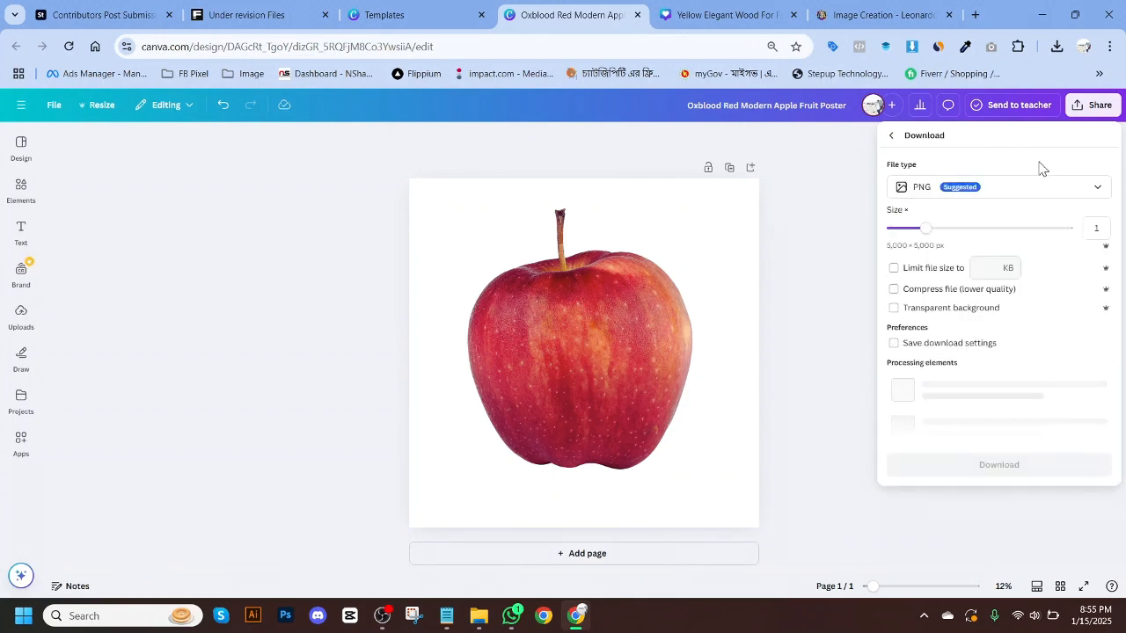
{"action": "left_click", "coordinate": [1060, 193]}
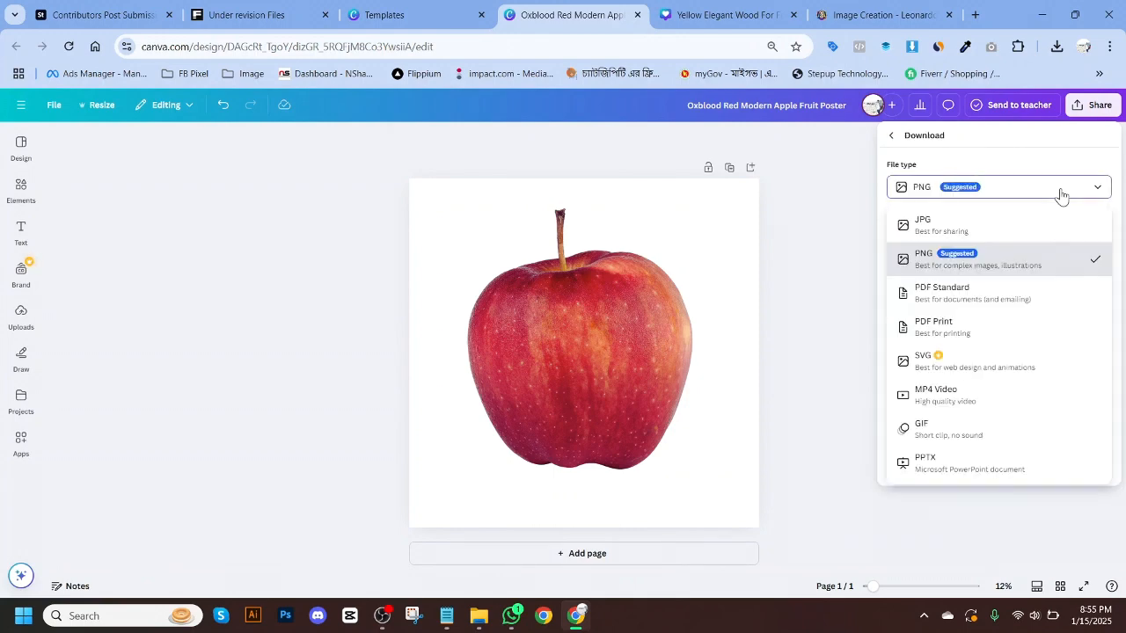
{"action": "left_click", "coordinate": [969, 229]}
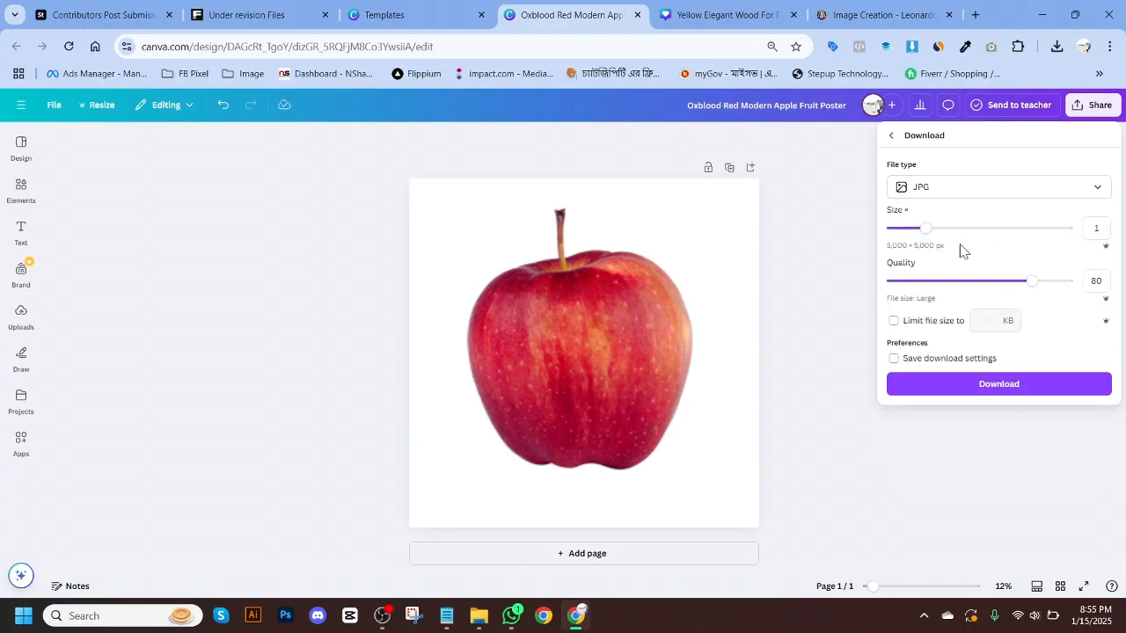
{"action": "left_click_drag", "start_coordinate": [1031, 283], "coordinate": [1087, 292]}
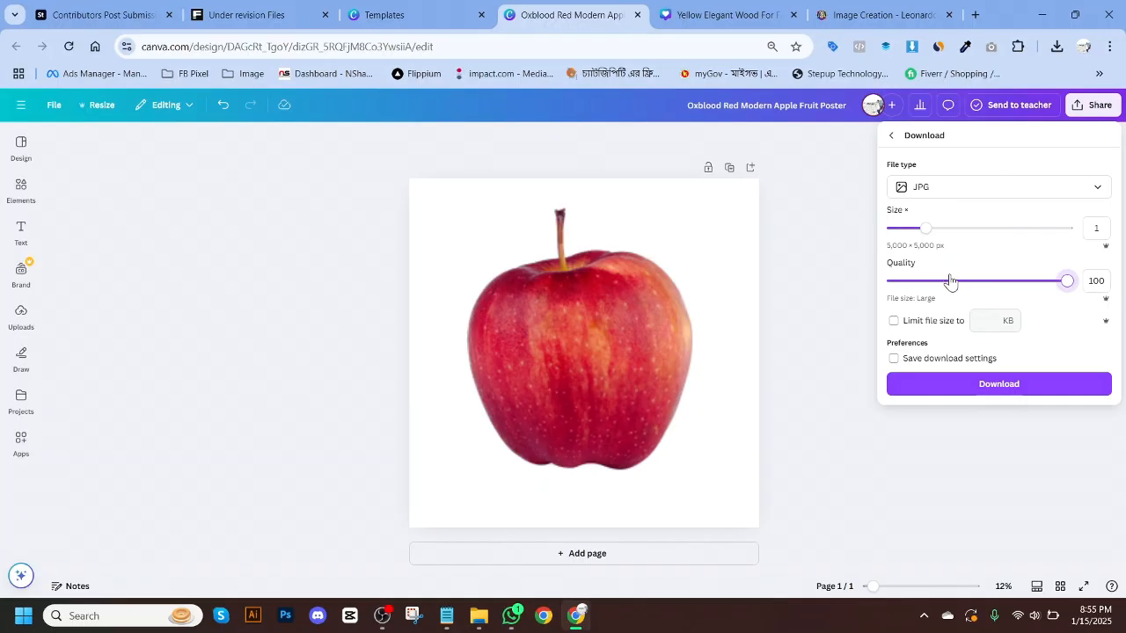
{"action": "left_click", "coordinate": [1043, 384]}
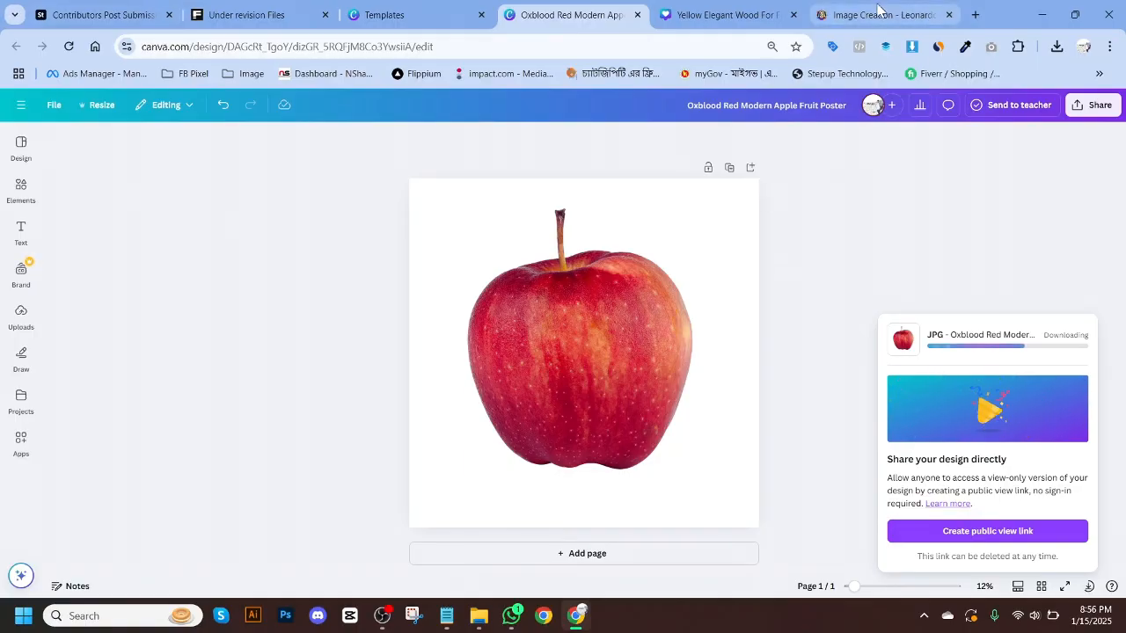
Step: Switch to Leonardo.Ai, preview the fourth apple of the newest generated set, and download the second apple image
{"action": "left_click", "coordinate": [903, 13]}
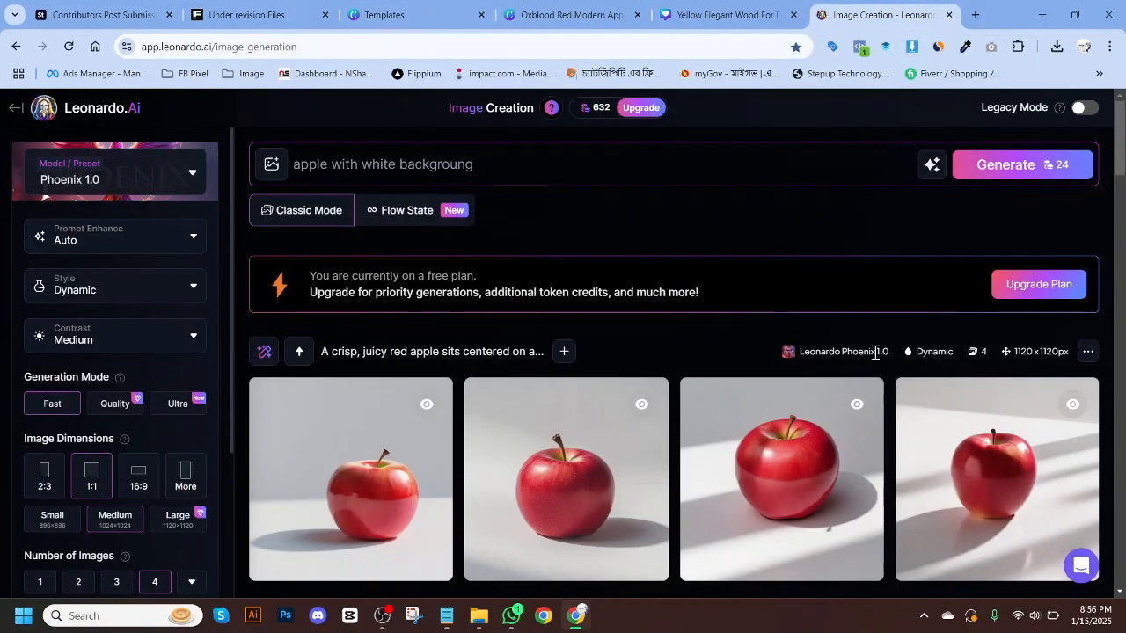
{"action": "scroll", "coordinate": [874, 352], "scroll_direction": "down", "scroll_amount": 3}
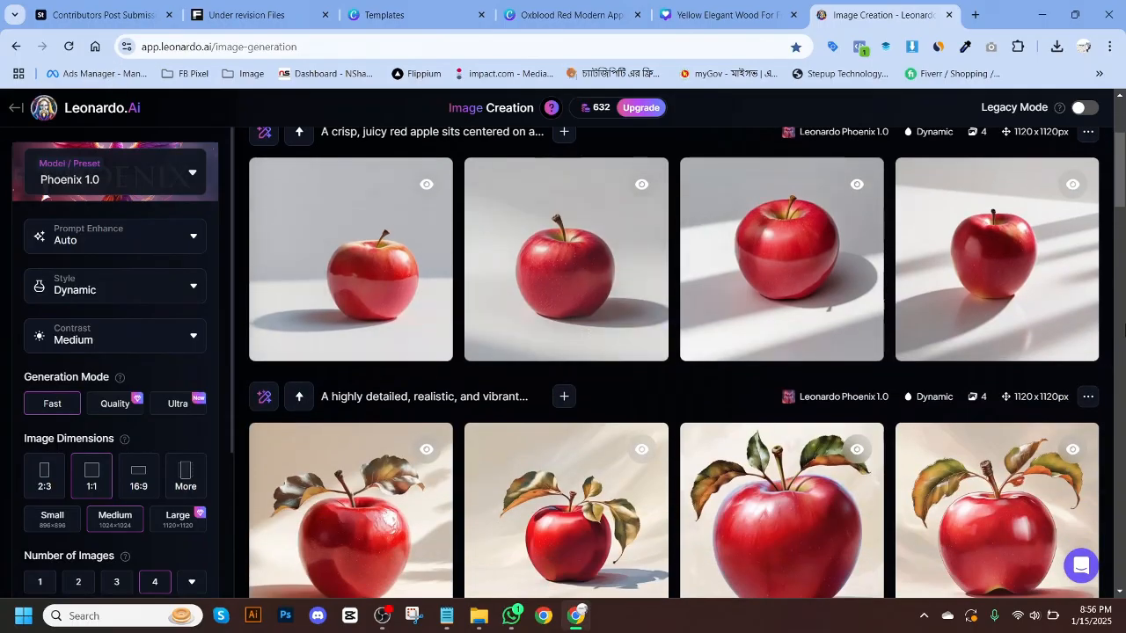
{"action": "scroll", "coordinate": [973, 372], "scroll_direction": "up", "scroll_amount": 1}
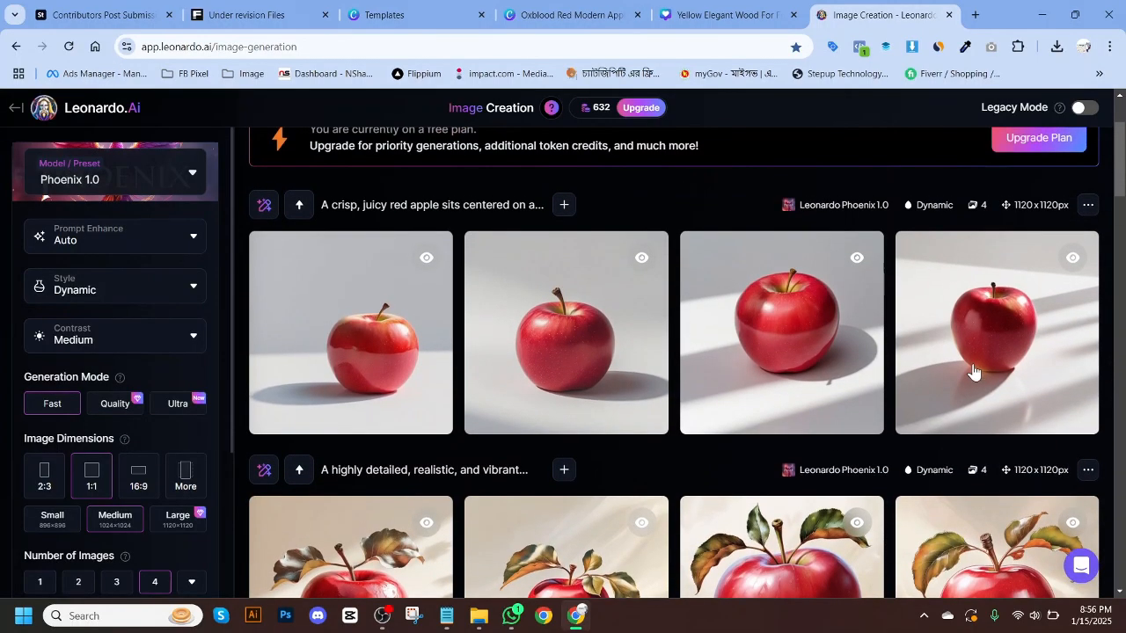
{"action": "left_click", "coordinate": [974, 342]}
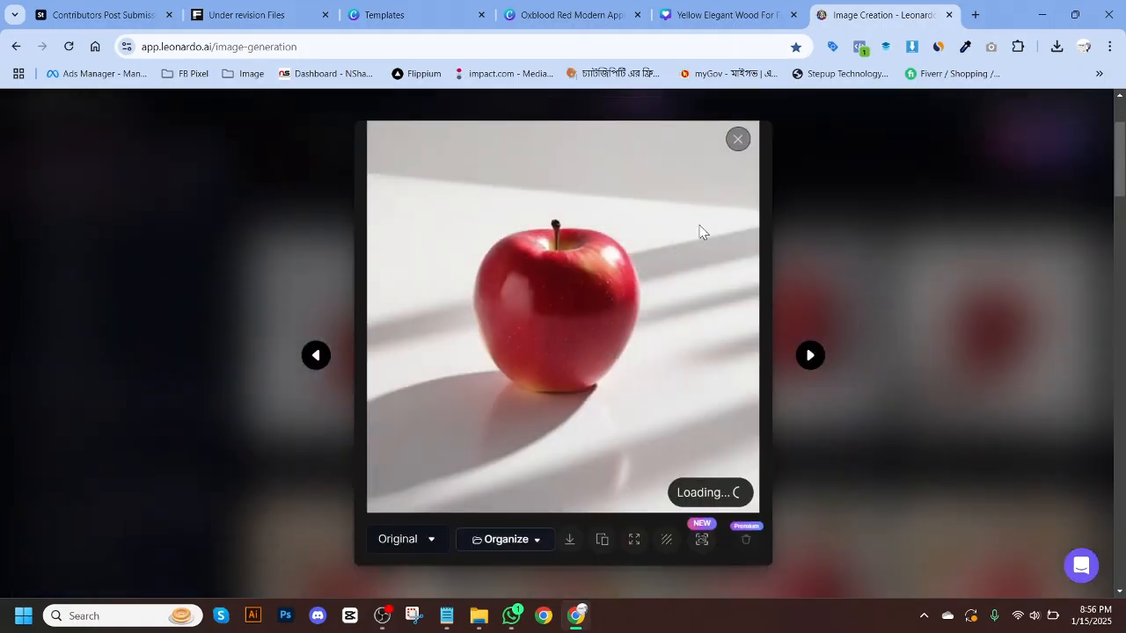
{"action": "left_click", "coordinate": [737, 140]}
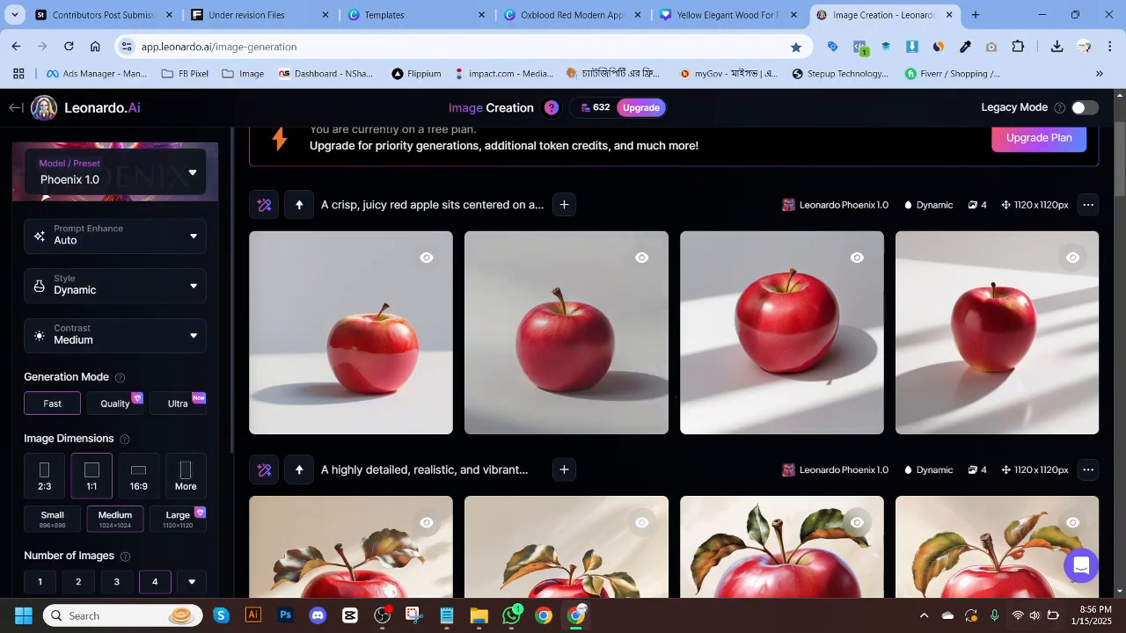
{"action": "mouse_move", "coordinate": [606, 379]}
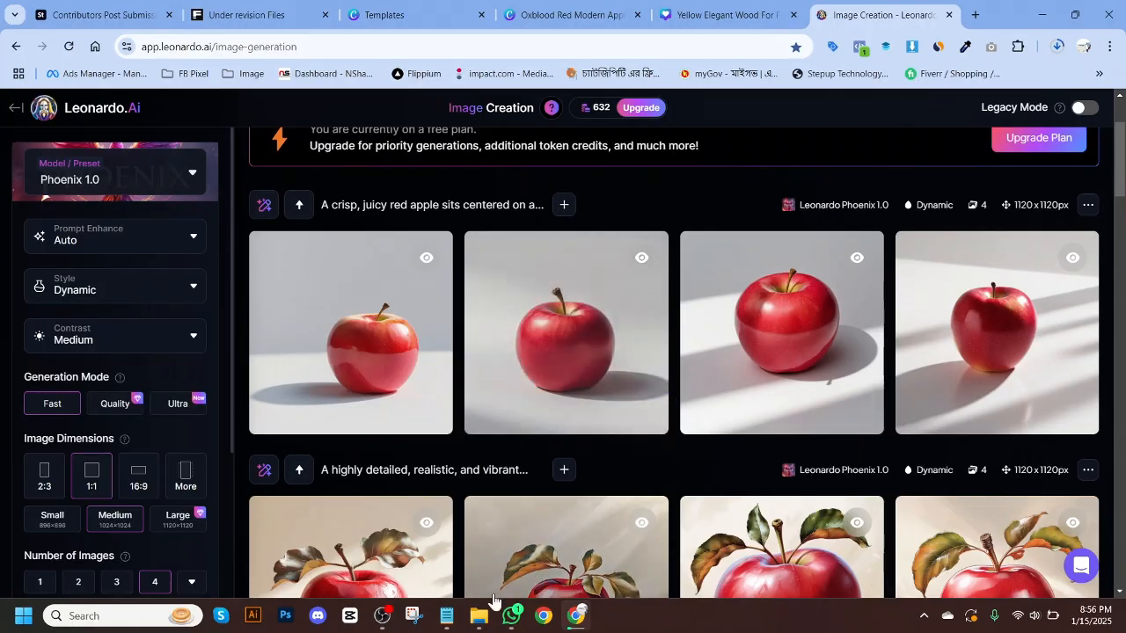
Step: Refresh the Downloads folder in File Explorer and check the exported poster JPG in the browser's download history
{"action": "left_click", "coordinate": [481, 621]}
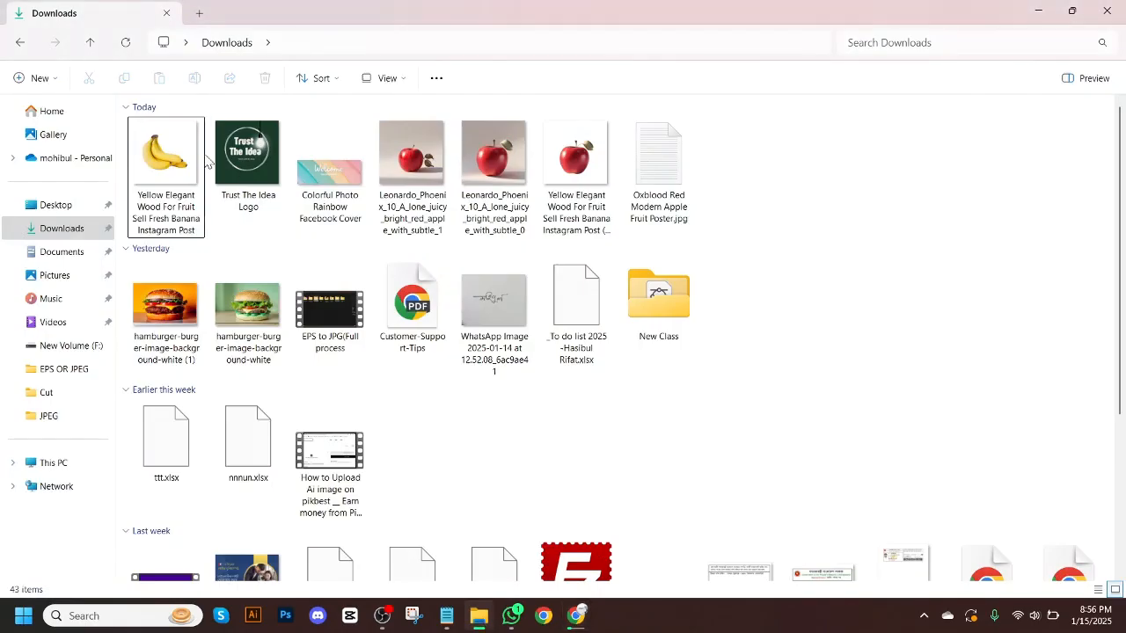
{"action": "left_click", "coordinate": [125, 46]}
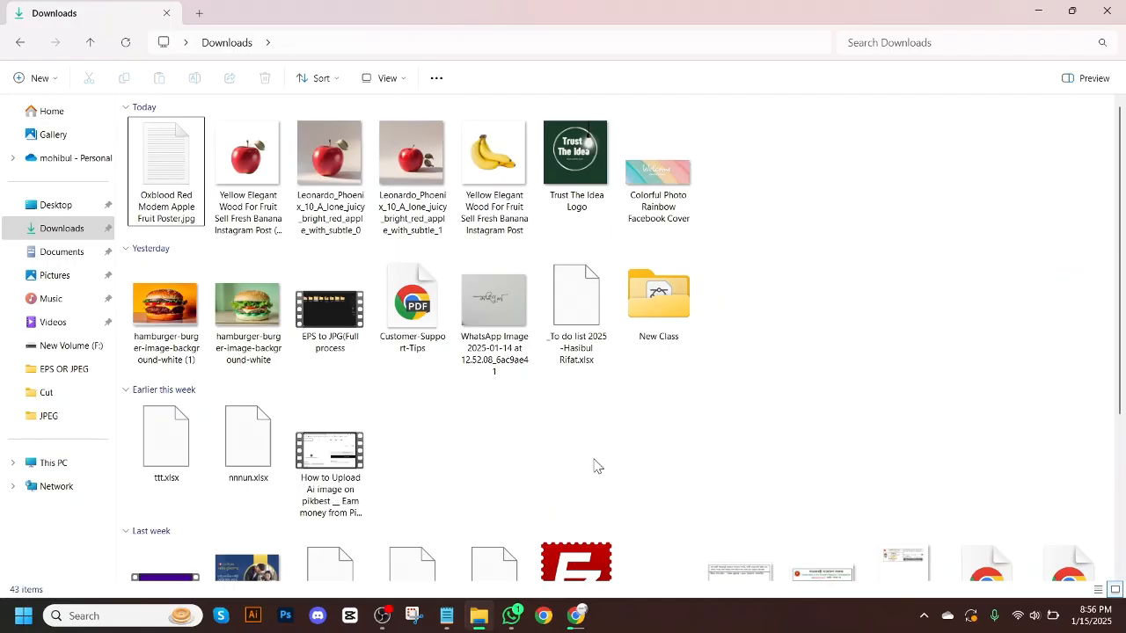
{"action": "left_click", "coordinate": [576, 616]}
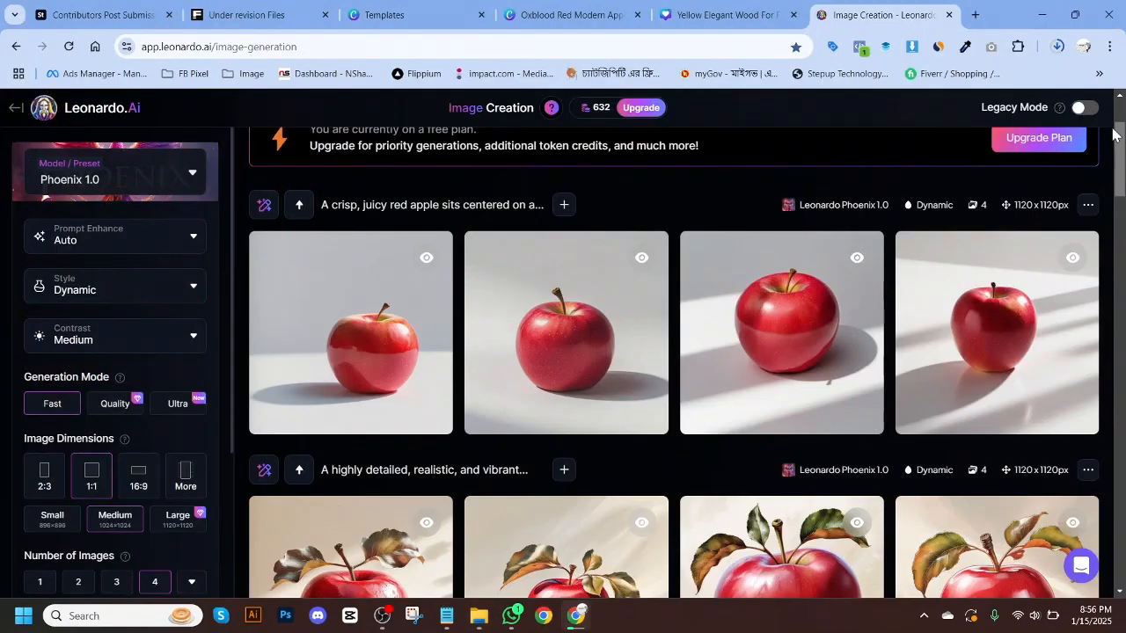
{"action": "left_click", "coordinate": [1058, 45]}
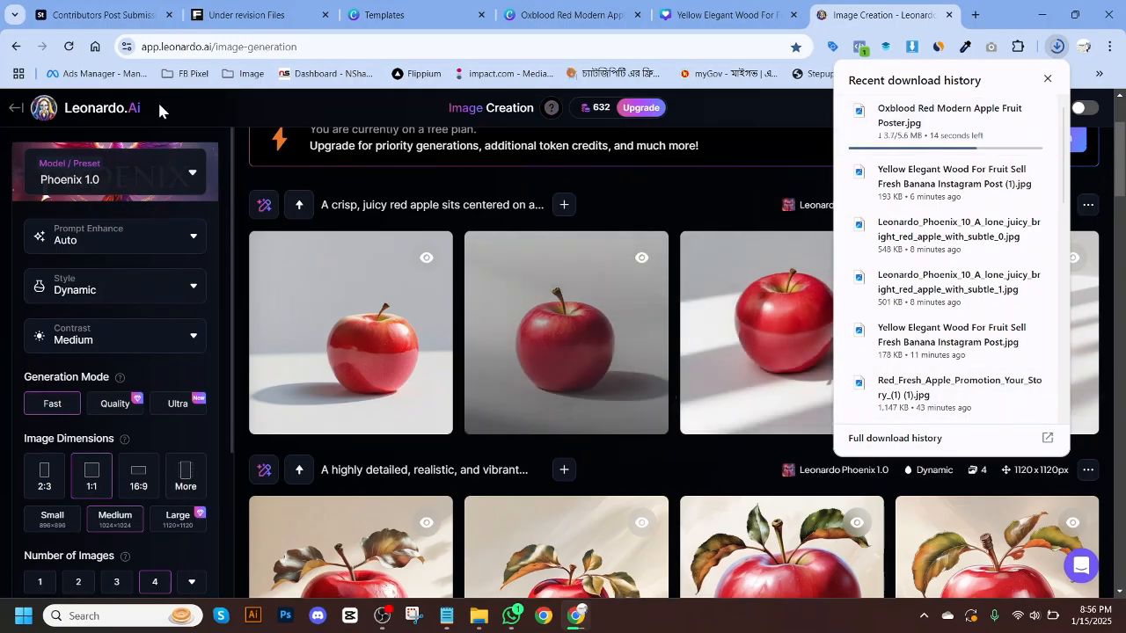
Step: Return to the Canva apple design and recheck the Downloads folder and the recent download history for the saved images
{"action": "left_click", "coordinate": [396, 14]}
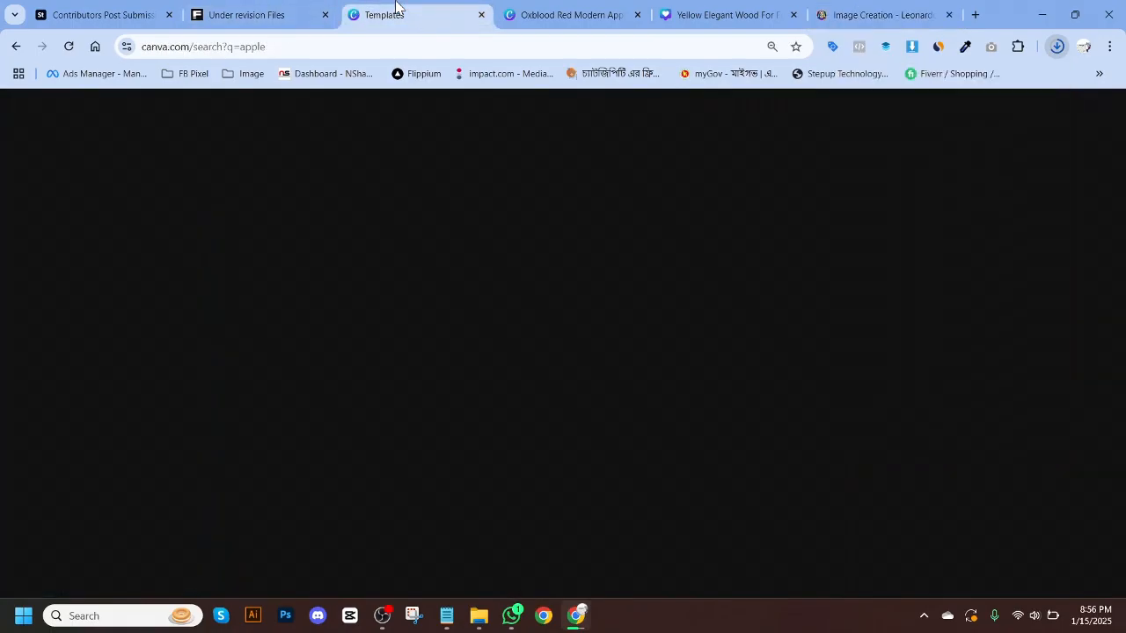
{"action": "left_click", "coordinate": [561, 14]}
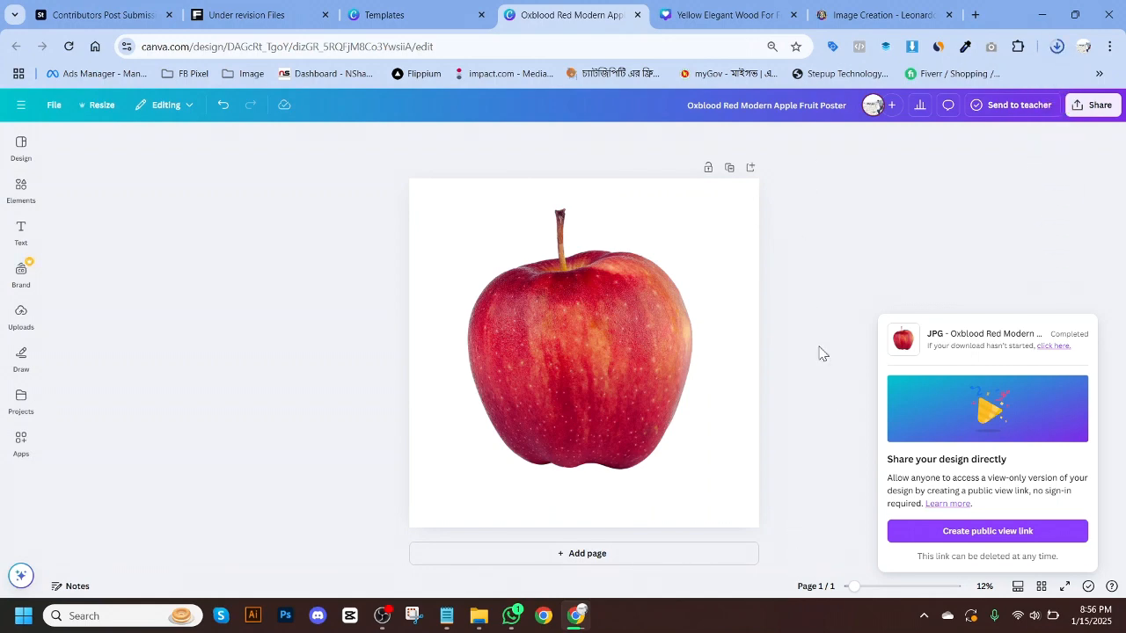
{"action": "left_click", "coordinate": [480, 618]}
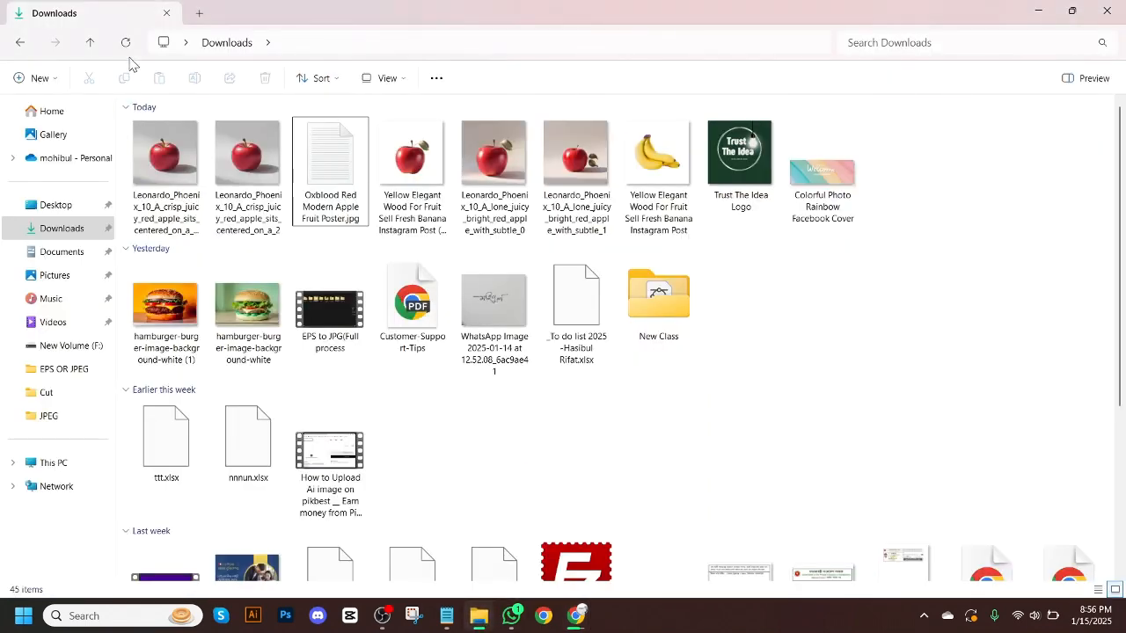
{"action": "left_click", "coordinate": [125, 46]}
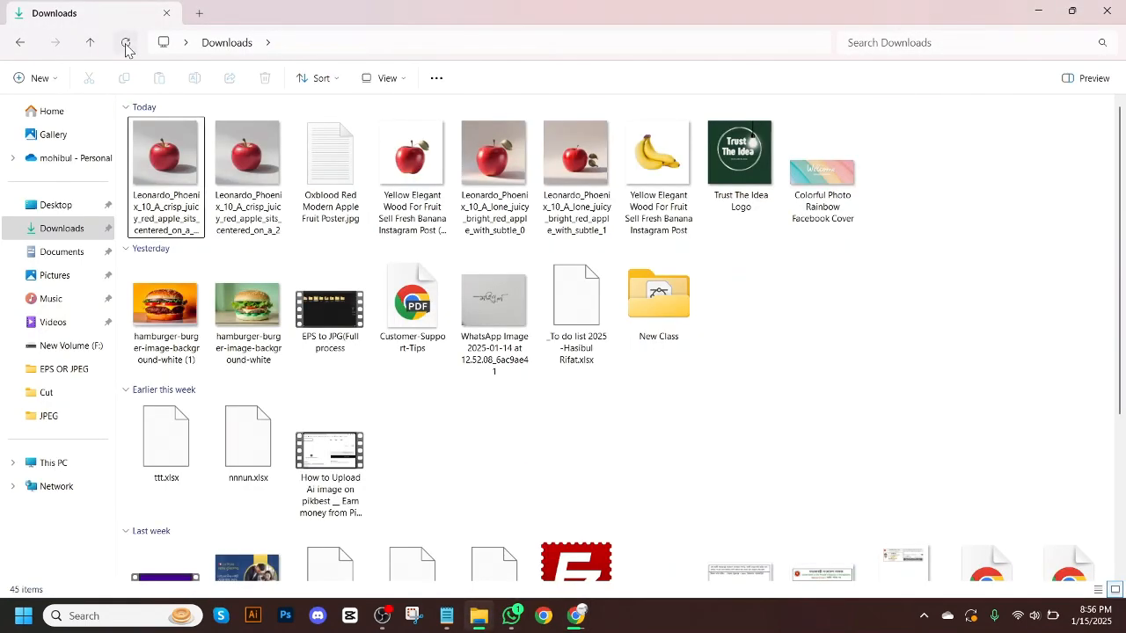
{"action": "left_click", "coordinate": [577, 620]}
{"action": "left_click", "coordinate": [1056, 47]}
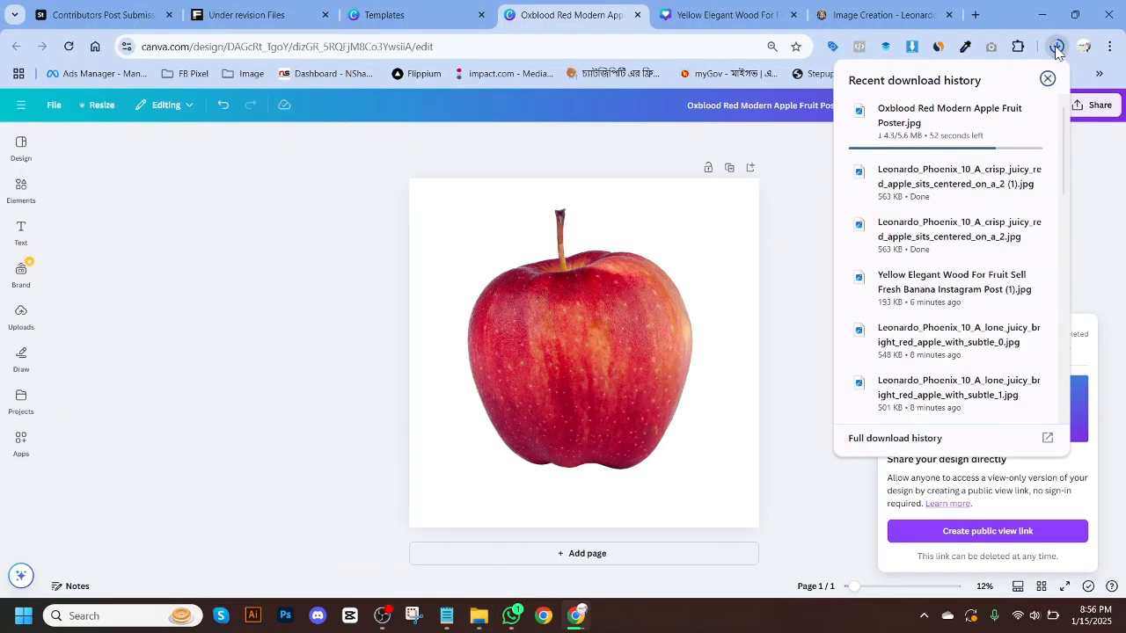
{"action": "left_click", "coordinate": [1055, 49]}
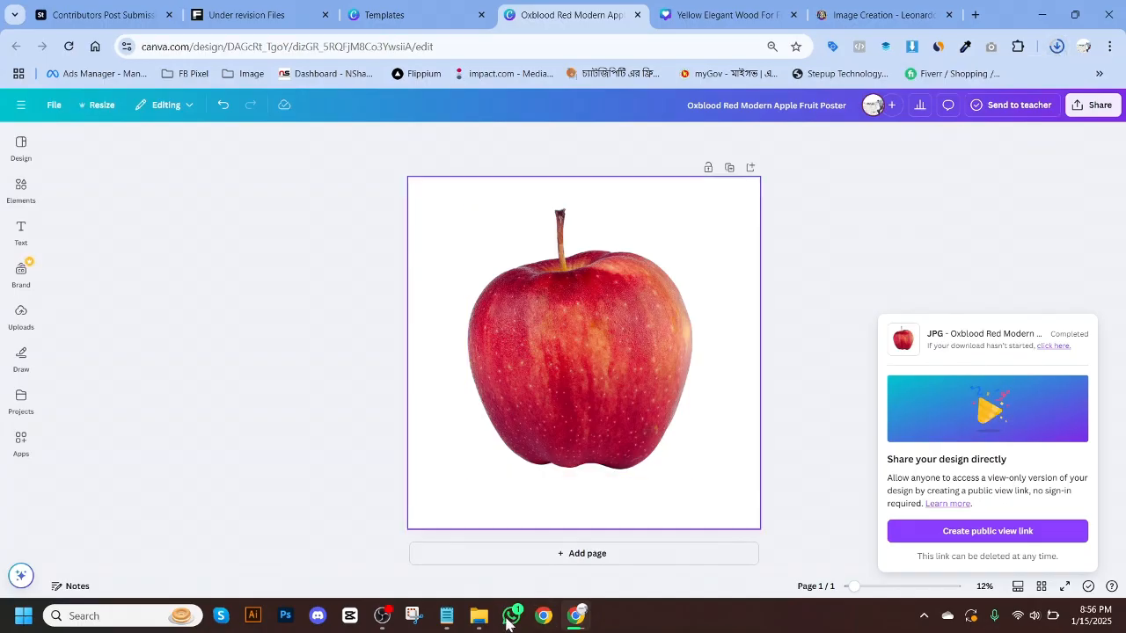
Step: Open the newly downloaded Leonardo apple image from the Downloads folder and inspect it up close
{"action": "left_click", "coordinate": [478, 615]}
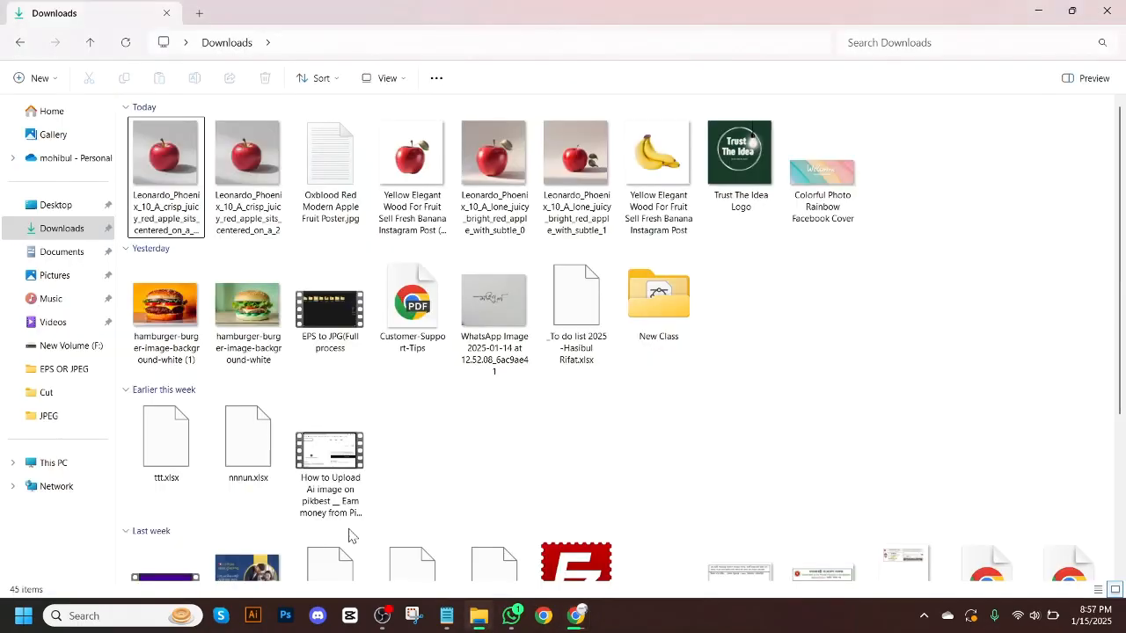
{"action": "left_click", "coordinate": [178, 161]}
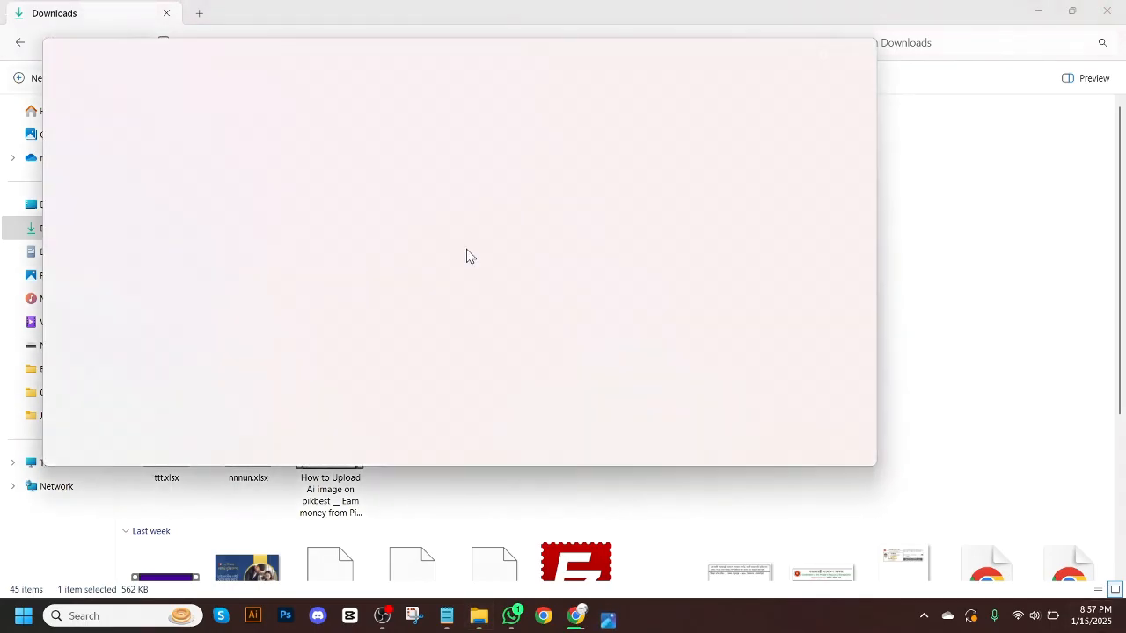
{"action": "scroll", "coordinate": [463, 249], "scroll_direction": "up", "scroll_amount": 4}
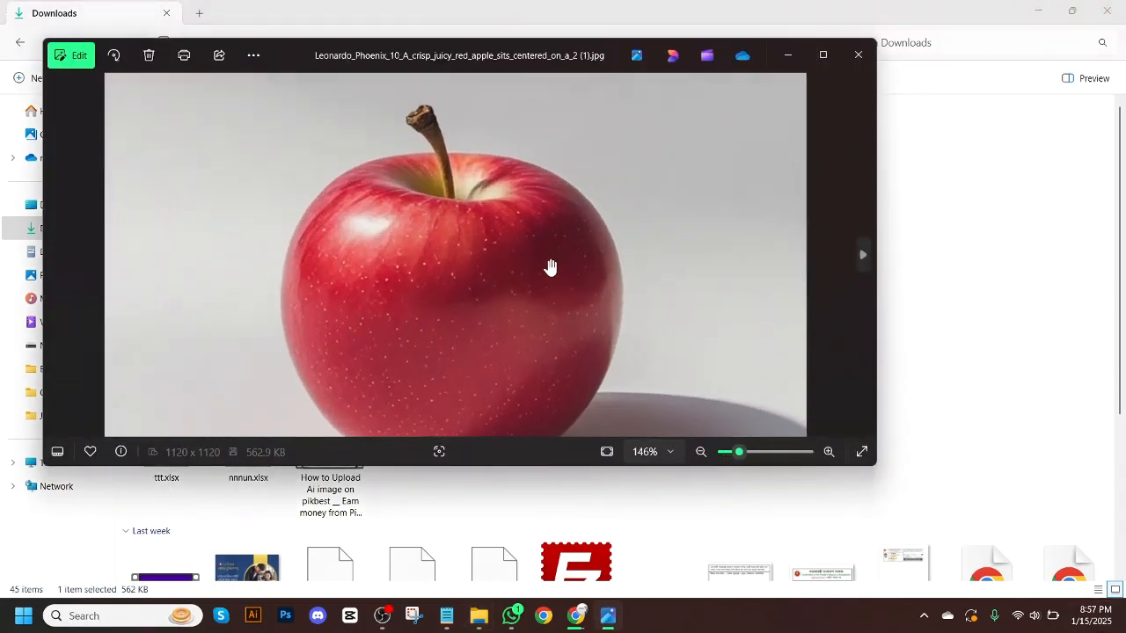
{"action": "left_click", "coordinate": [860, 56]}
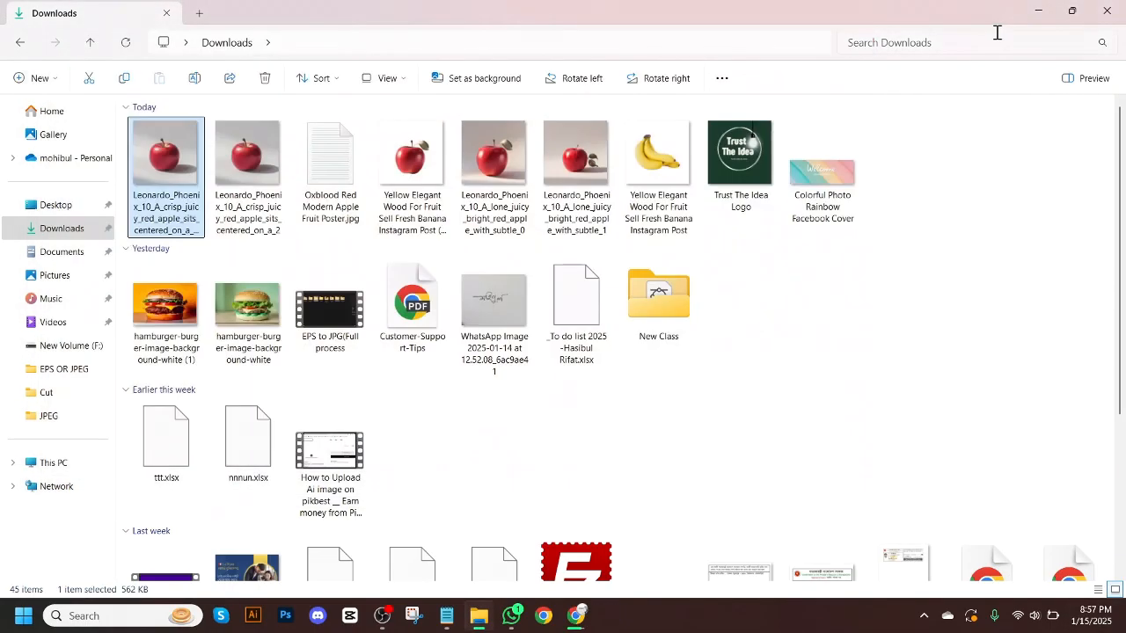
{"action": "left_click", "coordinate": [1041, 13]}
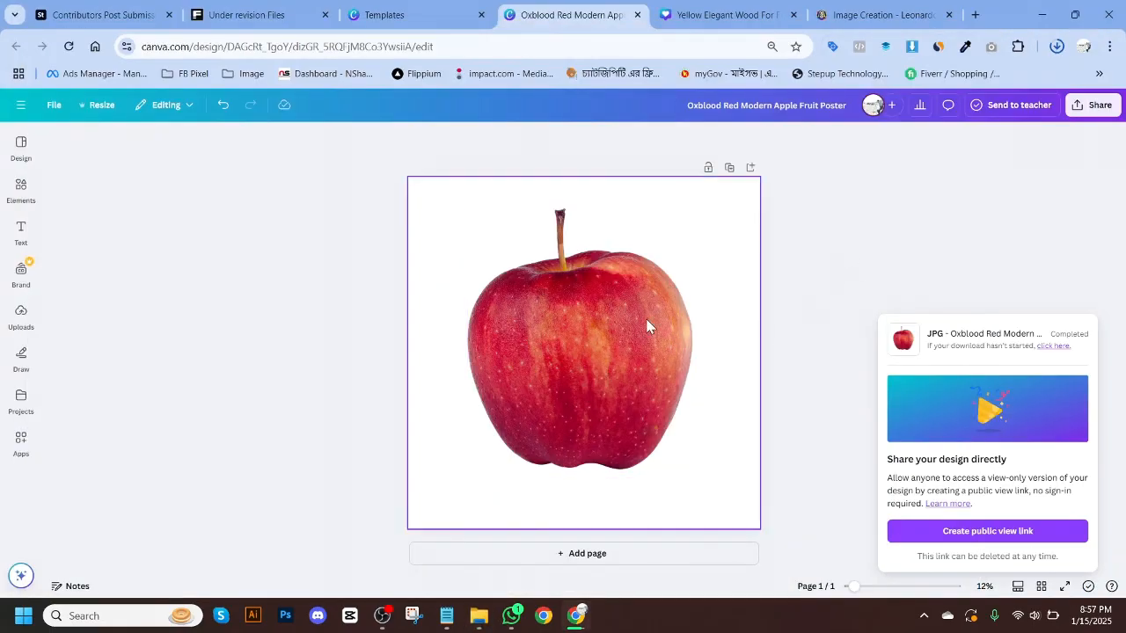
Step: Compare the apple in the design with the original Oxblood Red Modern Apple Fruit Poster template
{"action": "left_click", "coordinate": [610, 363]}
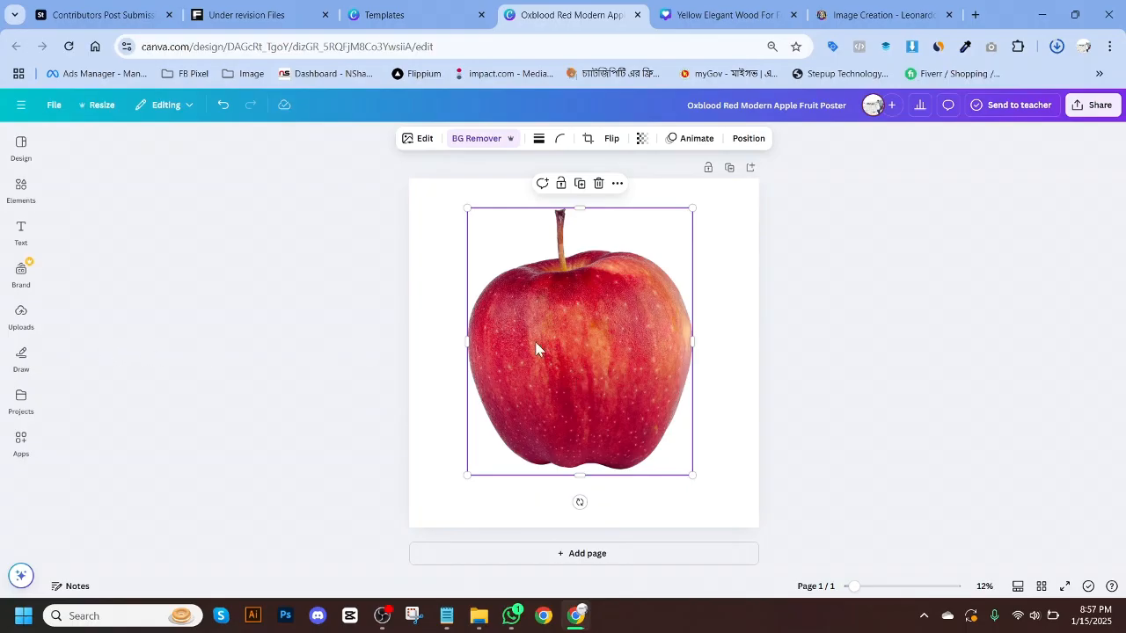
{"action": "left_click", "coordinate": [376, 11]}
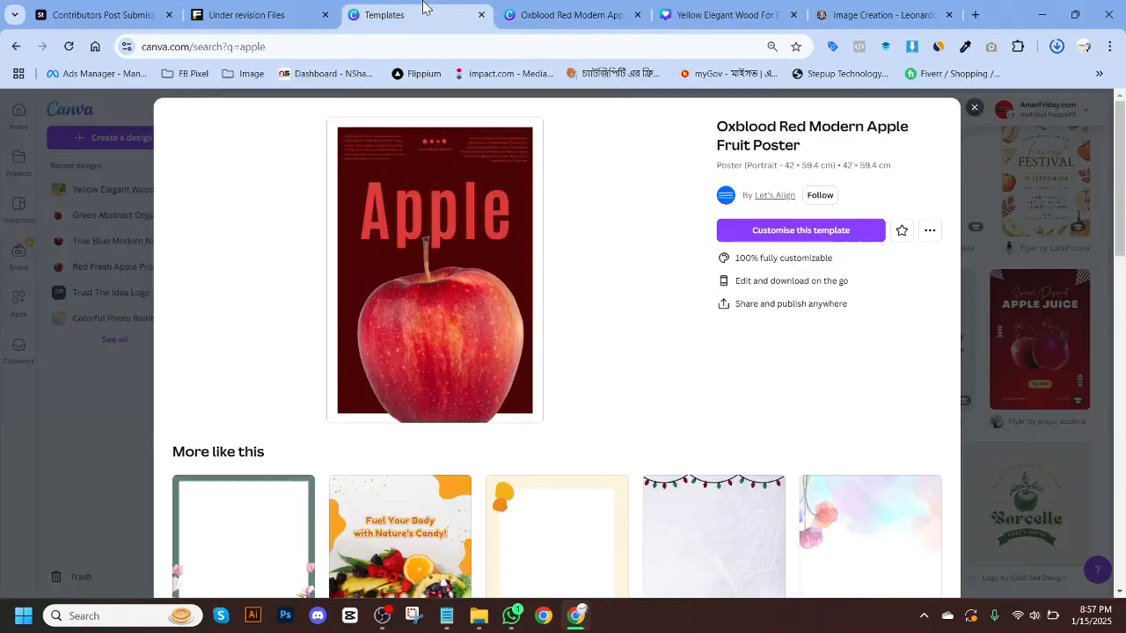
{"action": "scroll", "coordinate": [570, 273], "scroll_direction": "down", "scroll_amount": 5}
{"action": "scroll", "coordinate": [577, 299], "scroll_direction": "up", "scroll_amount": 5}
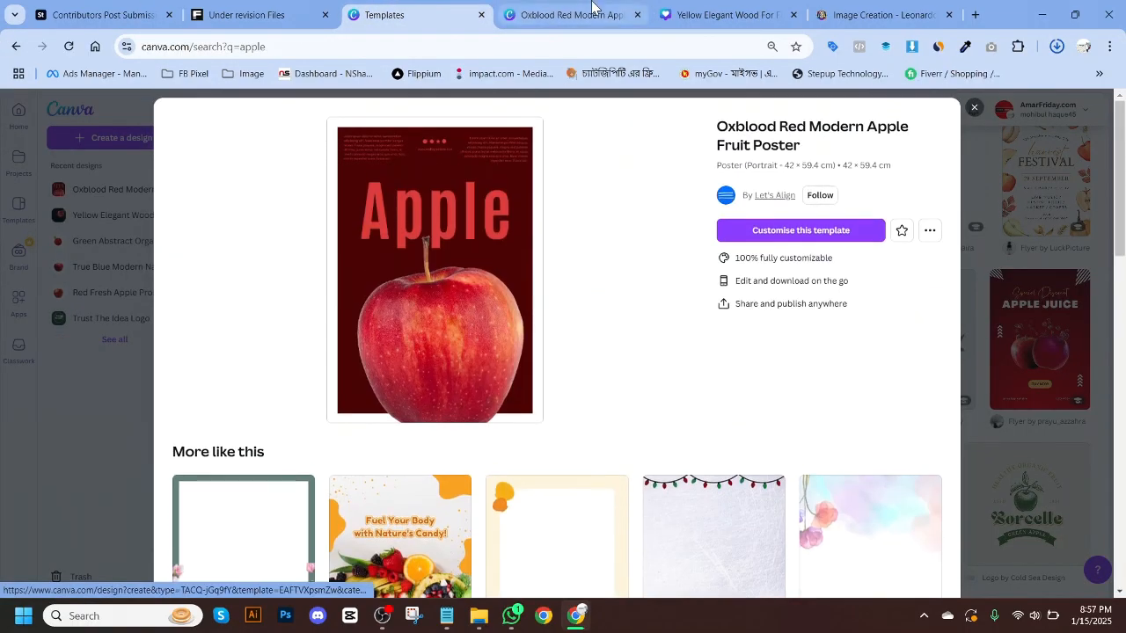
{"action": "left_click", "coordinate": [570, 14]}
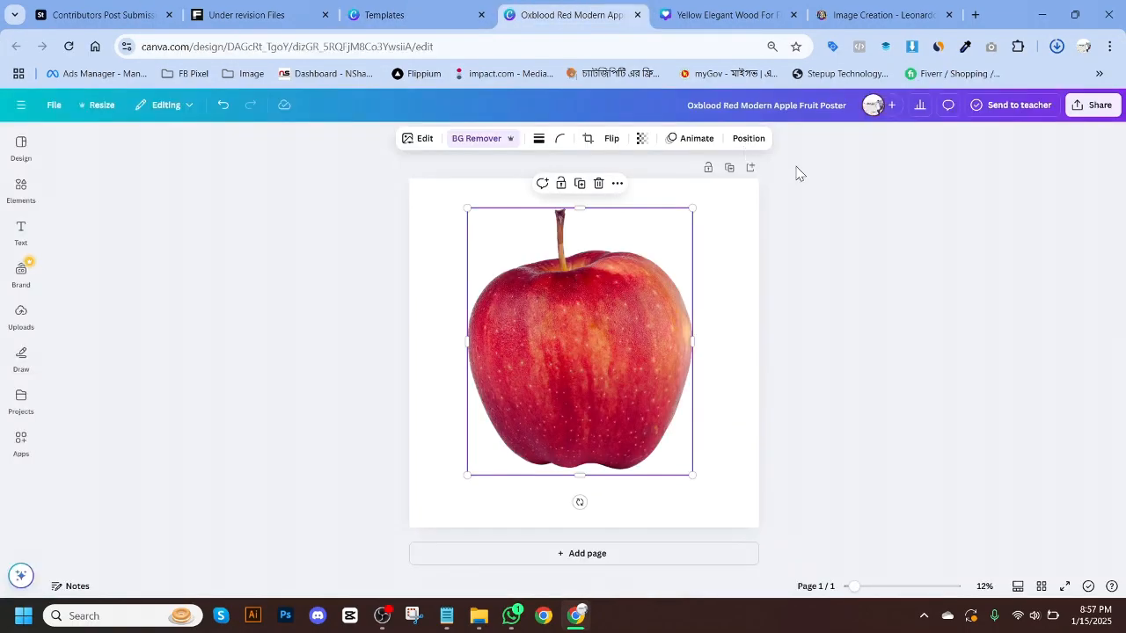
Step: Add a second page to the design and upload the downloaded Leonardo crisp juicy red apple image to Canva
{"action": "left_click", "coordinate": [653, 553]}
{"action": "left_click", "coordinate": [19, 320]}
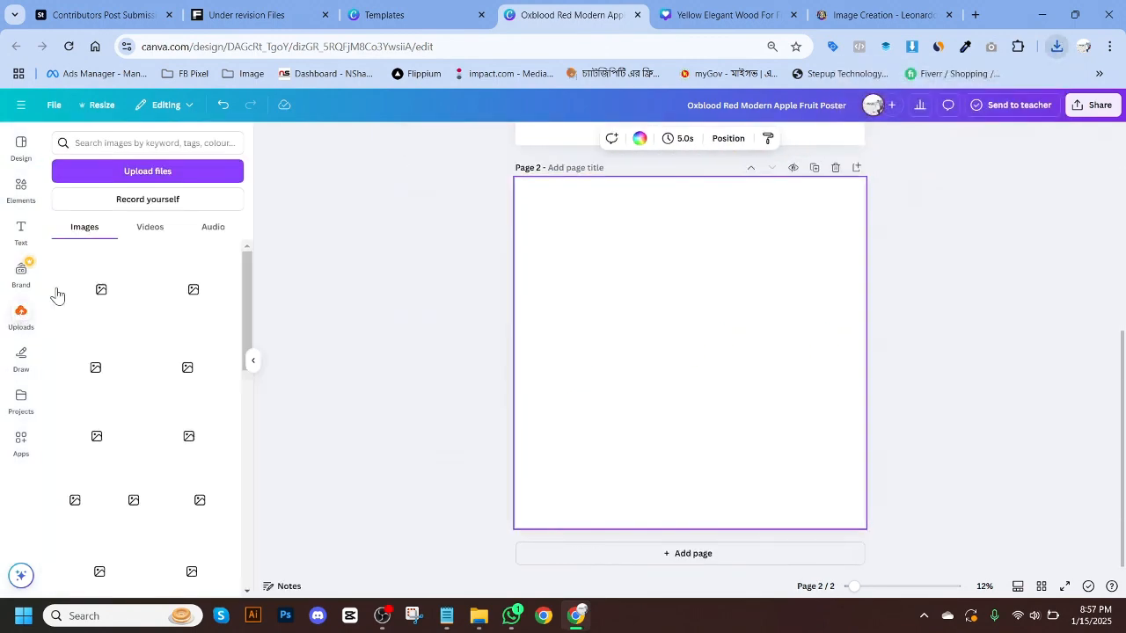
{"action": "left_click", "coordinate": [137, 173]}
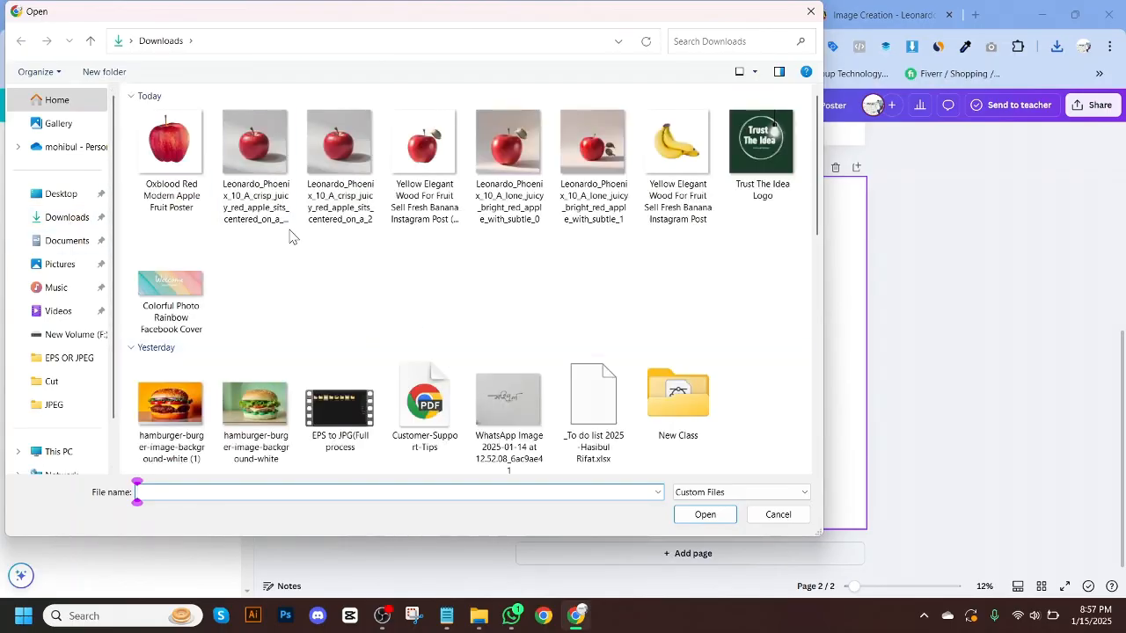
{"action": "left_click", "coordinate": [249, 167]}
{"action": "left_click", "coordinate": [703, 515]}
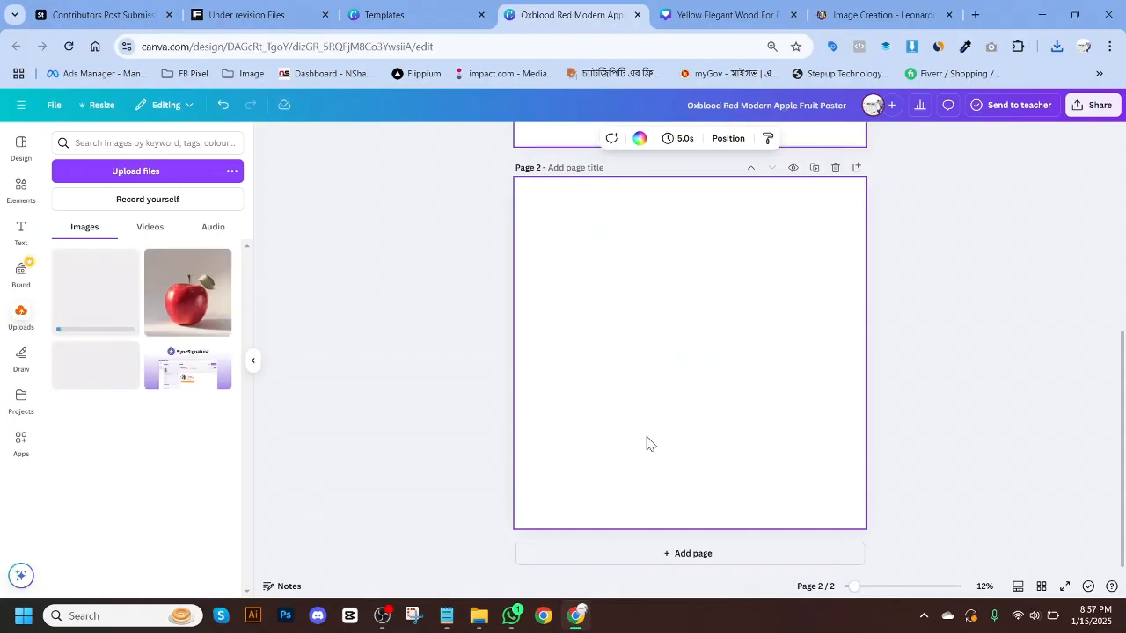
Step: Open the exported Oxblood Red Modern Apple Fruit Poster JPG from the Downloads folder and inspect the apple's surface up close
{"action": "left_click", "coordinate": [475, 620]}
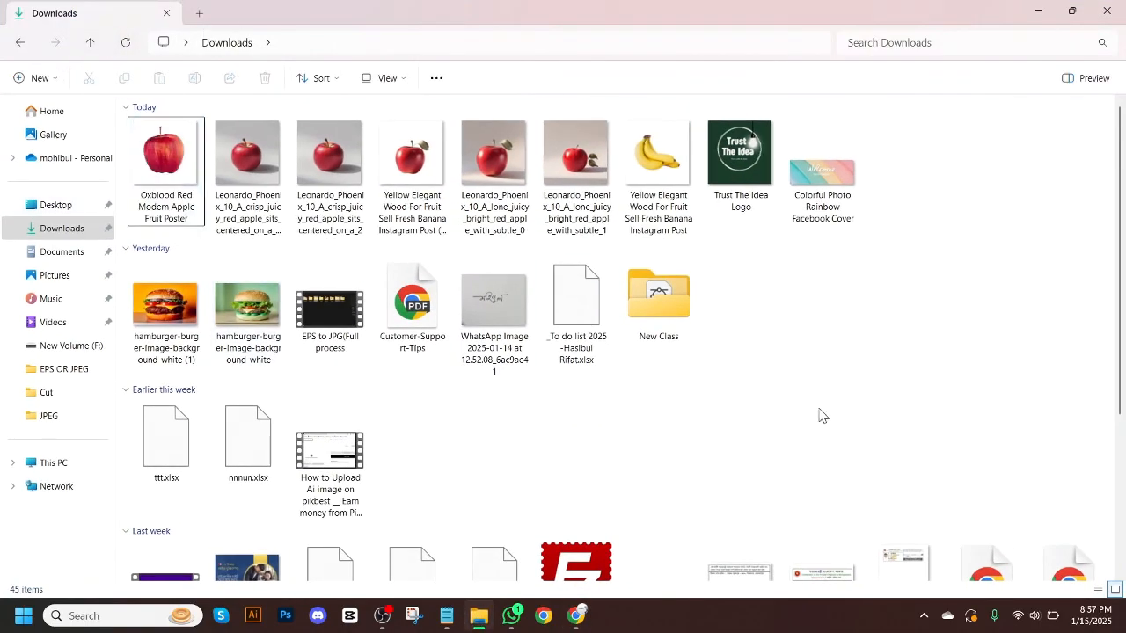
{"action": "double_click", "coordinate": [166, 168]}
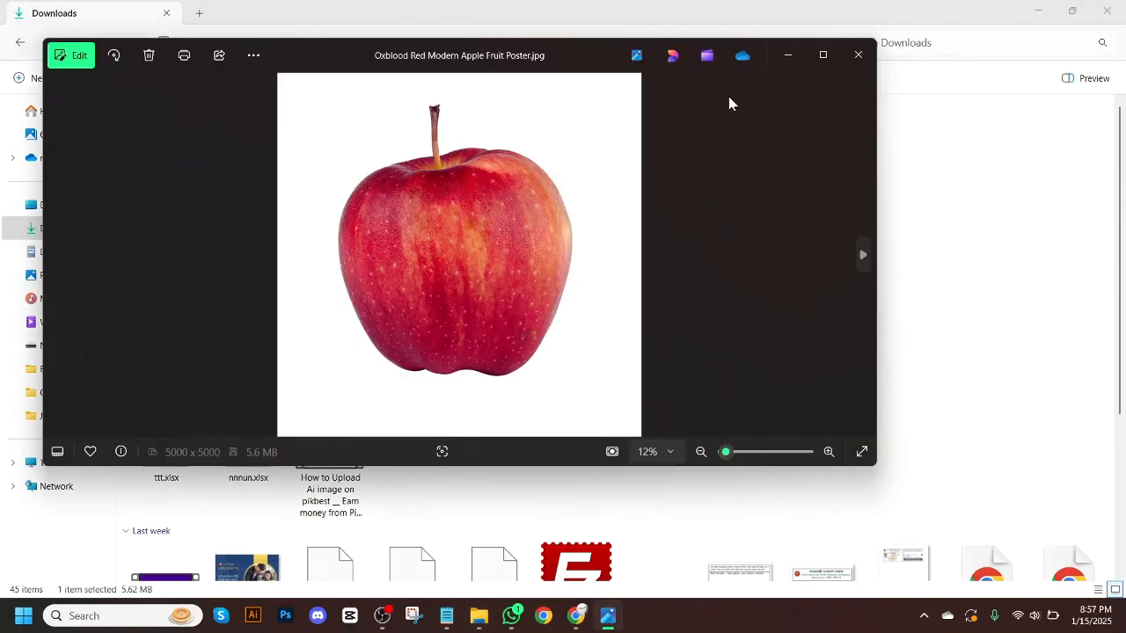
{"action": "left_click", "coordinate": [823, 55]}
{"action": "scroll", "coordinate": [485, 272], "scroll_direction": "up", "scroll_amount": 6}
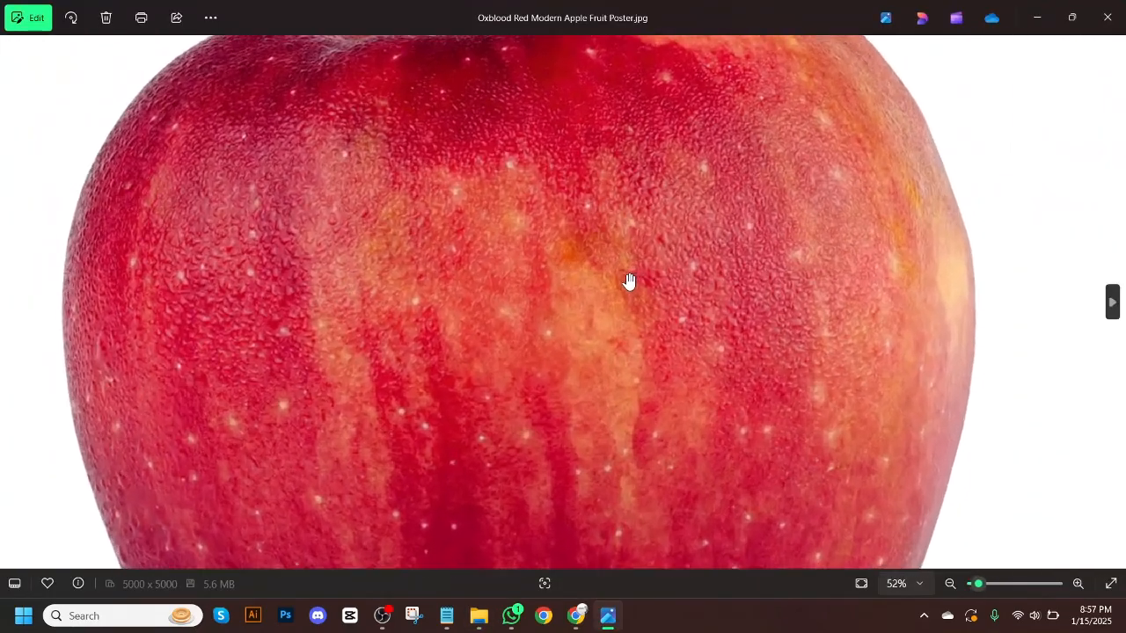
{"action": "scroll", "coordinate": [475, 277], "scroll_direction": "down", "scroll_amount": 6}
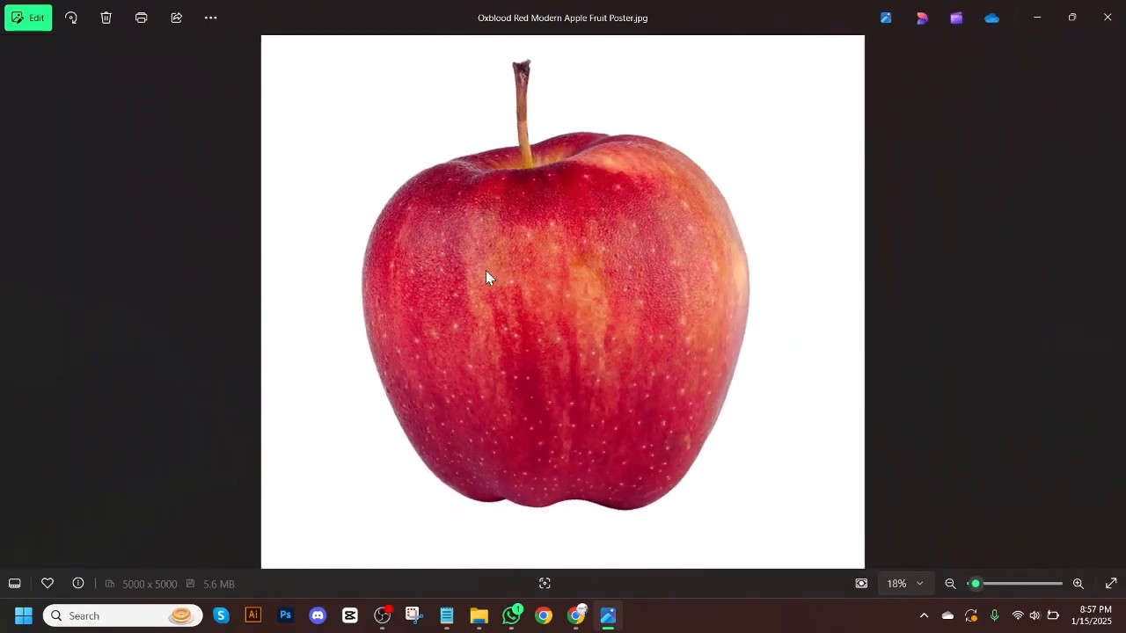
{"action": "left_click", "coordinate": [1107, 17]}
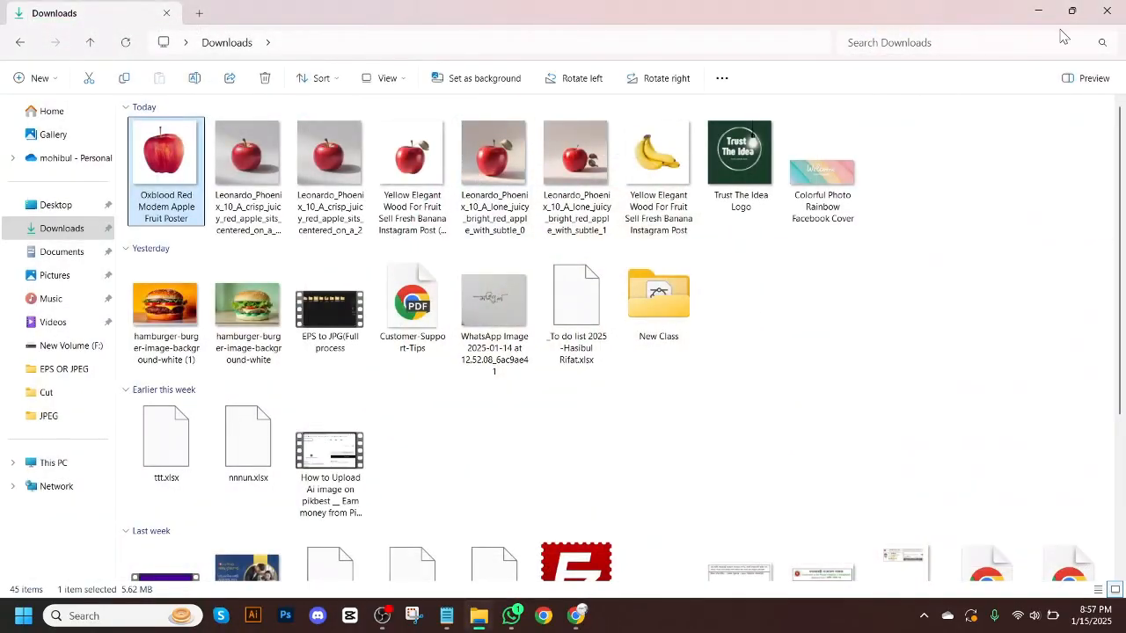
Step: Rename the exported Oxblood Red Modern Apple Fruit Poster file as Apple new 01
{"action": "left_click", "coordinate": [189, 82]}
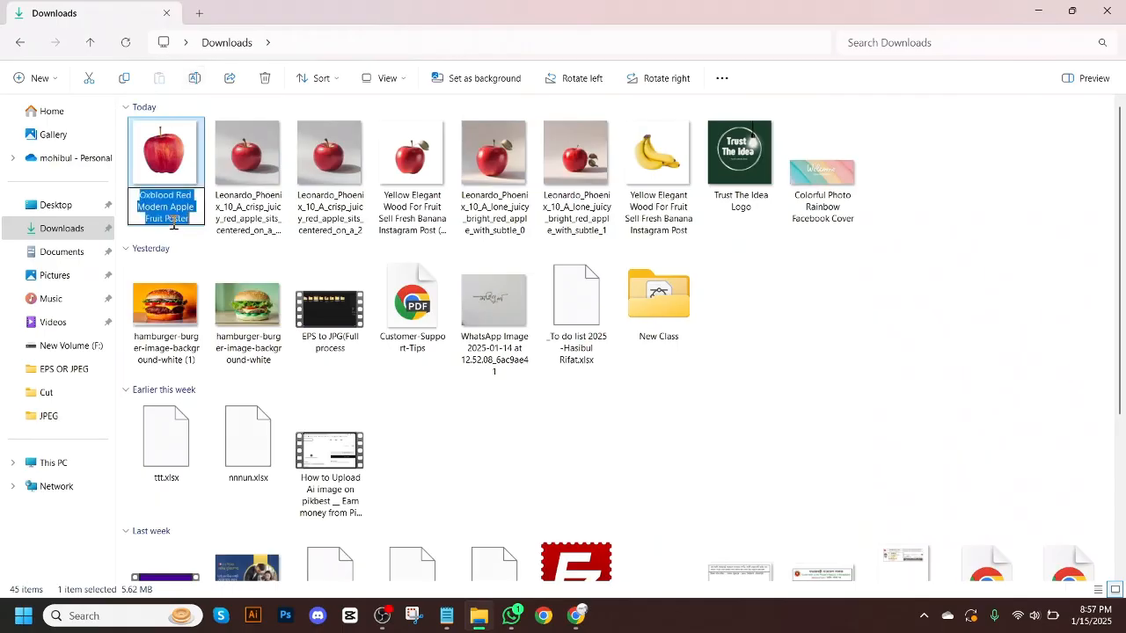
{"action": "type", "text": "Apple"}
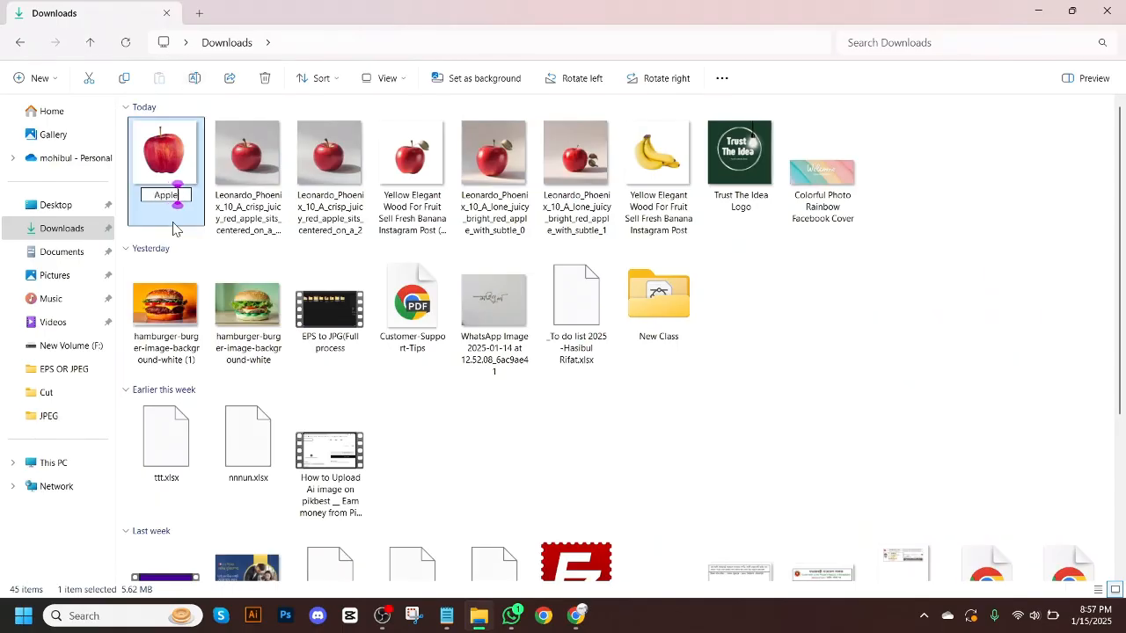
{"action": "type", "text": " new 01"}
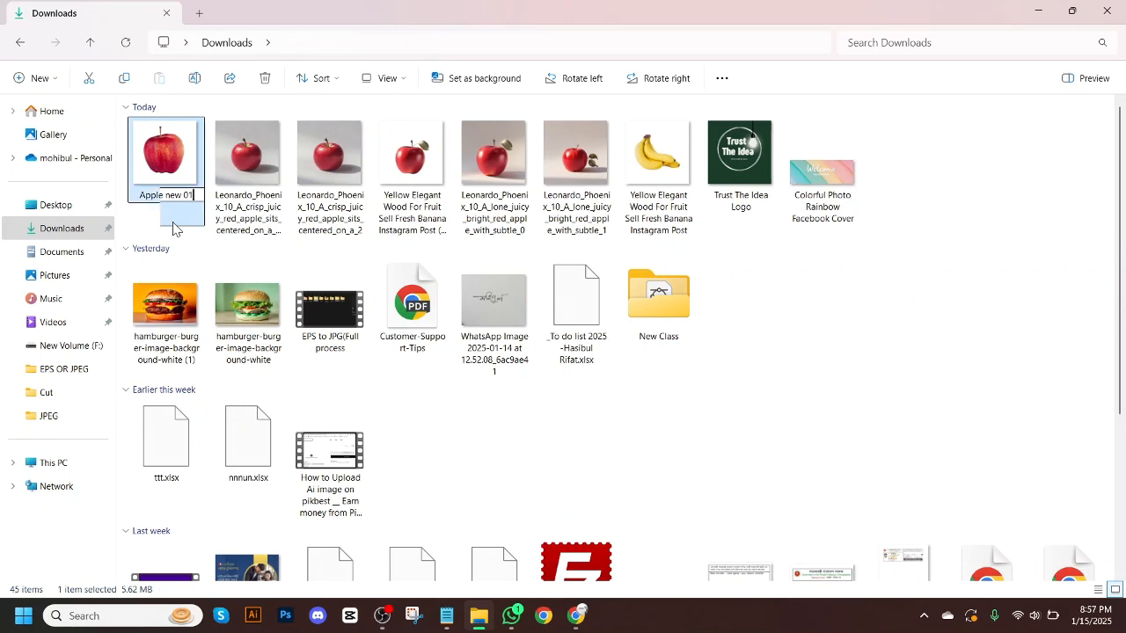
{"action": "key", "text": "Return"}
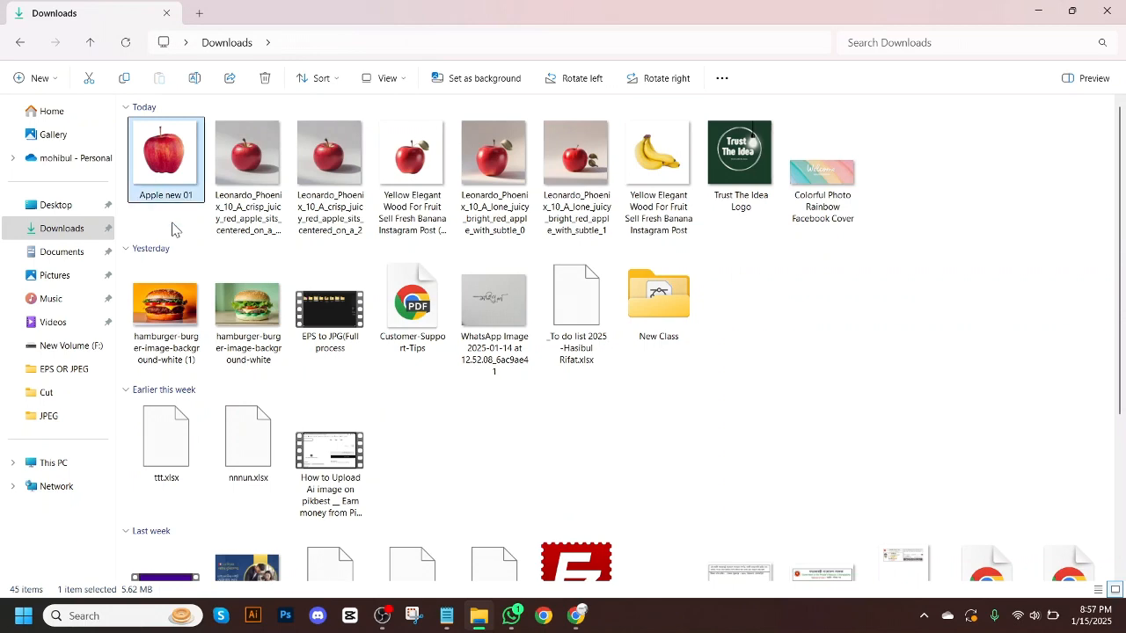
Step: Return to the Canva design, place the uploaded crisp red apple image on page 2 and enlarge it to nearly fill the page
{"action": "left_click", "coordinate": [576, 615]}
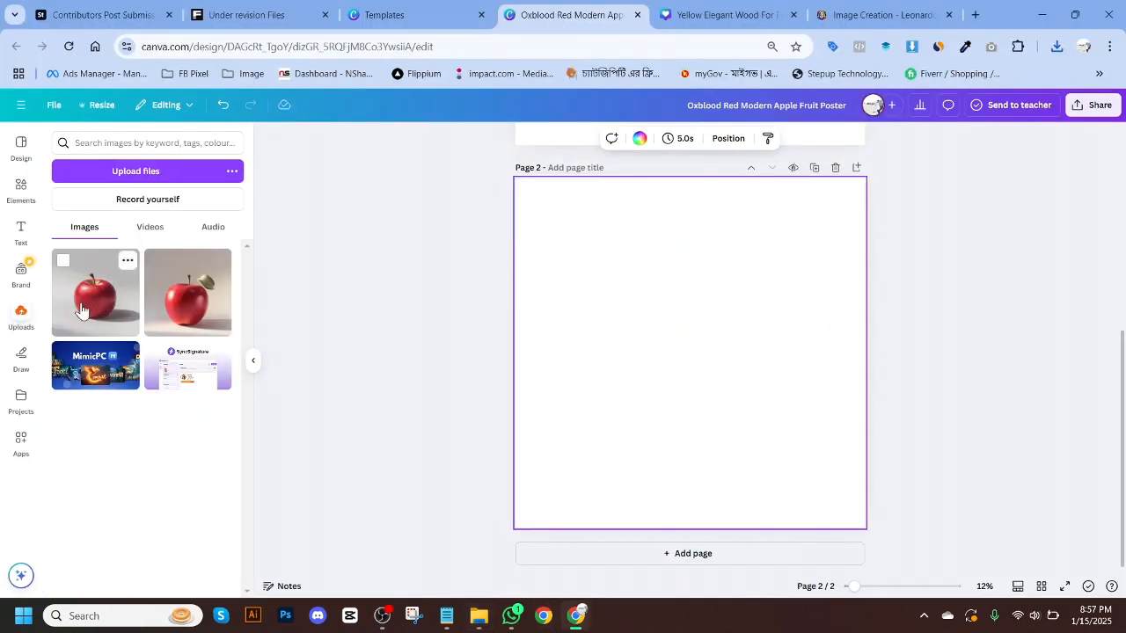
{"action": "left_click", "coordinate": [884, 14]}
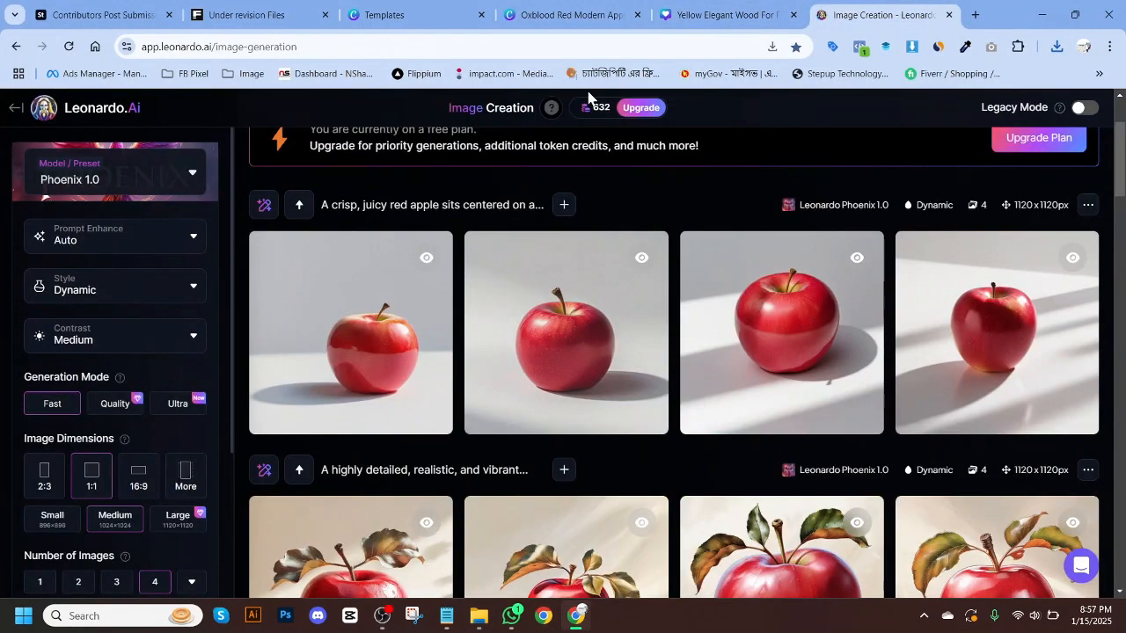
{"action": "left_click", "coordinate": [577, 16]}
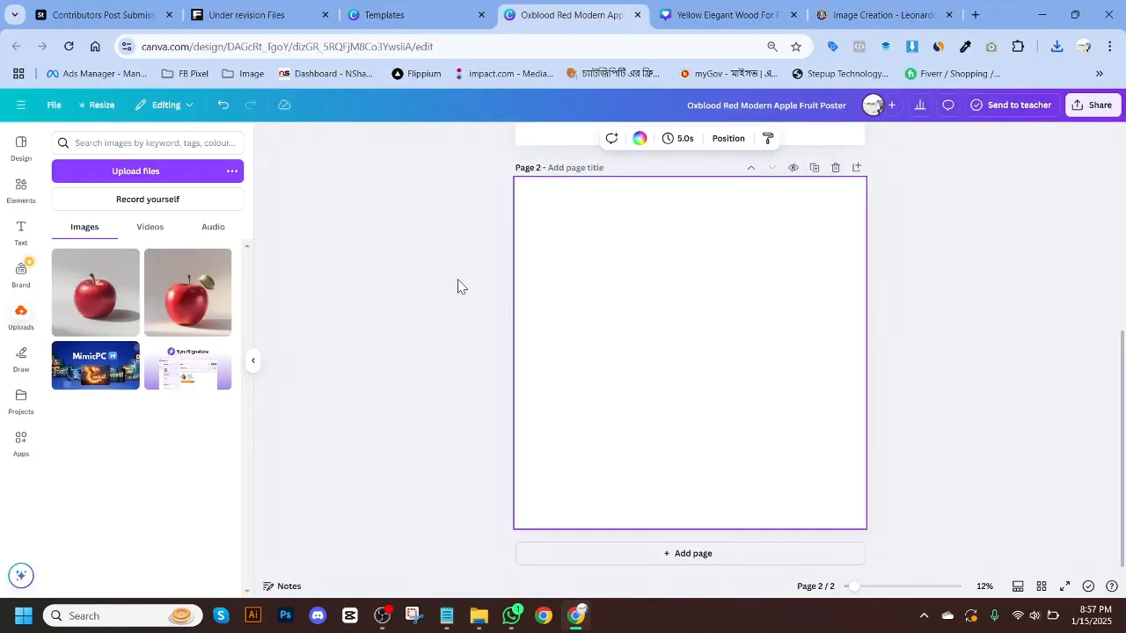
{"action": "left_click", "coordinate": [74, 283]}
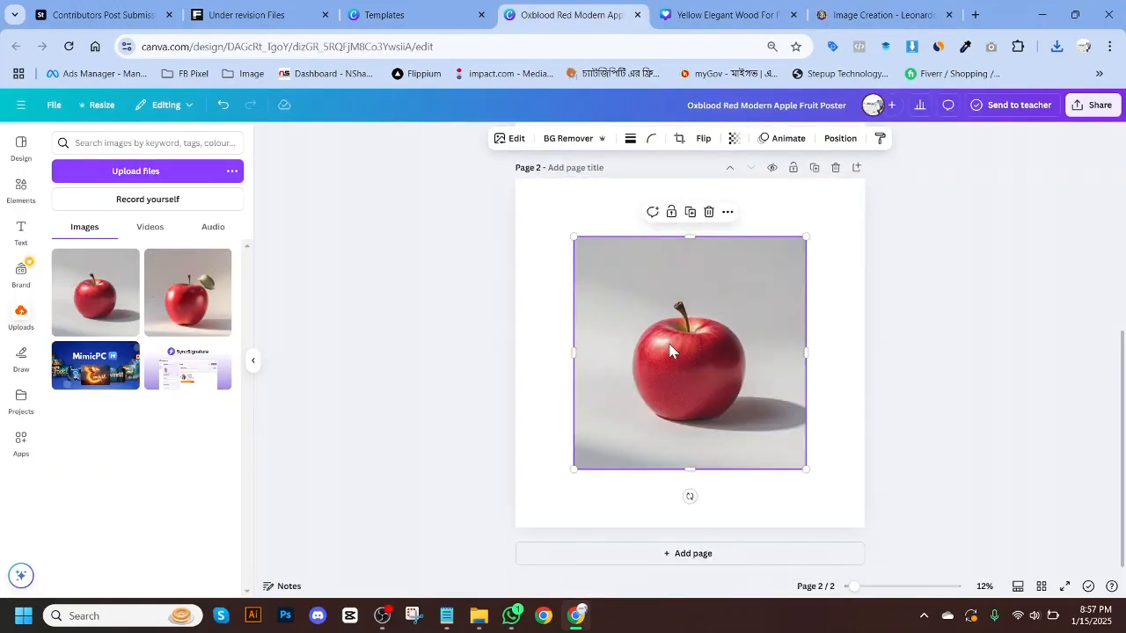
{"action": "left_click_drag", "start_coordinate": [804, 468], "coordinate": [838, 499]}
{"action": "key", "text": "ctrl+z"}
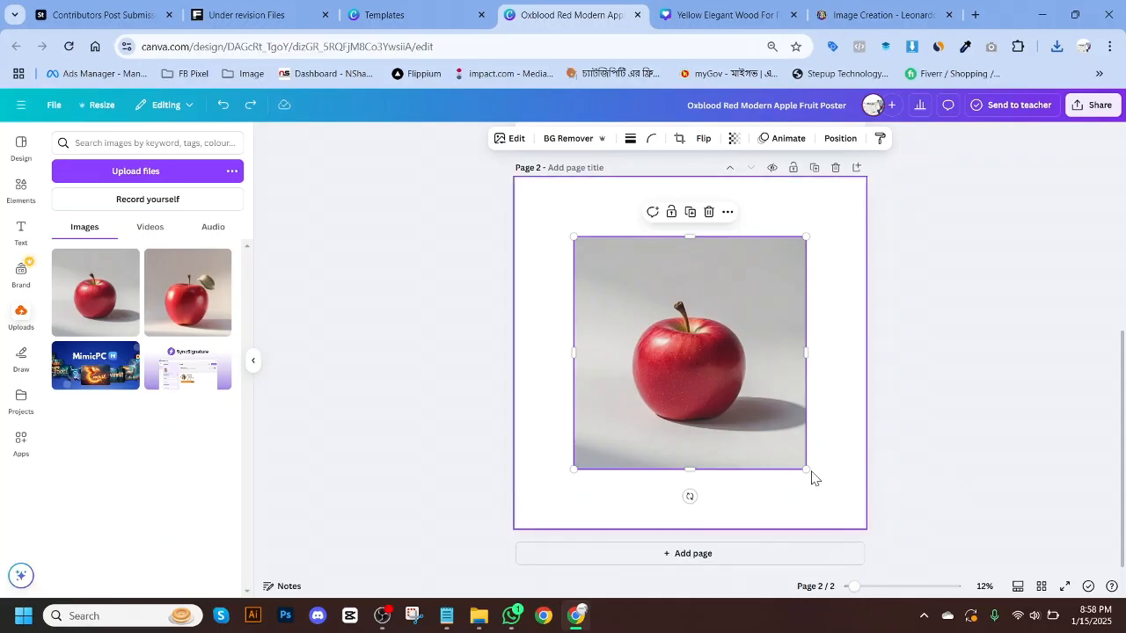
{"action": "left_click_drag", "start_coordinate": [806, 470], "coordinate": [855, 503]}
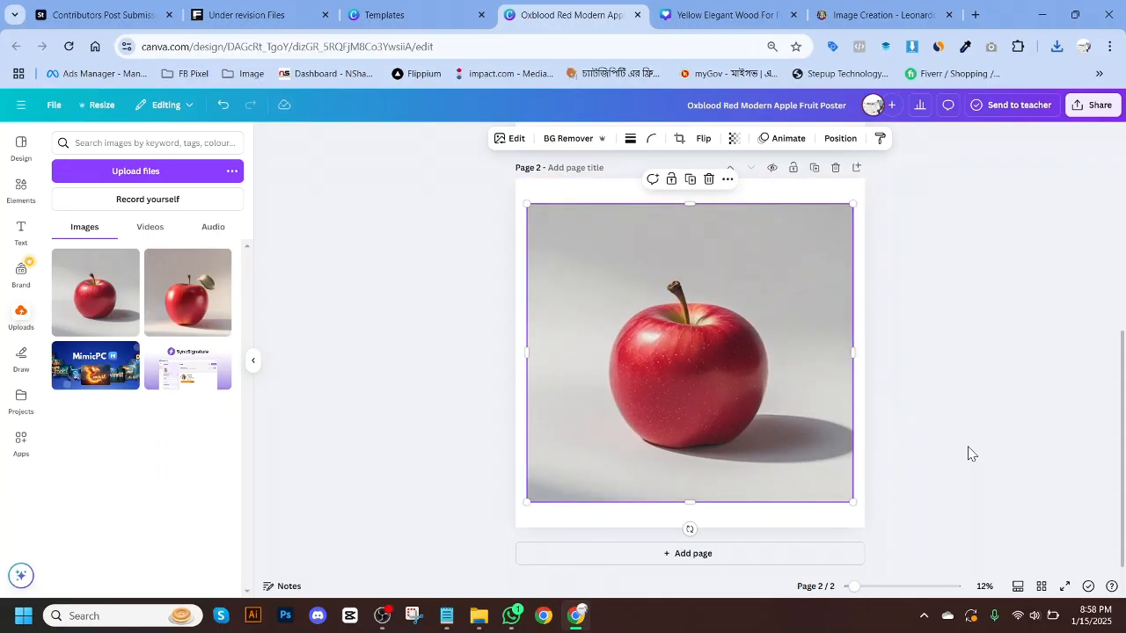
{"action": "left_click", "coordinate": [971, 453]}
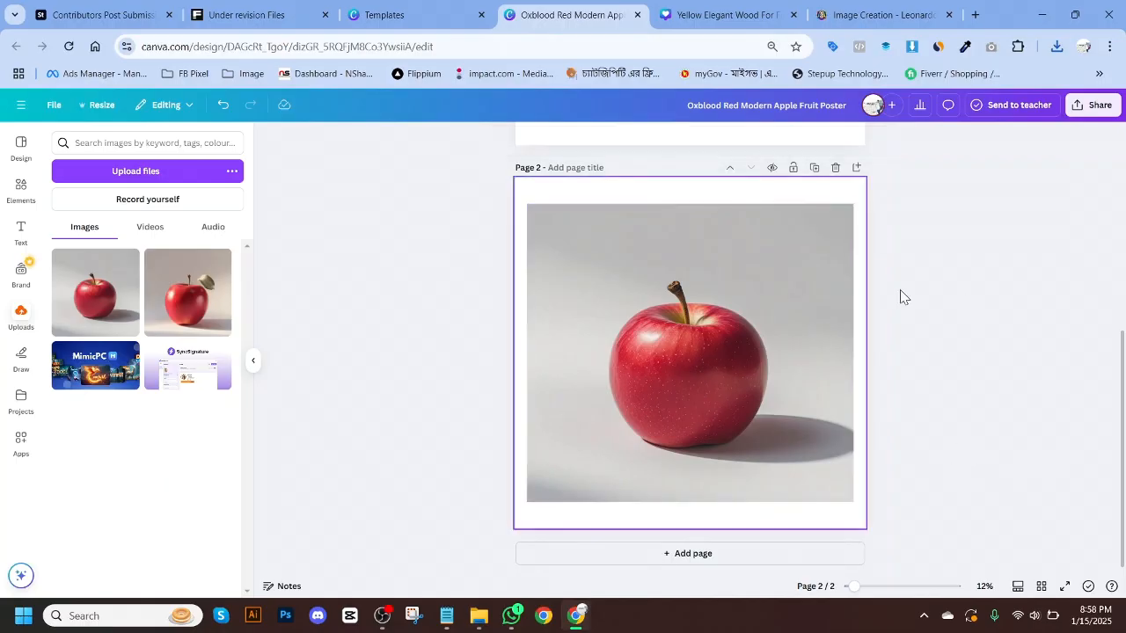
Step: Delete page 1 with the earlier apple and remove the background from the Leonardo apple image
{"action": "scroll", "coordinate": [910, 294], "scroll_direction": "up", "scroll_amount": 5}
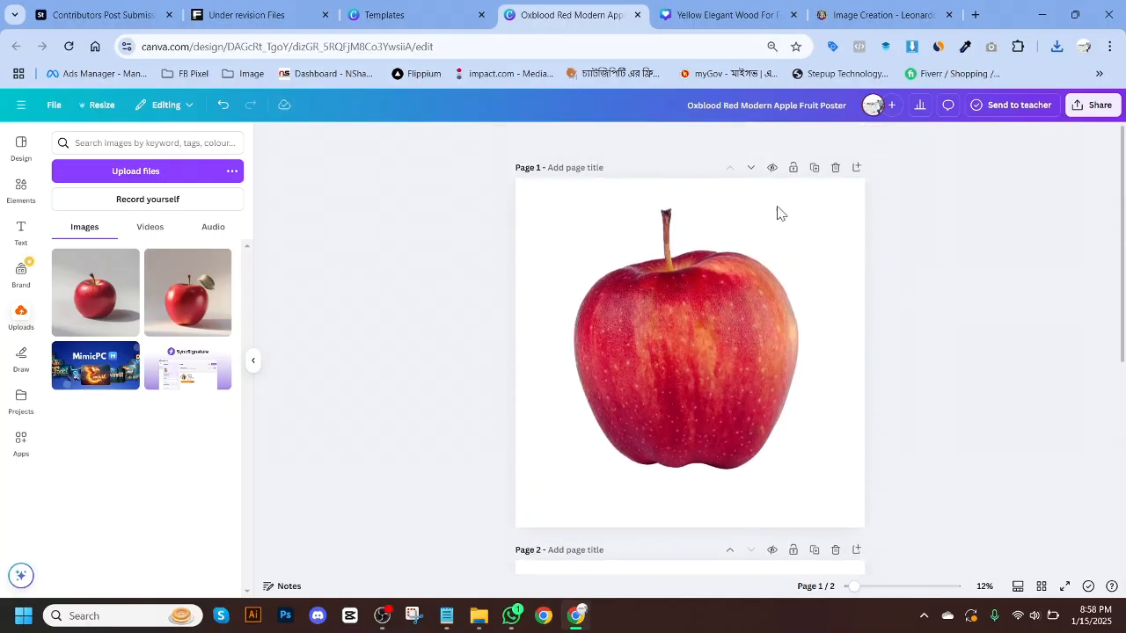
{"action": "left_click", "coordinate": [834, 169]}
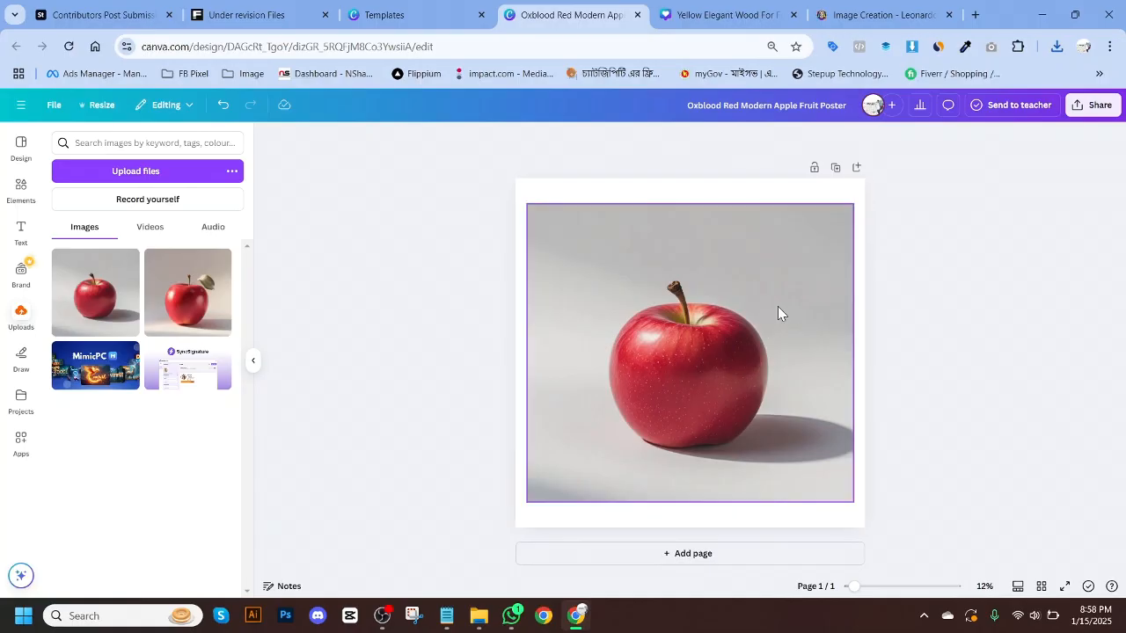
{"action": "left_click", "coordinate": [711, 370]}
{"action": "left_click", "coordinate": [582, 141]}
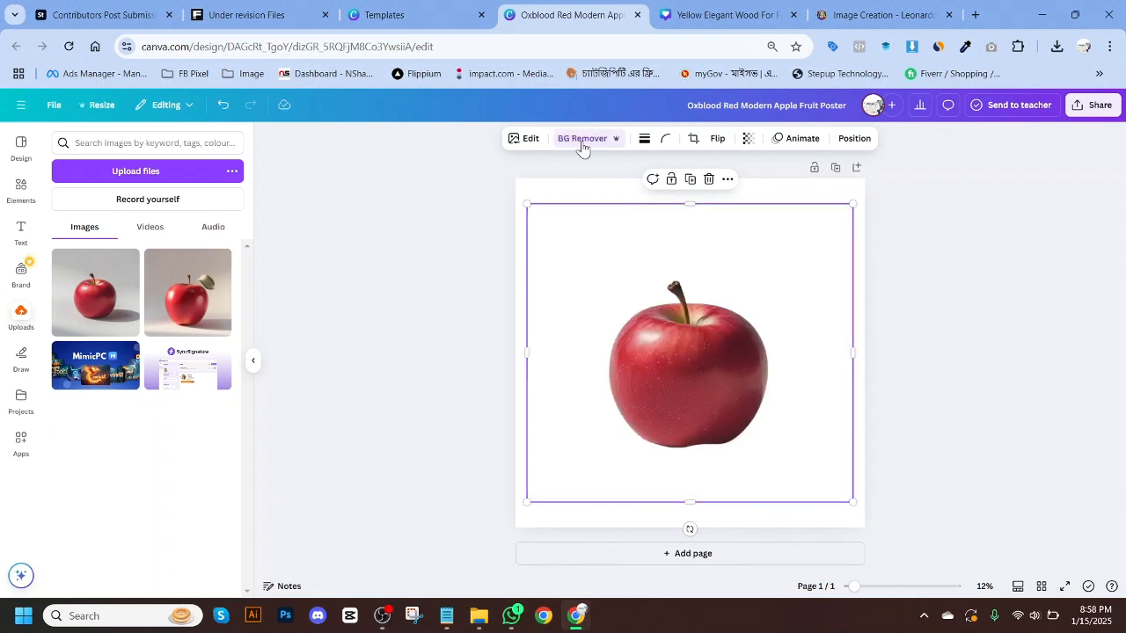
Step: Compare the apple cutout in the design with the crisp red apple images generated in Leonardo.Ai
{"action": "left_click", "coordinate": [959, 290]}
{"action": "left_click", "coordinate": [687, 395]}
{"action": "left_click", "coordinate": [879, 11]}
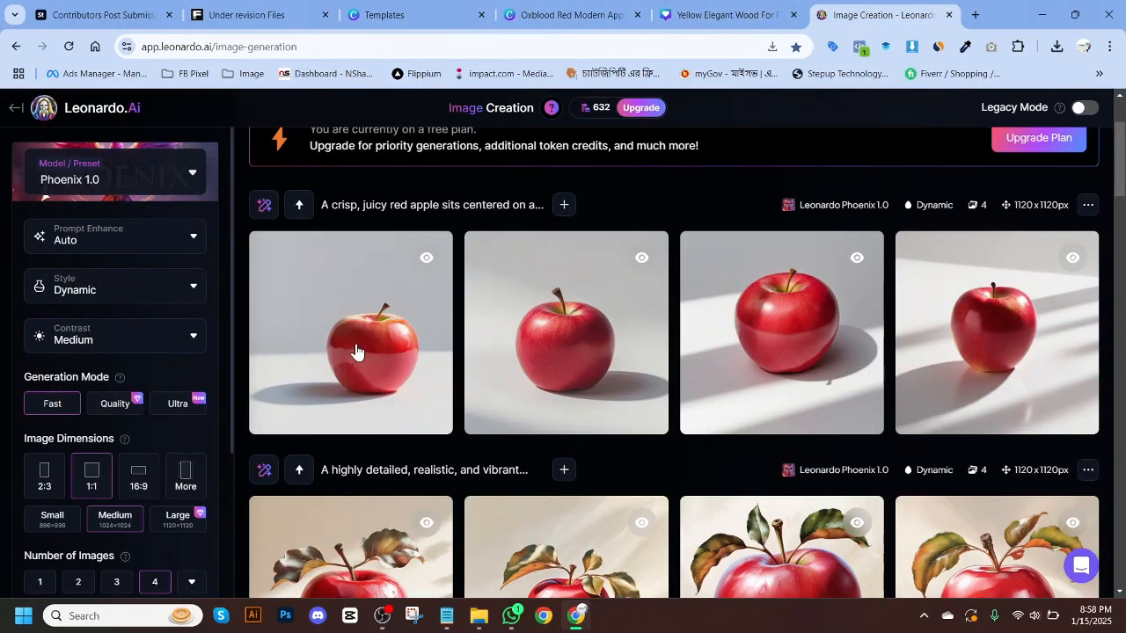
{"action": "left_click", "coordinate": [594, 11]}
{"action": "left_click", "coordinate": [1022, 367]}
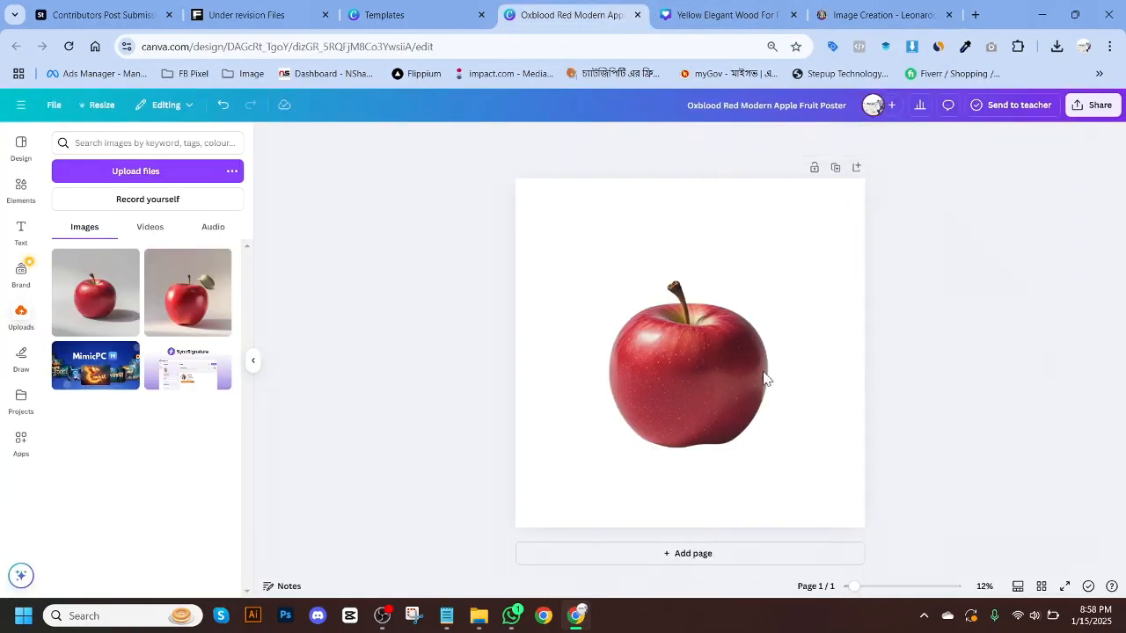
Step: Try the Fresco and Belvedere filters on the apple cutout, and restore it to no filter
{"action": "left_click", "coordinate": [677, 398]}
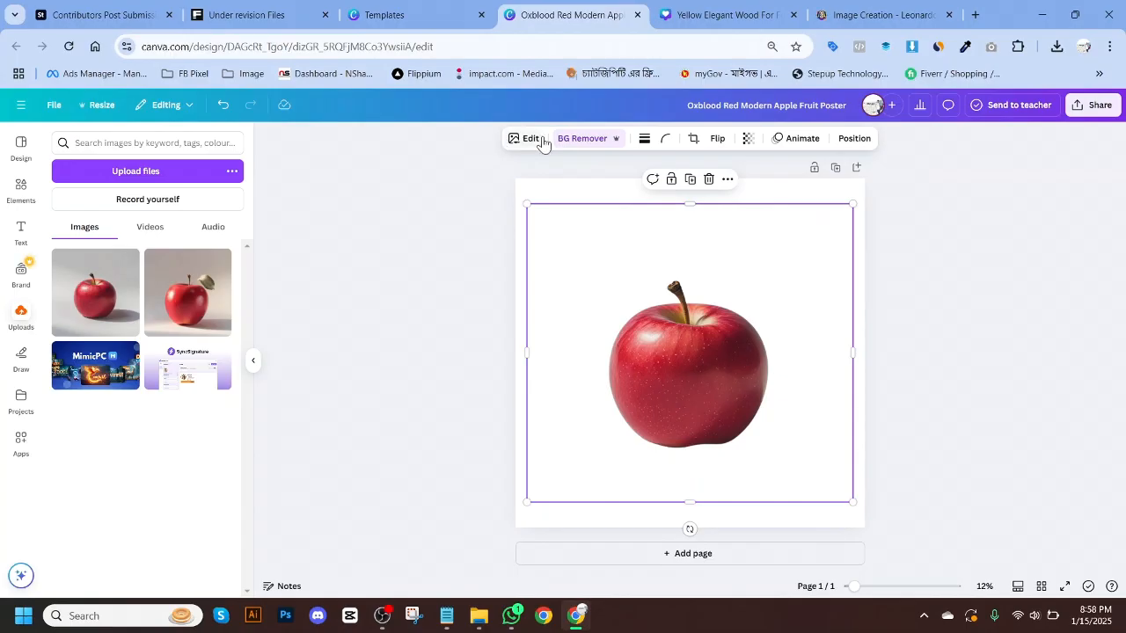
{"action": "left_click", "coordinate": [530, 139]}
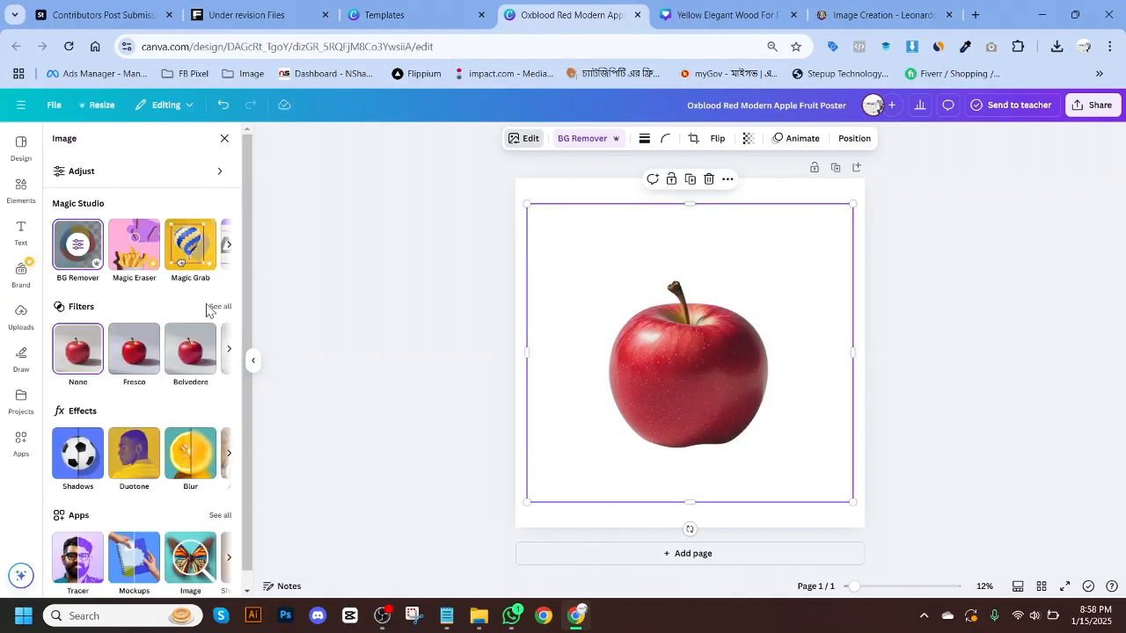
{"action": "left_click", "coordinate": [132, 354]}
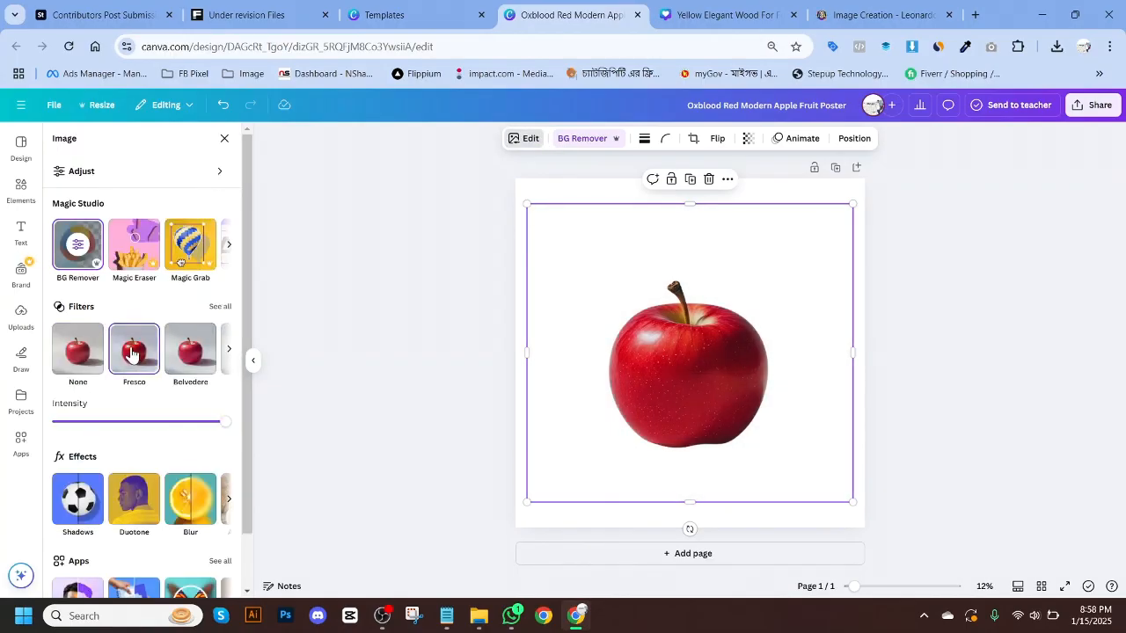
{"action": "scroll", "coordinate": [723, 368], "scroll_direction": "up", "scroll_amount": 3}
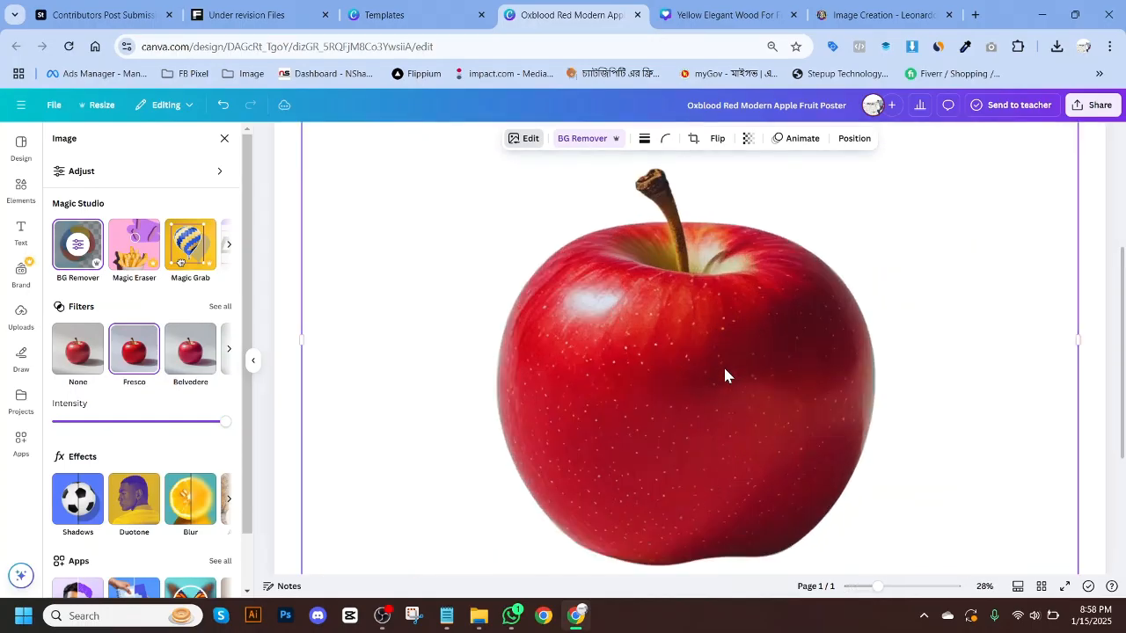
{"action": "scroll", "coordinate": [723, 368], "scroll_direction": "down", "scroll_amount": 2}
{"action": "left_click", "coordinate": [203, 364]}
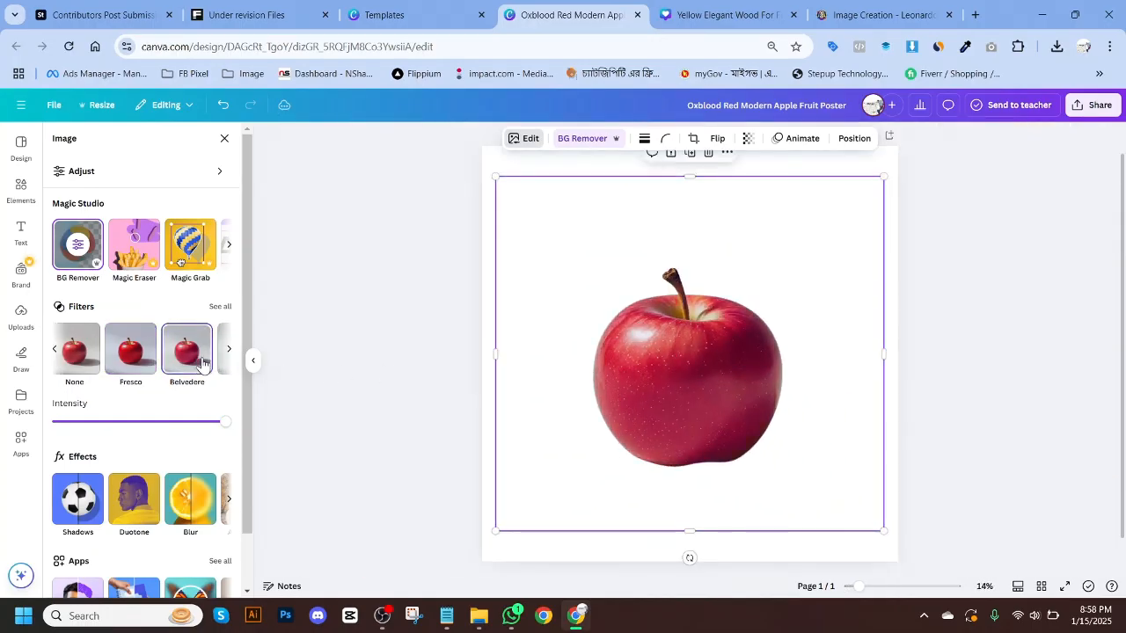
{"action": "left_click", "coordinate": [73, 356]}
{"action": "left_click", "coordinate": [393, 353]}
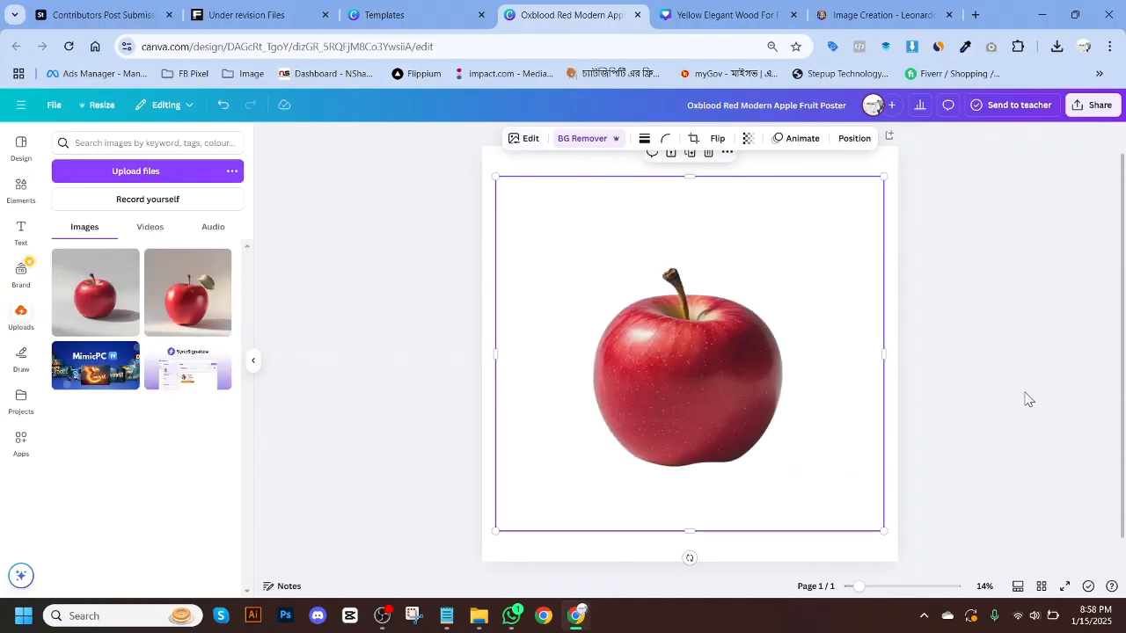
{"action": "left_click", "coordinate": [972, 373]}
Step: Check the apple image's page alignment options without applying any of them
{"action": "scroll", "coordinate": [974, 362], "scroll_direction": "down", "scroll_amount": 1}
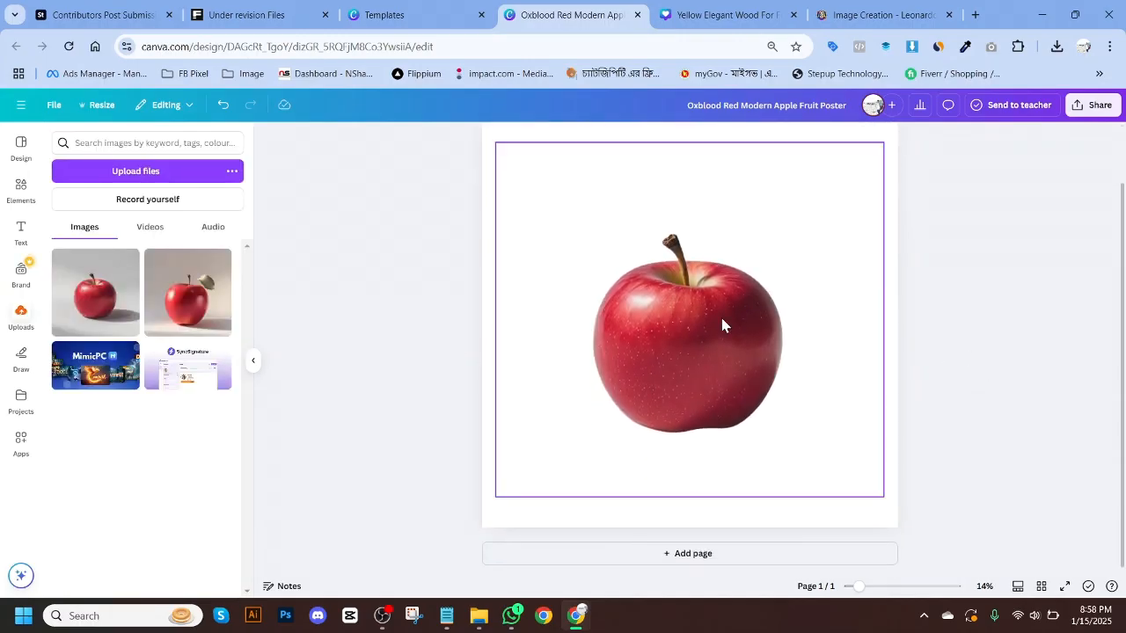
{"action": "right_click", "coordinate": [719, 323]}
{"action": "mouse_move", "coordinate": [809, 385]}
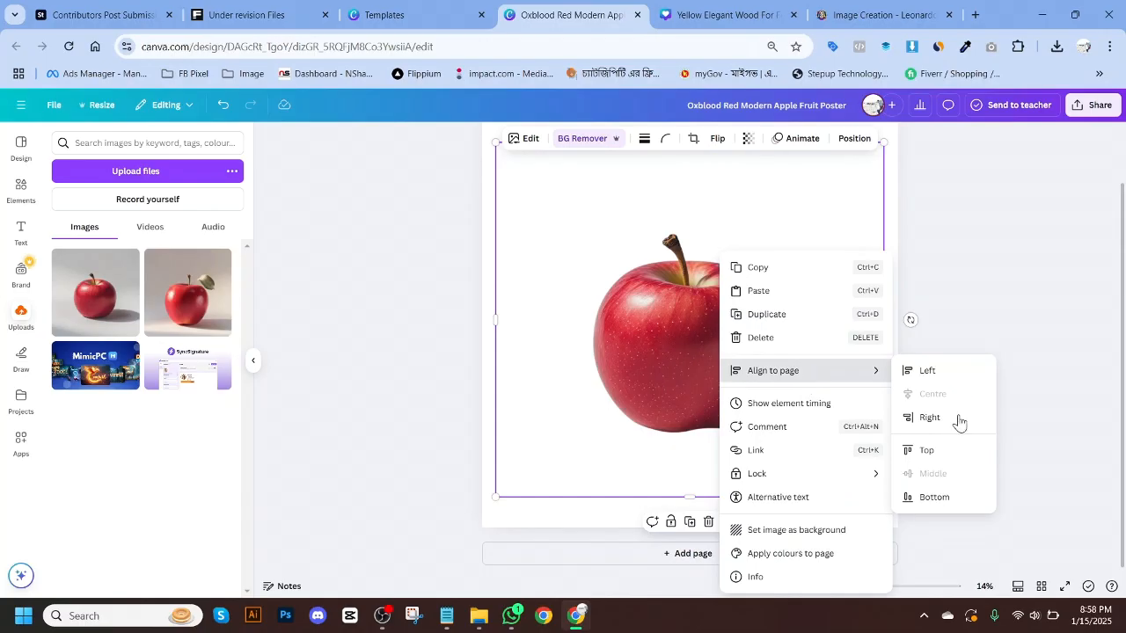
{"action": "left_click", "coordinate": [1017, 286]}
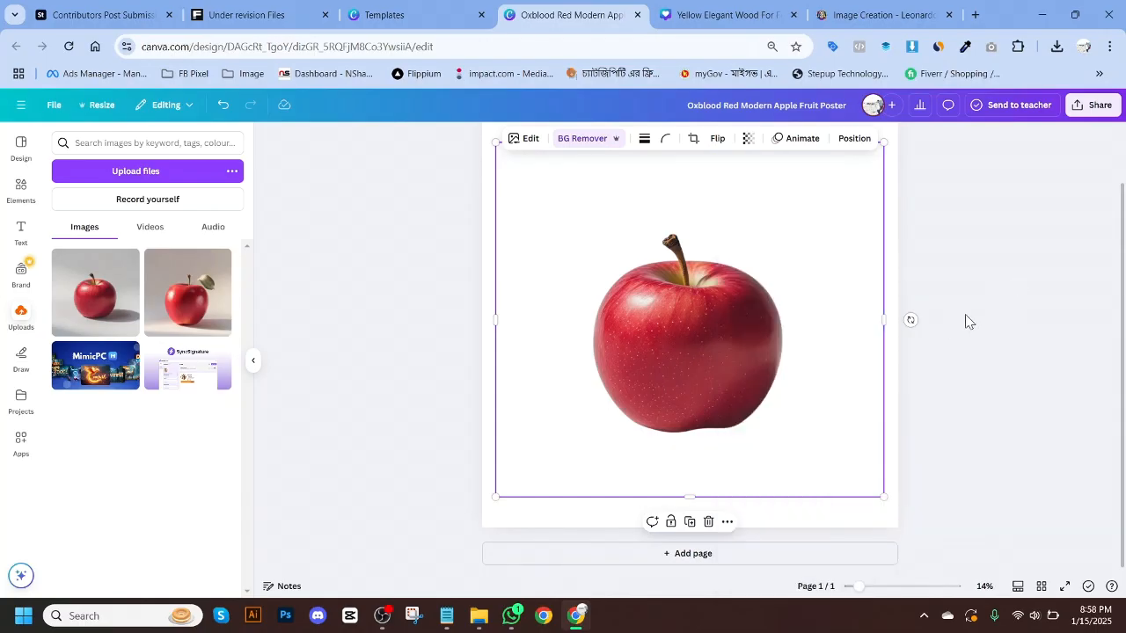
Step: Download the apple design as a 5,000 × 5,000 px JPG with the quality raised
{"action": "scroll", "coordinate": [967, 320], "scroll_direction": "up", "scroll_amount": 1}
{"action": "left_click", "coordinate": [1093, 106]}
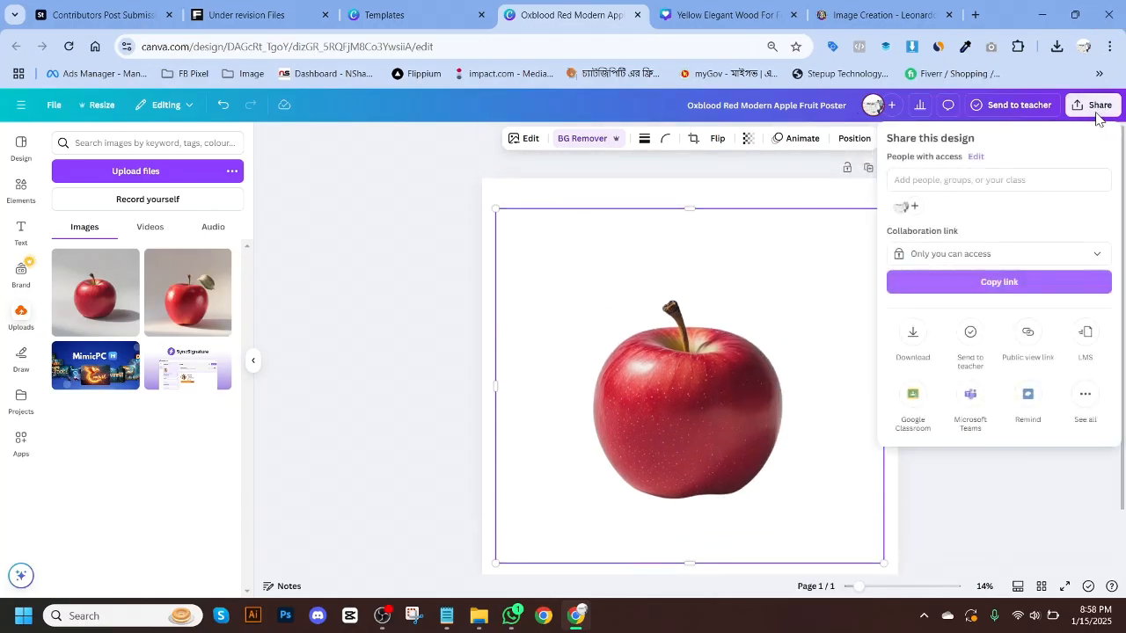
{"action": "left_click", "coordinate": [912, 334]}
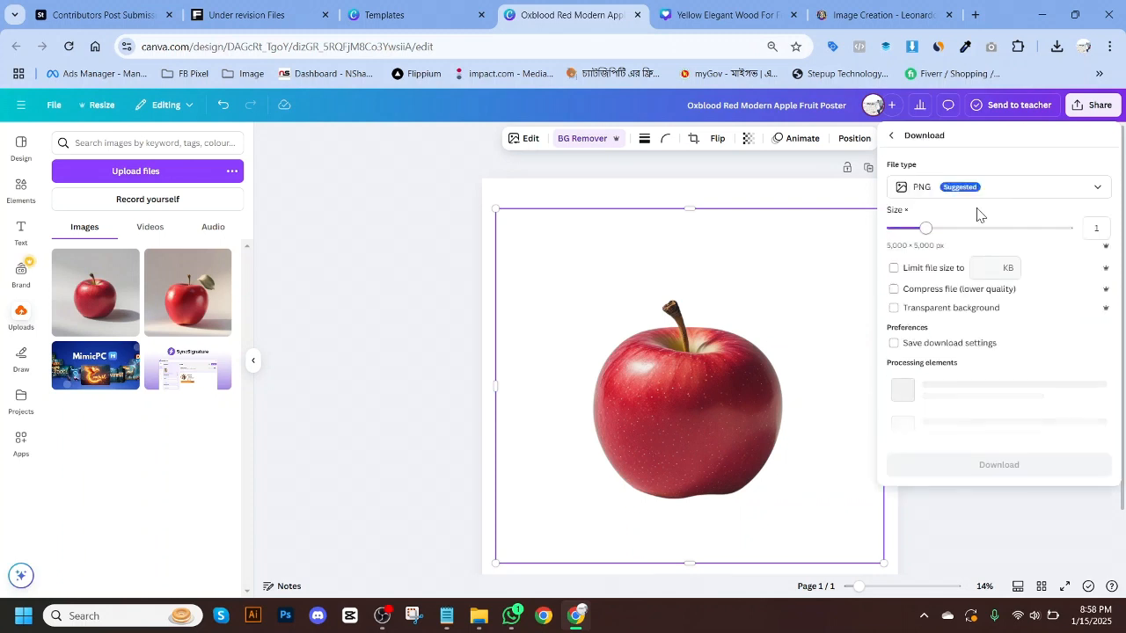
{"action": "left_click", "coordinate": [1002, 188]}
{"action": "left_click", "coordinate": [957, 224]}
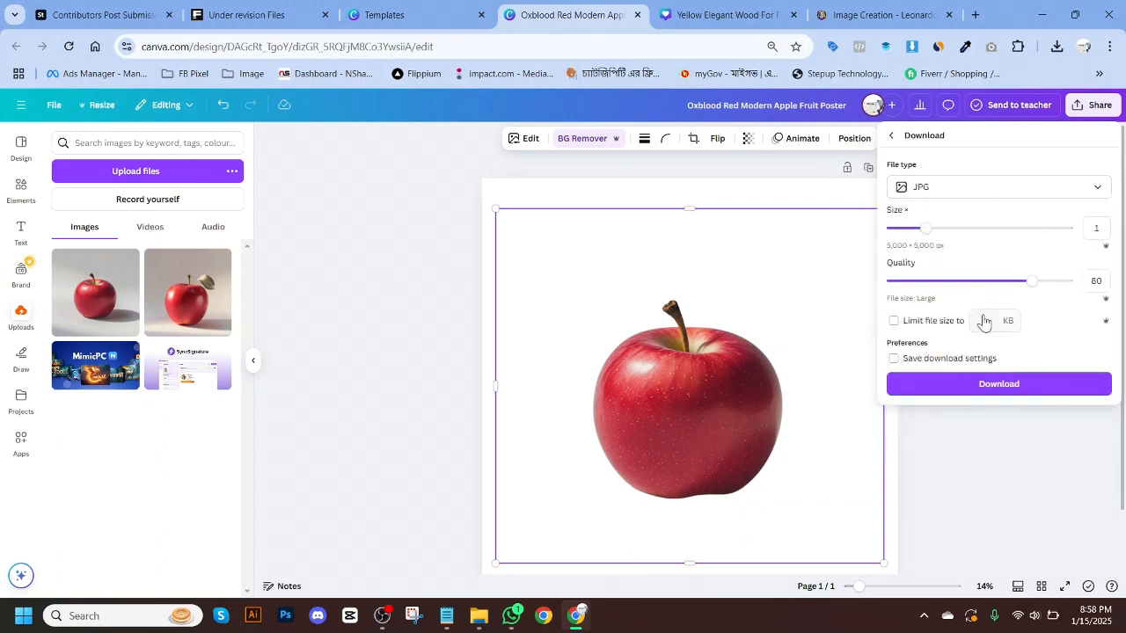
{"action": "left_click_drag", "start_coordinate": [1031, 282], "coordinate": [1068, 285]}
{"action": "left_click", "coordinate": [1025, 393]}
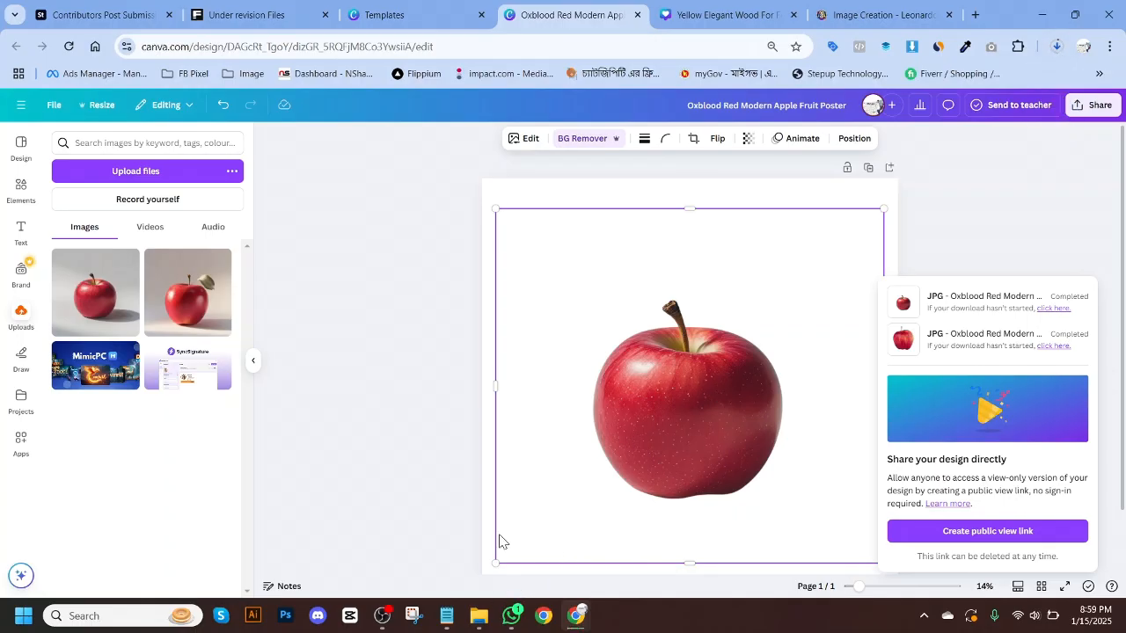
Step: Check the browser's download progress and the refreshed Downloads folder until the exported apple poster JPG is there
{"action": "left_click", "coordinate": [477, 621]}
{"action": "left_click", "coordinate": [126, 43]}
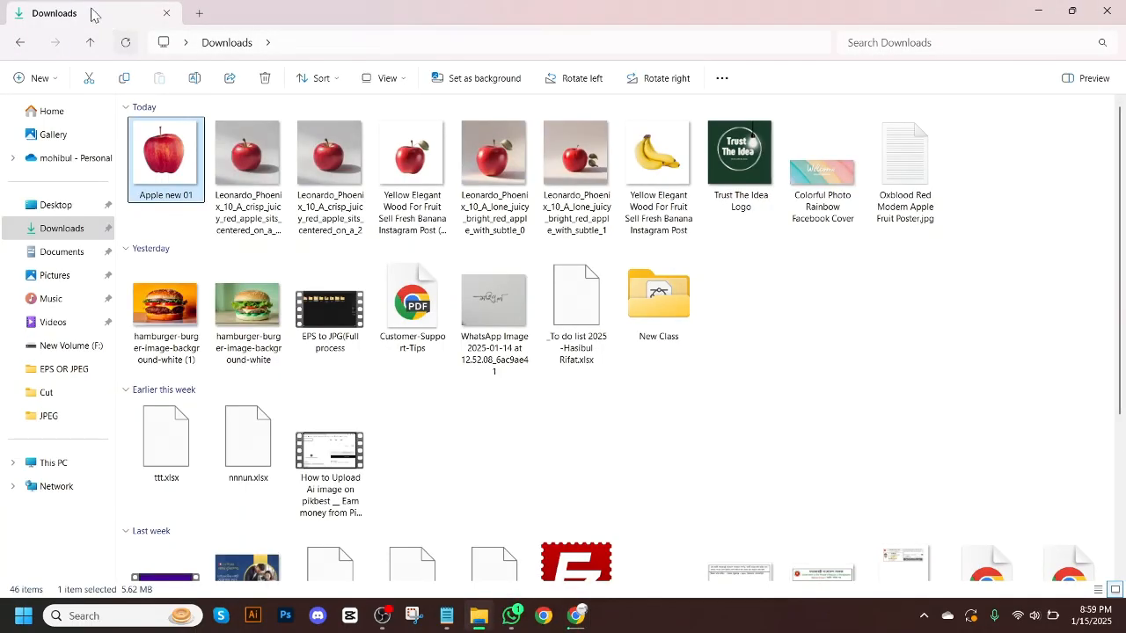
{"action": "left_click", "coordinate": [576, 616]}
{"action": "left_click", "coordinate": [1057, 47]}
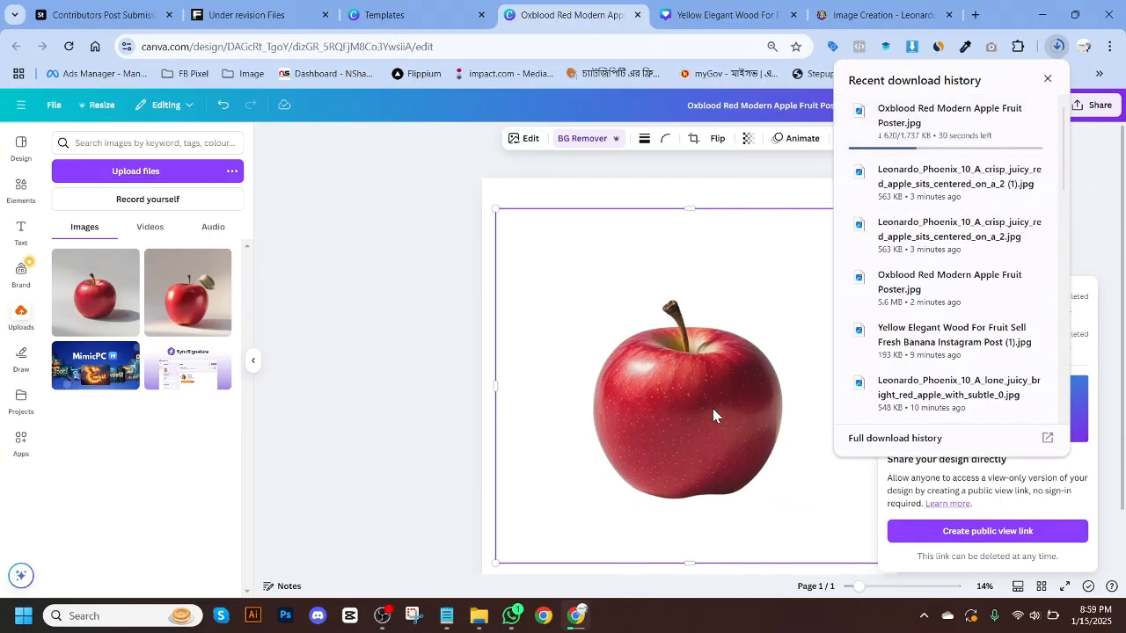
{"action": "left_click", "coordinate": [347, 283]}
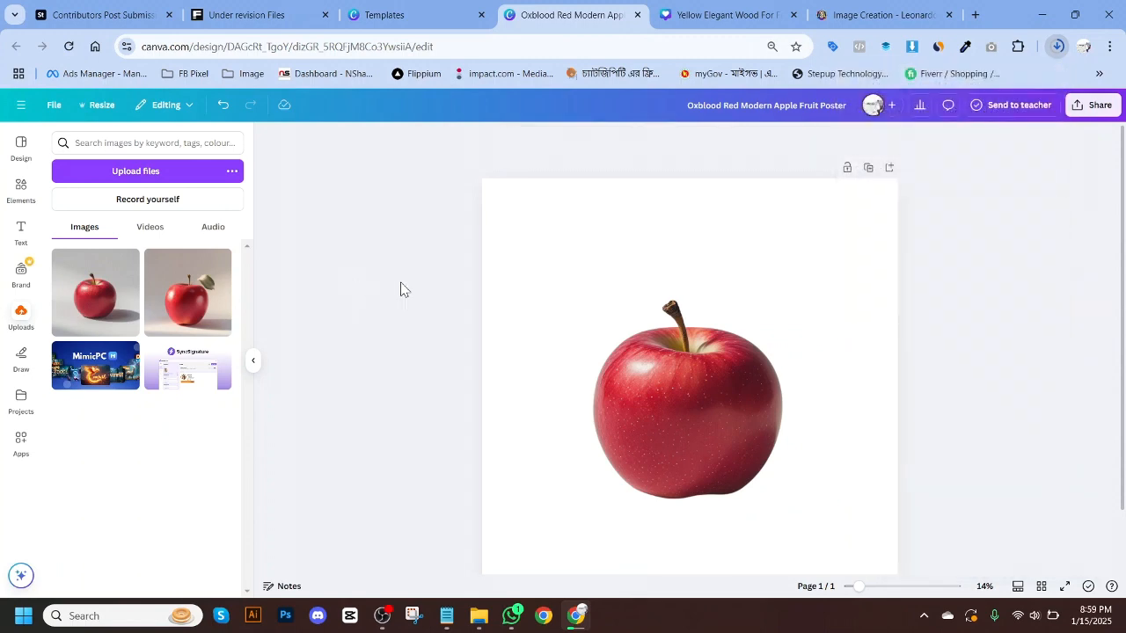
{"action": "left_click", "coordinate": [739, 410]}
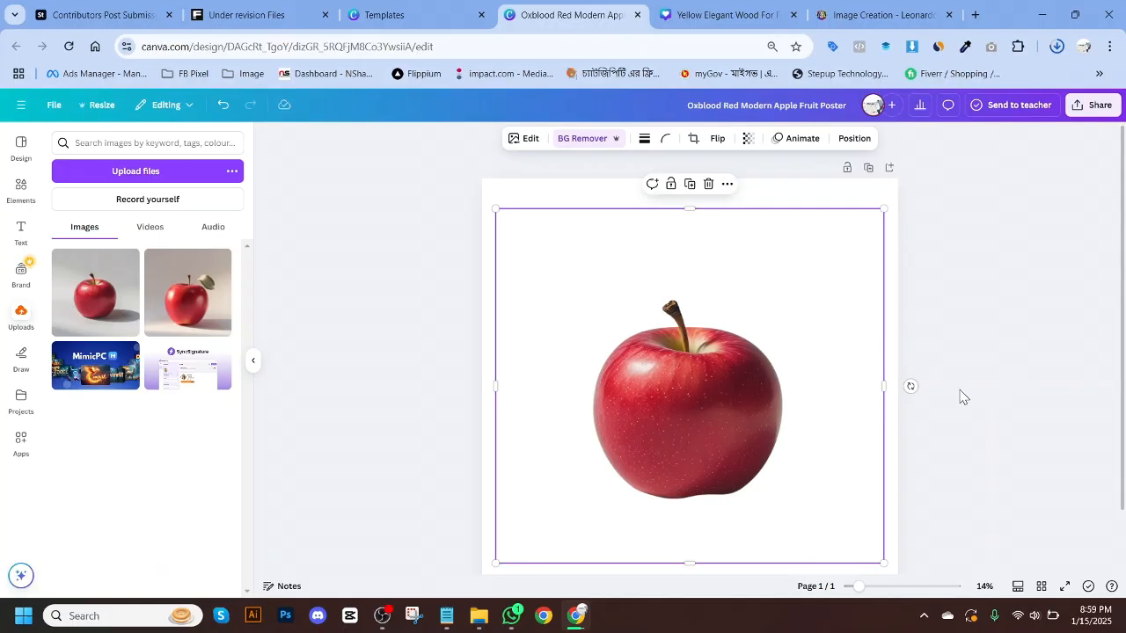
{"action": "left_click", "coordinate": [479, 616]}
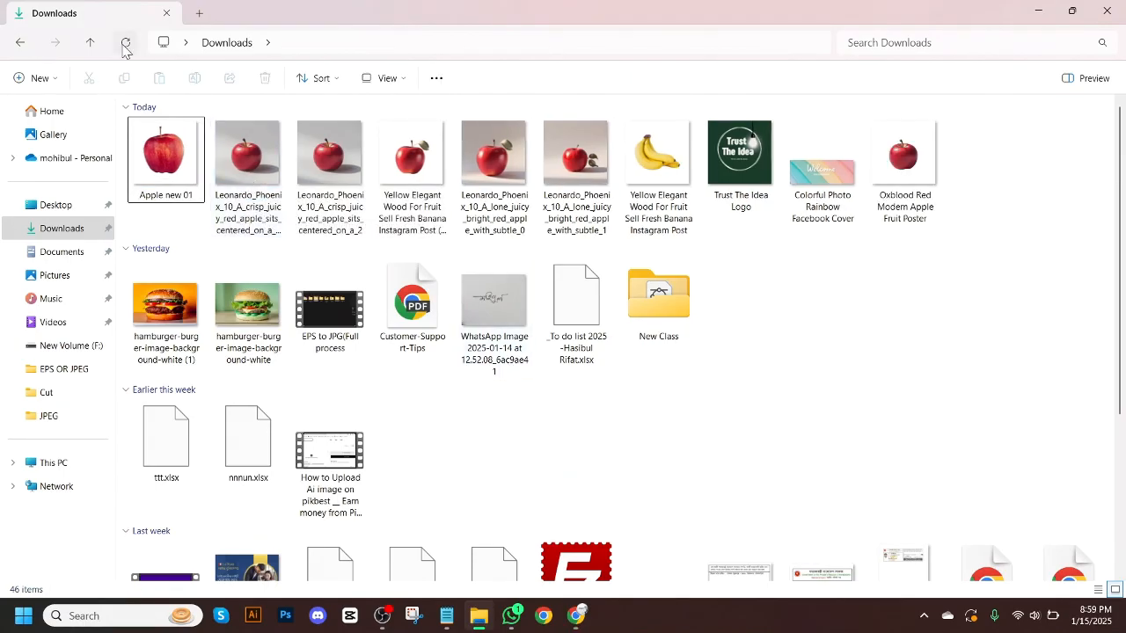
{"action": "left_click", "coordinate": [576, 614]}
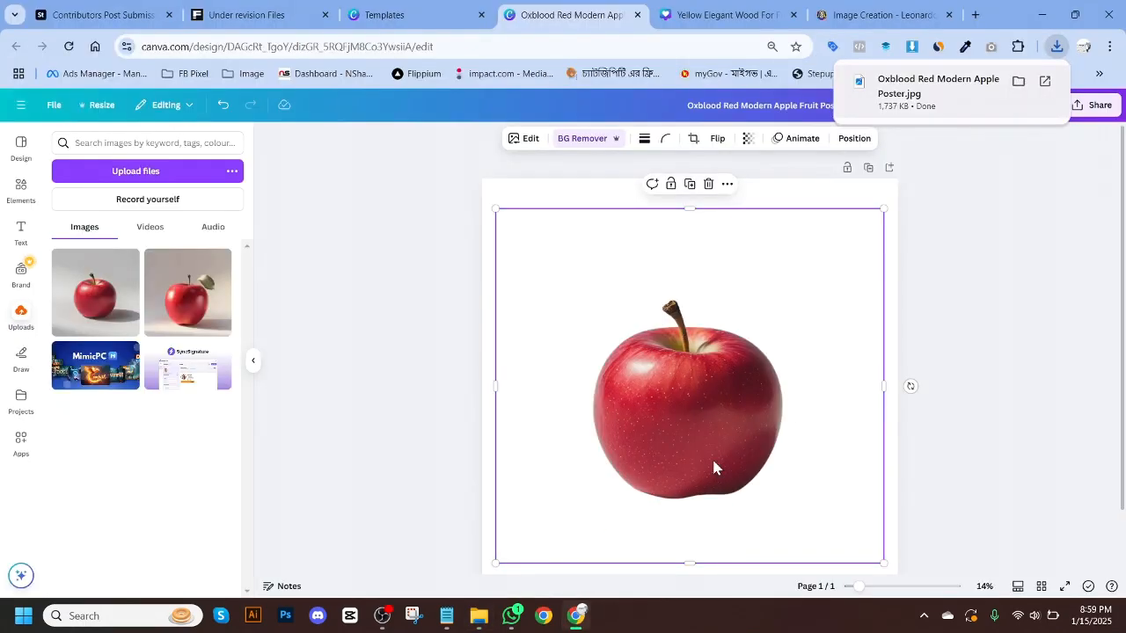
{"action": "left_click", "coordinate": [479, 615]}
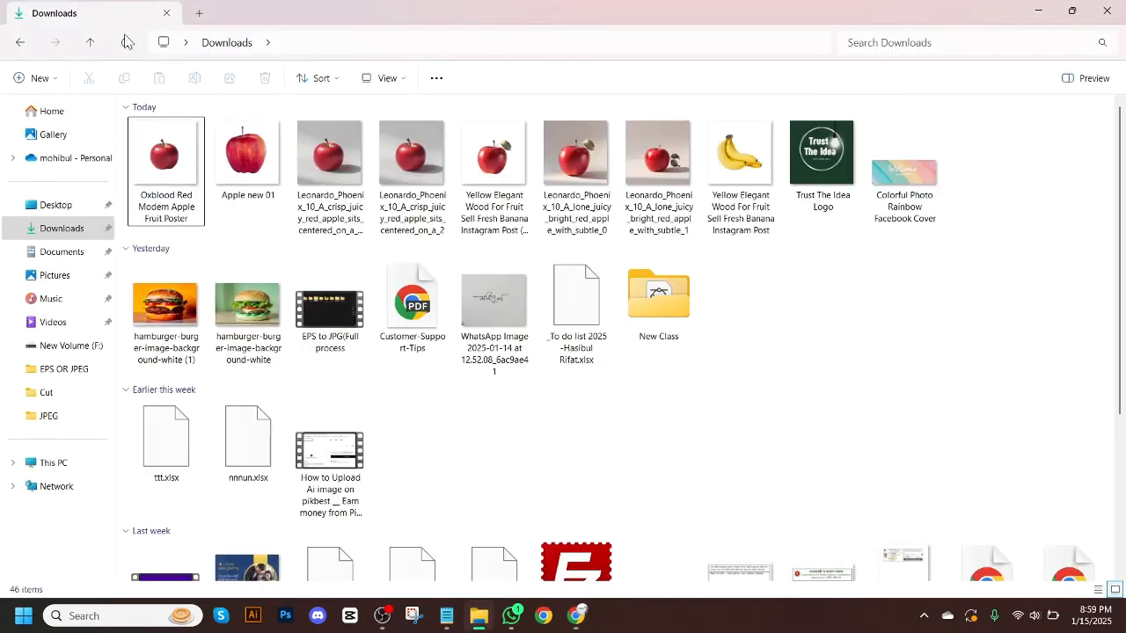
Step: Open the exported Oxblood Red Modern Apple Fruit Poster image, inspect the apple up close, and close the viewer
{"action": "double_click", "coordinate": [182, 169]}
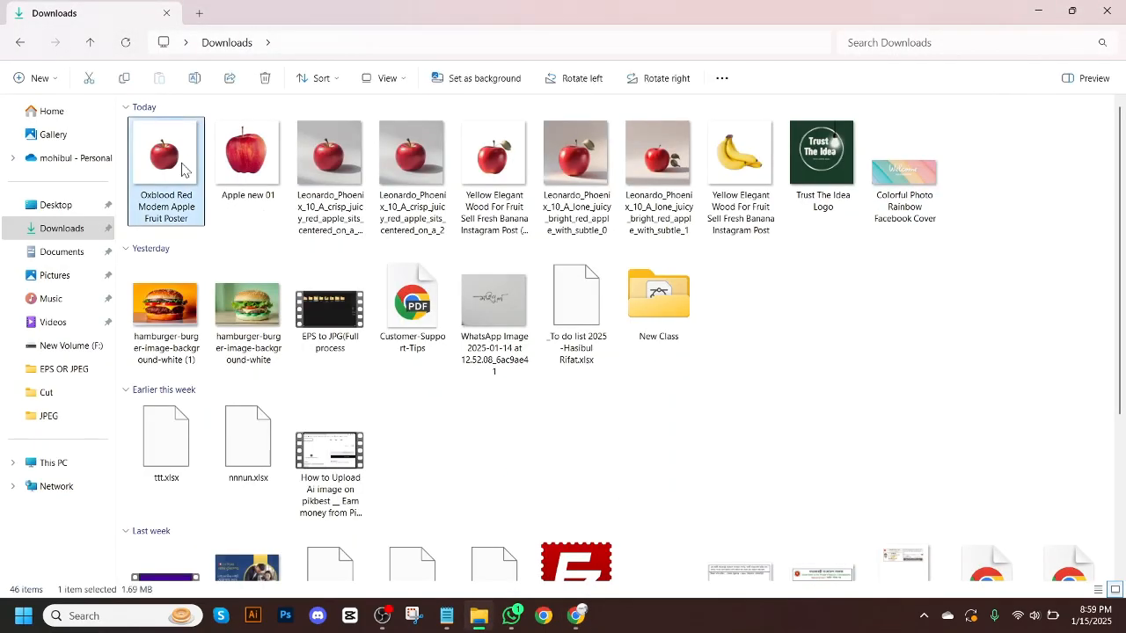
{"action": "scroll", "coordinate": [553, 280], "scroll_direction": "up", "scroll_amount": 5}
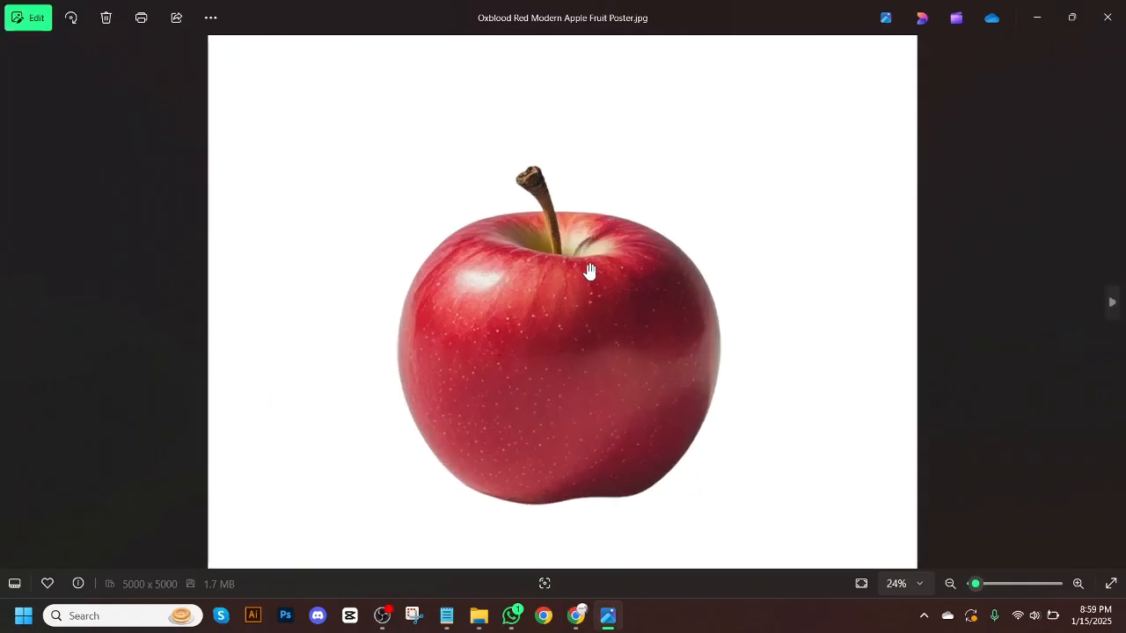
{"action": "left_click", "coordinate": [1108, 16]}
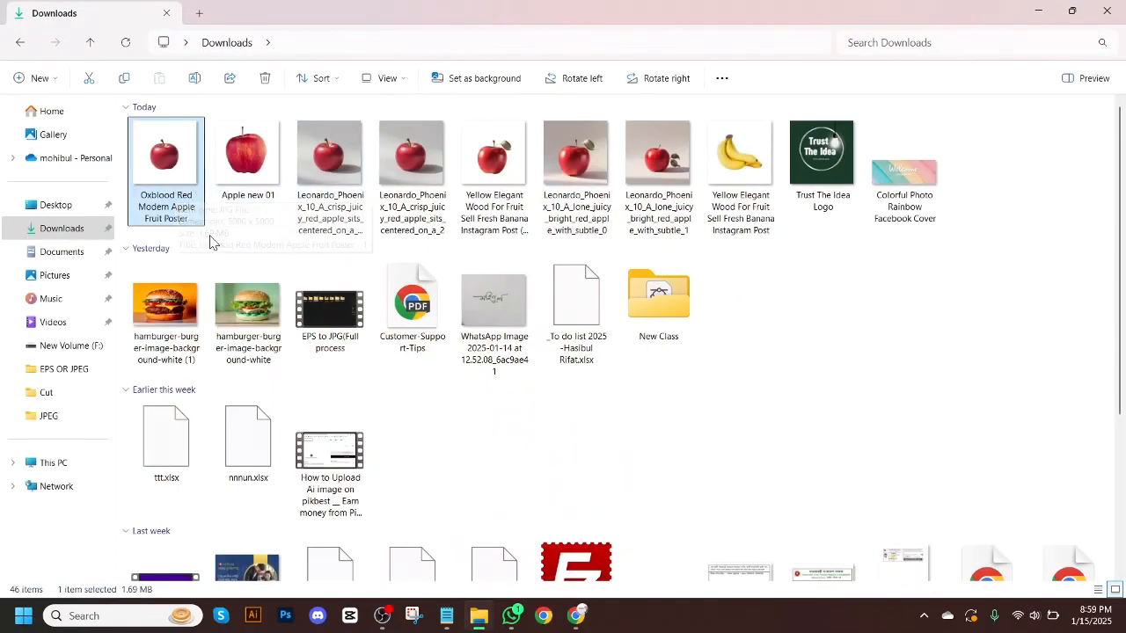
Step: Rename the exported Oxblood Red Modern Apple Fruit Poster file as apple 02
{"action": "left_click", "coordinate": [190, 81]}
{"action": "type", "text": "apple 02"}
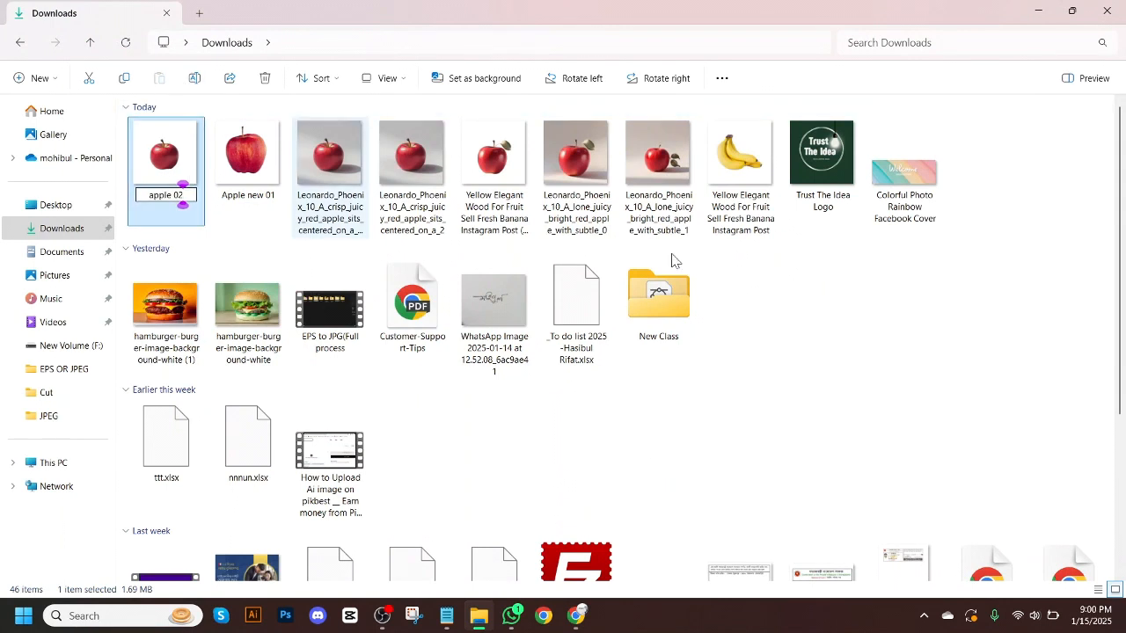
{"action": "left_click", "coordinate": [965, 306]}
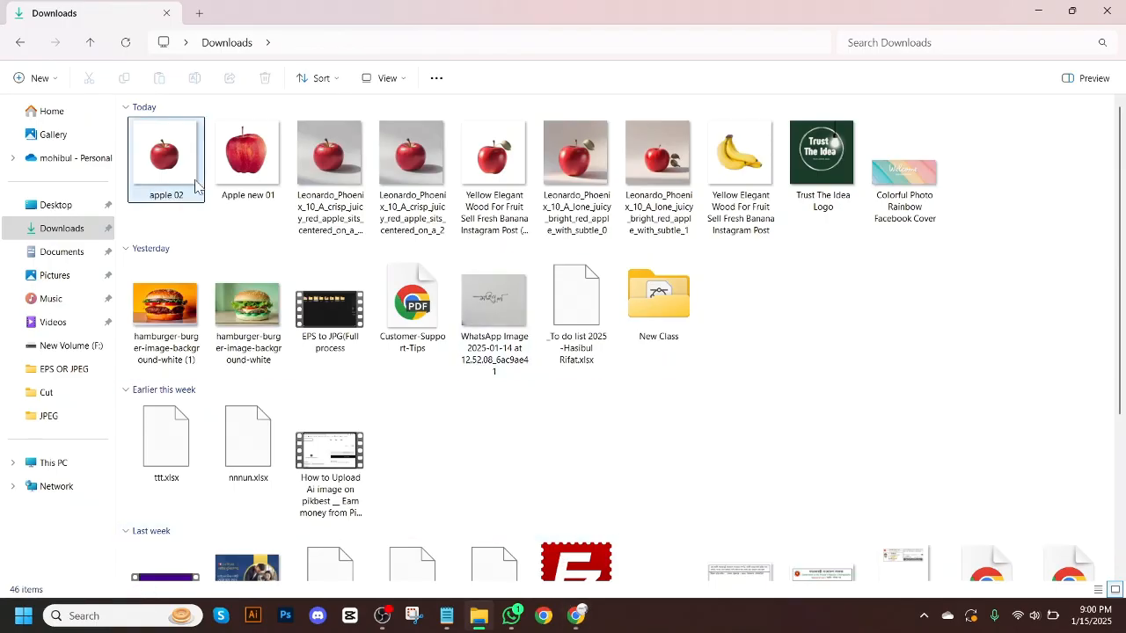
{"action": "left_click", "coordinate": [576, 616]}
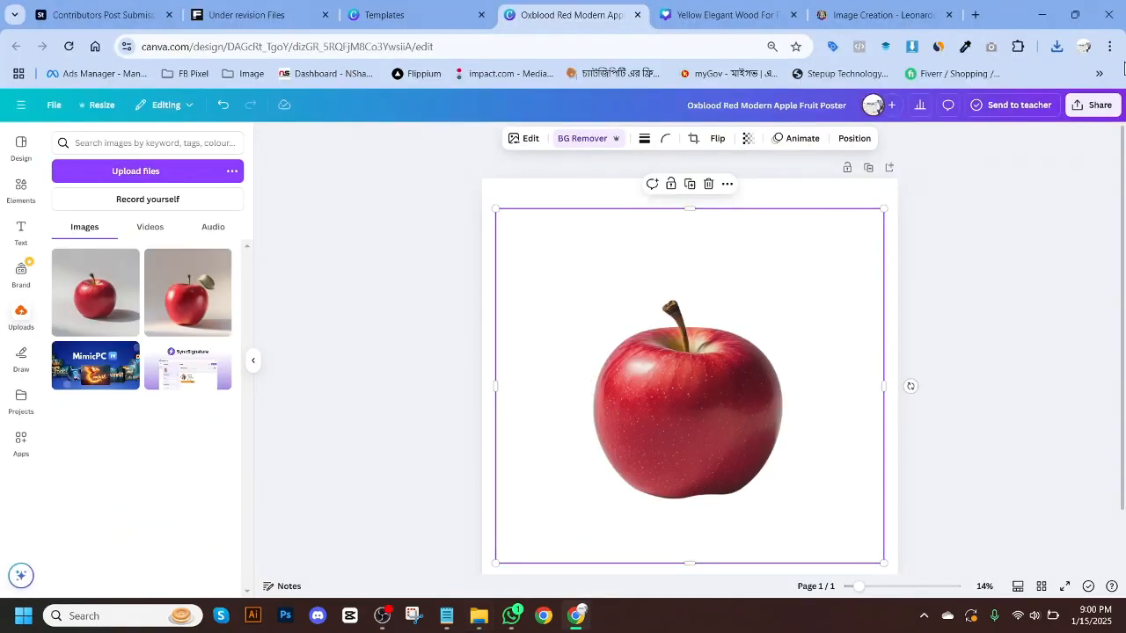
{"action": "left_click", "coordinate": [1084, 46]}
{"action": "scroll", "coordinate": [991, 376], "scroll_direction": "down", "scroll_amount": 1}
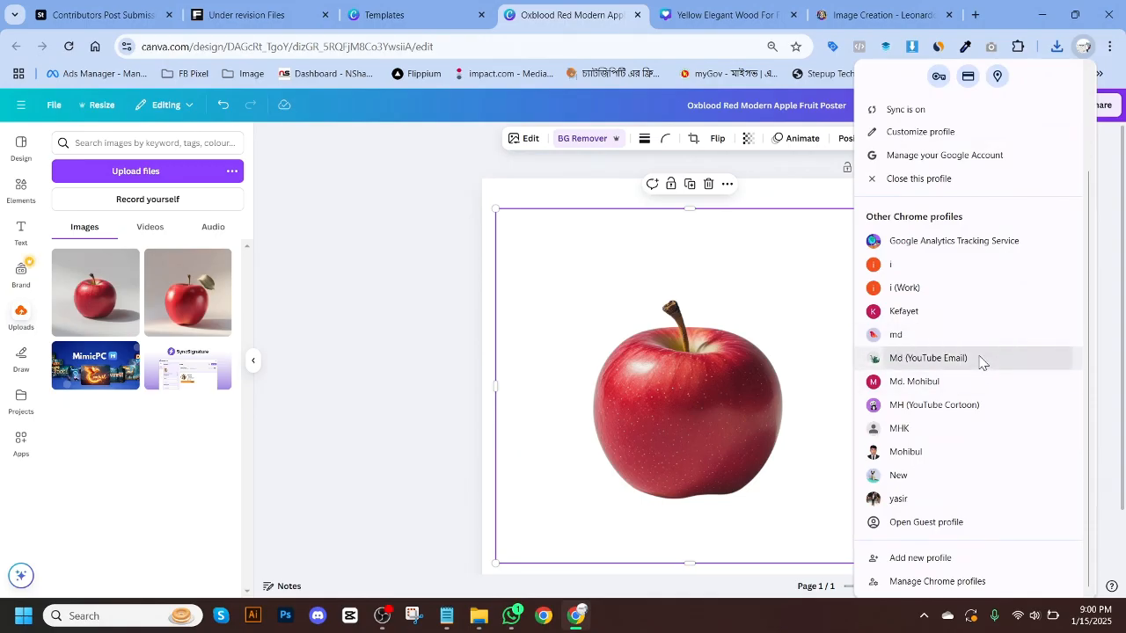
{"action": "left_click", "coordinate": [979, 359]}
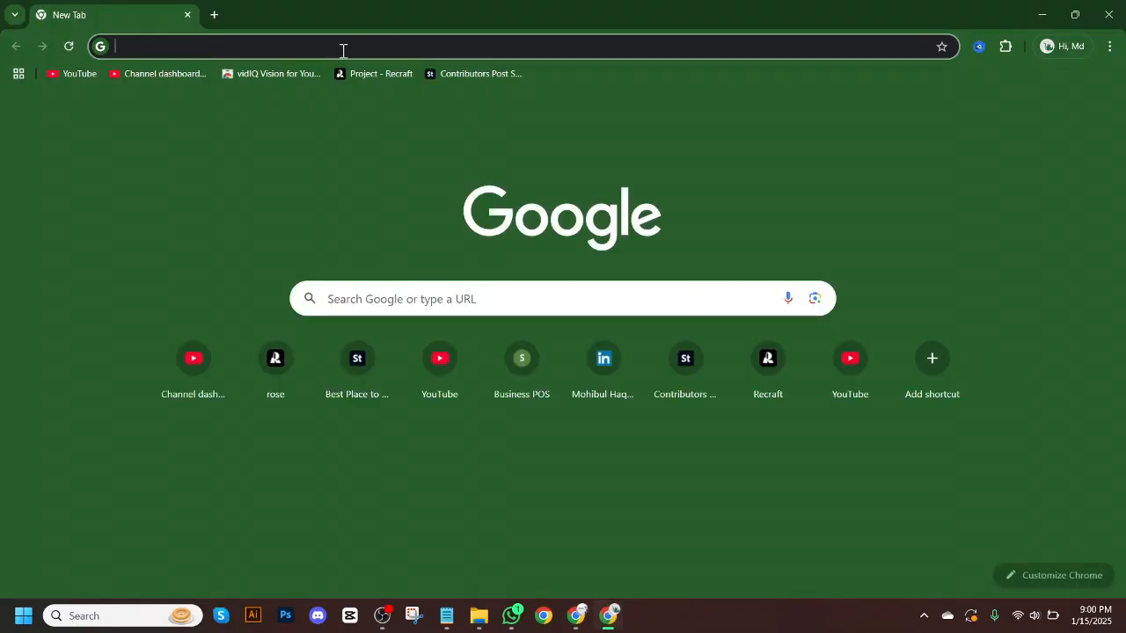
{"action": "key", "text": "super+v"}
{"action": "scroll", "coordinate": [267, 209], "scroll_direction": "down", "scroll_amount": 3}
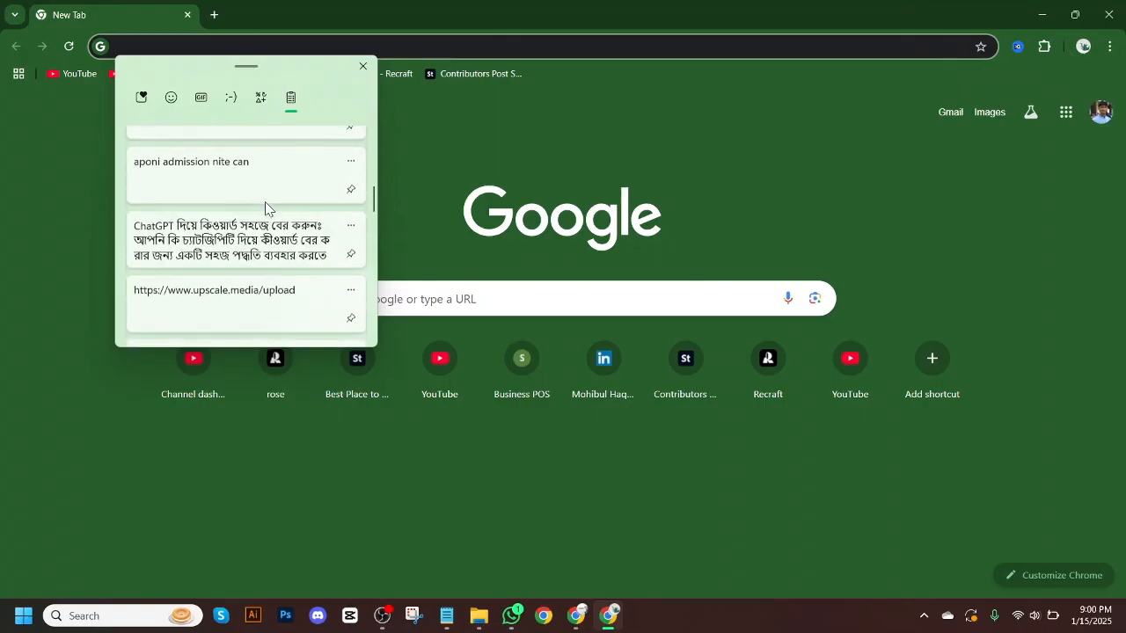
{"action": "scroll", "coordinate": [270, 199], "scroll_direction": "down", "scroll_amount": 2}
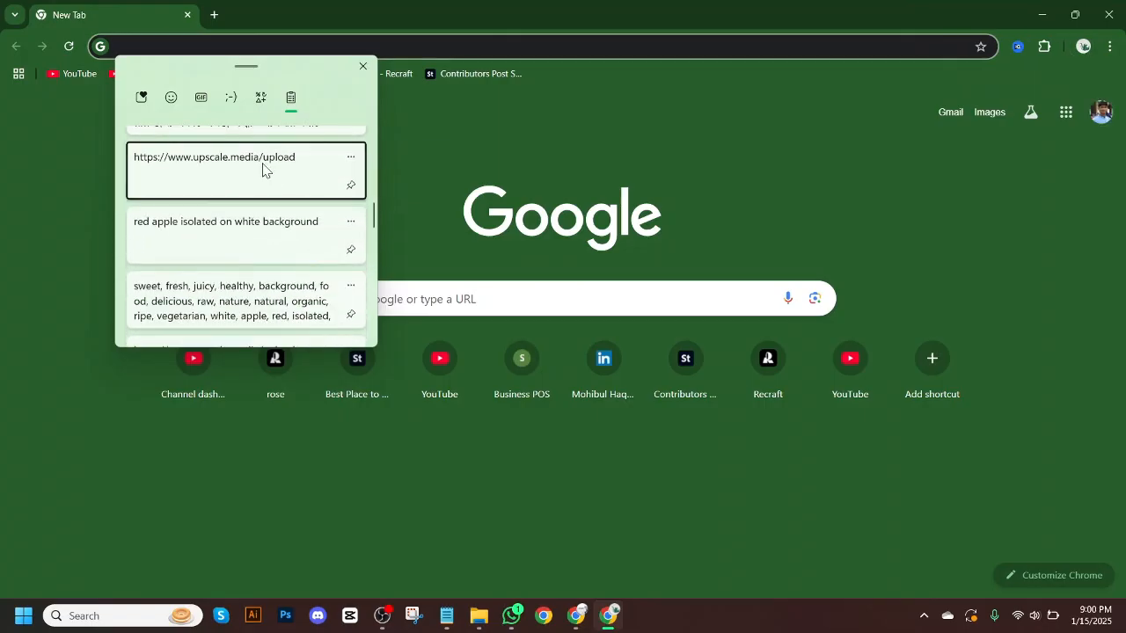
{"action": "left_click", "coordinate": [268, 176]}
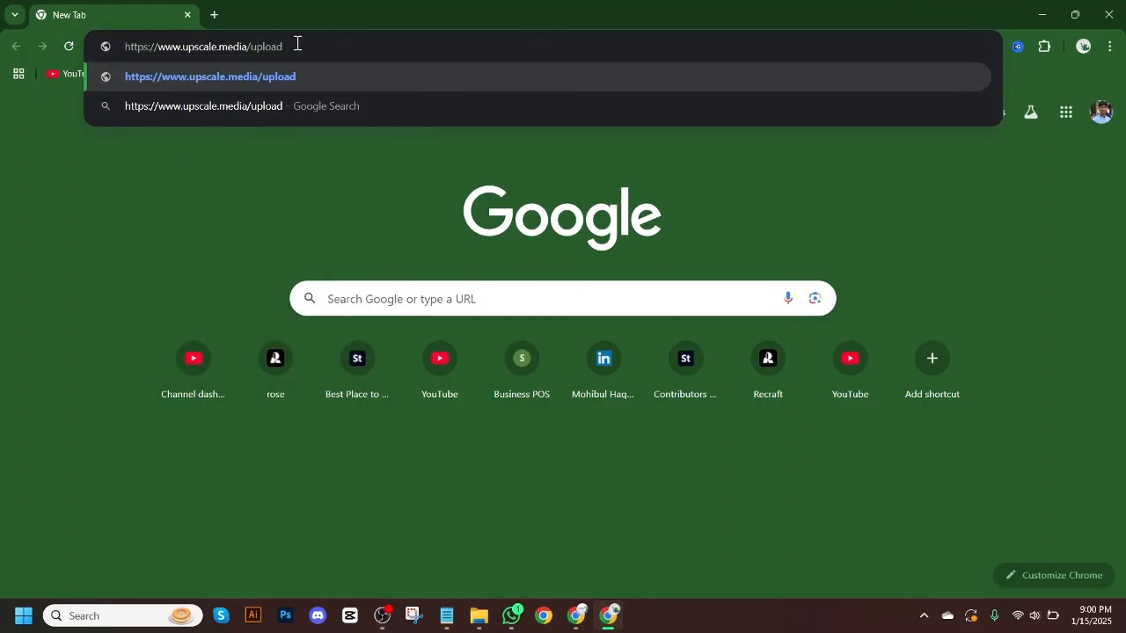
{"action": "key", "text": "Return"}
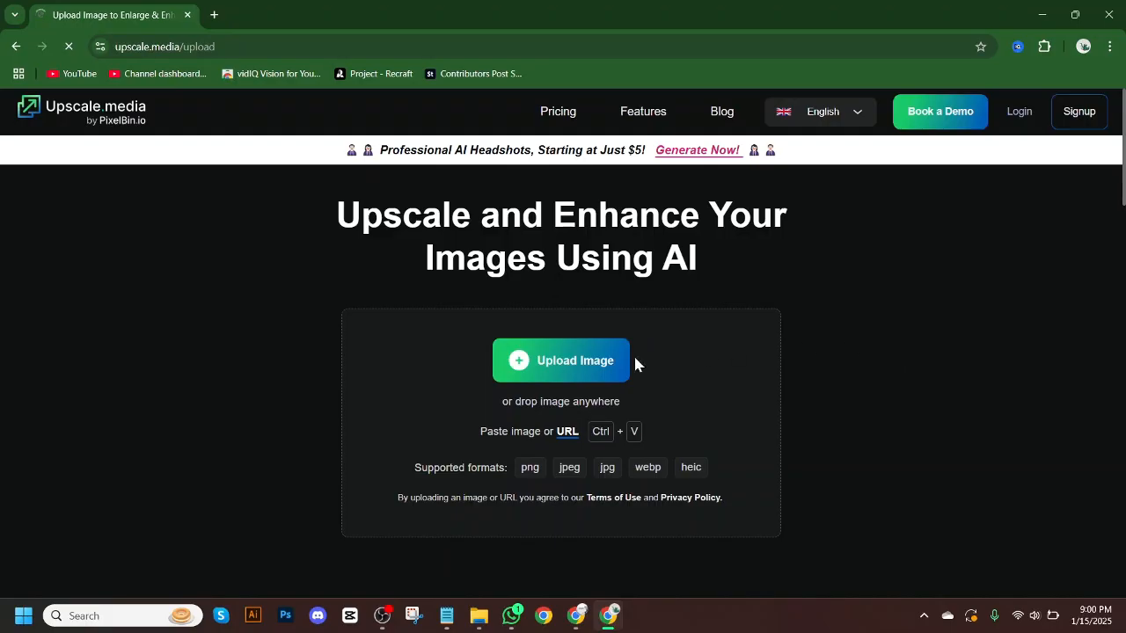
Step: Choose apple 02 from the Downloads folder as the image to upload for upscaling
{"action": "left_click", "coordinate": [552, 363]}
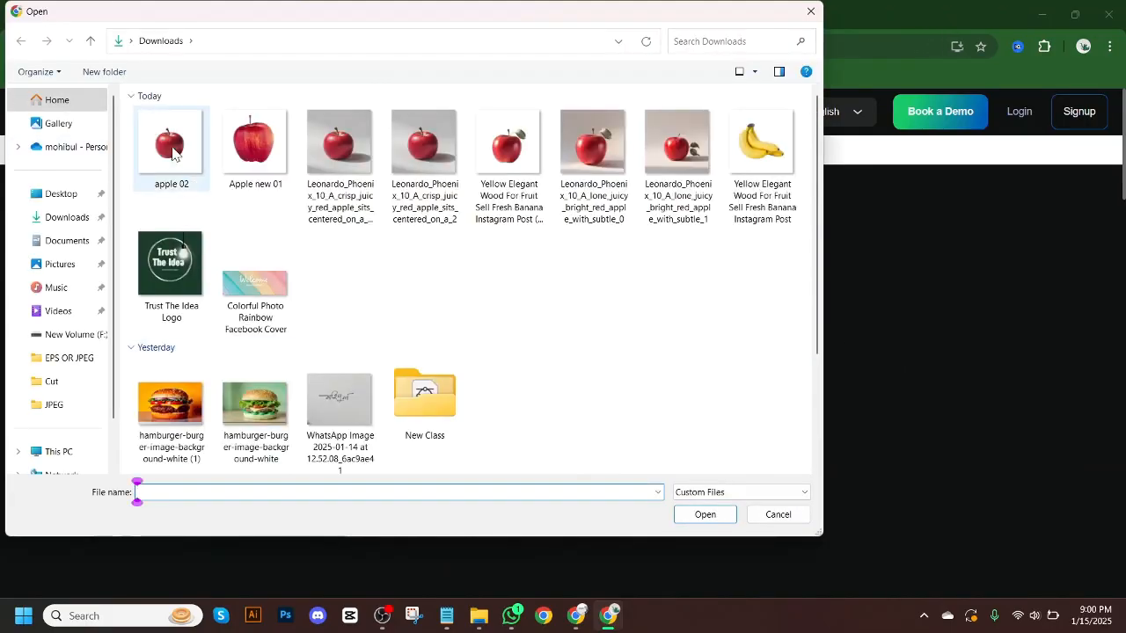
{"action": "left_click", "coordinate": [170, 145]}
{"action": "left_click", "coordinate": [705, 516]}
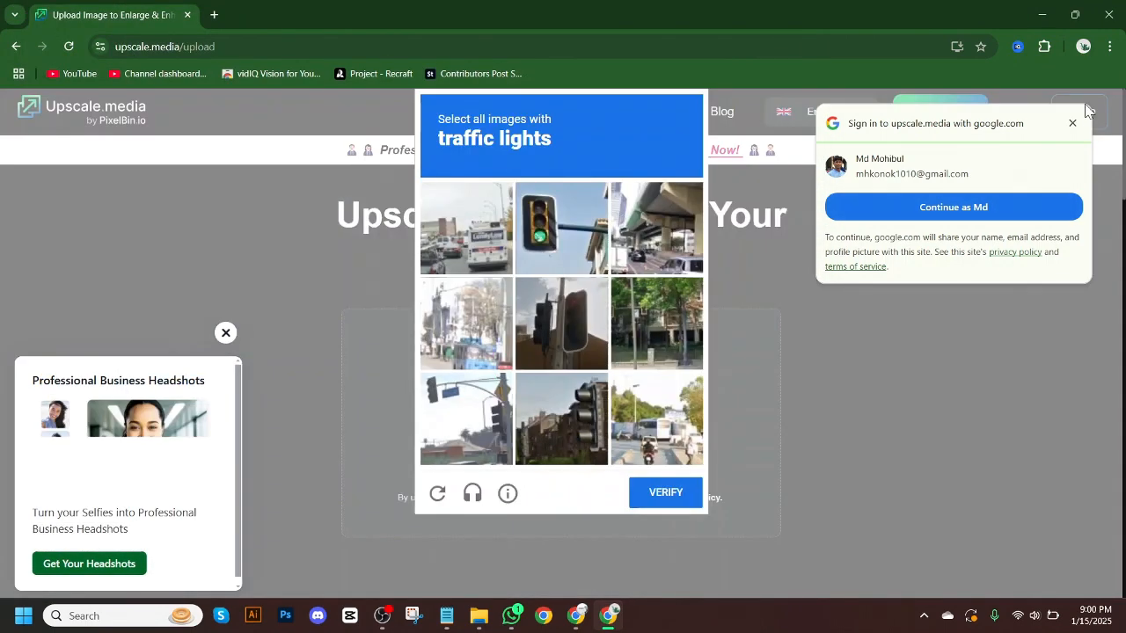
Step: Dismiss the Google sign-in offer, complete the traffic lights verification, and close the business headshots advert
{"action": "left_click", "coordinate": [1072, 123]}
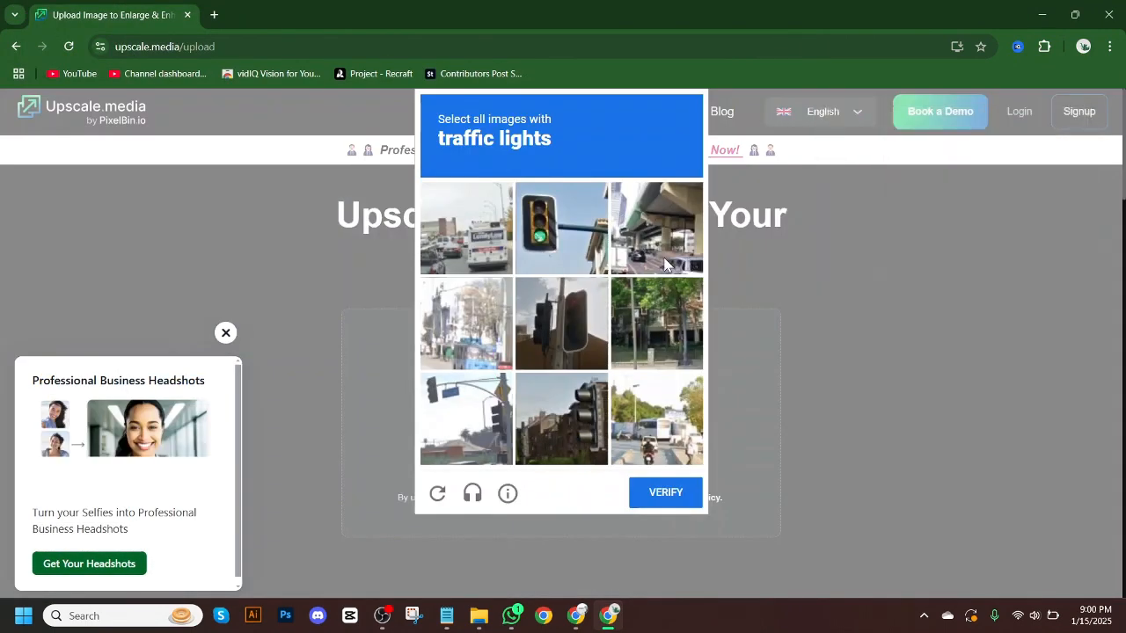
{"action": "left_click", "coordinate": [563, 230]}
{"action": "left_click", "coordinate": [564, 407]}
{"action": "left_click", "coordinate": [562, 322]}
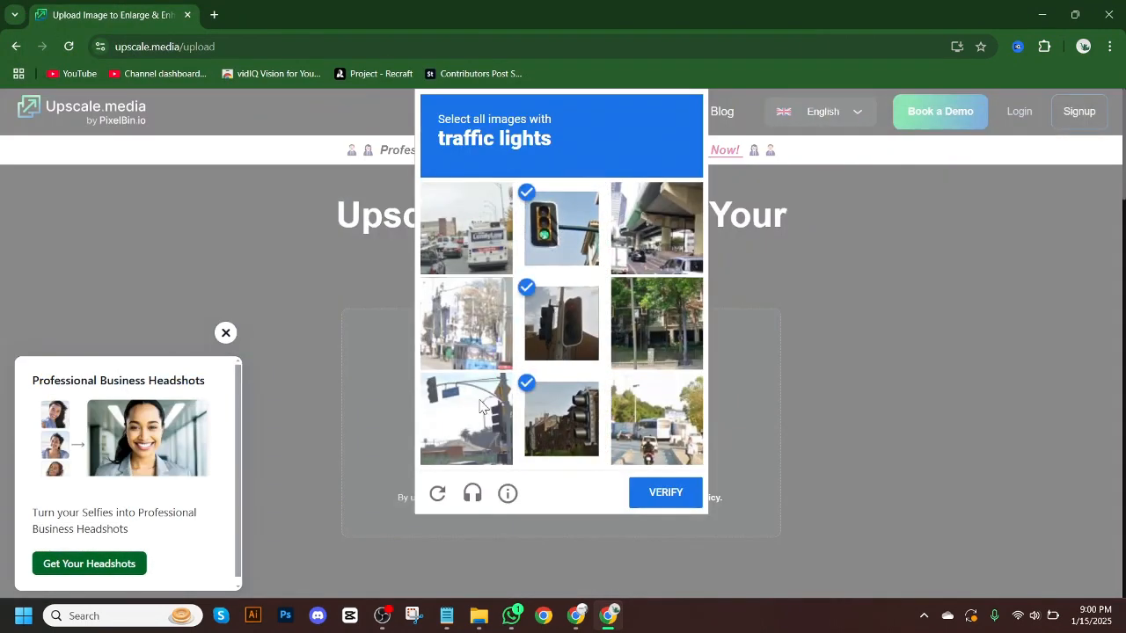
{"action": "left_click", "coordinate": [466, 418]}
{"action": "left_click", "coordinate": [666, 494]}
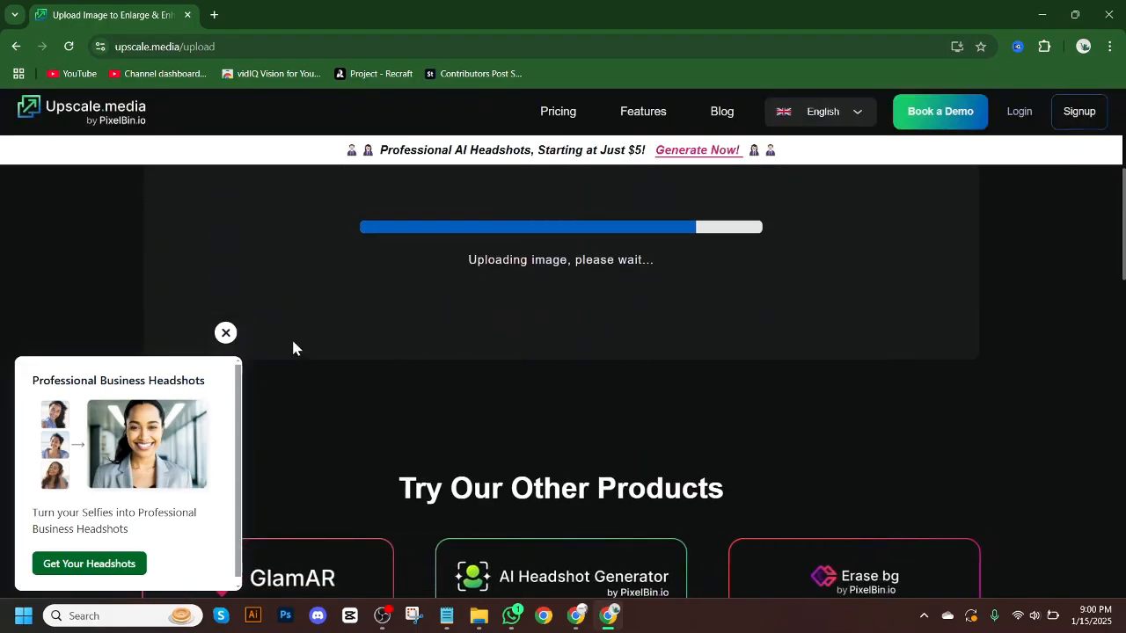
{"action": "left_click", "coordinate": [225, 332]}
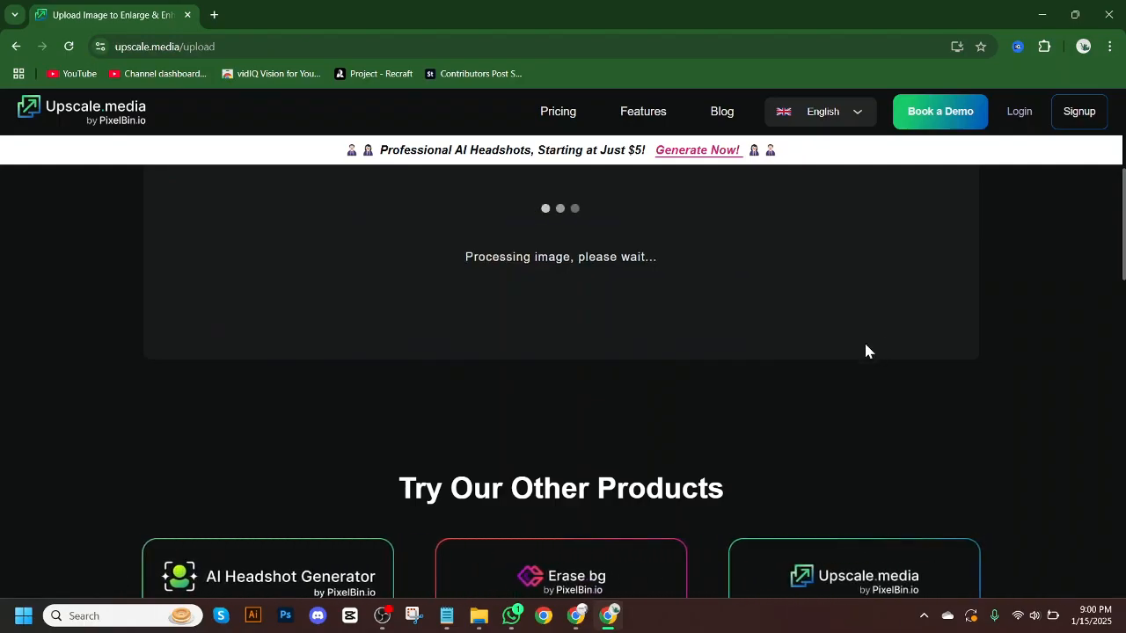
Step: Turn on Enhance Quality and set the upscale factor to 4x for the apple, dismissing the sign-up offer
{"action": "scroll", "coordinate": [871, 352], "scroll_direction": "up", "scroll_amount": 2}
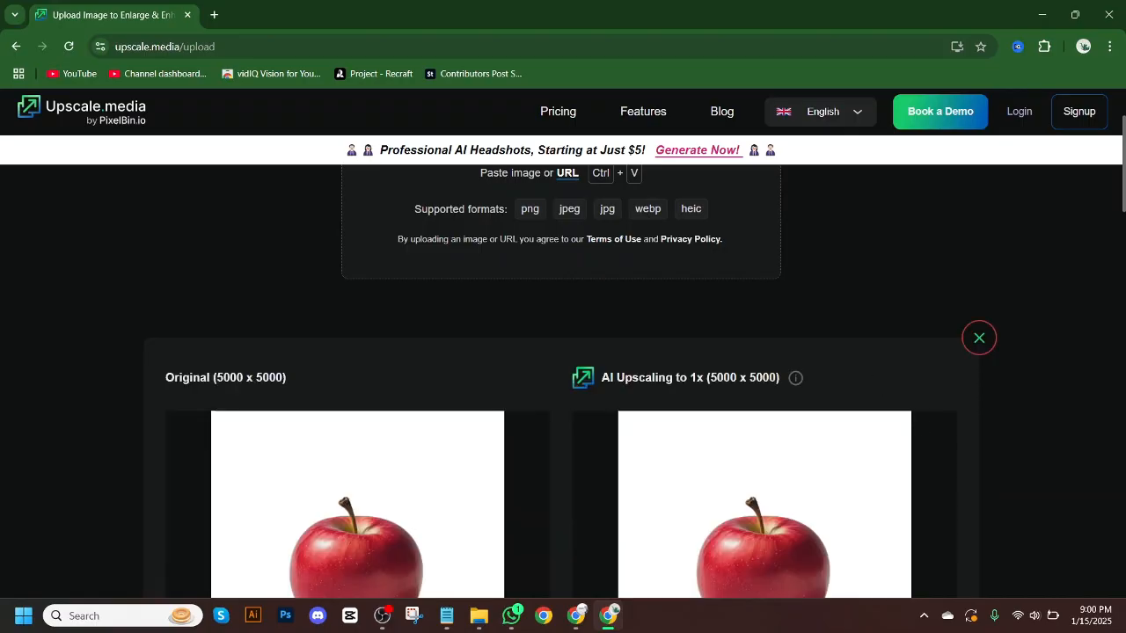
{"action": "scroll", "coordinate": [981, 382], "scroll_direction": "down", "scroll_amount": 3}
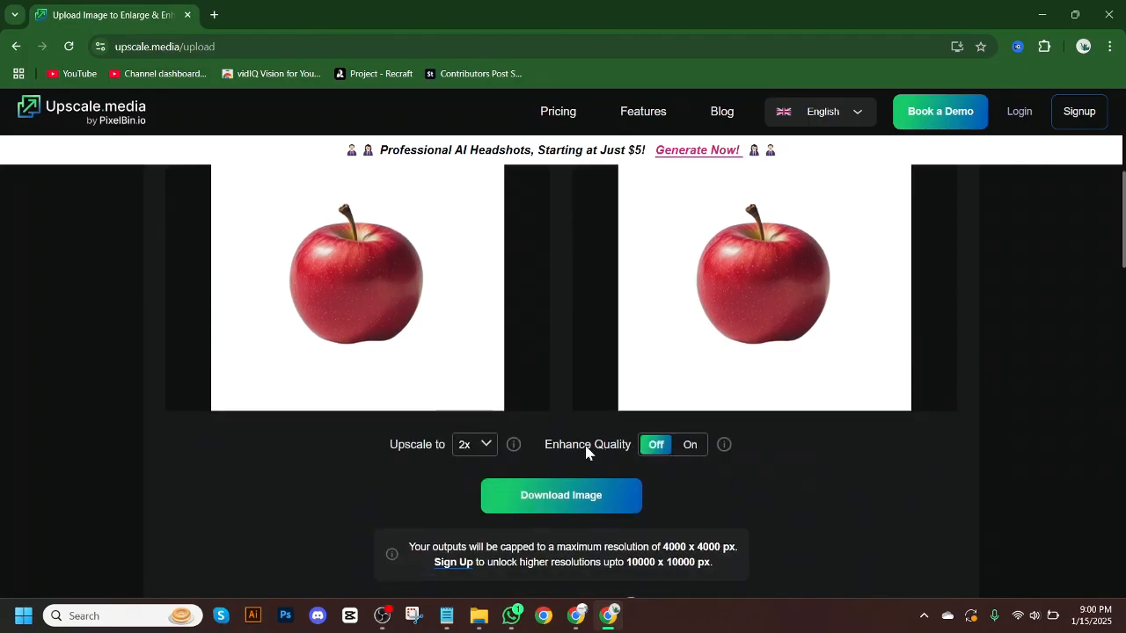
{"action": "left_click", "coordinate": [659, 447]}
{"action": "left_click", "coordinate": [480, 451]}
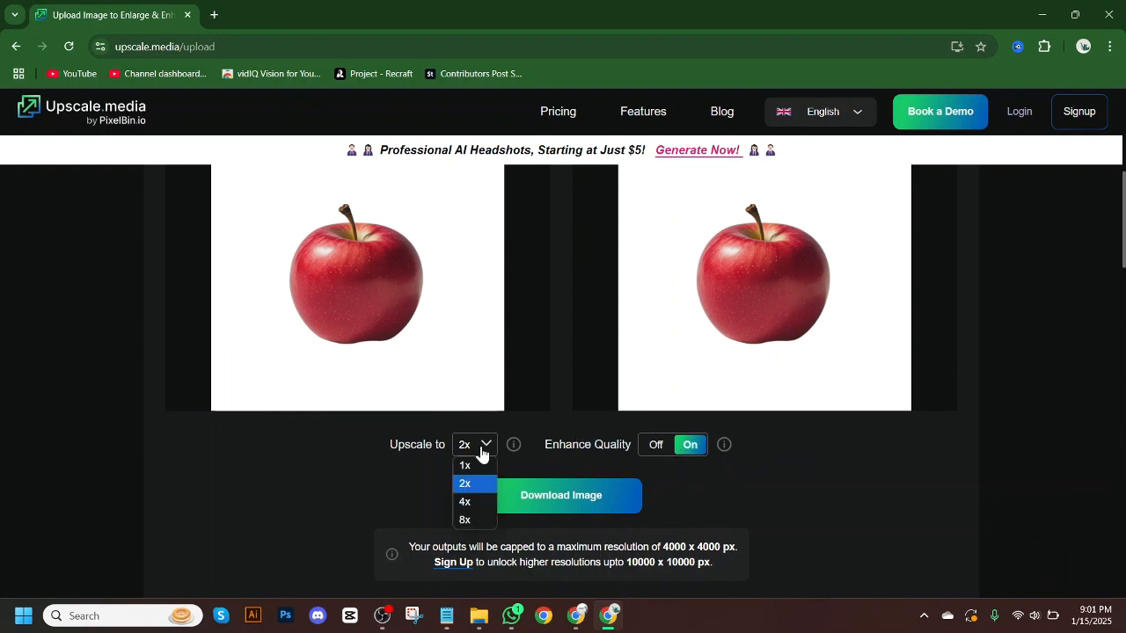
{"action": "left_click", "coordinate": [478, 506]}
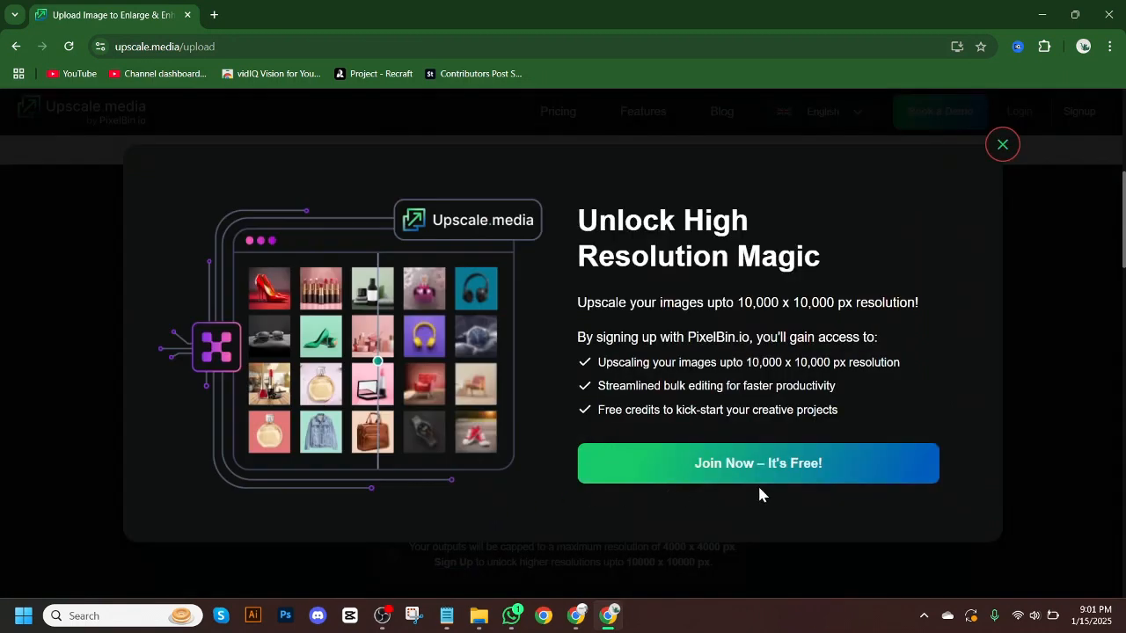
{"action": "left_click", "coordinate": [1001, 149]}
Step: Download the enhanced apple image from Upscale.media
{"action": "scroll", "coordinate": [871, 220], "scroll_direction": "down", "scroll_amount": 3}
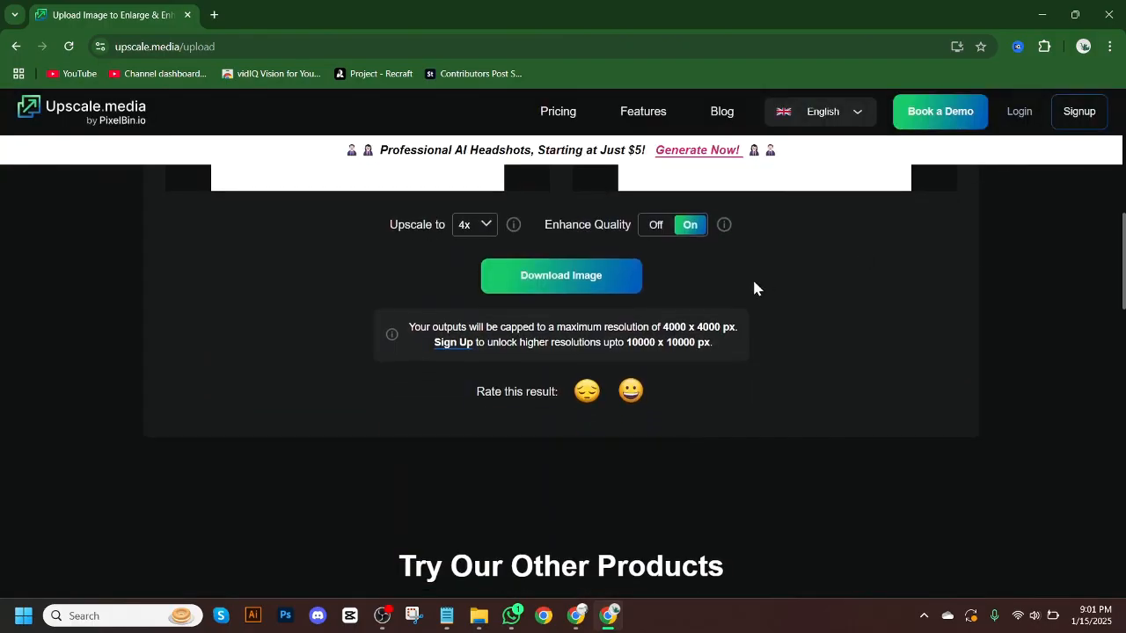
{"action": "scroll", "coordinate": [695, 290], "scroll_direction": "up", "scroll_amount": 1}
{"action": "scroll", "coordinate": [646, 299], "scroll_direction": "up", "scroll_amount": 2}
{"action": "scroll", "coordinate": [607, 352], "scroll_direction": "down", "scroll_amount": 1}
{"action": "left_click", "coordinate": [563, 423]}
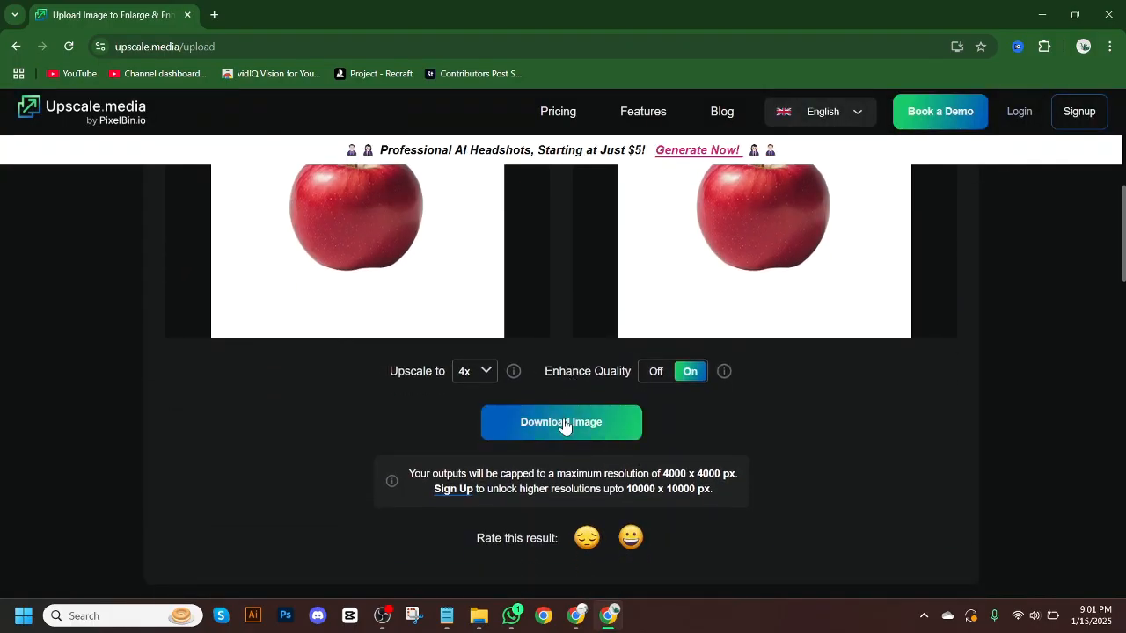
{"action": "scroll", "coordinate": [980, 408], "scroll_direction": "up", "scroll_amount": 2}
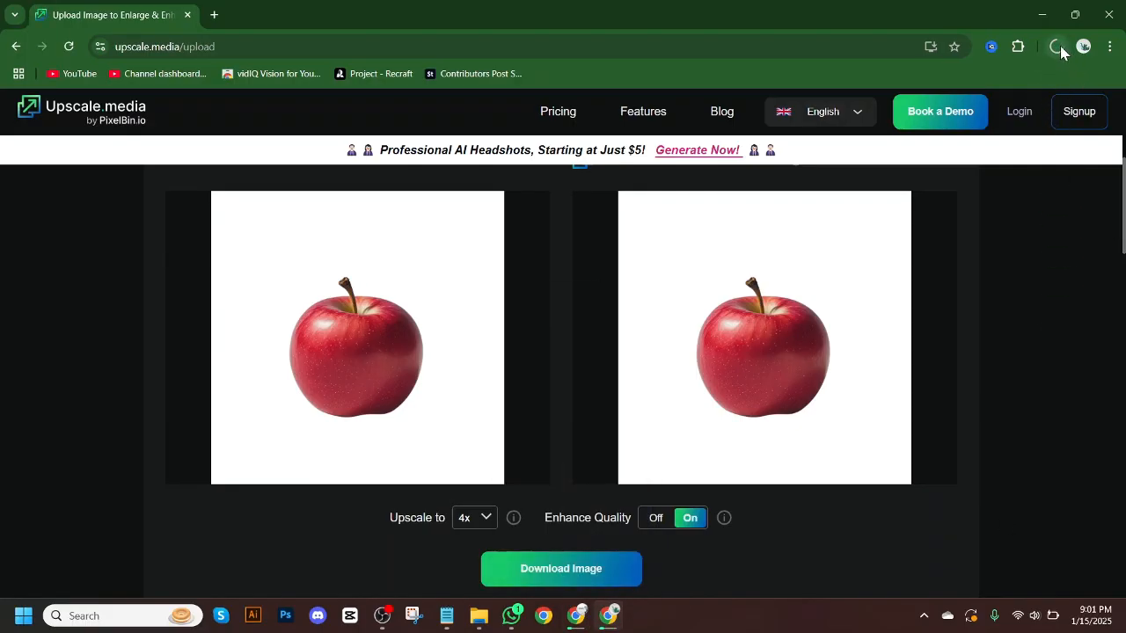
Step: Switch to the browser window holding the Canva designs and open the bookmarked Microstock keyword tool
{"action": "left_click", "coordinate": [576, 616]}
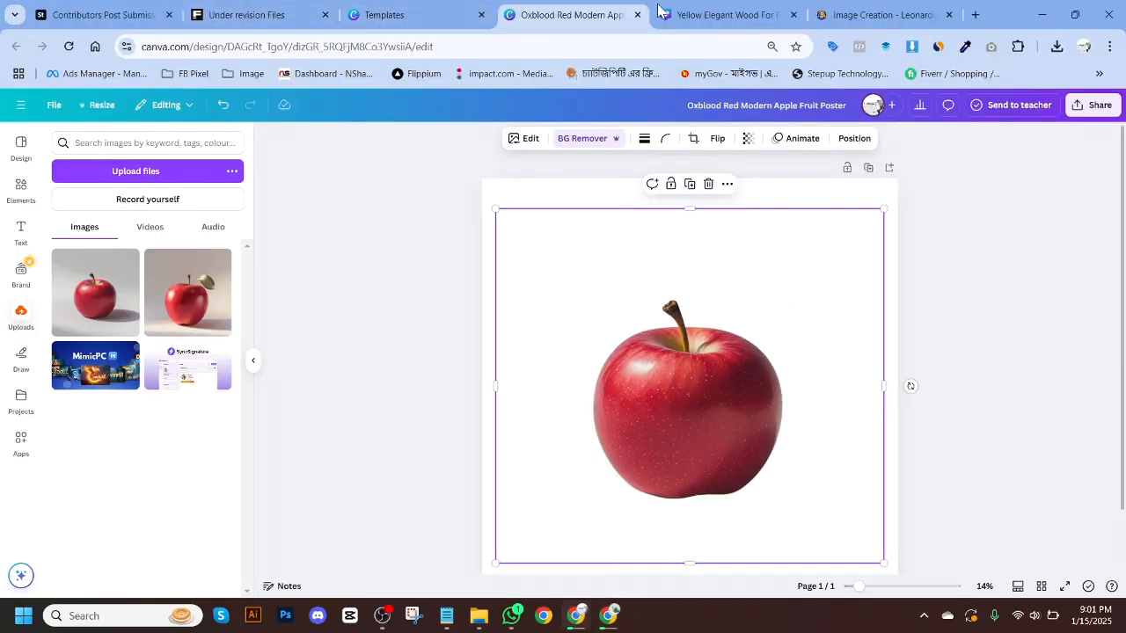
{"action": "left_click", "coordinate": [738, 13]}
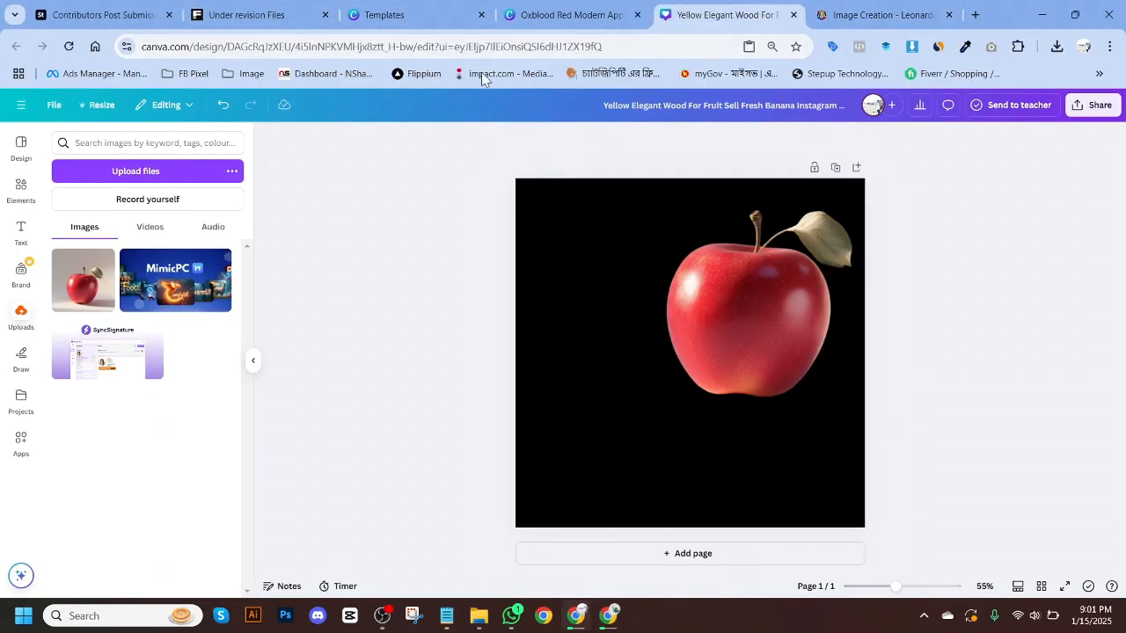
{"action": "left_click", "coordinate": [247, 74]}
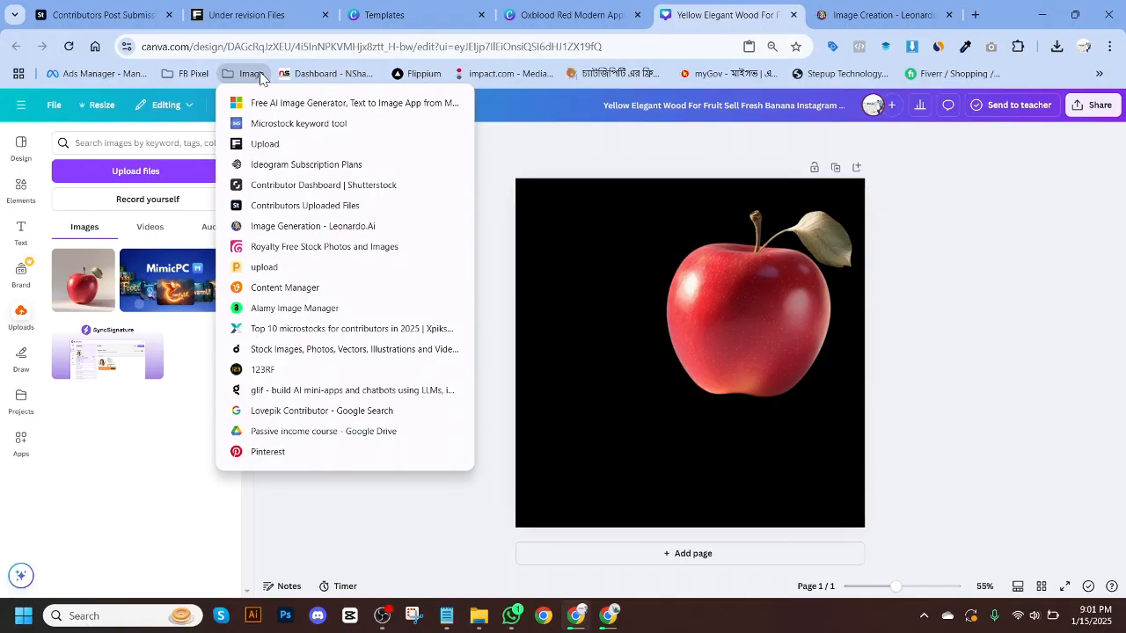
{"action": "left_click", "coordinate": [287, 125]}
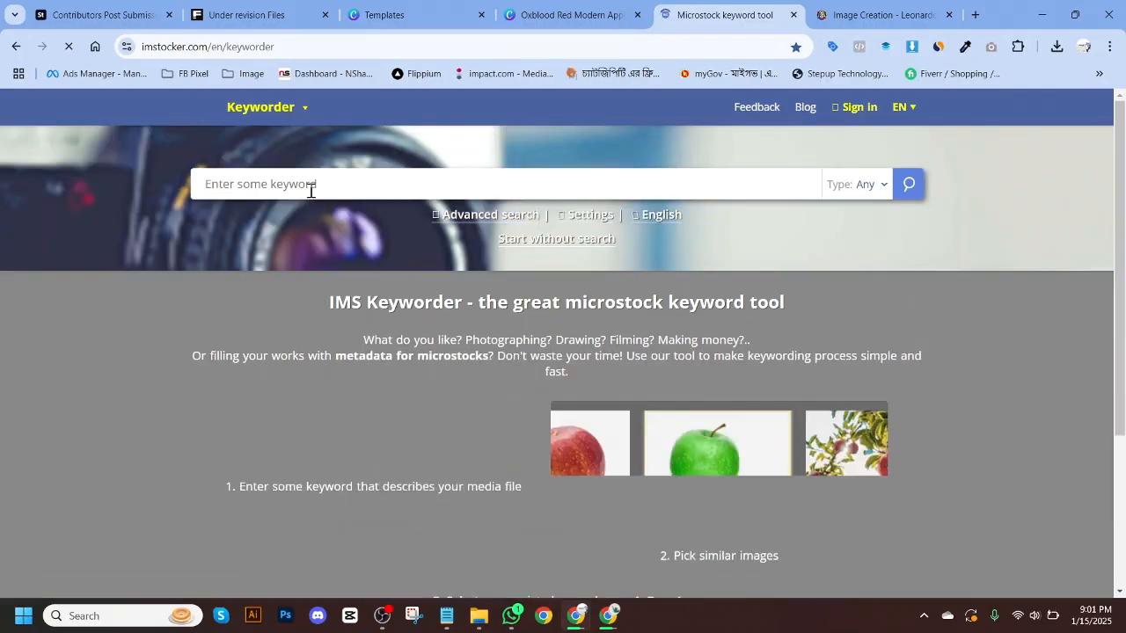
Step: Search IMS Keyworder for "apple" and close the advert covering the results
{"action": "left_click", "coordinate": [319, 183]}
{"action": "type", "text": "apple"}
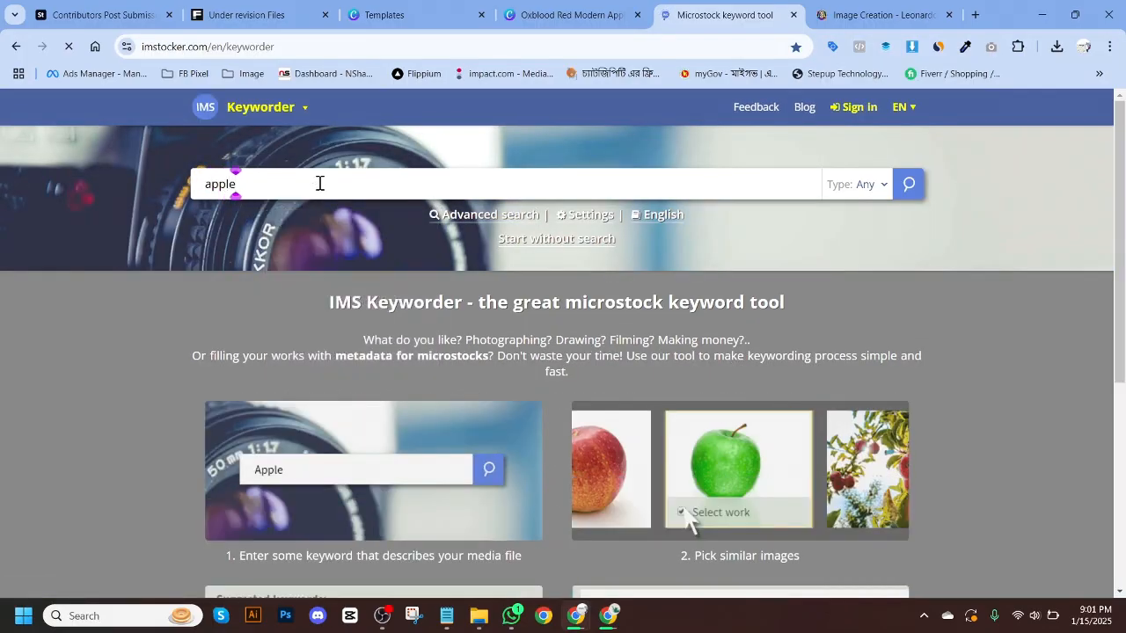
{"action": "key", "text": "Return"}
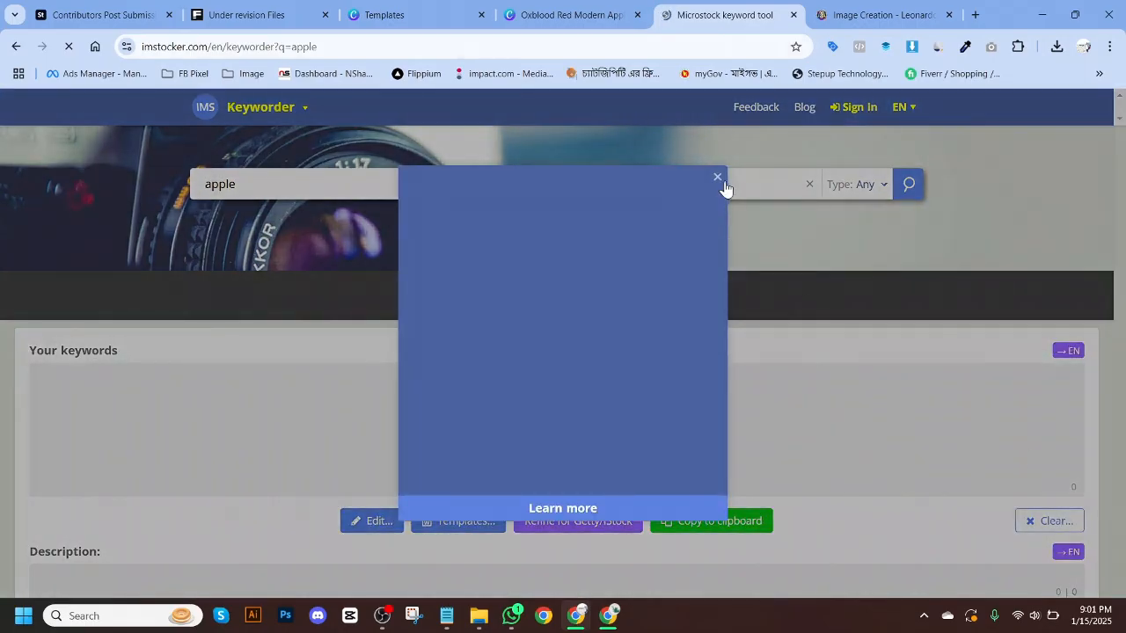
{"action": "left_click", "coordinate": [718, 178]}
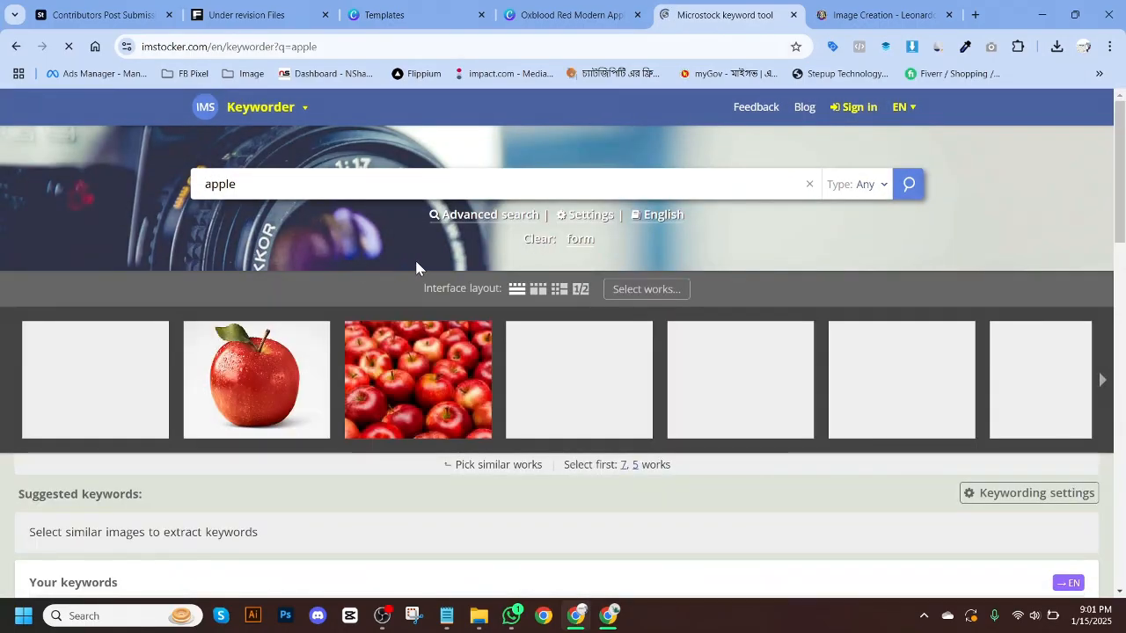
Step: Extract keywords from the red apple with a leaf, select up to 10 of them, and copy them to the clipboard
{"action": "scroll", "coordinate": [416, 266], "scroll_direction": "down", "scroll_amount": 1}
{"action": "left_click", "coordinate": [290, 352]}
{"action": "scroll", "coordinate": [703, 341], "scroll_direction": "down", "scroll_amount": 1}
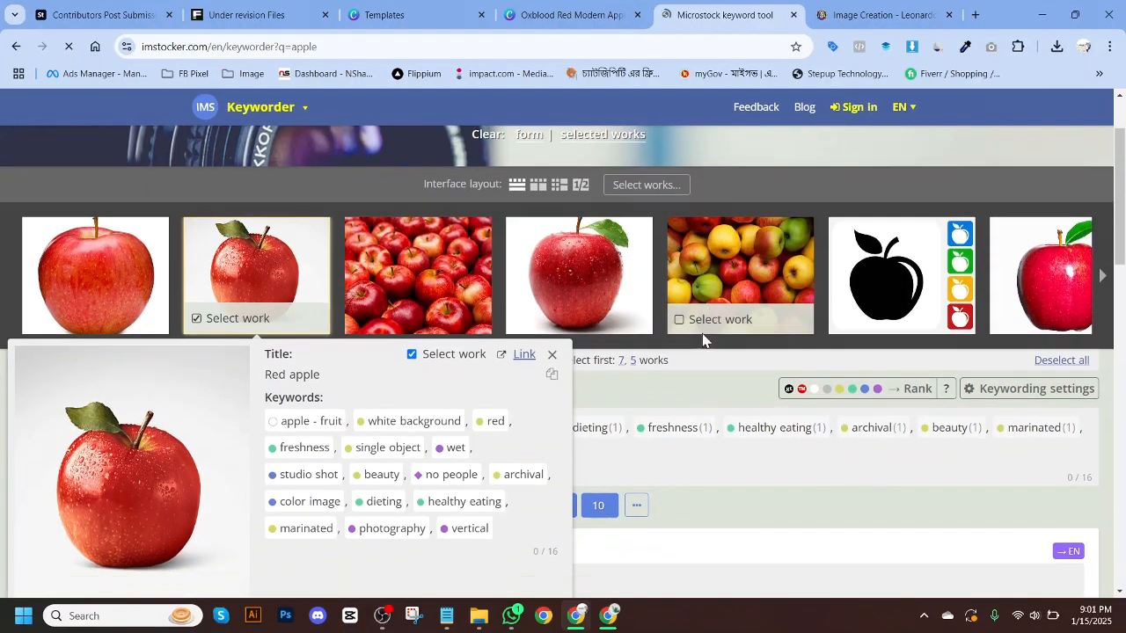
{"action": "scroll", "coordinate": [703, 340], "scroll_direction": "down", "scroll_amount": 3}
{"action": "left_click", "coordinate": [600, 244]}
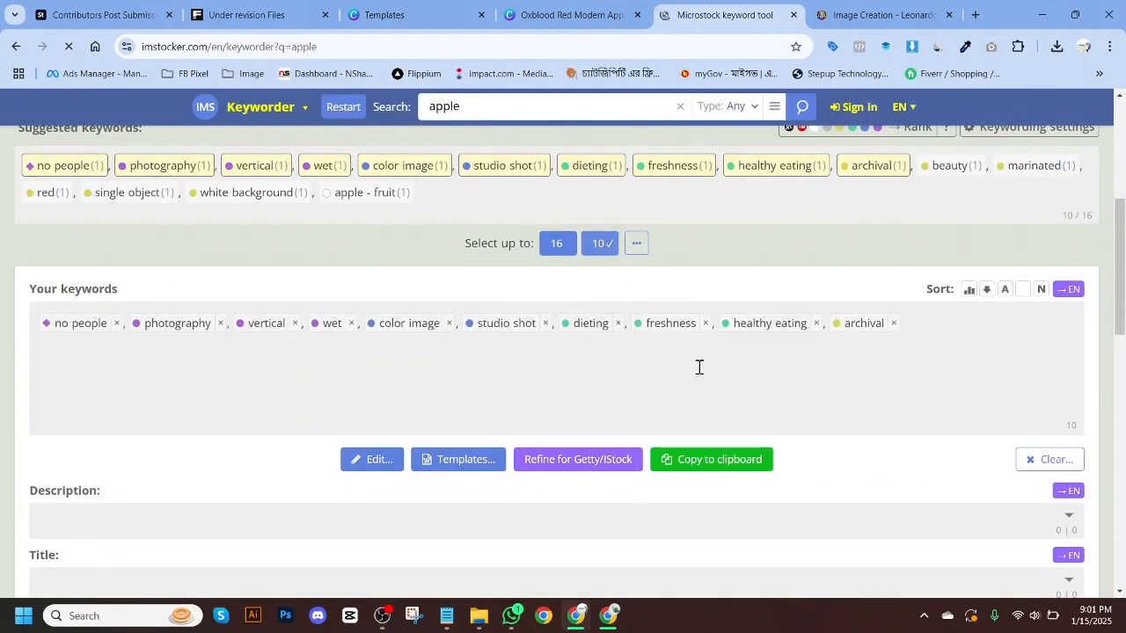
{"action": "left_click", "coordinate": [729, 466]}
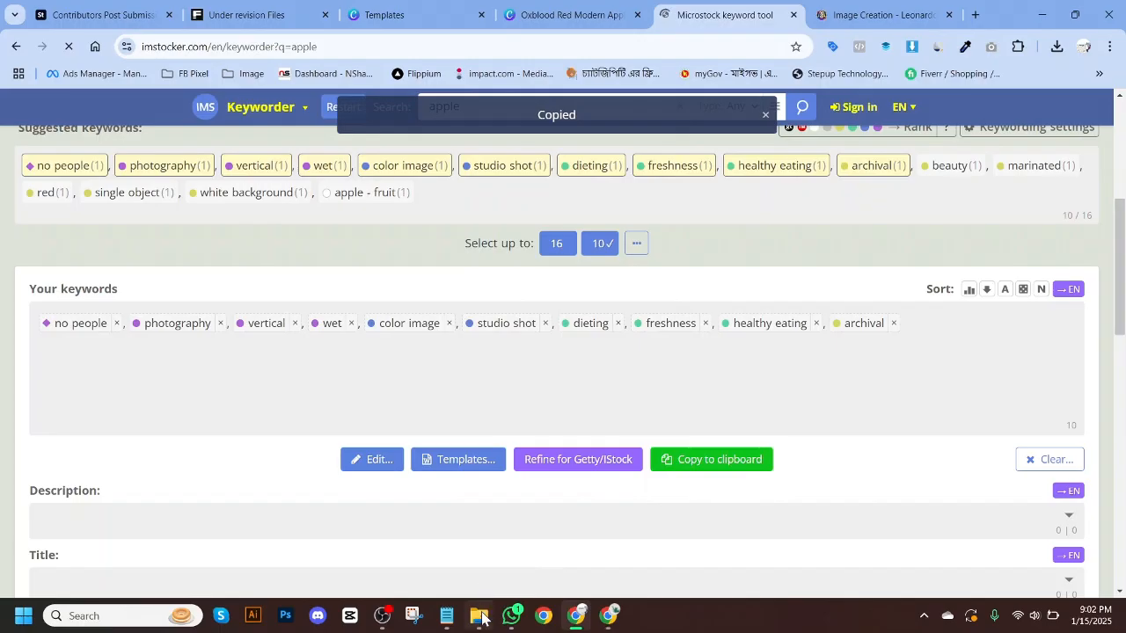
Step: Open the detailed file properties of apple 02 and Apple new 01 together in the Downloads folder
{"action": "left_click", "coordinate": [480, 616]}
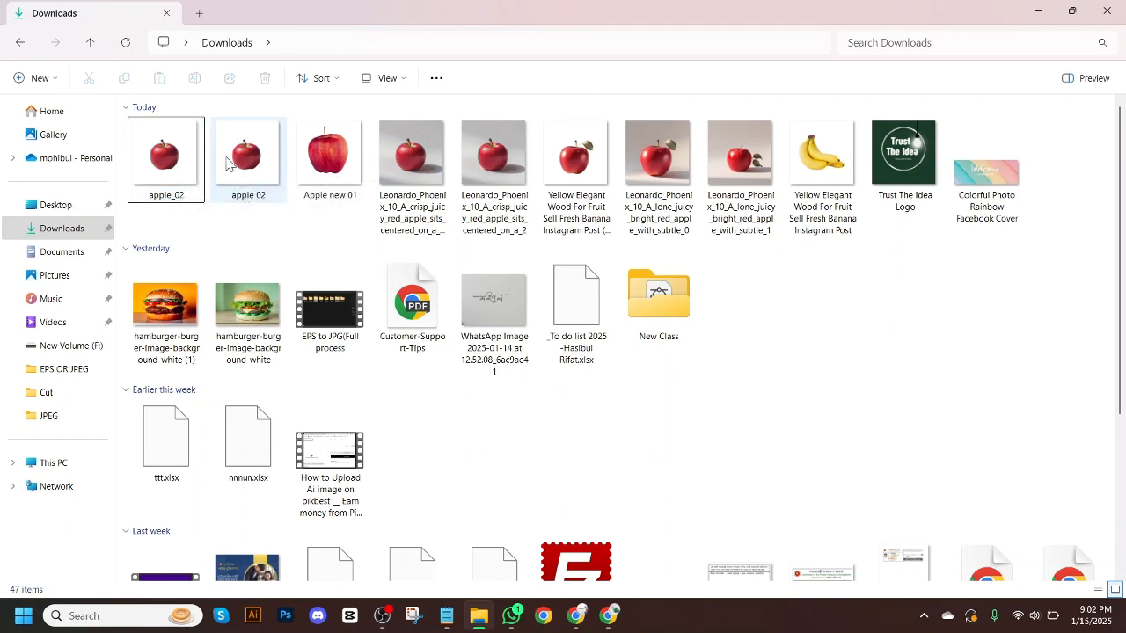
{"action": "mouse_move", "coordinate": [227, 163]}
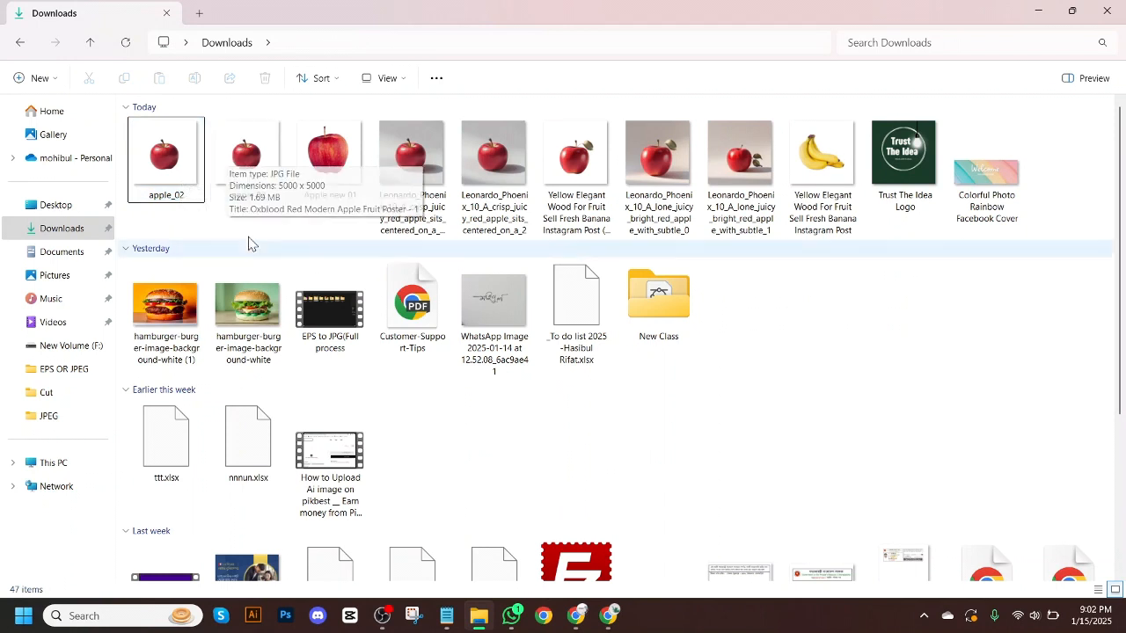
{"action": "left_click", "coordinate": [175, 161]}
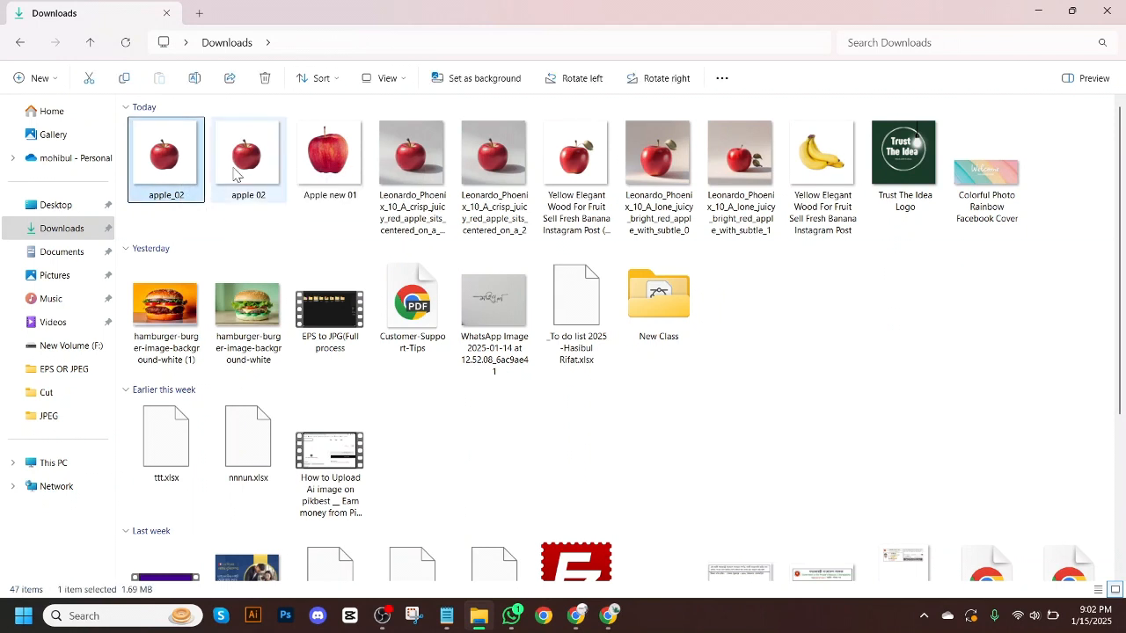
{"action": "left_click", "coordinate": [245, 171]}
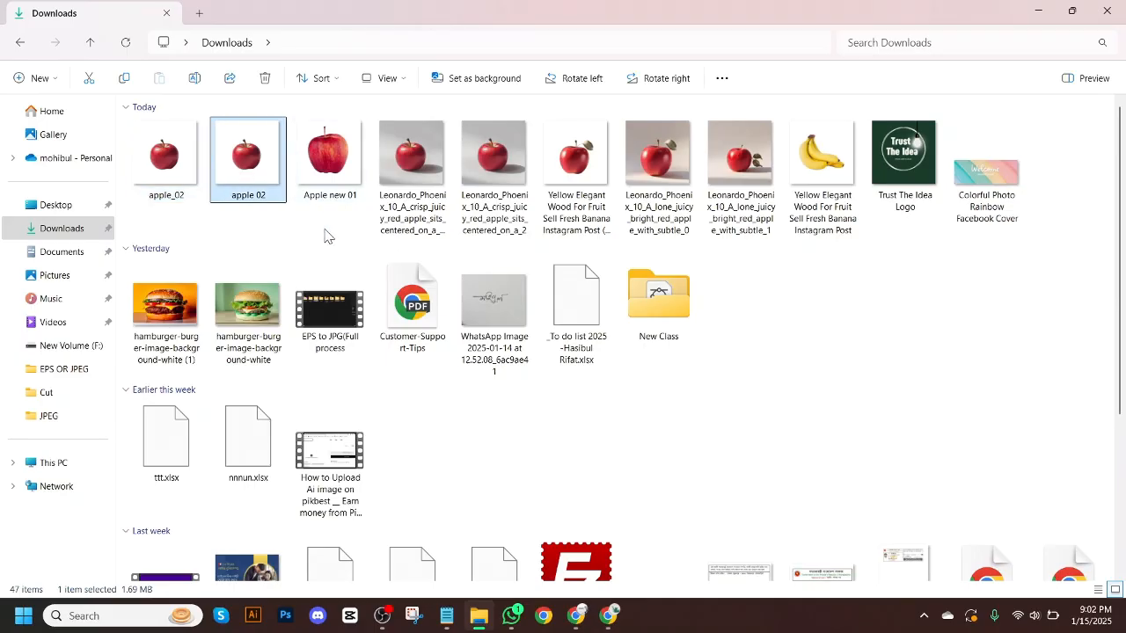
{"action": "left_click_drag", "start_coordinate": [321, 216], "coordinate": [238, 158]}
{"action": "right_click", "coordinate": [238, 151]}
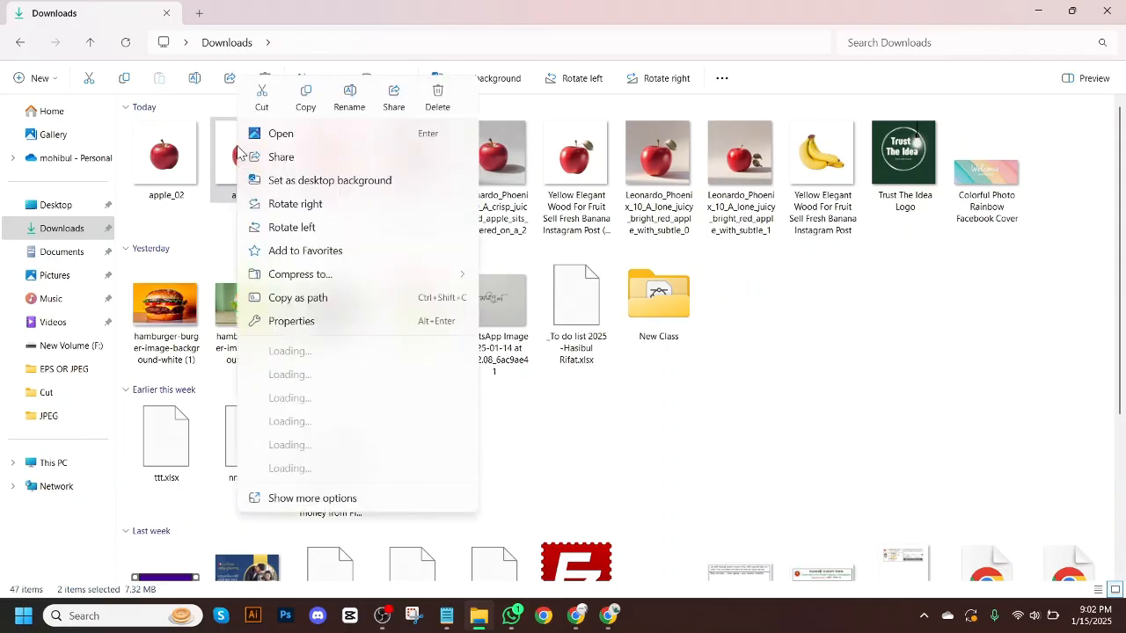
{"action": "left_click", "coordinate": [327, 318]}
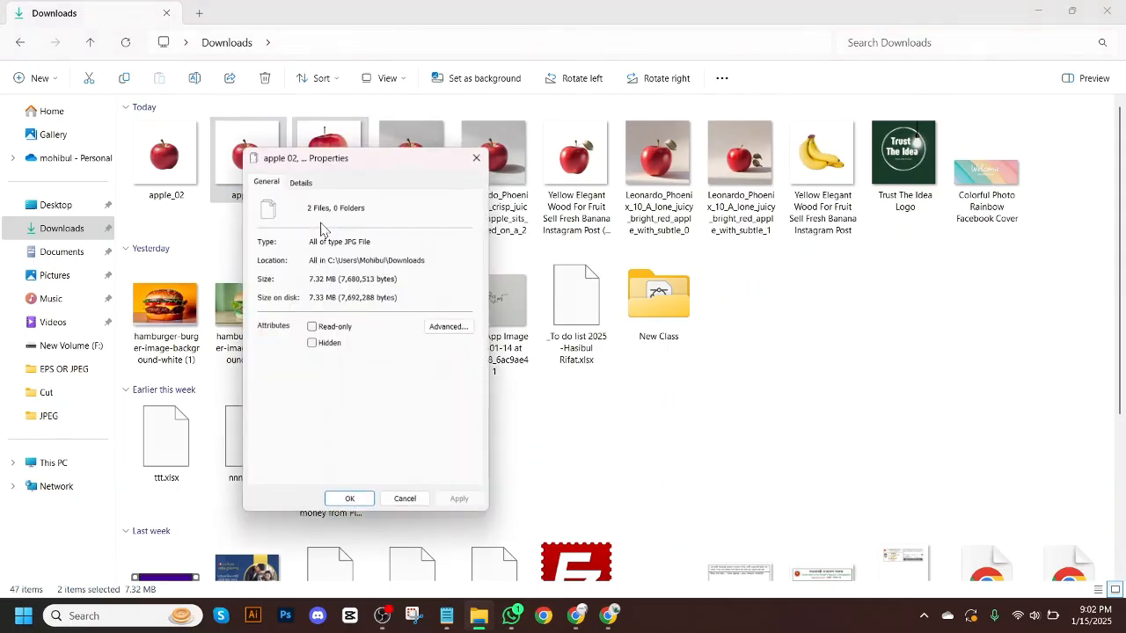
{"action": "left_click", "coordinate": [302, 184]}
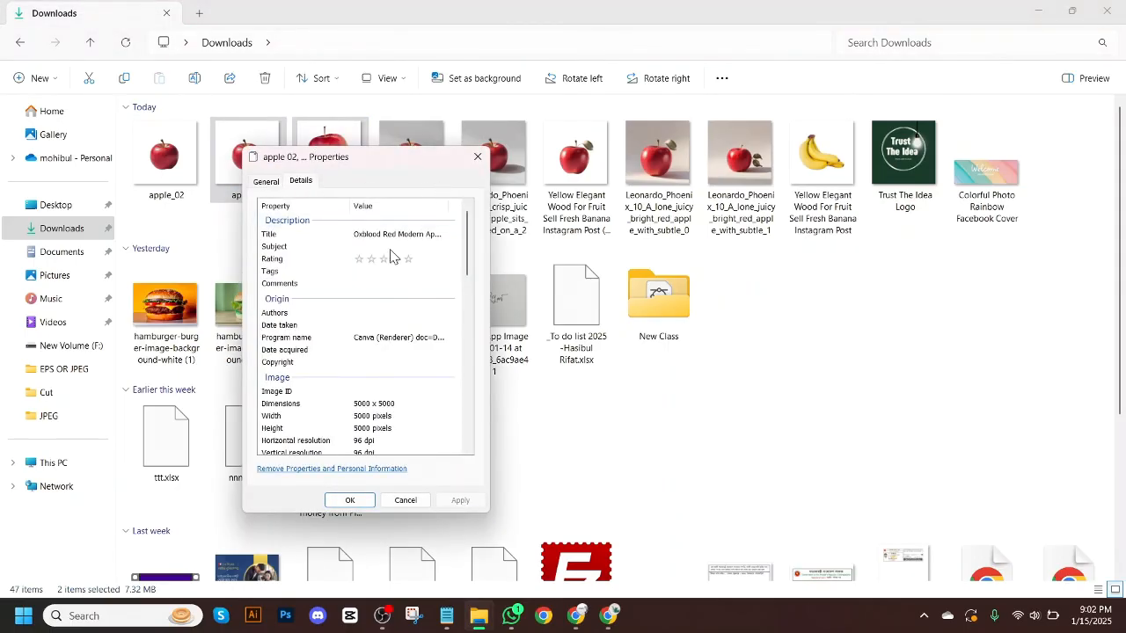
Step: Give both apple images a five-star rating, paste the copied keywords into Tags and Comments, and apply the changes
{"action": "left_click", "coordinate": [409, 259]}
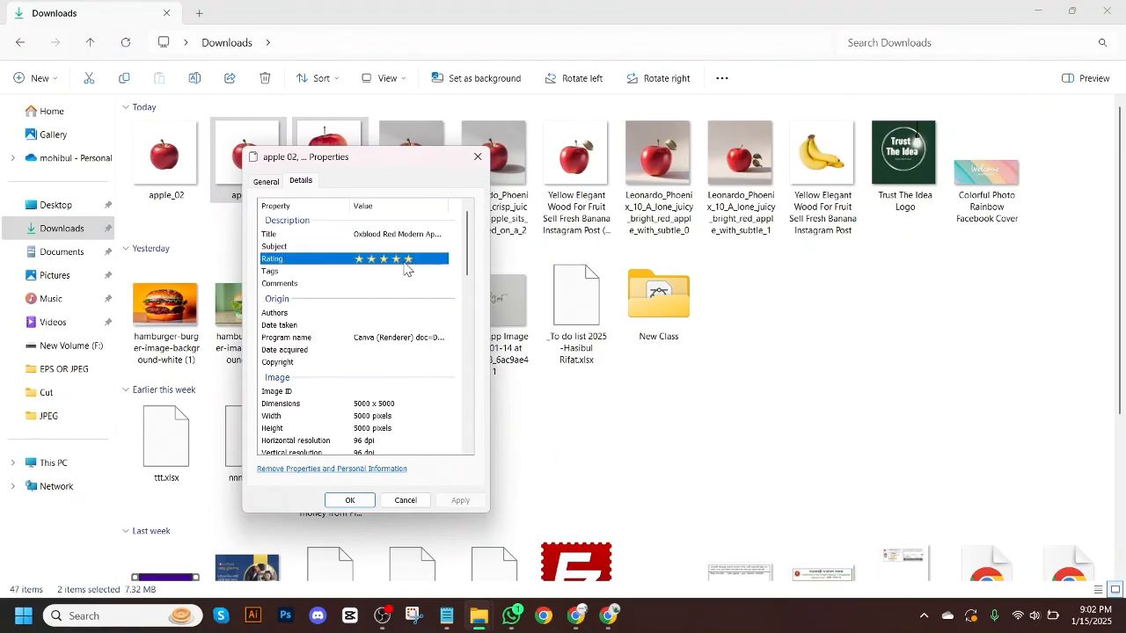
{"action": "left_click", "coordinate": [392, 271]}
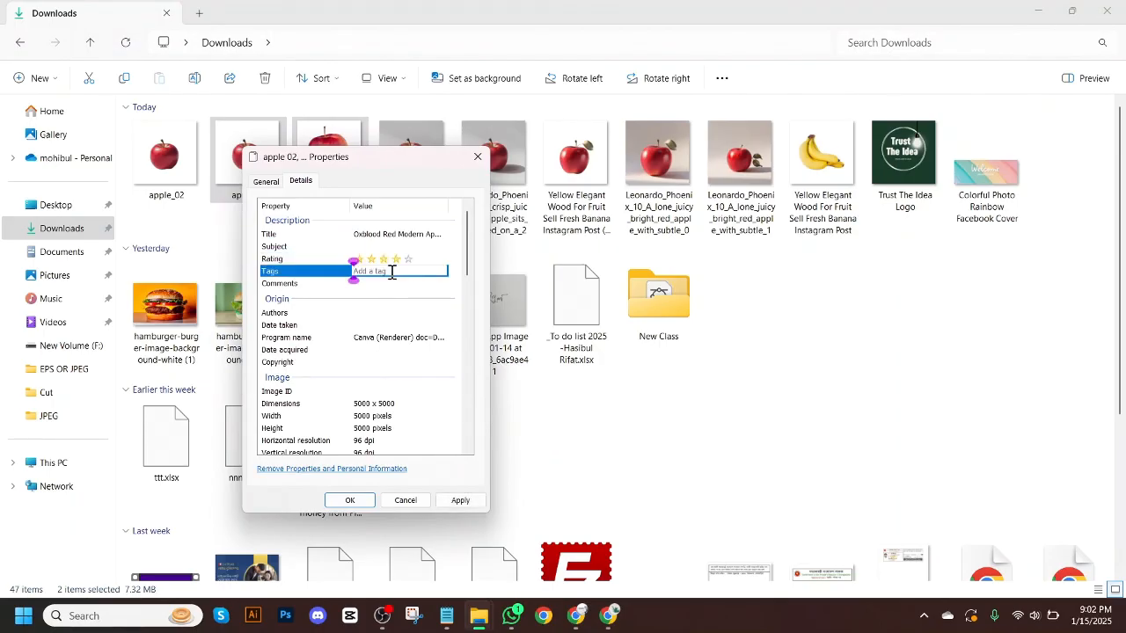
{"action": "key", "text": "ctrl+v"}
{"action": "key", "text": "Return"}
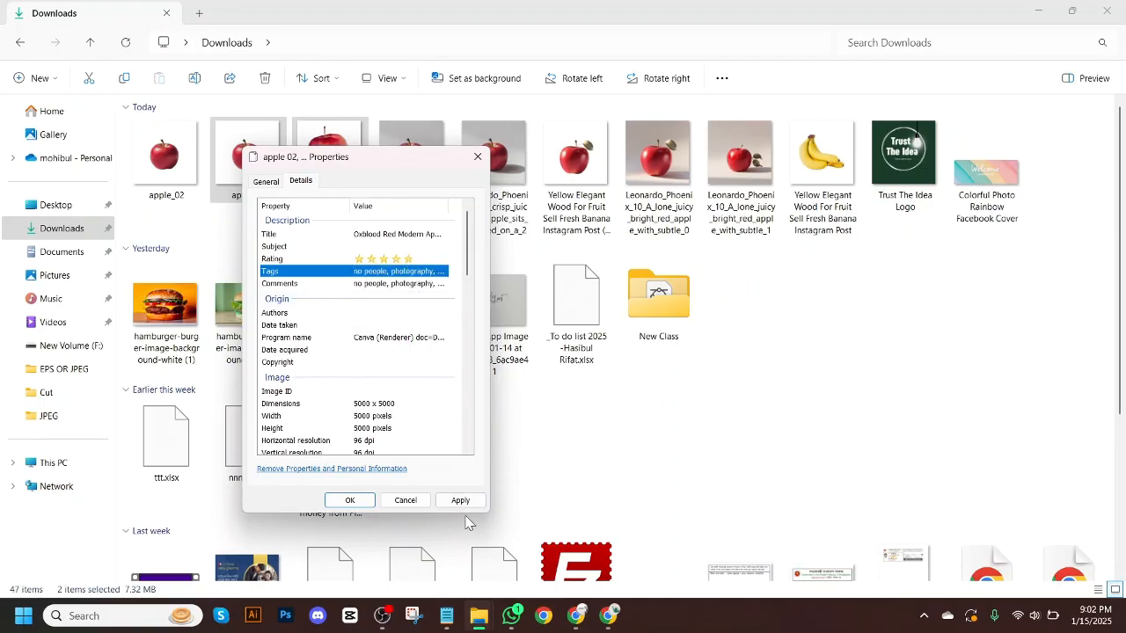
{"action": "left_click", "coordinate": [460, 500]}
{"action": "left_click", "coordinate": [350, 500]}
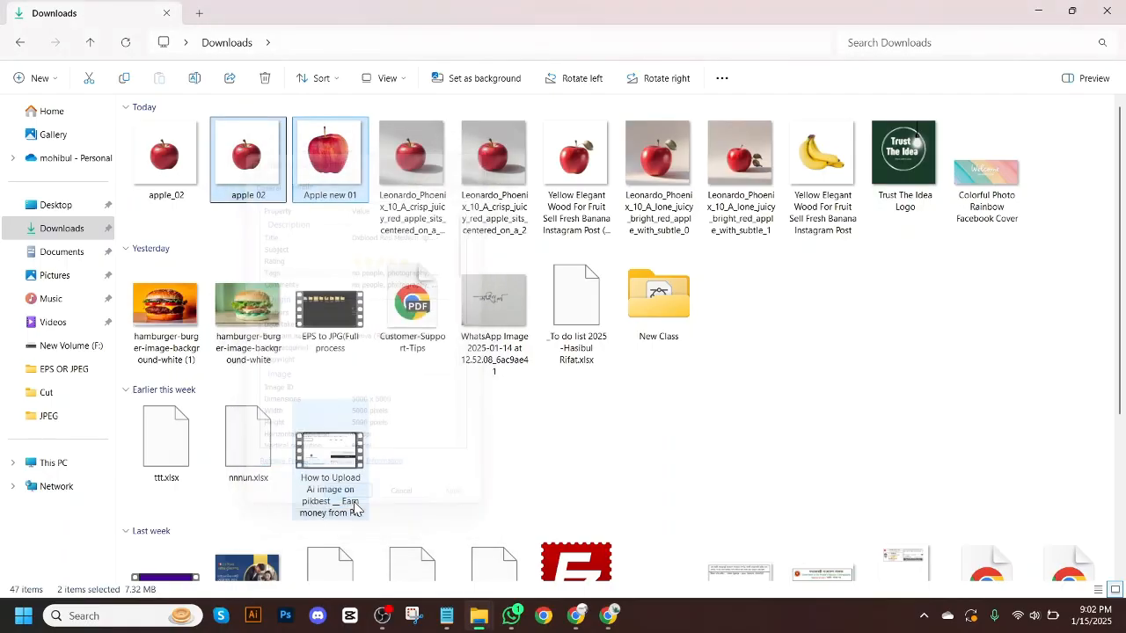
Step: View the banana Instagram post image from the Downloads folder and close the viewer
{"action": "left_click", "coordinate": [861, 373]}
{"action": "left_click_drag", "start_coordinate": [343, 227], "coordinate": [275, 190]}
{"action": "double_click", "coordinate": [825, 167]}
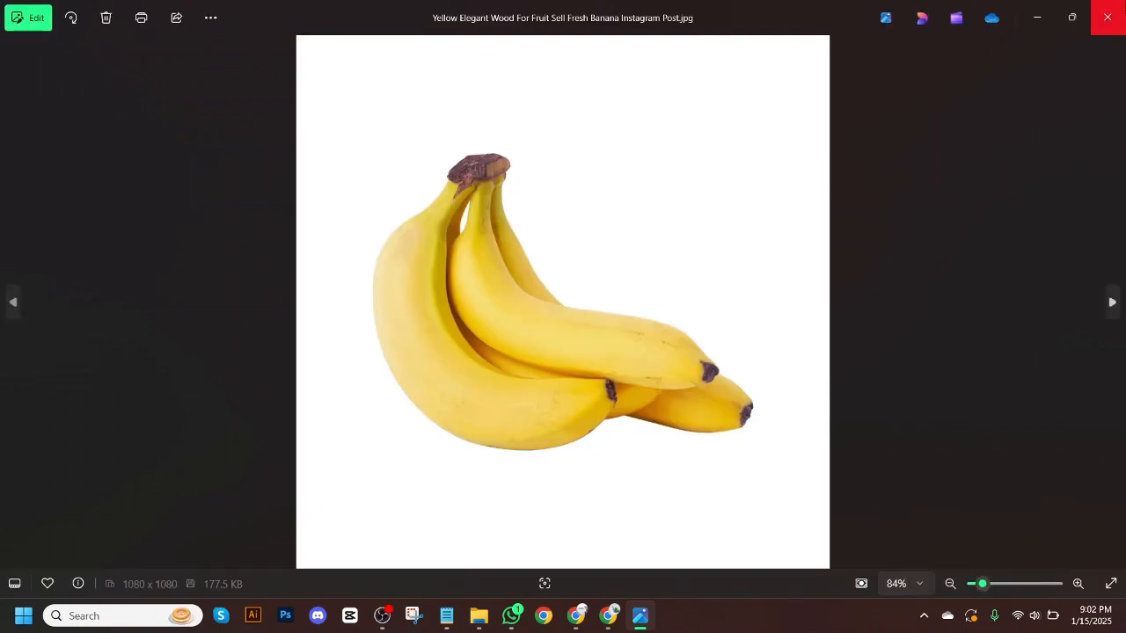
{"action": "left_click", "coordinate": [1107, 17]}
Step: Switch back to the browser and open the file upload page on Adobe Stock Contributor
{"action": "left_click", "coordinate": [584, 615]}
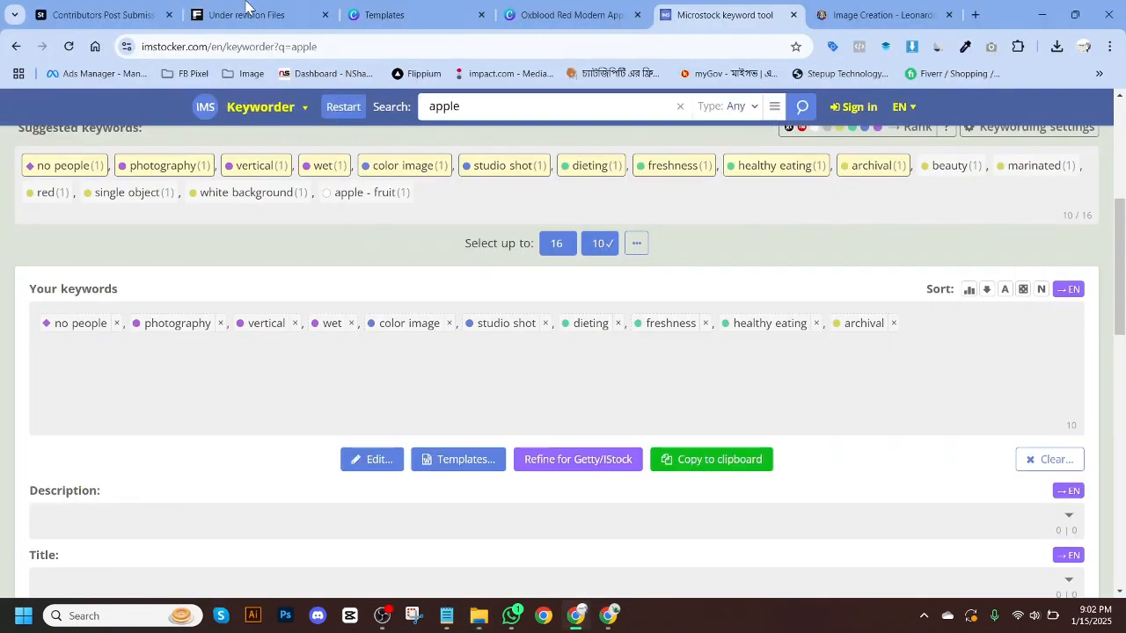
{"action": "left_click", "coordinate": [132, 12]}
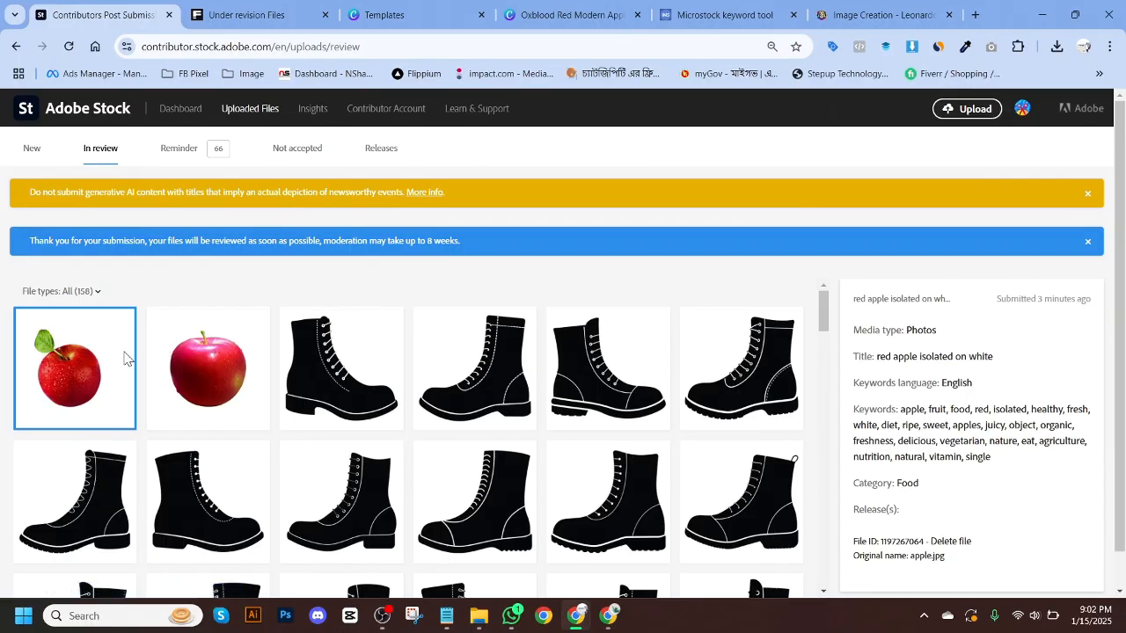
{"action": "left_click", "coordinate": [975, 110]}
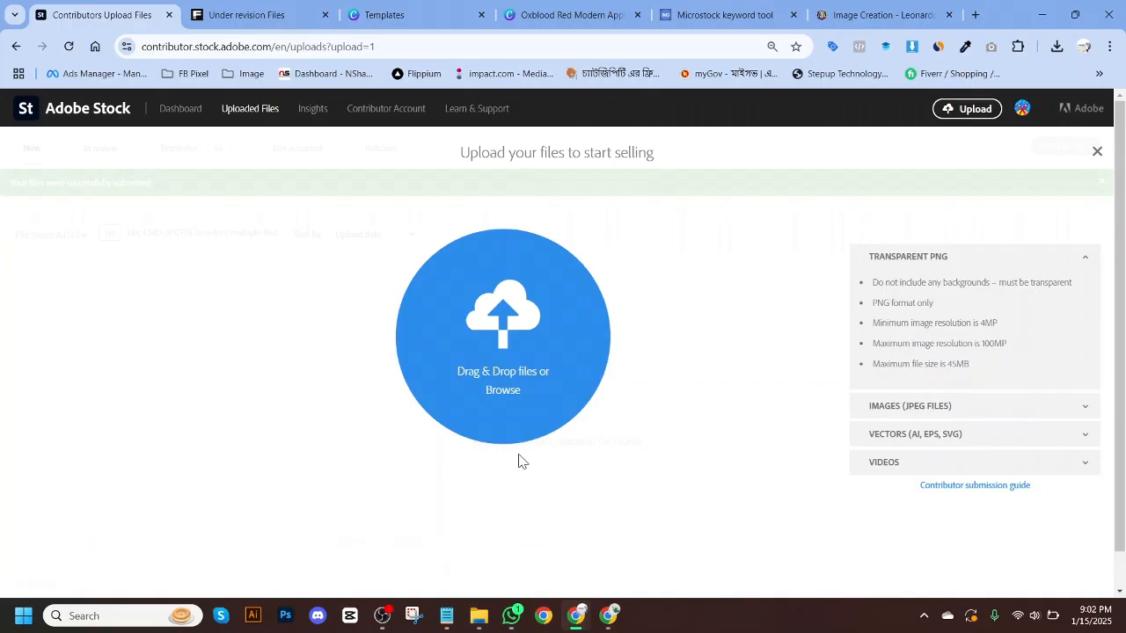
{"action": "left_click", "coordinate": [499, 398]}
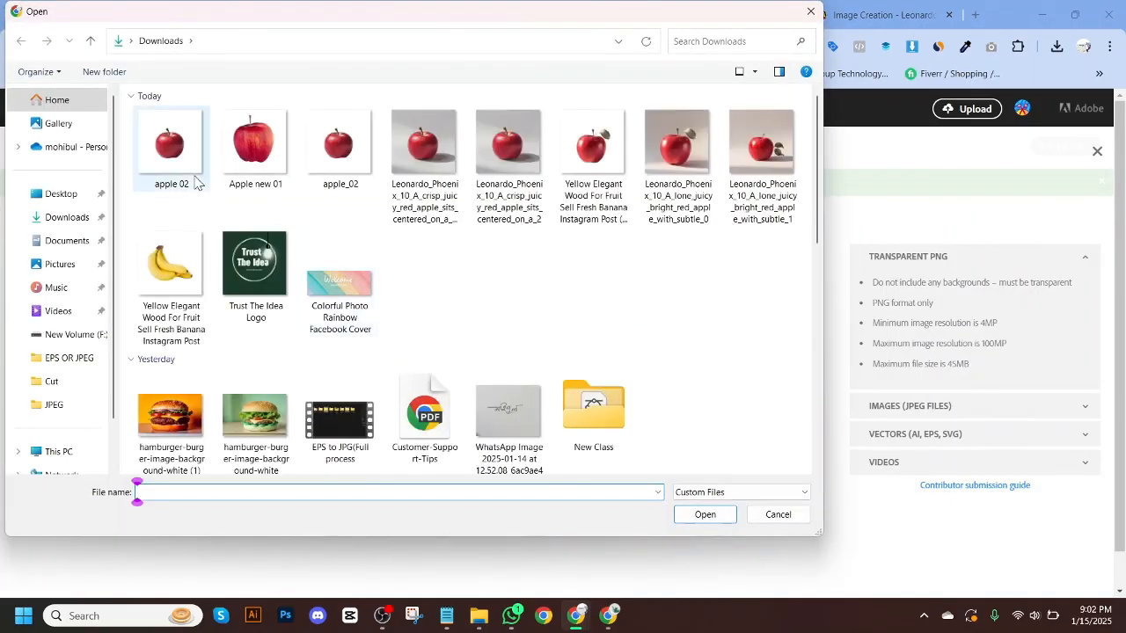
{"action": "left_click", "coordinate": [284, 160]}
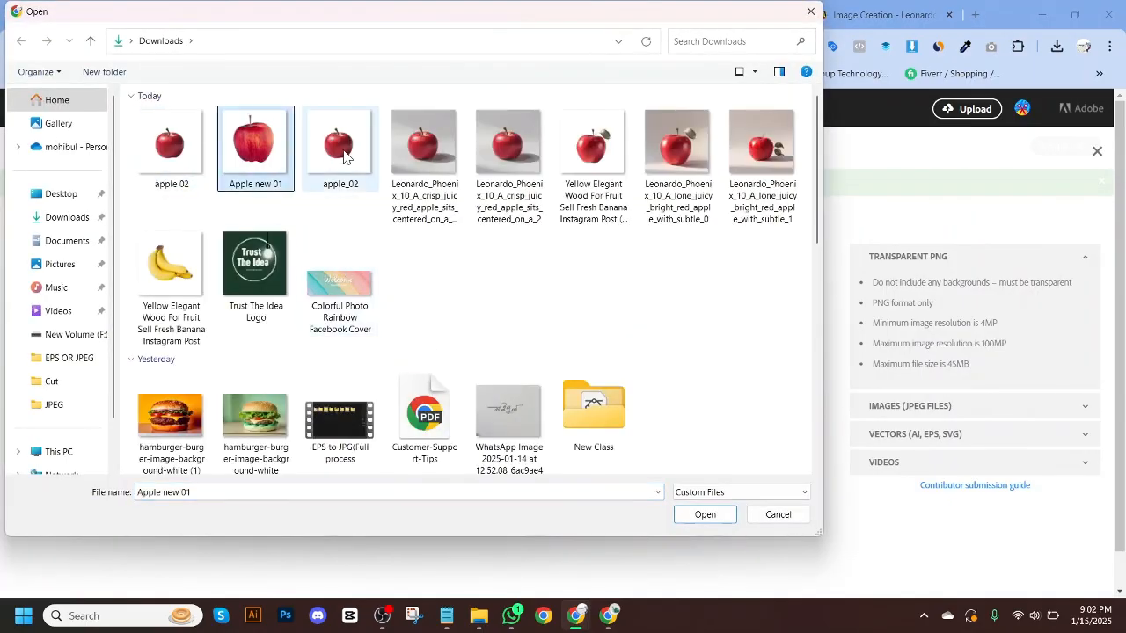
{"action": "left_click", "coordinate": [344, 157], "text": "ctrl"}
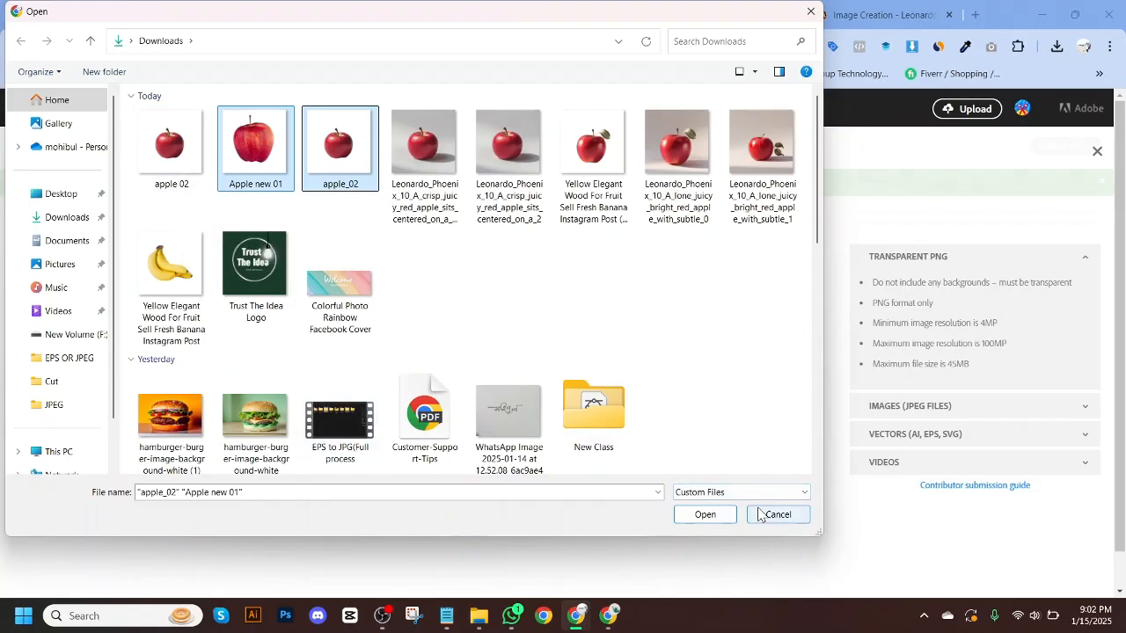
{"action": "left_click", "coordinate": [761, 514]}
{"action": "left_click", "coordinate": [478, 615]}
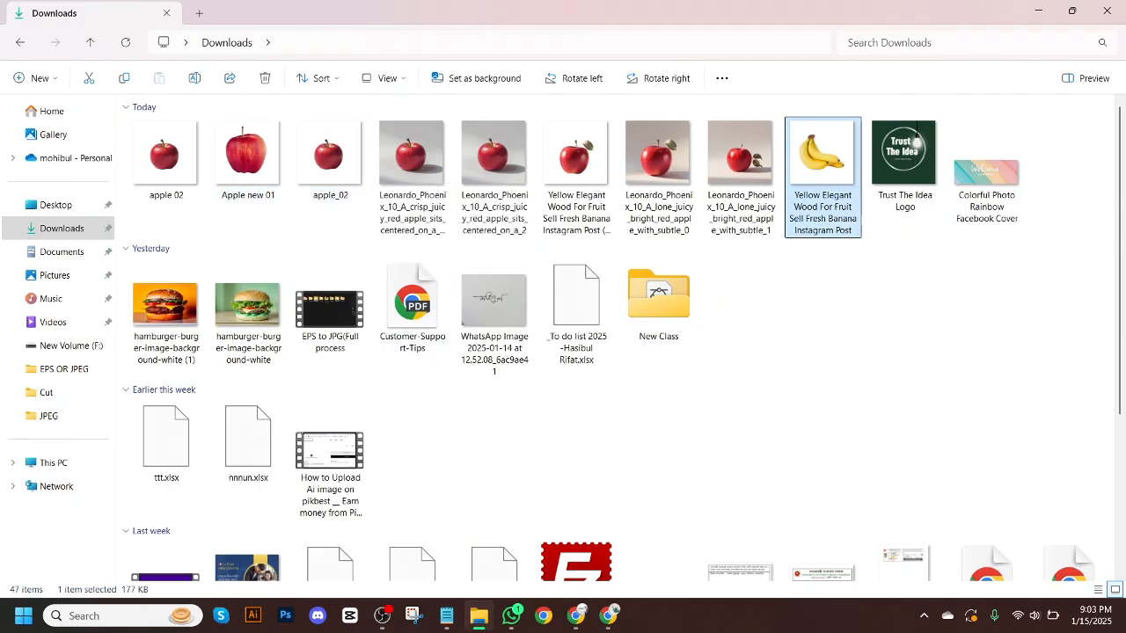
{"action": "left_click", "coordinate": [578, 618]}
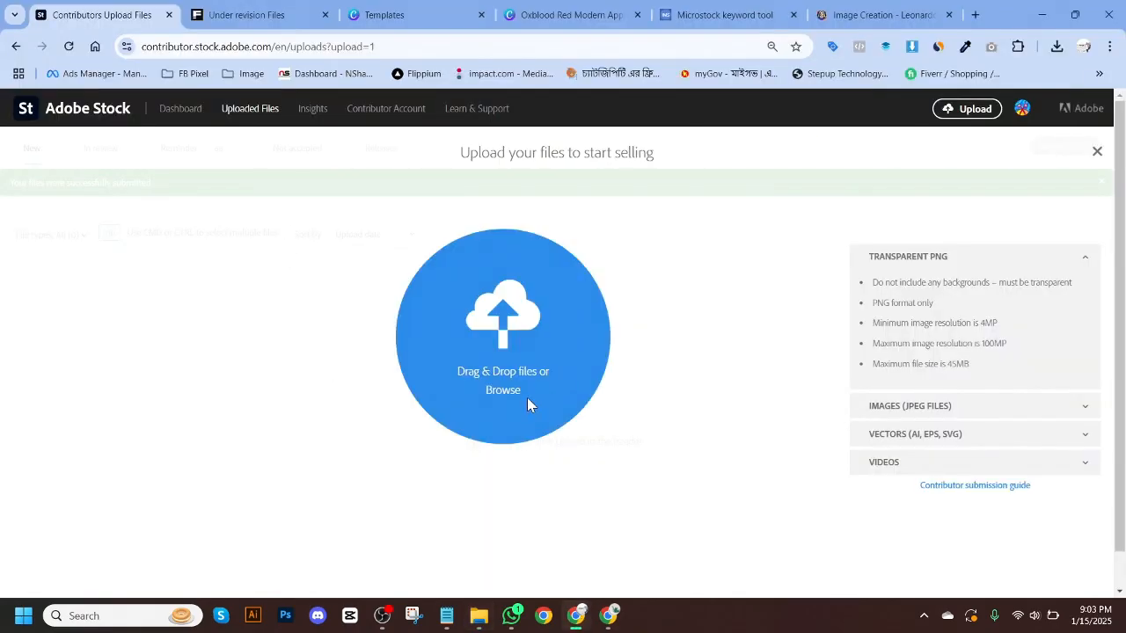
Step: Upload apple 02 and Apple new 01 from the Downloads folder to Adobe Stock
{"action": "left_click", "coordinate": [522, 432]}
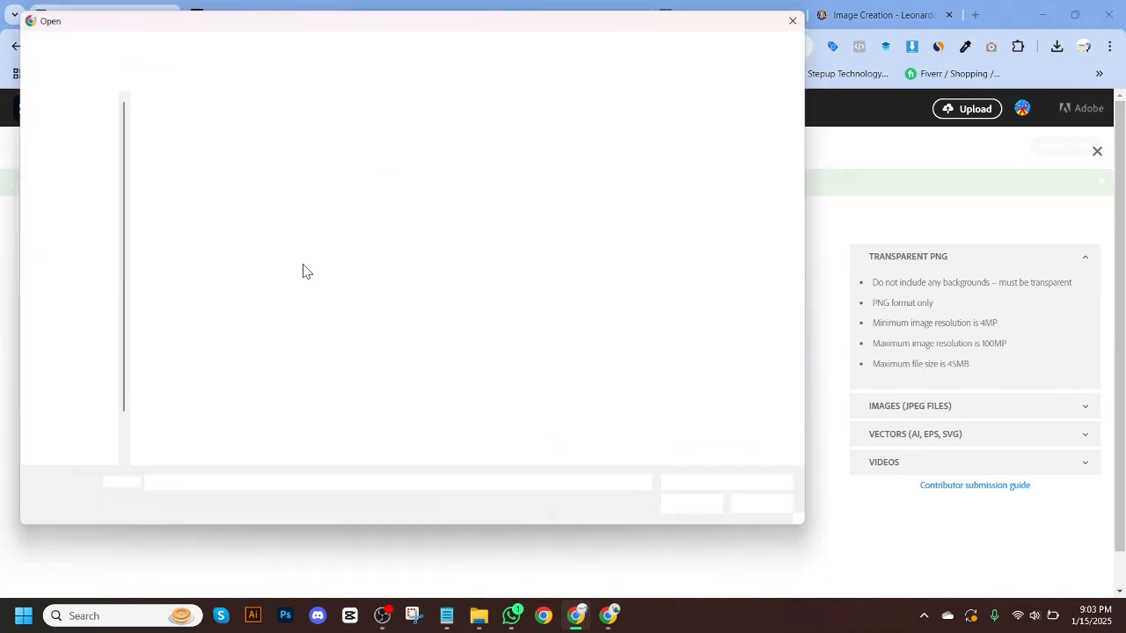
{"action": "left_click", "coordinate": [260, 163]}
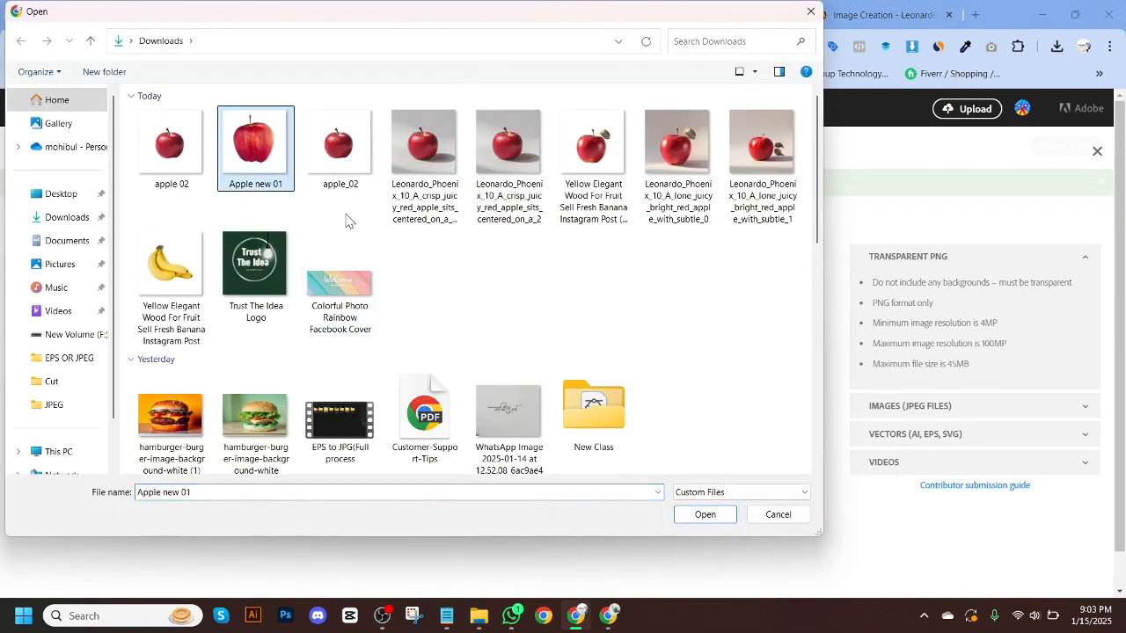
{"action": "left_click", "coordinate": [171, 148], "text": "ctrl"}
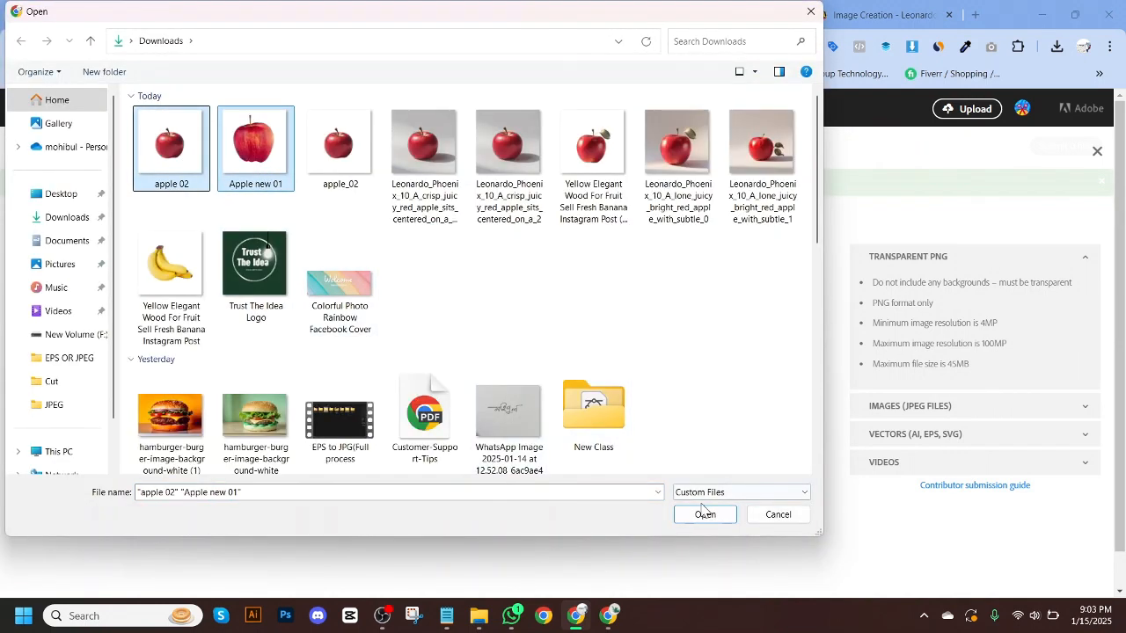
{"action": "left_click", "coordinate": [706, 515]}
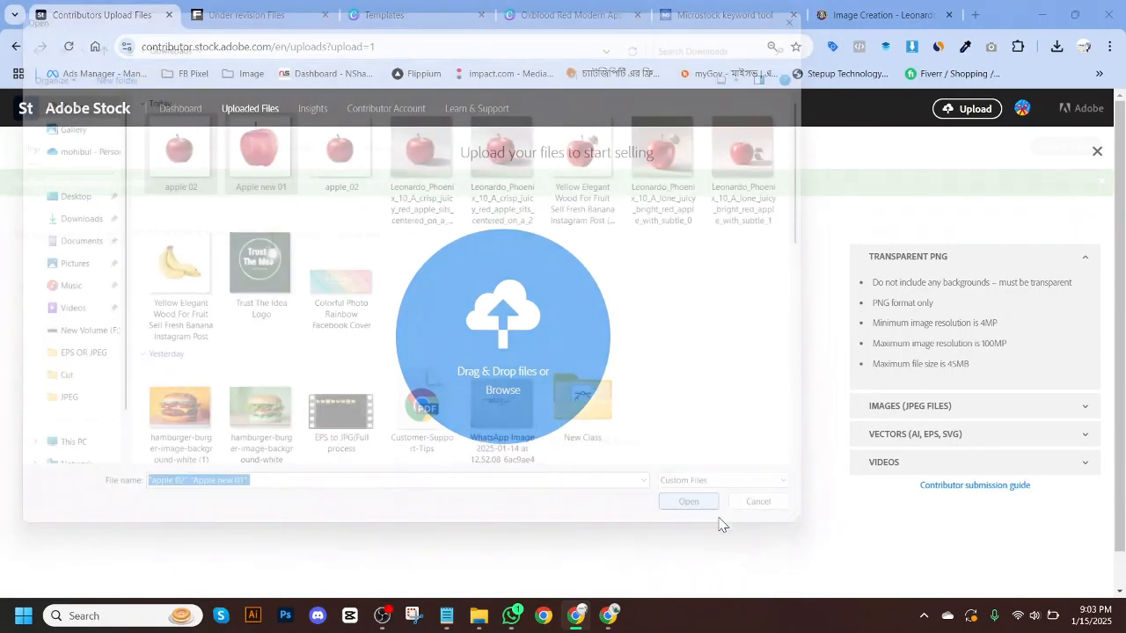
Step: Switch to Freepik Contributor and upload apple 02 and Apple new 01 from the Downloads folder
{"action": "left_click", "coordinate": [255, 14]}
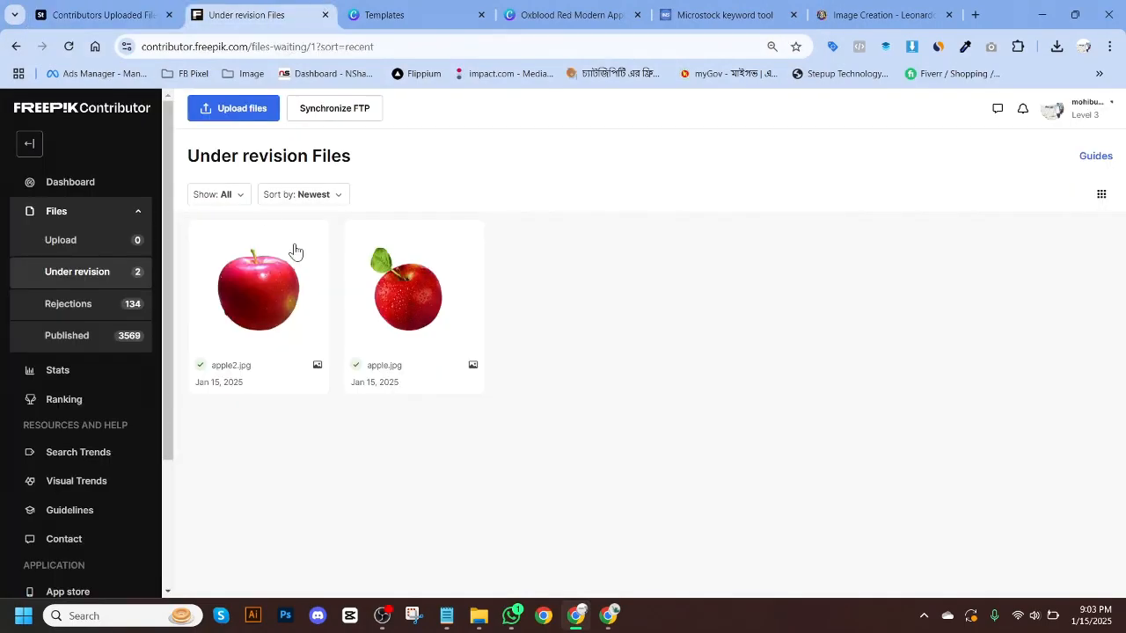
{"action": "left_click", "coordinate": [216, 108]}
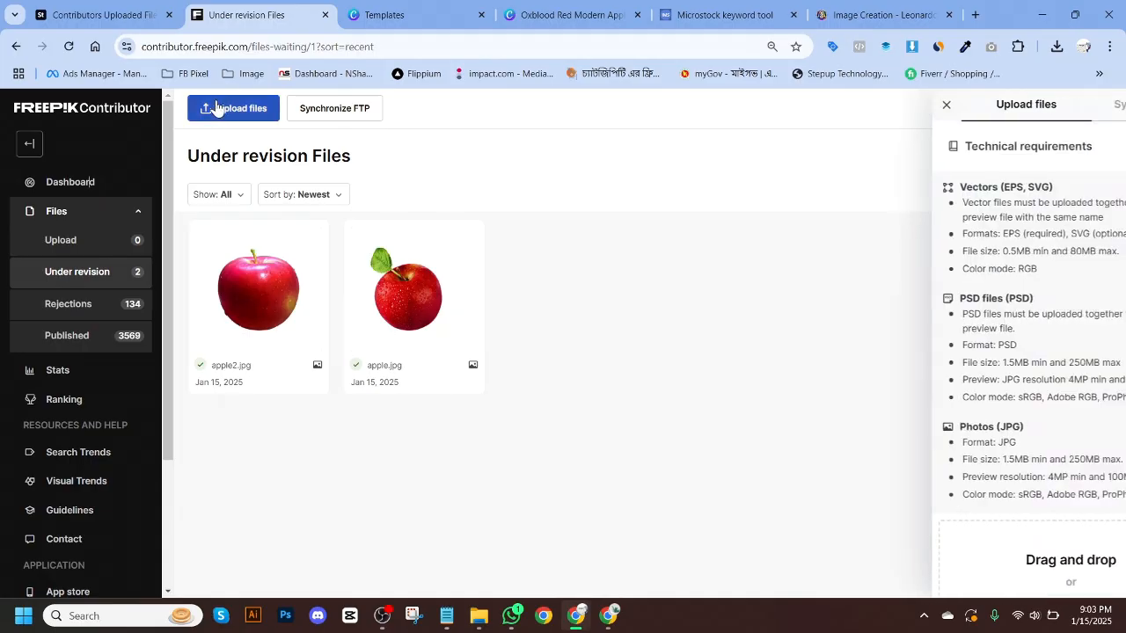
{"action": "left_click", "coordinate": [963, 543]}
{"action": "left_click", "coordinate": [190, 157]}
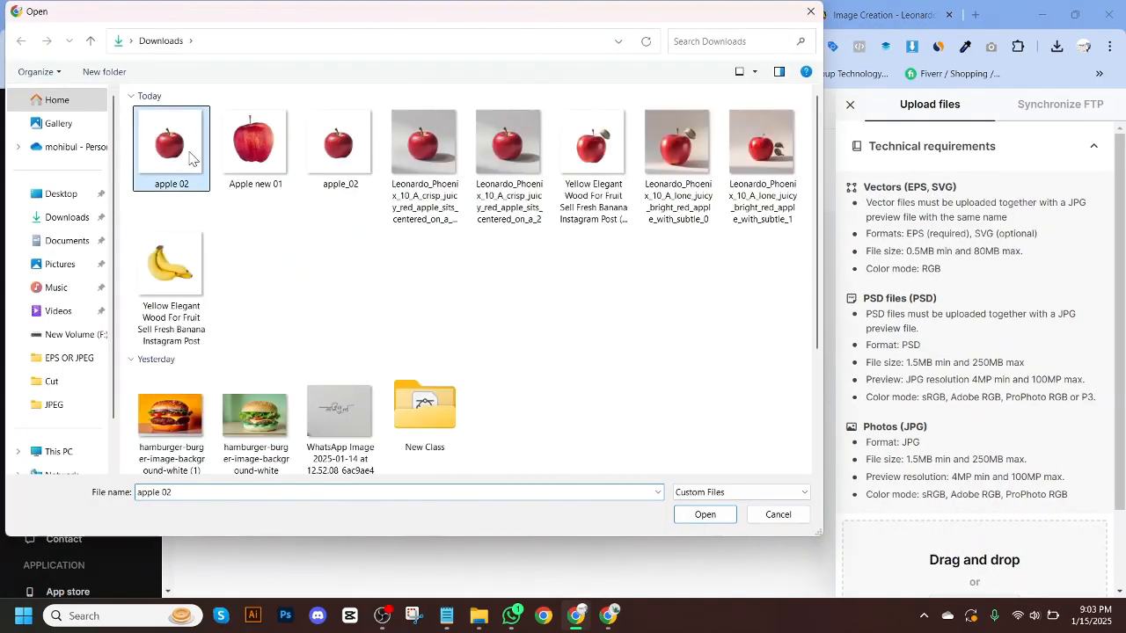
{"action": "left_click", "coordinate": [255, 145], "text": "ctrl"}
{"action": "left_click", "coordinate": [714, 517]}
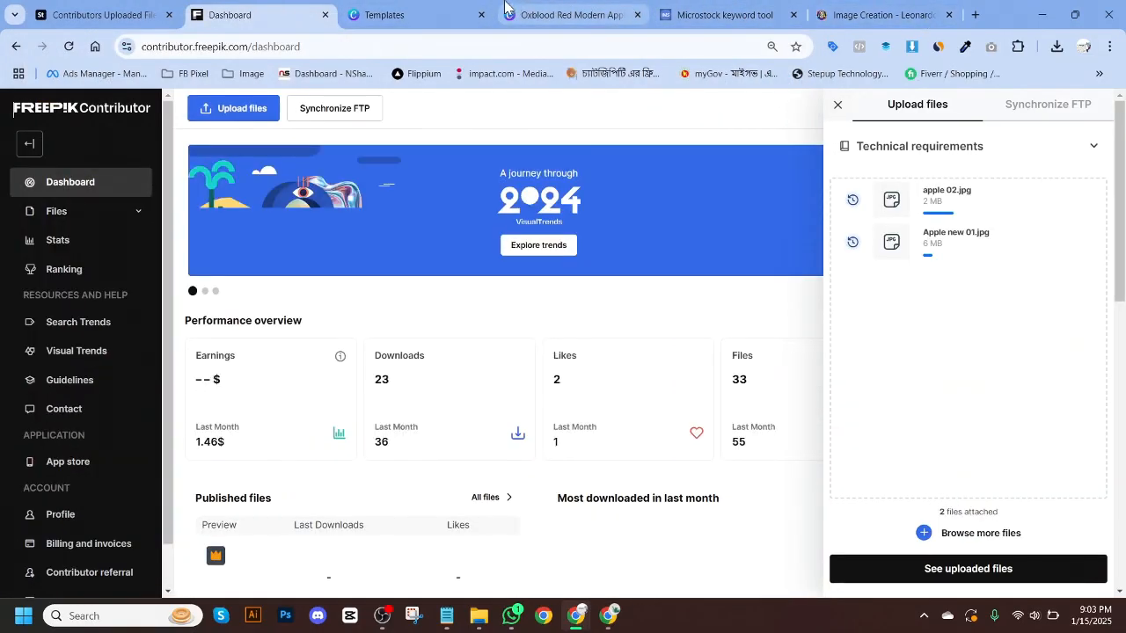
Step: Open the Shutterstock contributor dashboard in place of the Canva templates page and check the upload progress on Freepik and Adobe Stock
{"action": "left_click", "coordinate": [430, 7]}
{"action": "left_click", "coordinate": [239, 76]}
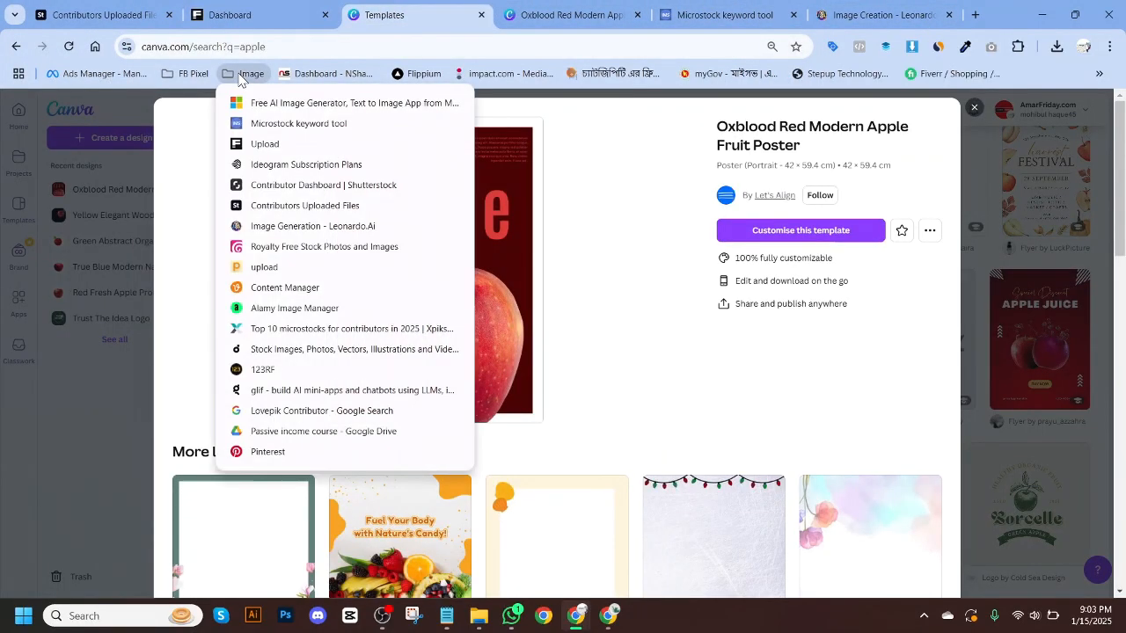
{"action": "left_click", "coordinate": [308, 190]}
{"action": "left_click", "coordinate": [264, 9]}
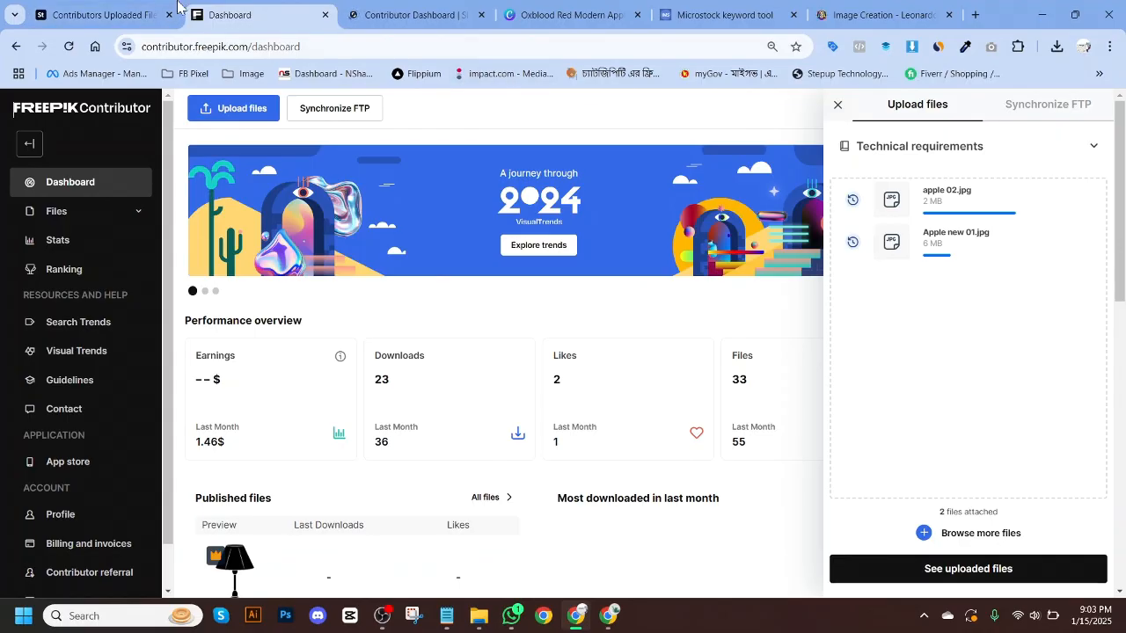
{"action": "left_click", "coordinate": [138, 7]}
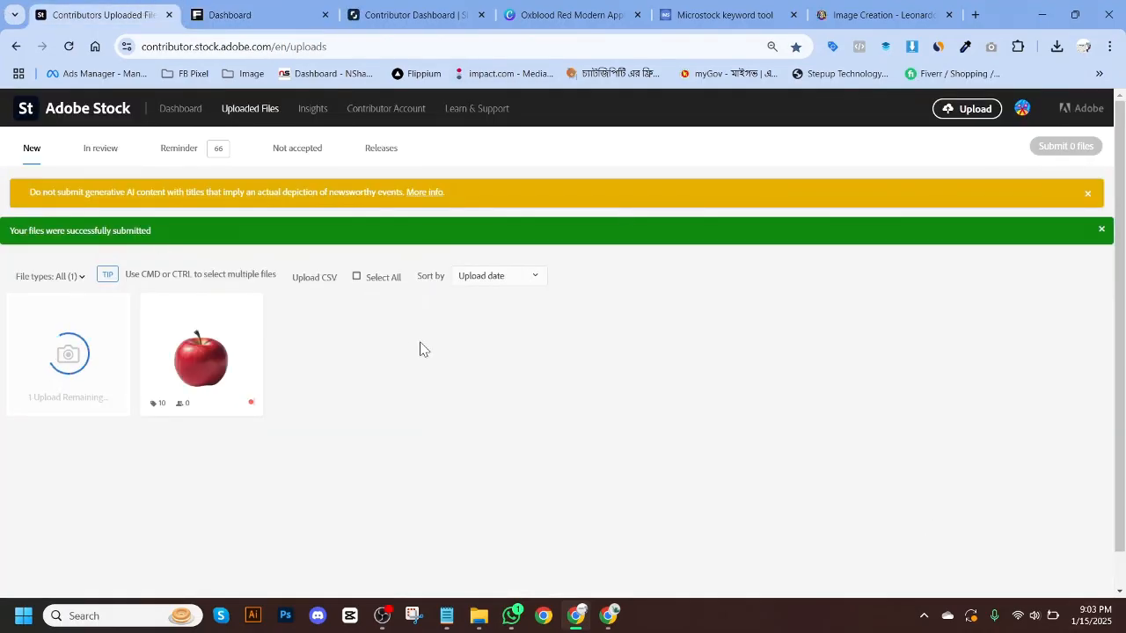
{"action": "left_click", "coordinate": [447, 7]}
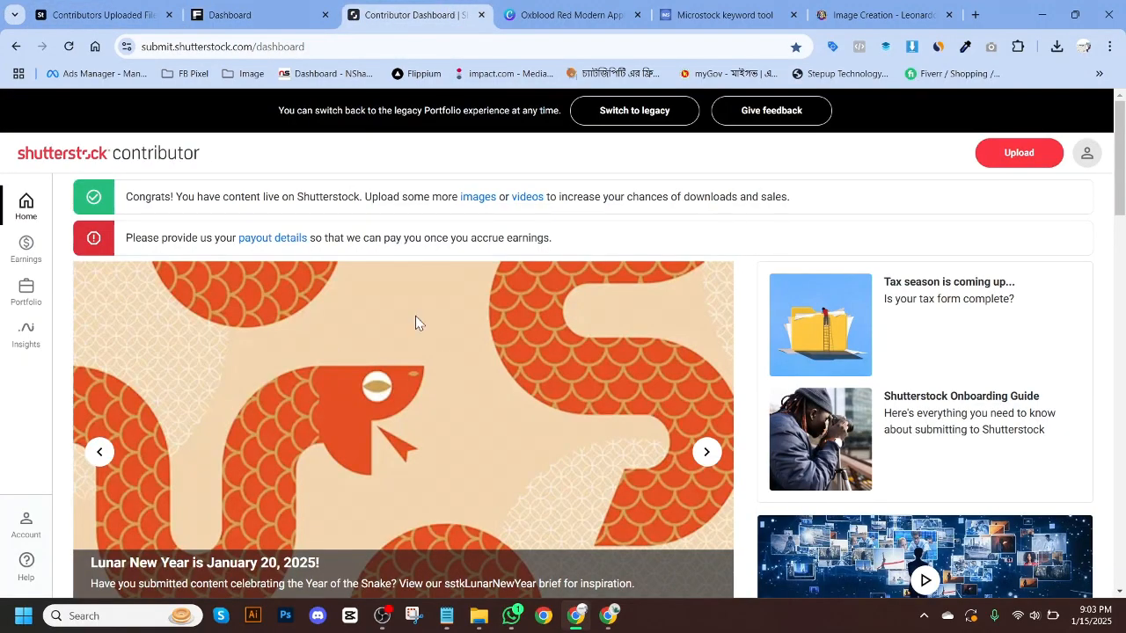
Step: Upload Apple new 01 and apple 02 from the Downloads folder to Shutterstock
{"action": "left_click", "coordinate": [1018, 153]}
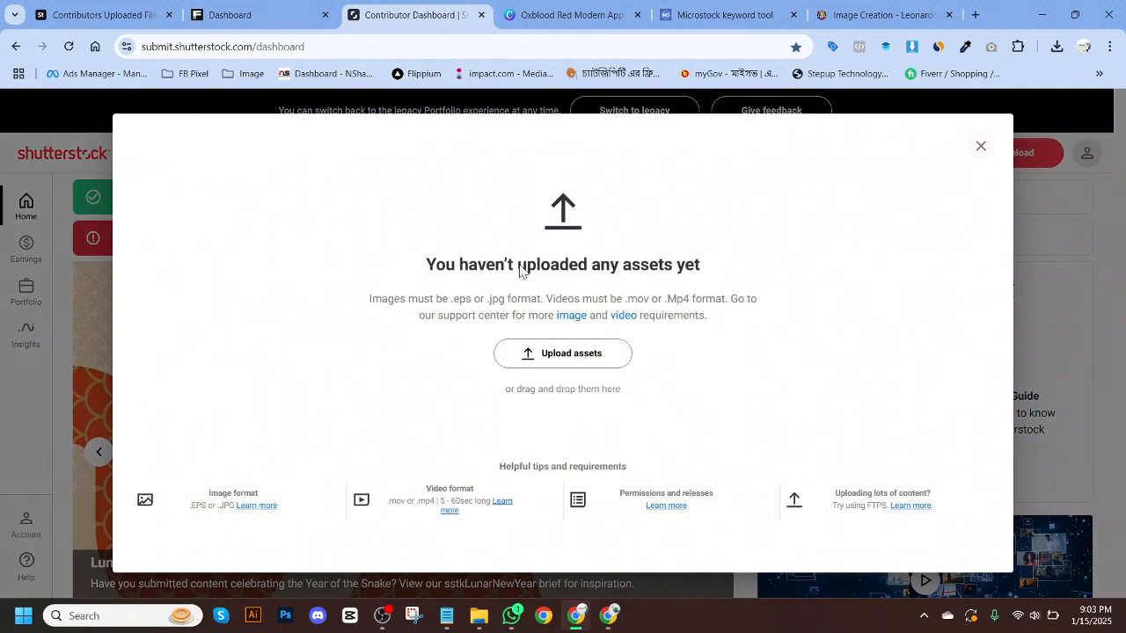
{"action": "left_click", "coordinate": [550, 355]}
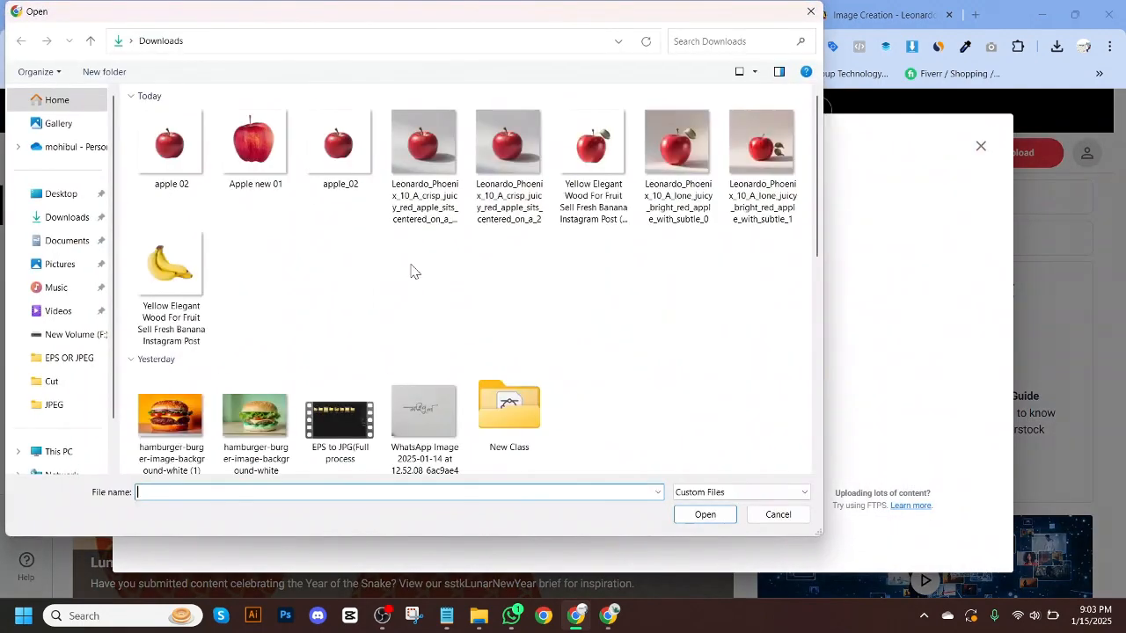
{"action": "left_click", "coordinate": [255, 146]}
{"action": "left_click", "coordinate": [170, 145], "text": "ctrl"}
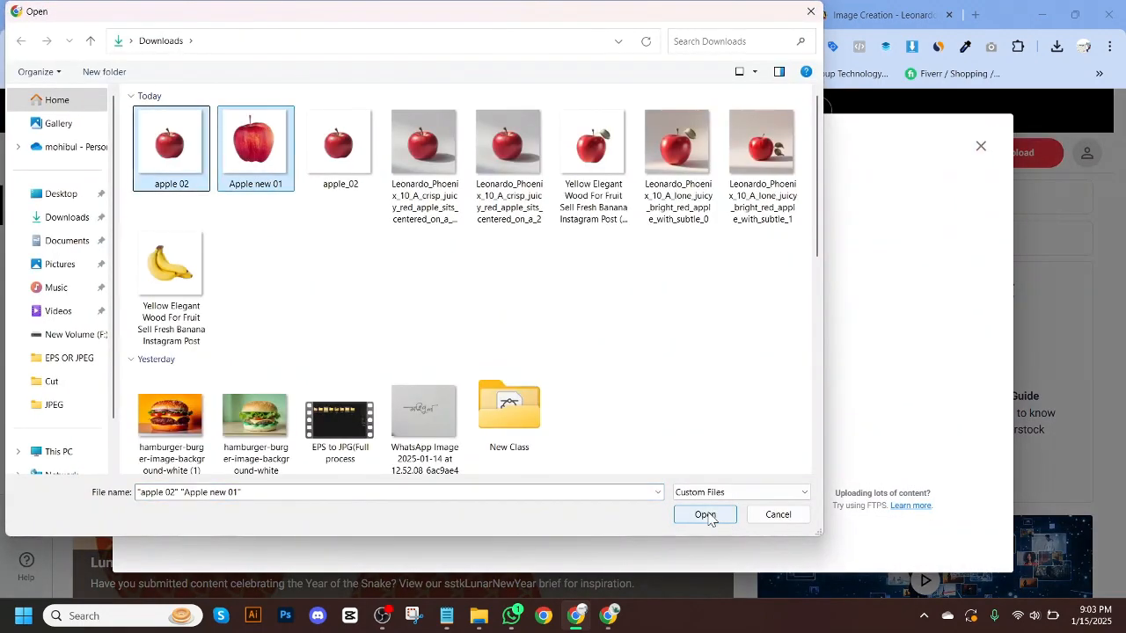
{"action": "left_click", "coordinate": [704, 515]}
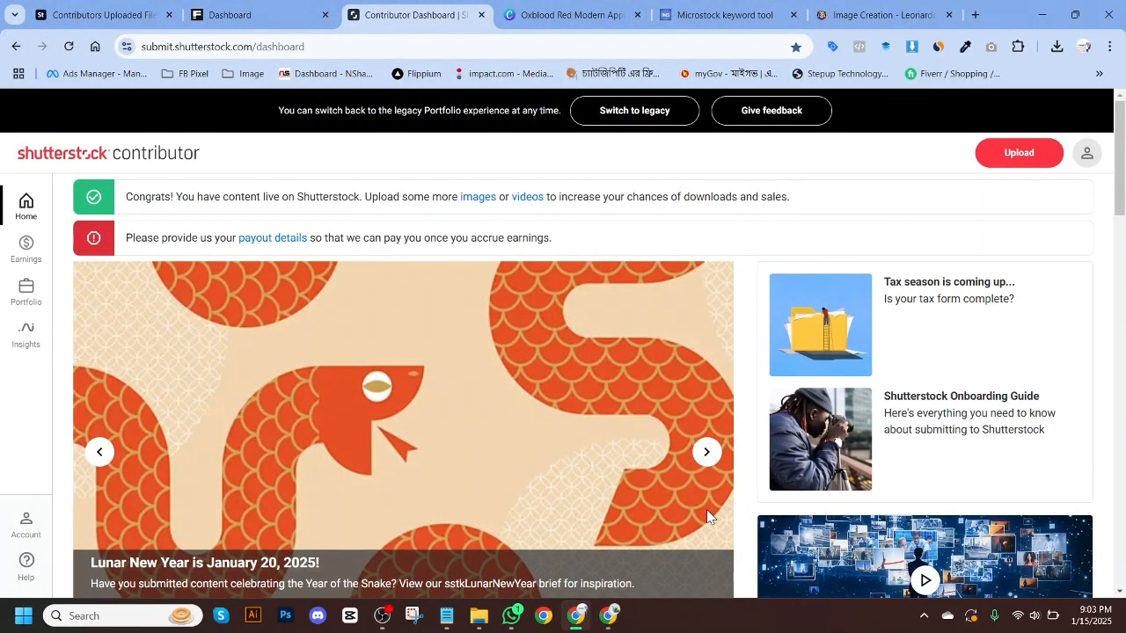
Step: Look over the Shutterstock dashboard and check the progress of the apple uploads on Freepik, Adobe Stock and Shutterstock
{"action": "scroll", "coordinate": [708, 514], "scroll_direction": "down", "scroll_amount": 4}
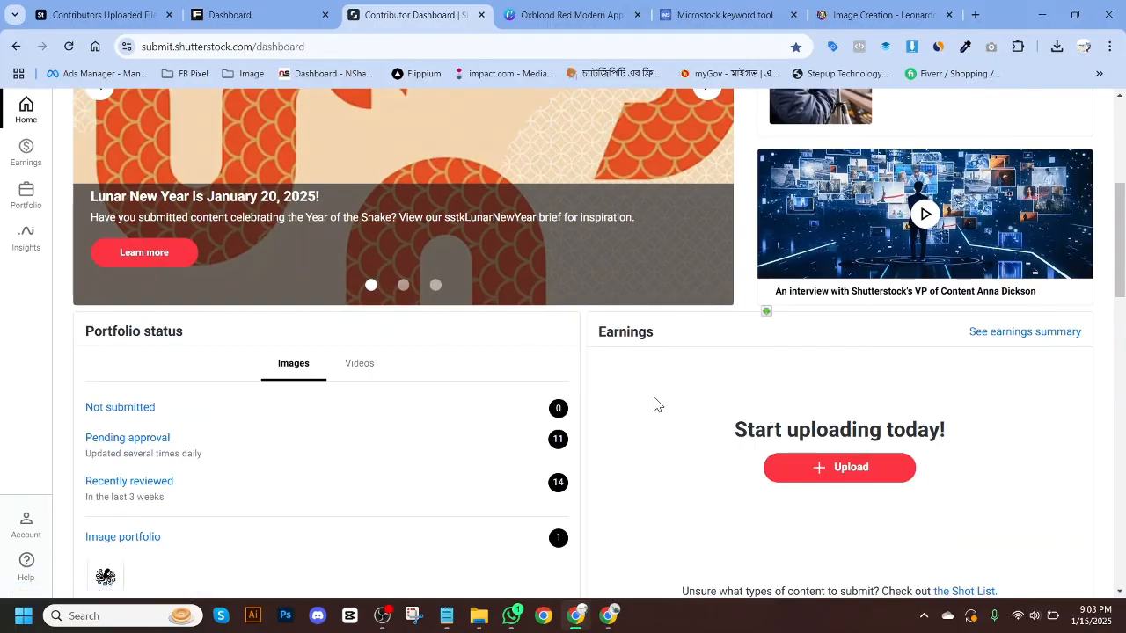
{"action": "scroll", "coordinate": [347, 384], "scroll_direction": "down", "scroll_amount": 3}
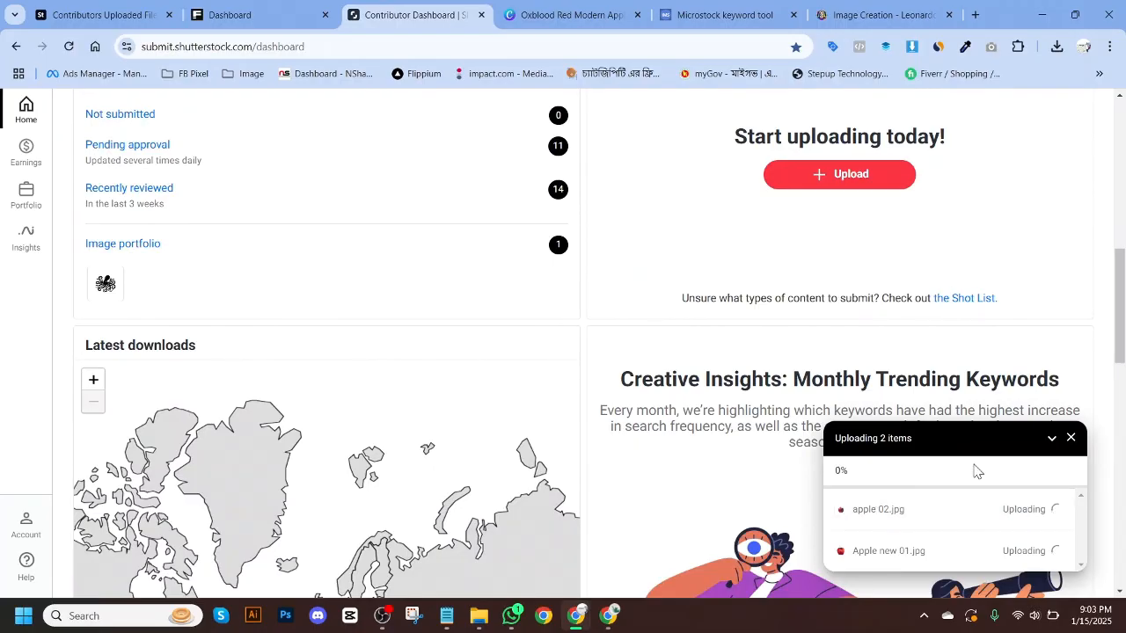
{"action": "scroll", "coordinate": [950, 465], "scroll_direction": "up", "scroll_amount": 4}
{"action": "scroll", "coordinate": [646, 413], "scroll_direction": "up", "scroll_amount": 3}
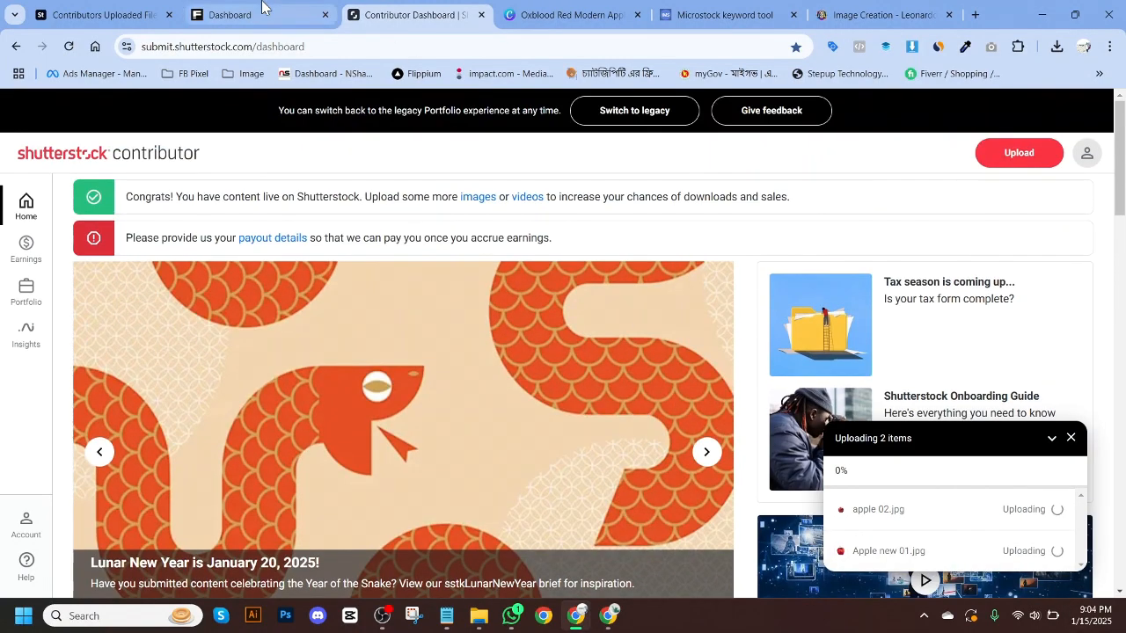
{"action": "left_click", "coordinate": [233, 15]}
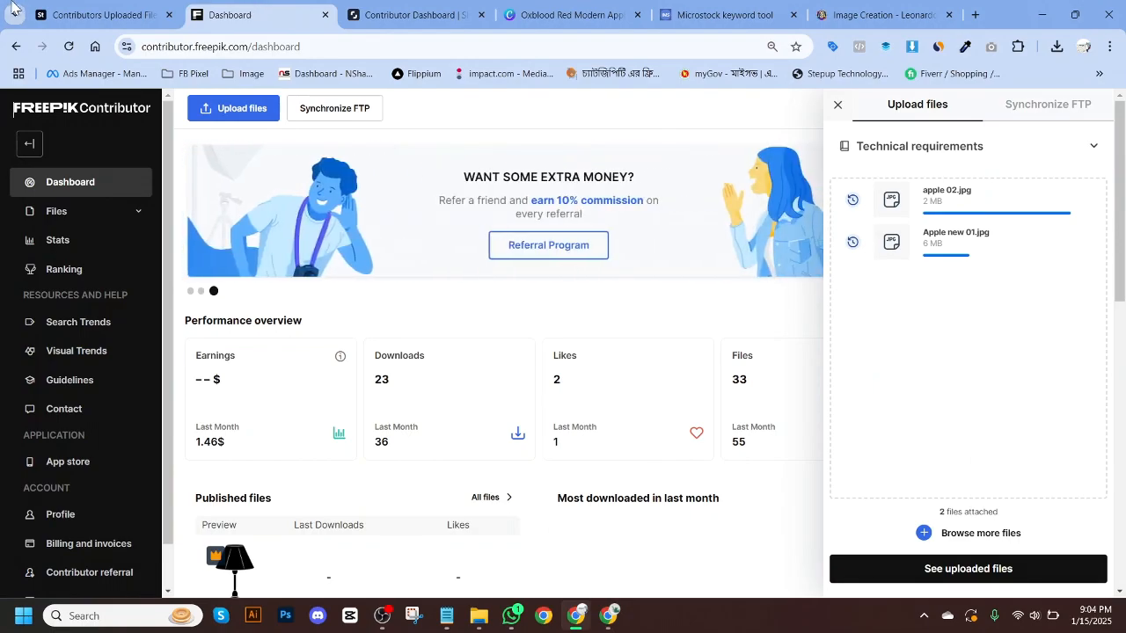
{"action": "left_click", "coordinate": [113, 14]}
{"action": "scroll", "coordinate": [417, 418], "scroll_direction": "down", "scroll_amount": 1}
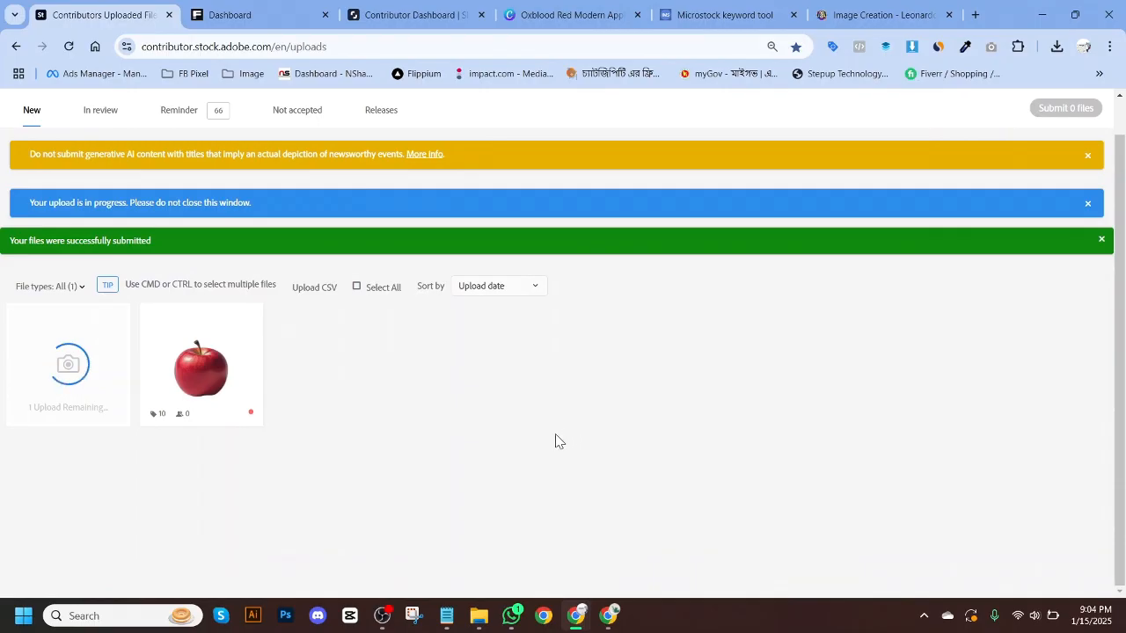
{"action": "left_click", "coordinate": [233, 15]}
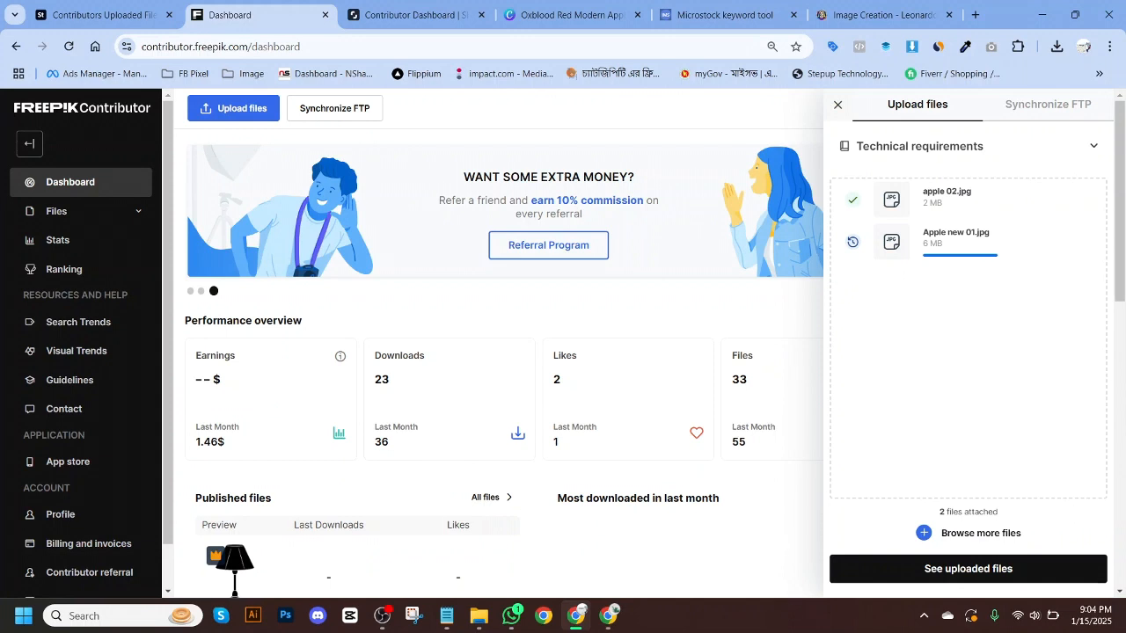
{"action": "left_click", "coordinate": [414, 15]}
{"action": "scroll", "coordinate": [588, 351], "scroll_direction": "down", "scroll_amount": 1}
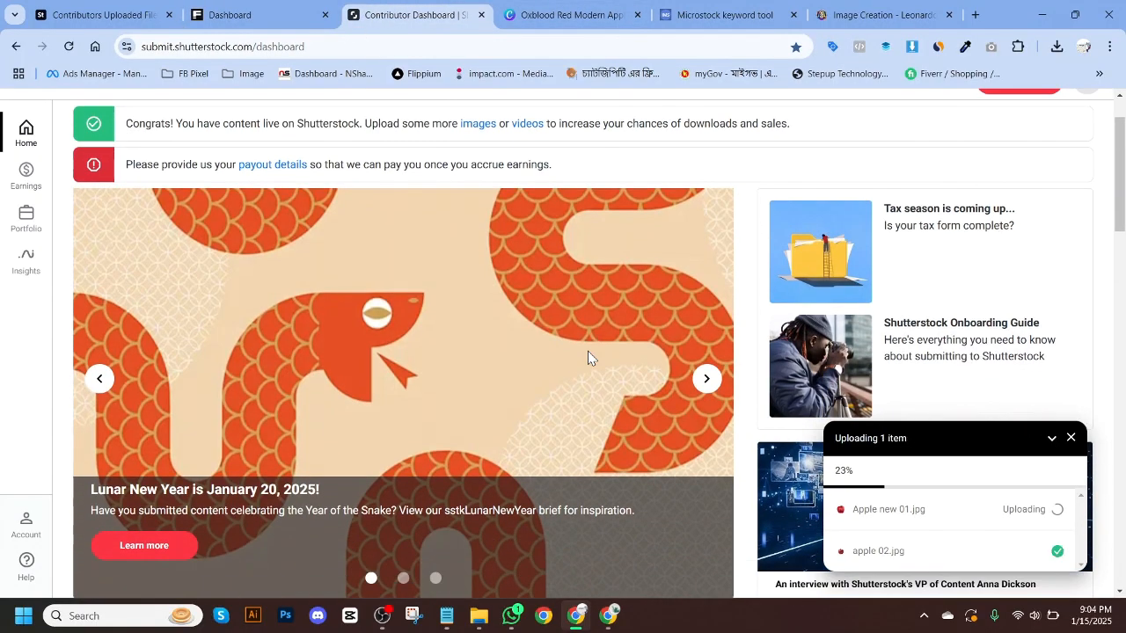
Step: Select both uploaded apple files on Adobe Stock and answer No for recognizable people or property
{"action": "left_click", "coordinate": [120, 5]}
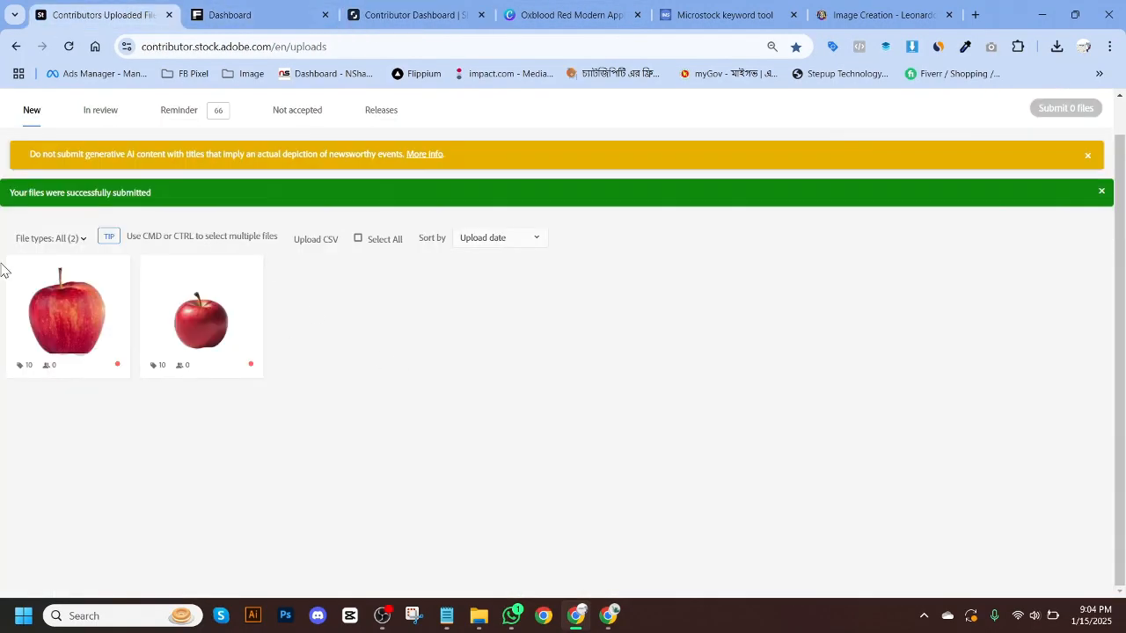
{"action": "left_click", "coordinate": [70, 304]}
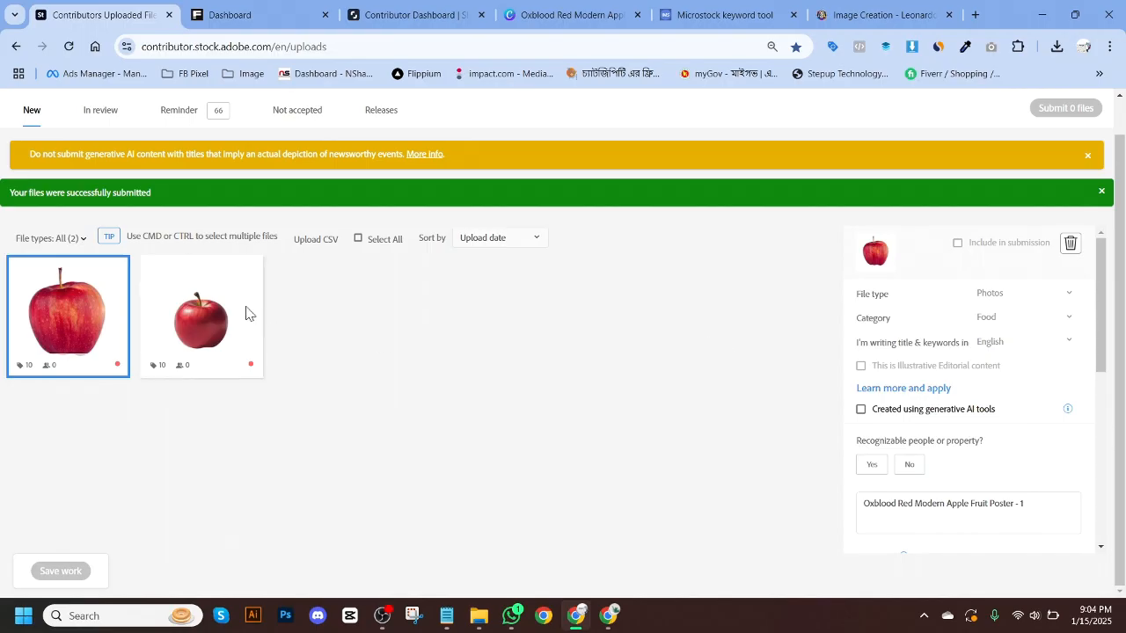
{"action": "left_click", "coordinate": [358, 239]}
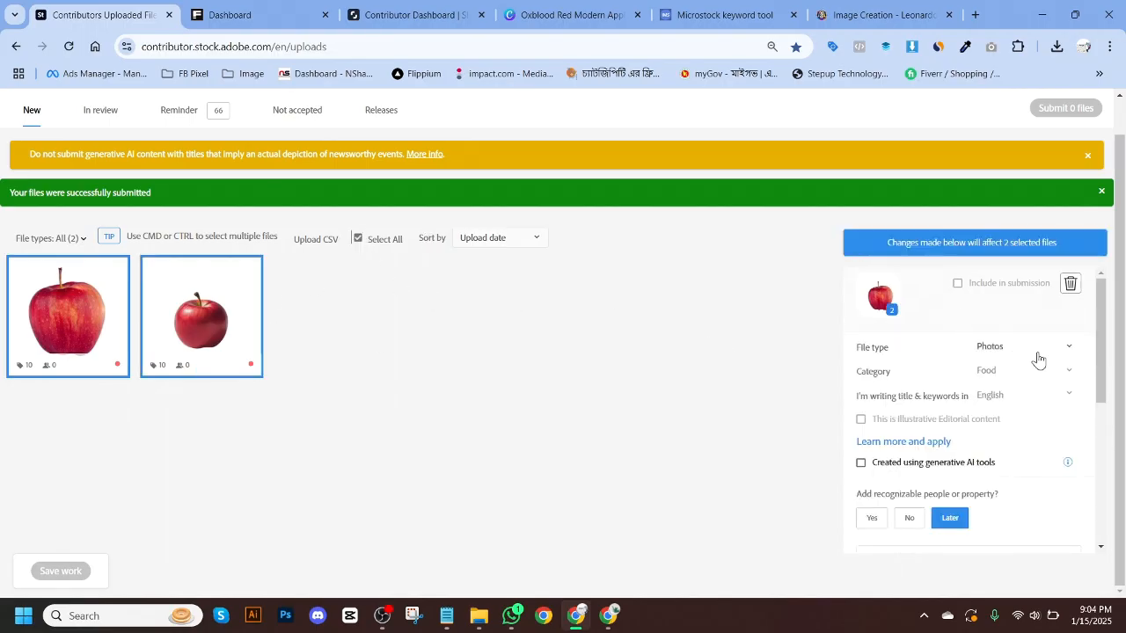
{"action": "scroll", "coordinate": [1011, 396], "scroll_direction": "down", "scroll_amount": 2}
{"action": "left_click", "coordinate": [914, 377]}
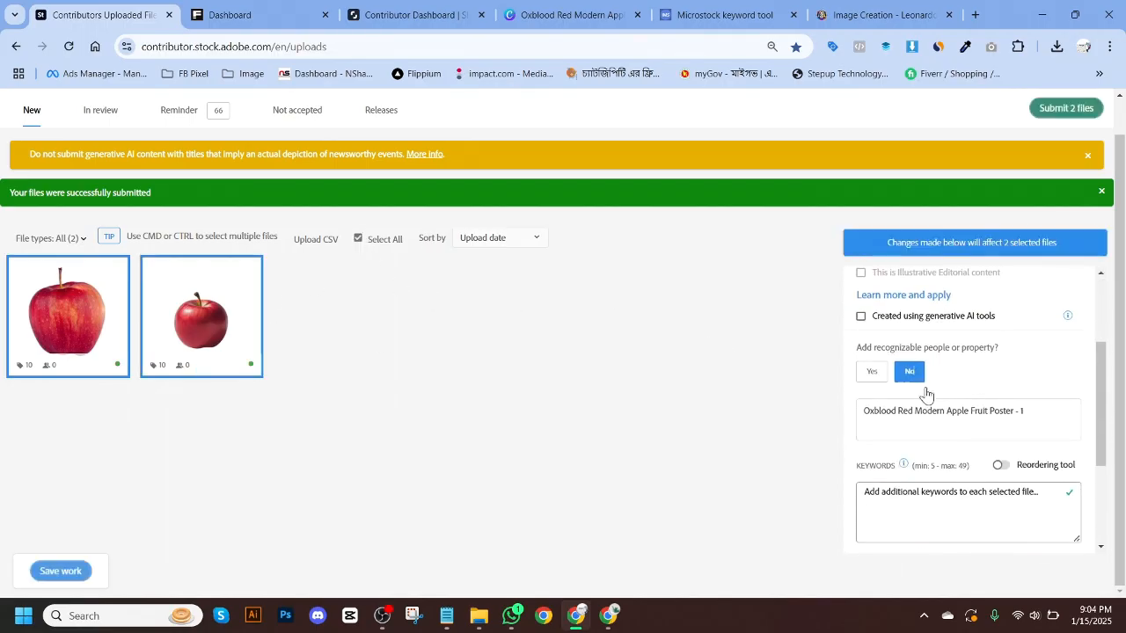
Step: Add the copied keywords "no people, photography, vertical, wet, color image, studio shot, dieting, freshness, healthy eating, archival" to both Adobe Stock files
{"action": "scroll", "coordinate": [930, 422], "scroll_direction": "down", "scroll_amount": 1}
{"action": "left_click", "coordinate": [924, 426]}
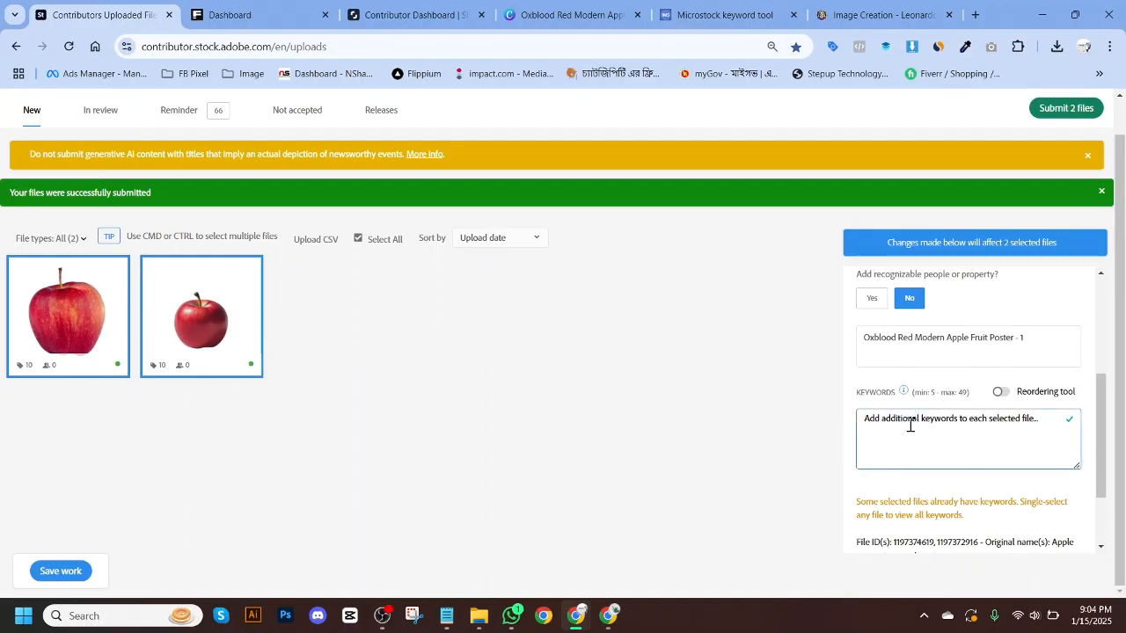
{"action": "key", "text": "super+v"}
{"action": "left_click", "coordinate": [923, 256]}
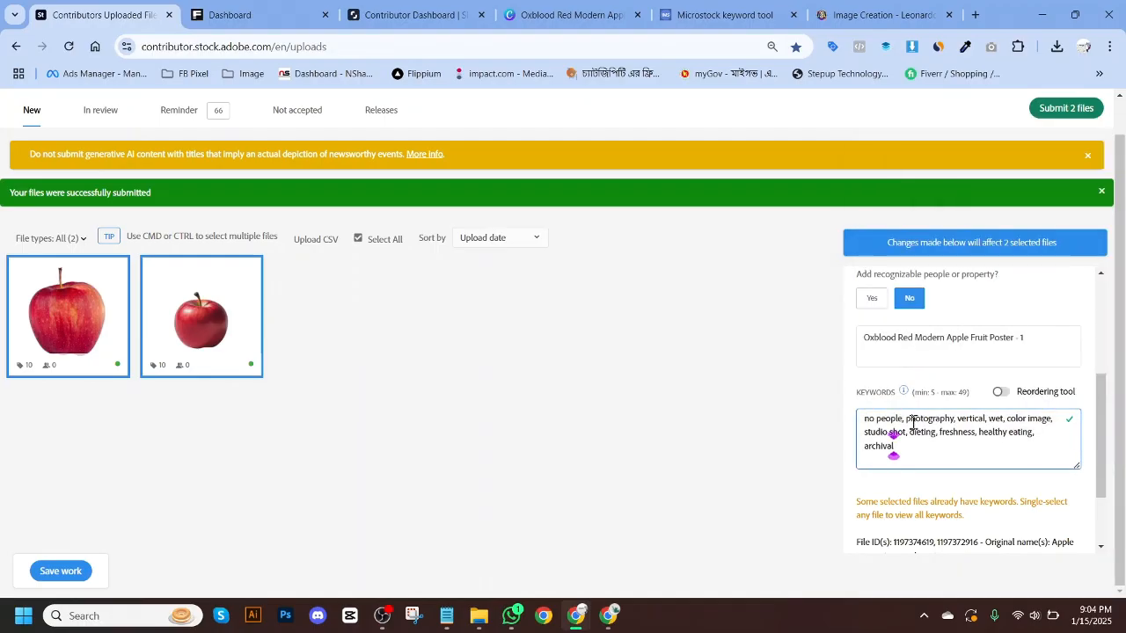
Step: Copy the title "Ripe apple with leaf" from the matching apple result in IMS Keyworder
{"action": "left_click", "coordinate": [714, 14]}
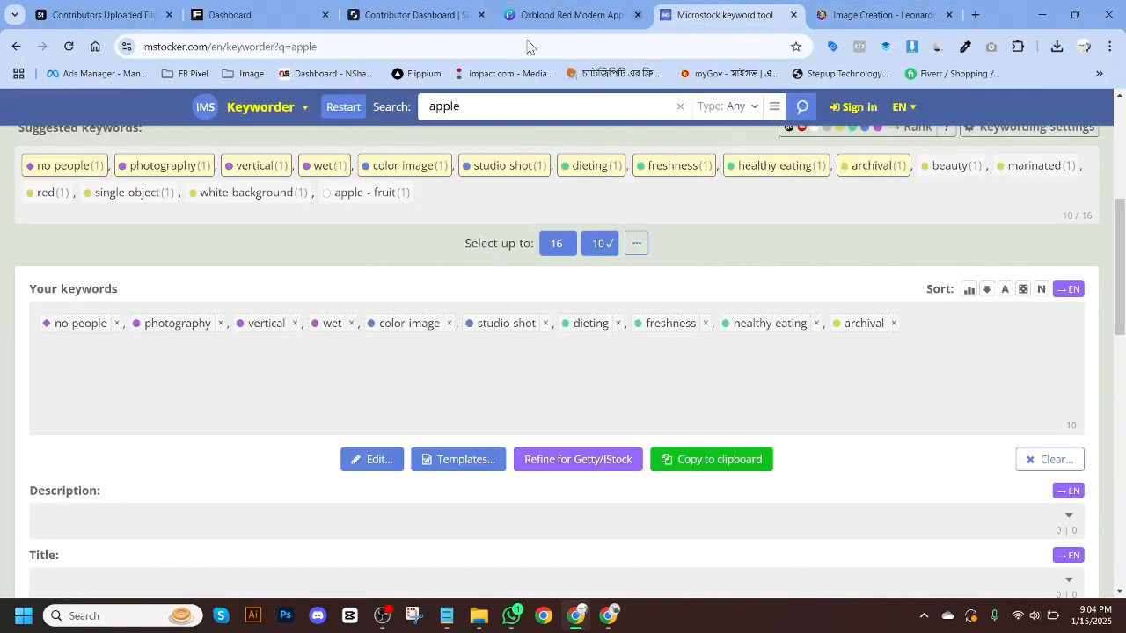
{"action": "scroll", "coordinate": [565, 376], "scroll_direction": "up", "scroll_amount": 4}
{"action": "mouse_move", "coordinate": [572, 426]}
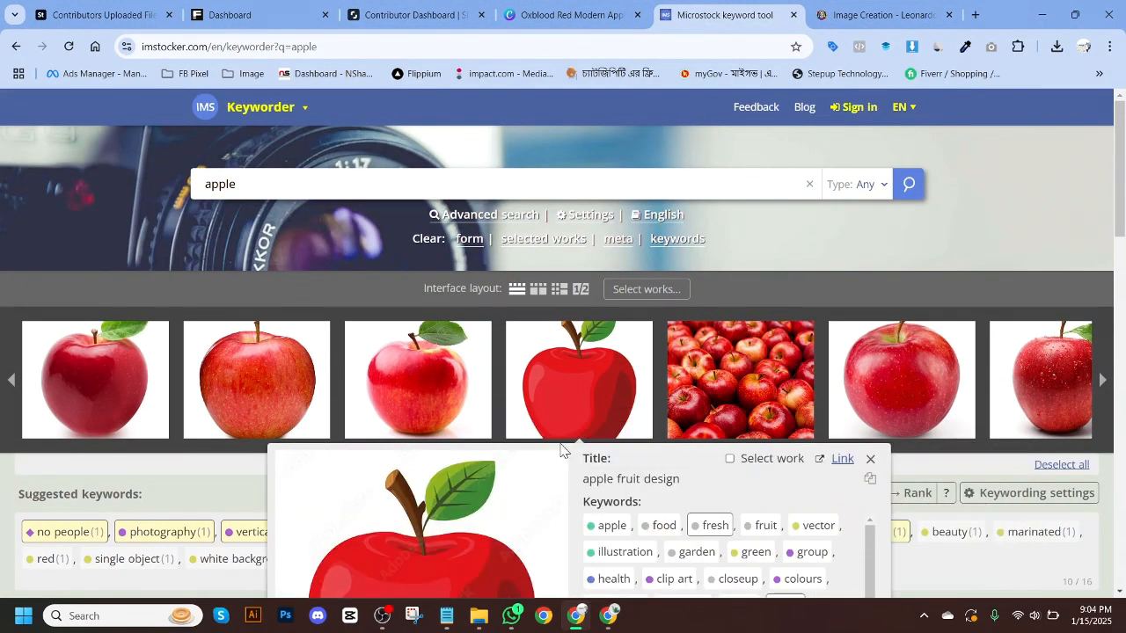
{"action": "mouse_move", "coordinate": [459, 424]}
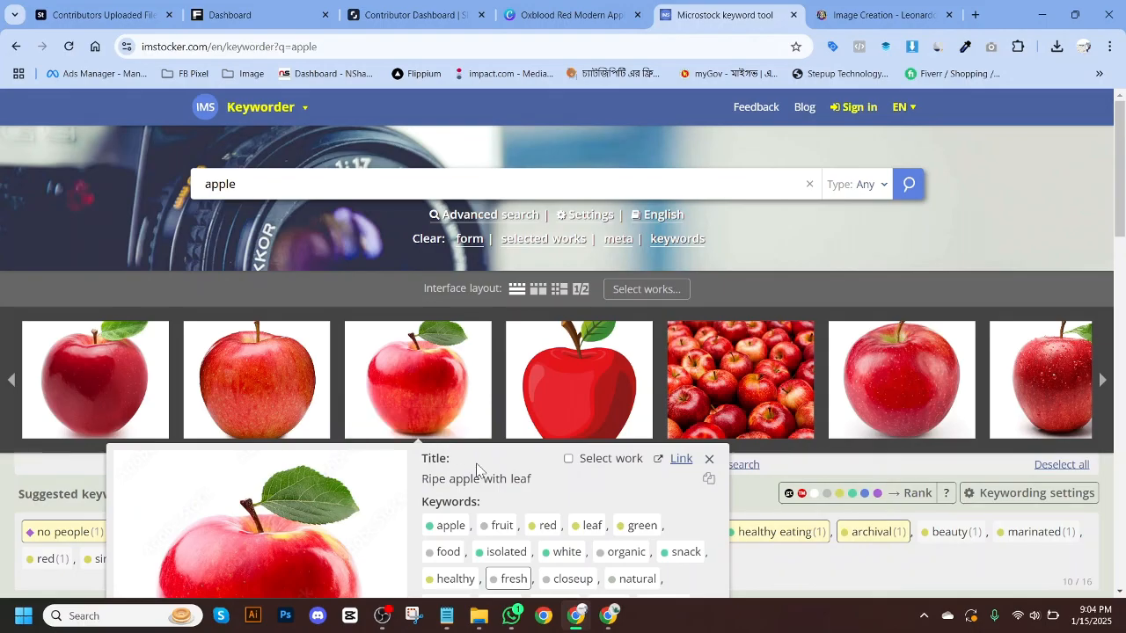
{"action": "triple_click", "coordinate": [483, 479]}
{"action": "key", "text": "ctrl+c"}
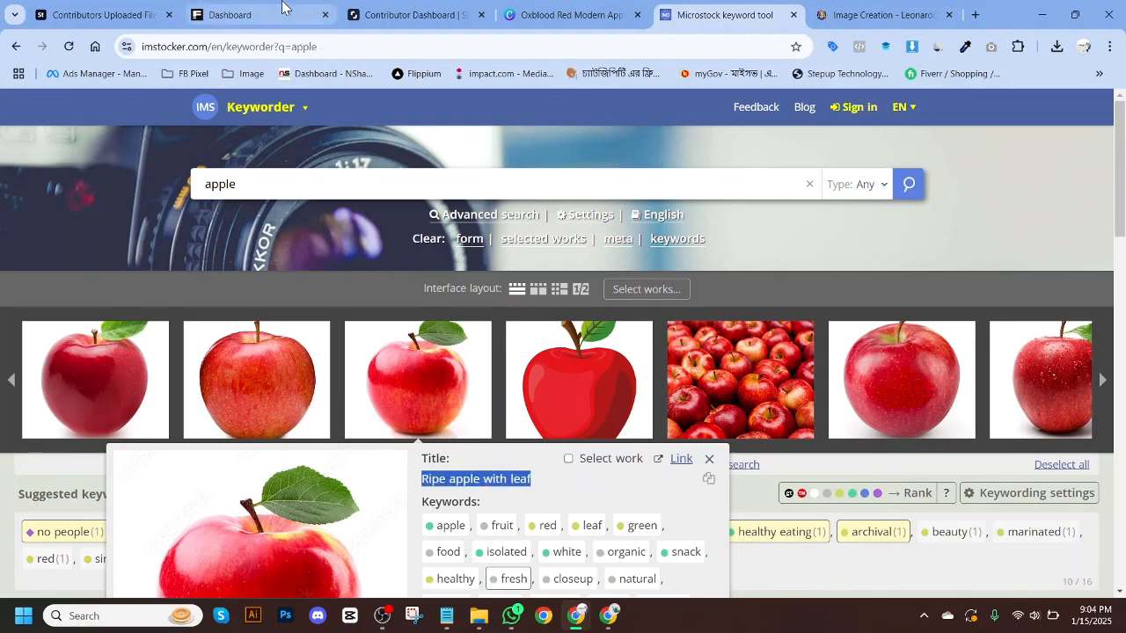
Step: Replace the title of both selected apple files on Adobe Stock with the copied "Ripe apple with leaf"
{"action": "left_click", "coordinate": [88, 14]}
{"action": "left_click", "coordinate": [920, 344]}
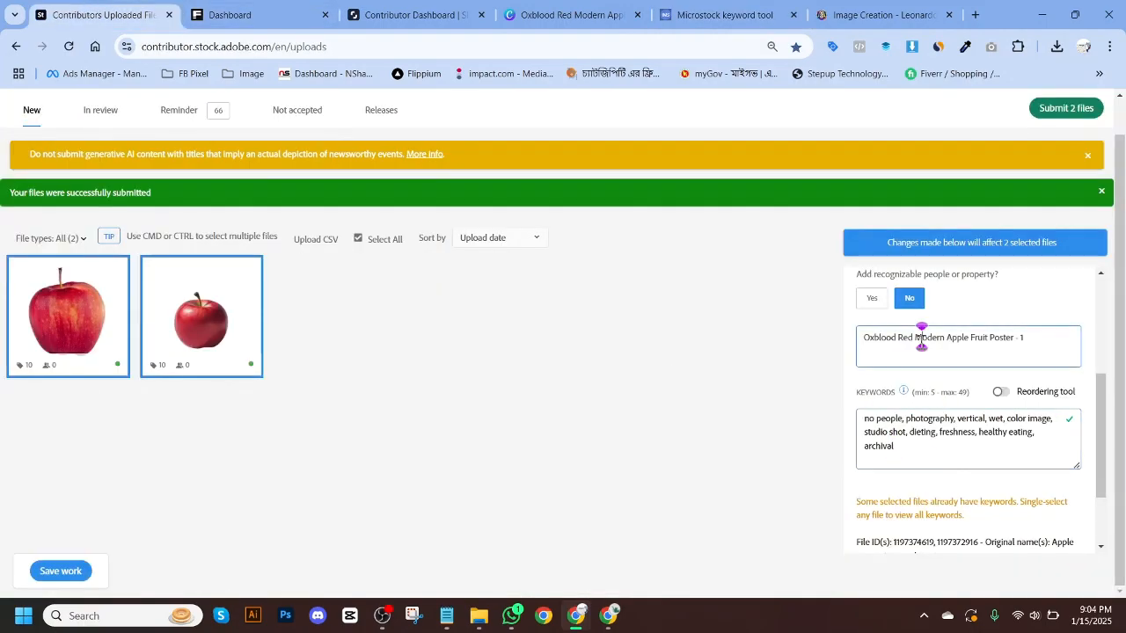
{"action": "key", "text": "ctrl+a"}
{"action": "key", "text": "ctrl+v"}
{"action": "scroll", "coordinate": [1056, 408], "scroll_direction": "up", "scroll_amount": 3}
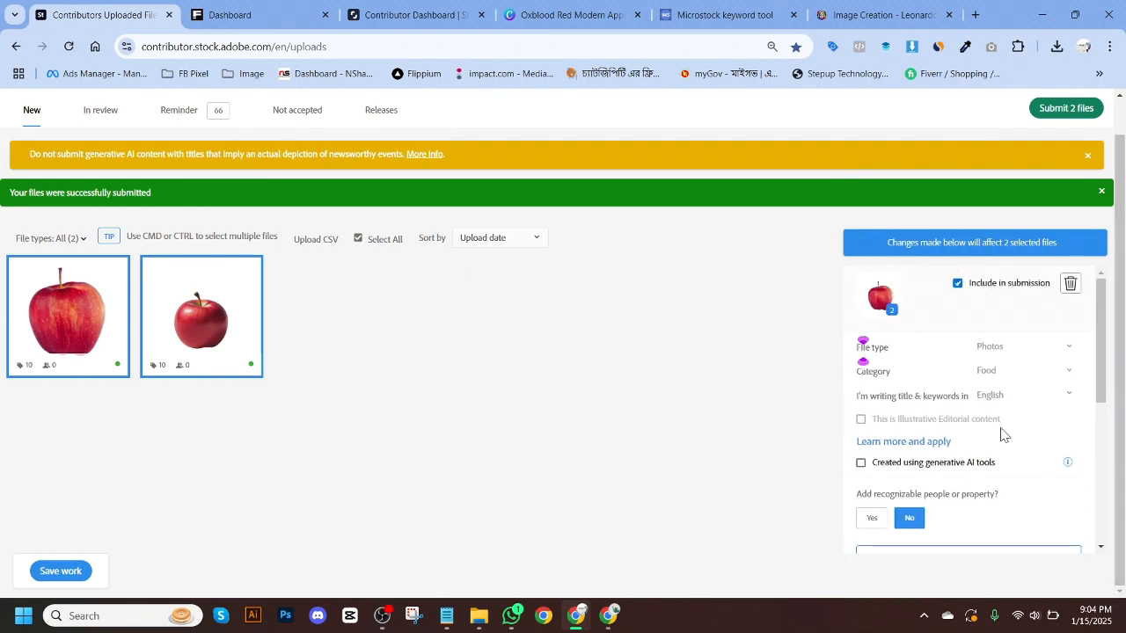
{"action": "left_click", "coordinate": [589, 350]}
{"action": "scroll", "coordinate": [1055, 268], "scroll_direction": "down", "scroll_amount": 10}
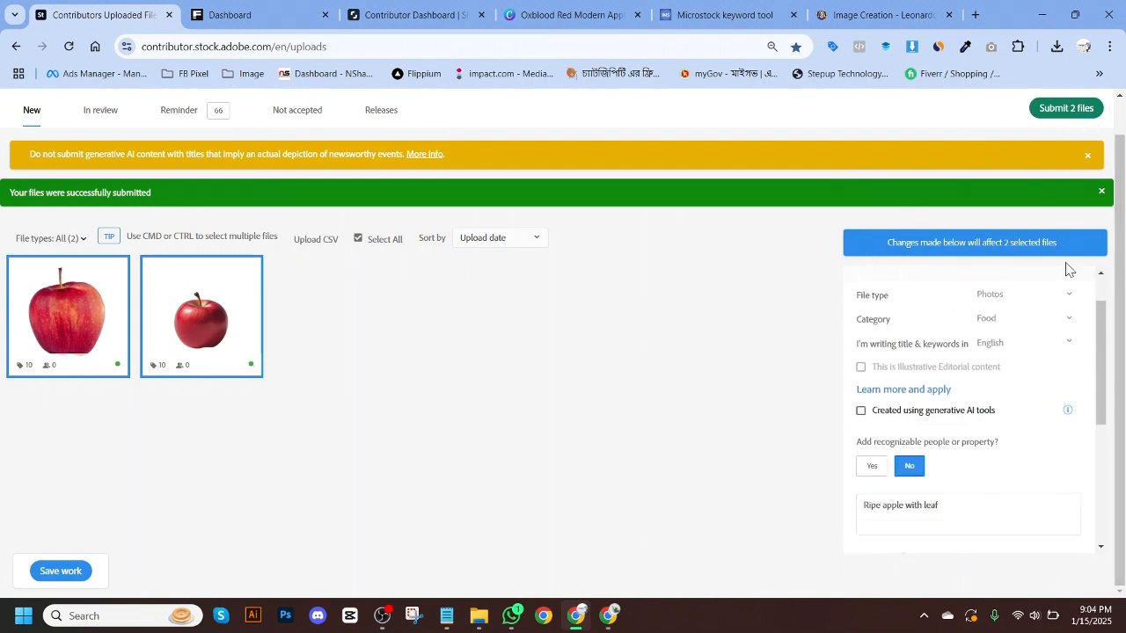
Step: Save the changes and submit the two apple files to Adobe Stock for review
{"action": "left_click", "coordinate": [63, 573]}
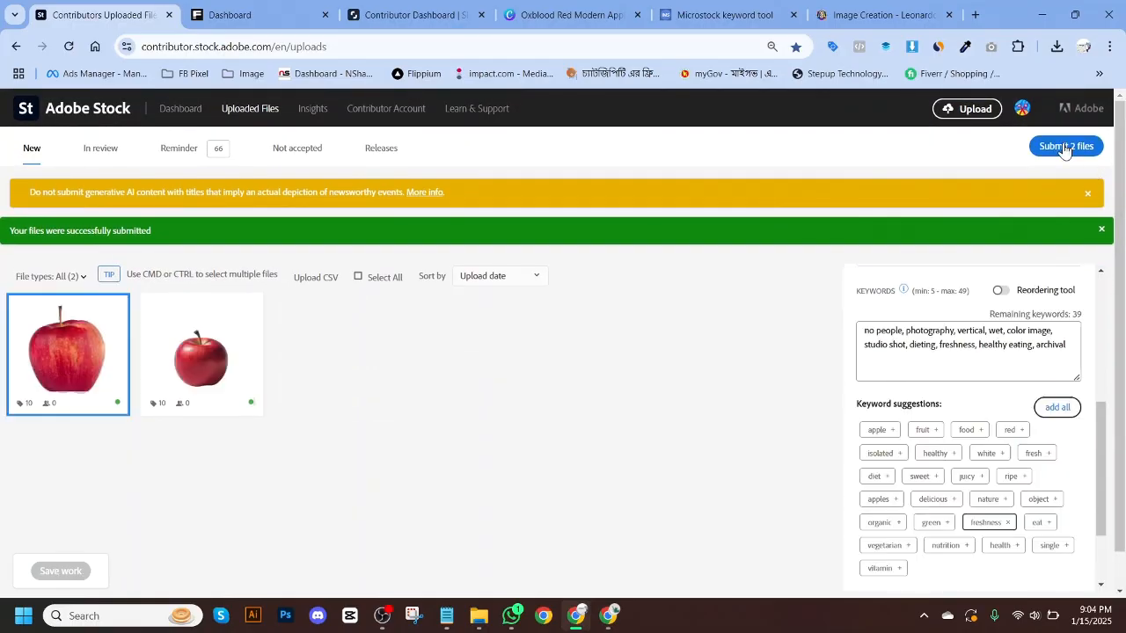
{"action": "left_click", "coordinate": [1064, 147]}
{"action": "left_click", "coordinate": [552, 389]}
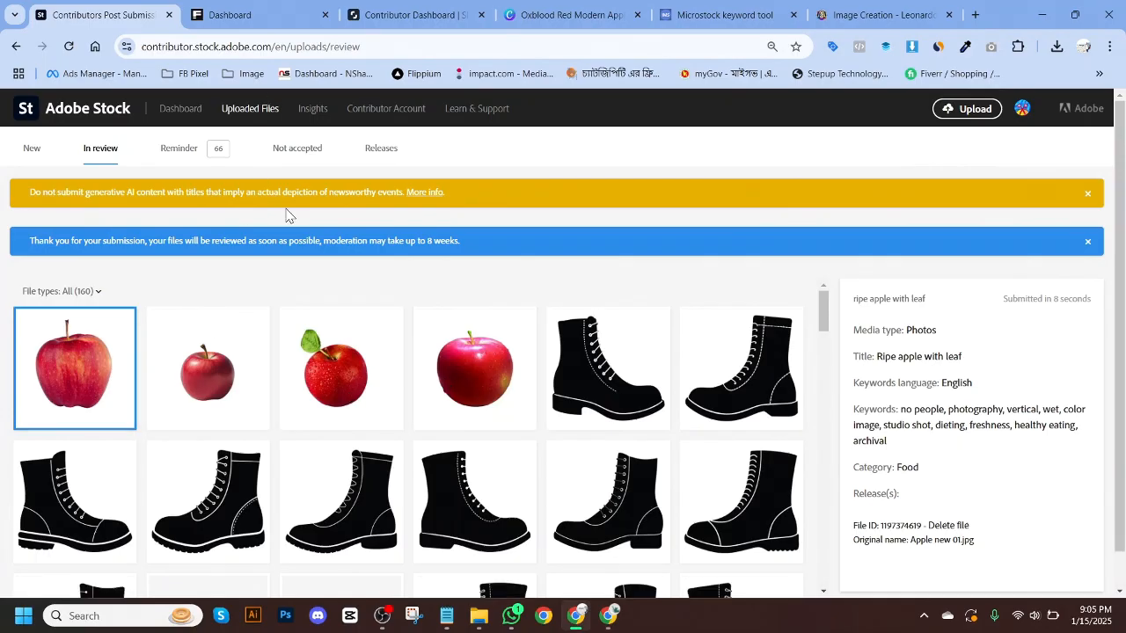
Step: Switch to Freepik Contributor, open the uploaded files and select both apple images
{"action": "left_click", "coordinate": [338, 7]}
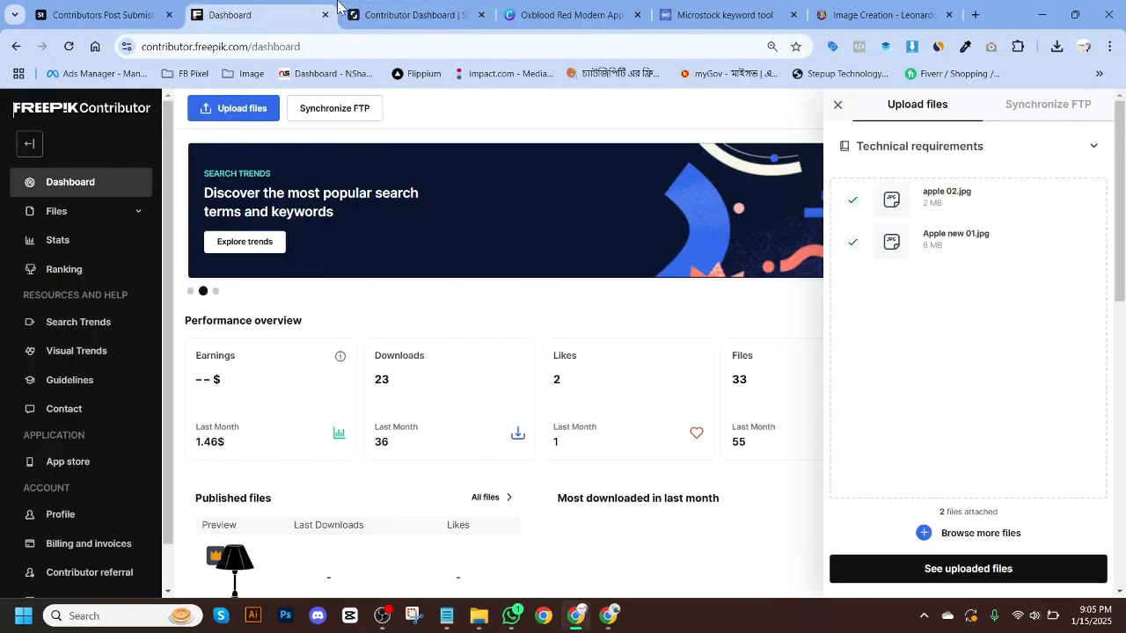
{"action": "left_click", "coordinate": [1010, 576]}
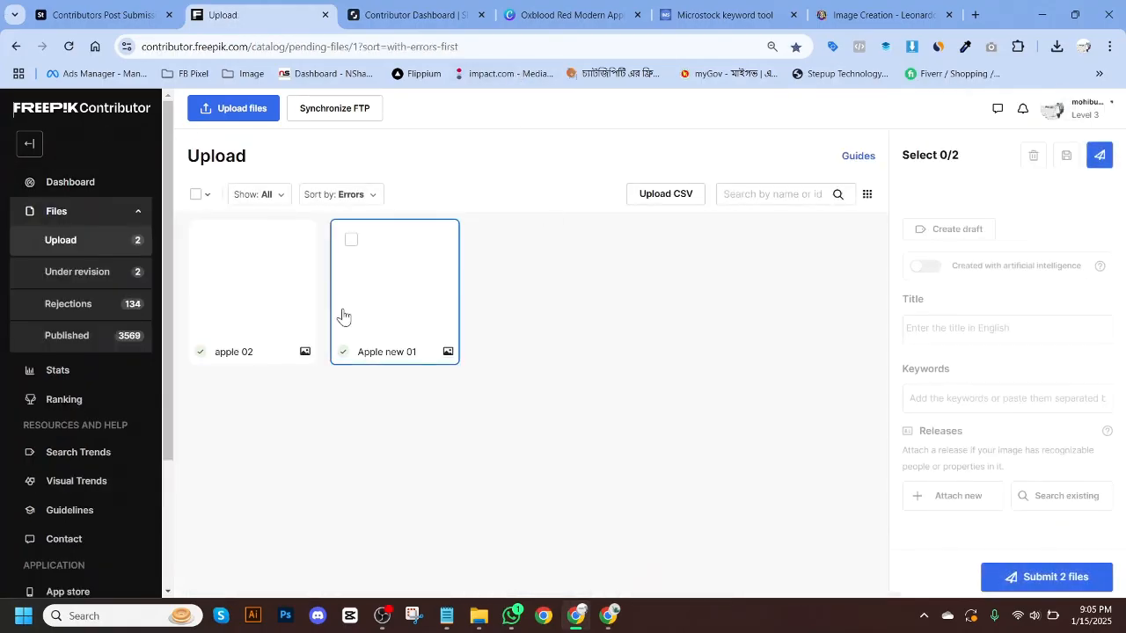
{"action": "left_click", "coordinate": [197, 201]}
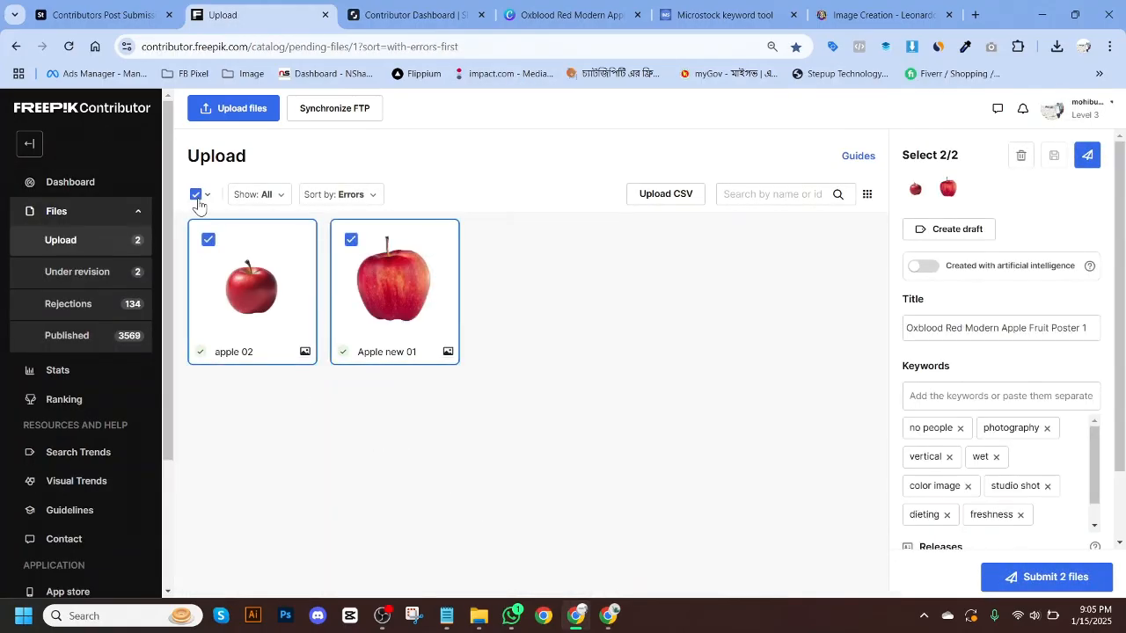
Step: Replace the title of both selected Freepik files with "Ripe apple with leaf" and submit the two files
{"action": "triple_click", "coordinate": [1012, 328]}
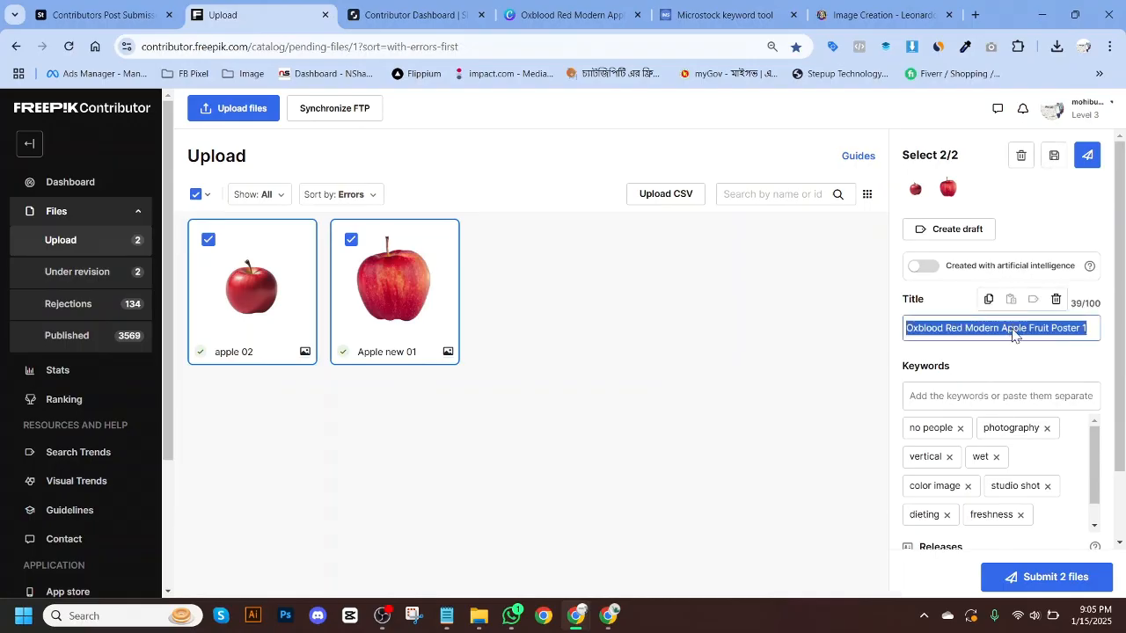
{"action": "key", "text": "super+v"}
{"action": "left_click", "coordinate": [992, 469]}
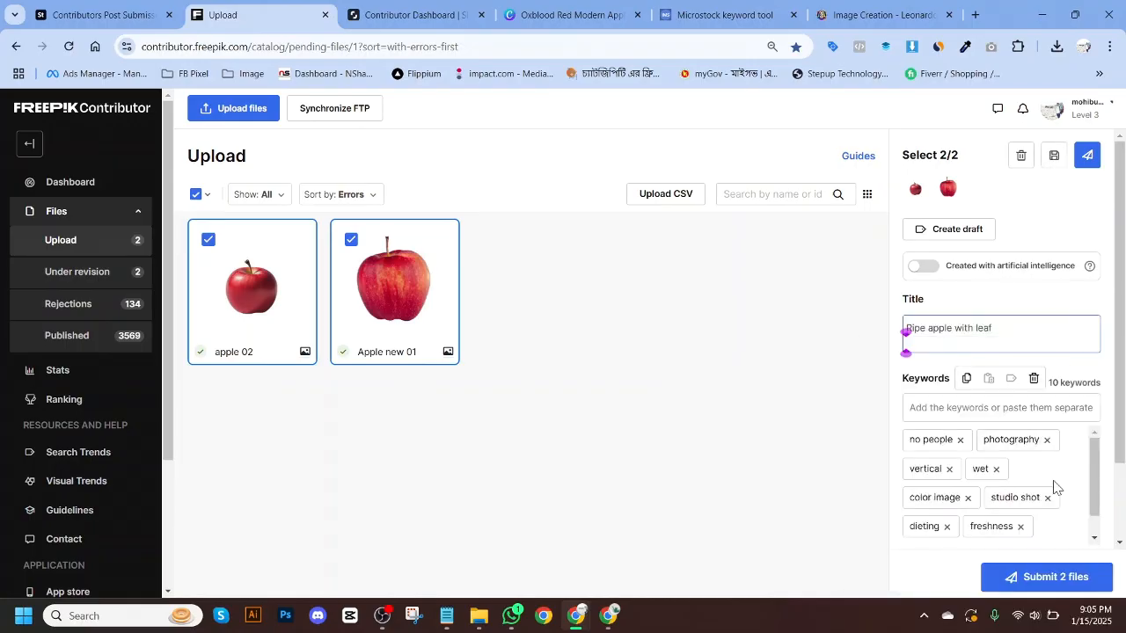
{"action": "scroll", "coordinate": [1056, 487], "scroll_direction": "down", "scroll_amount": 4}
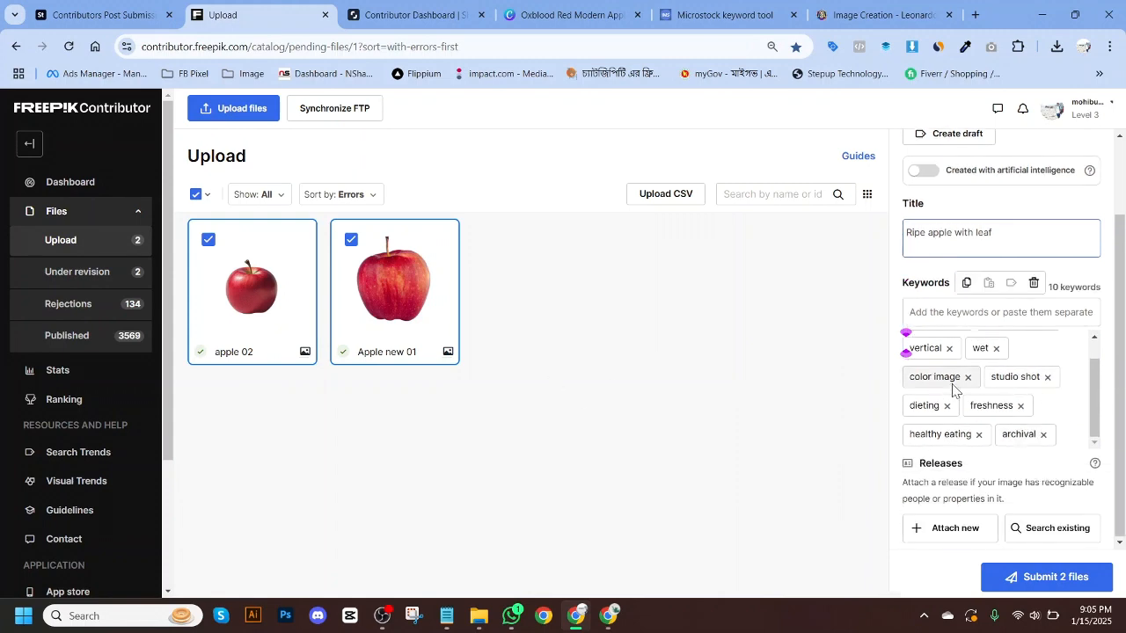
{"action": "scroll", "coordinate": [1056, 402], "scroll_direction": "up", "scroll_amount": 1}
{"action": "left_click", "coordinate": [1046, 582]}
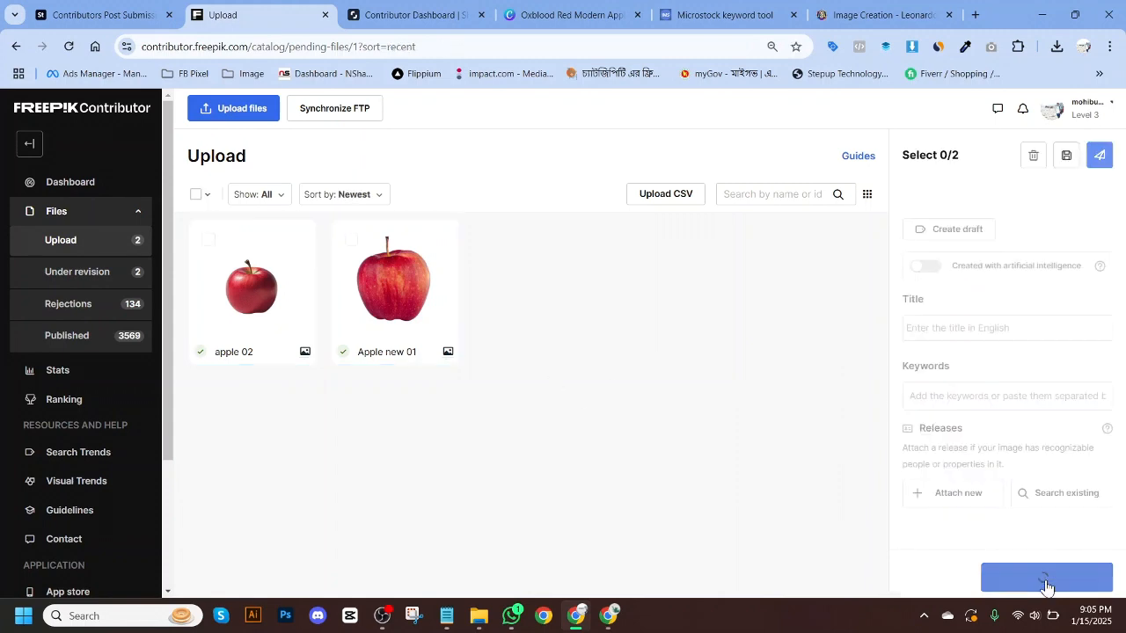
Step: Switch to Shutterstock Contributor, open the portfolio, select Apple new 01.jpg and apple 02.jpg, and dismiss the upload notice
{"action": "left_click", "coordinate": [421, 14]}
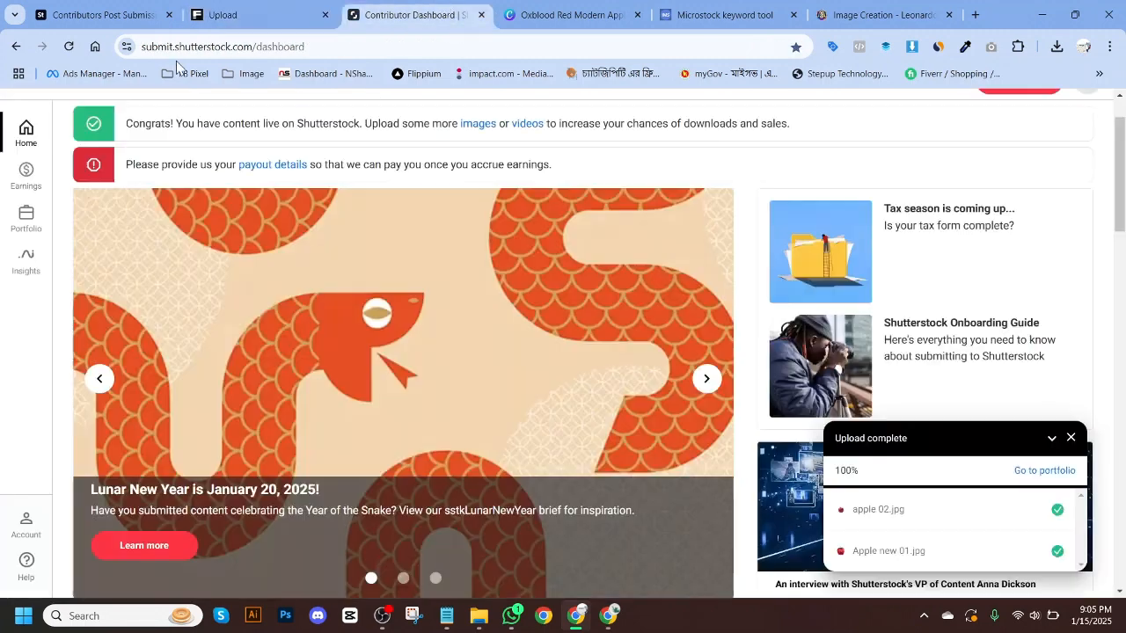
{"action": "left_click", "coordinate": [1043, 472]}
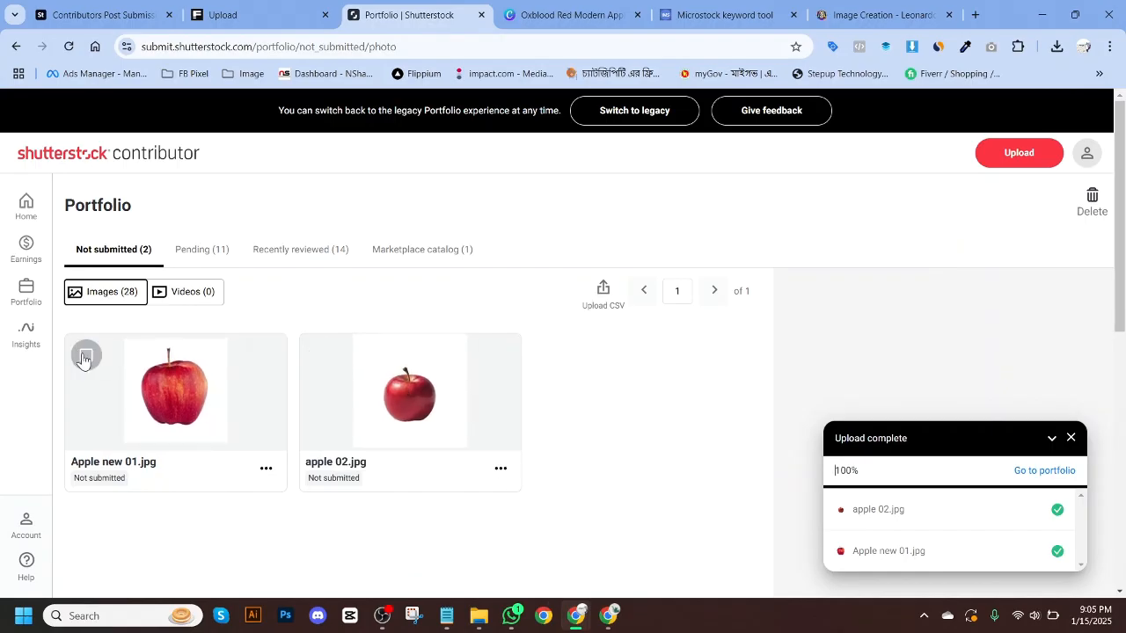
{"action": "left_click", "coordinate": [84, 357]}
{"action": "left_click", "coordinate": [320, 355]}
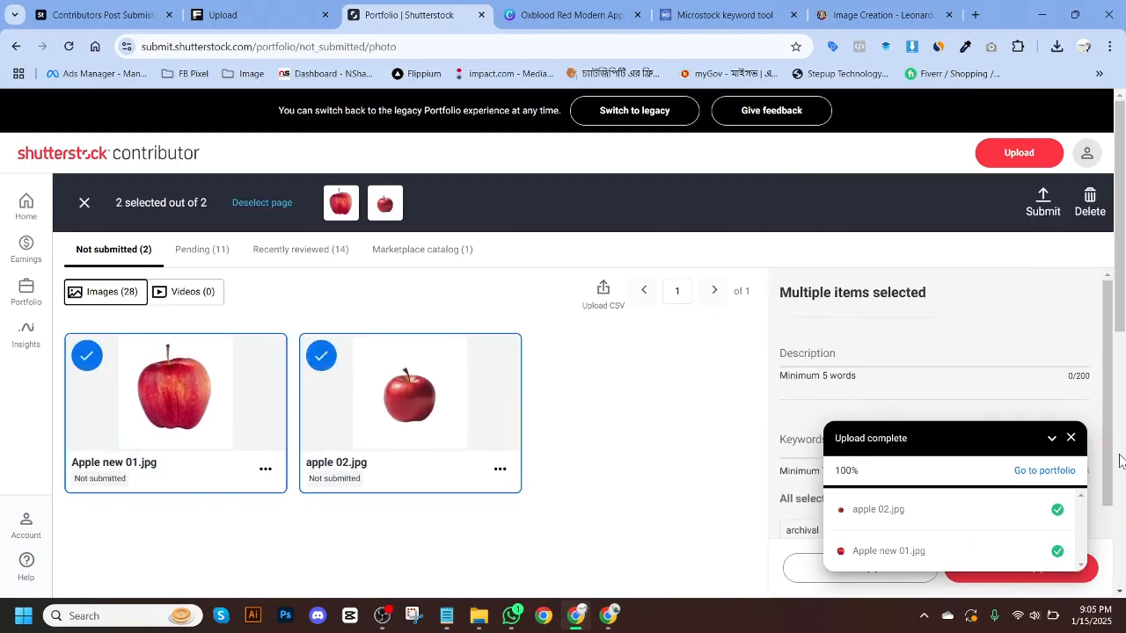
{"action": "left_click", "coordinate": [1073, 438]}
Step: Set the description of both selected Shutterstock images to the copied "Ripe apple with leaf"
{"action": "left_click", "coordinate": [841, 352]}
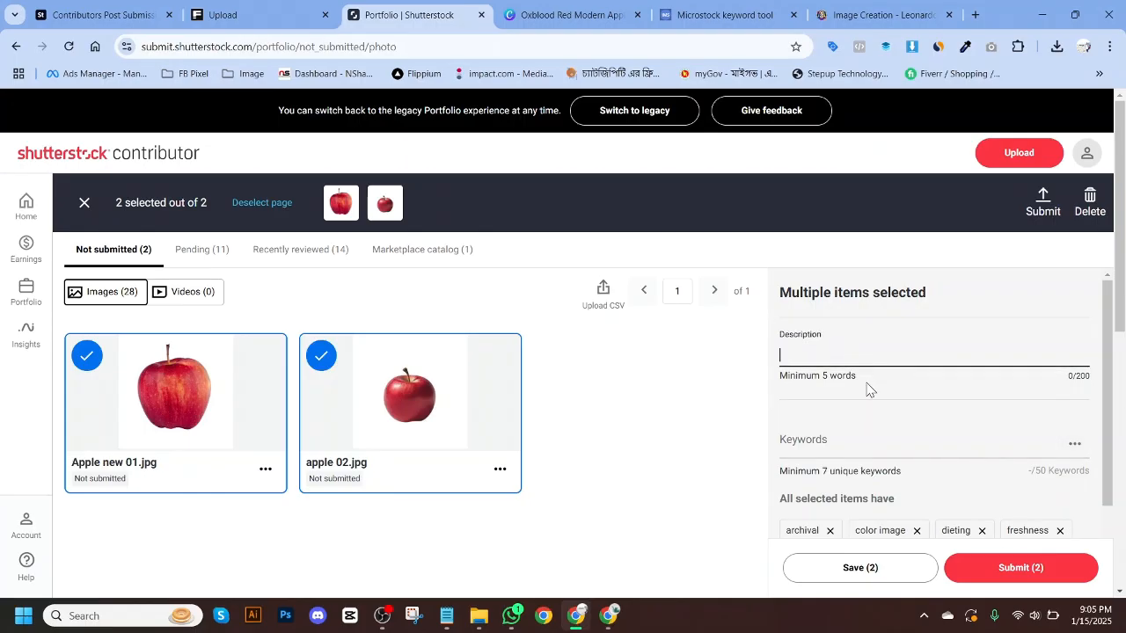
{"action": "key", "text": "super+v"}
{"action": "left_click", "coordinate": [929, 194]}
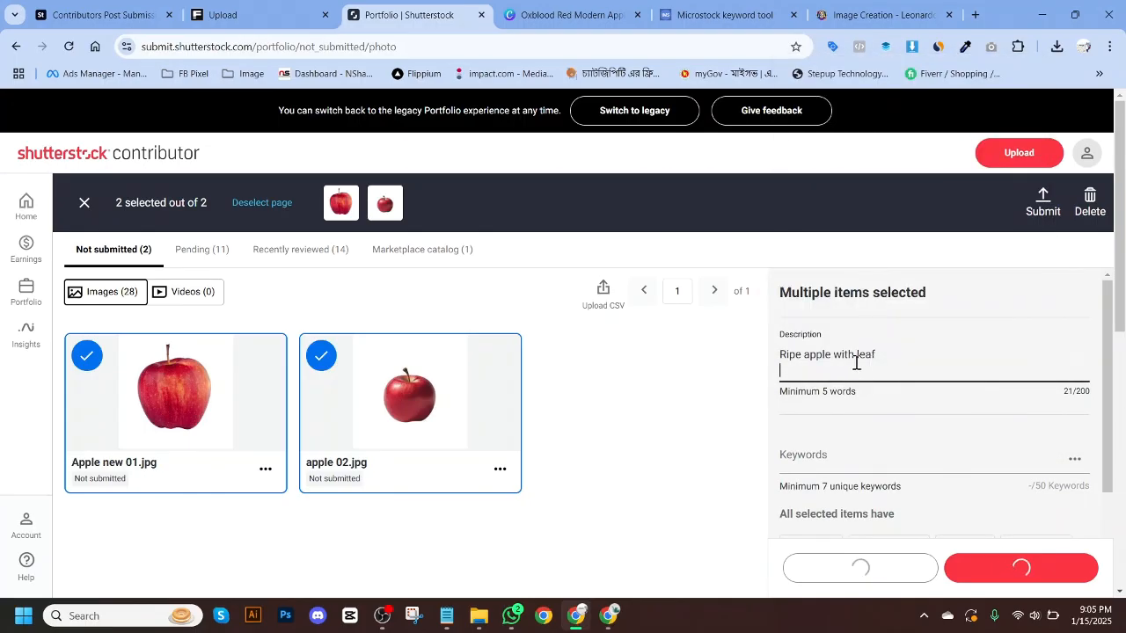
{"action": "key", "text": "BackSpace"}
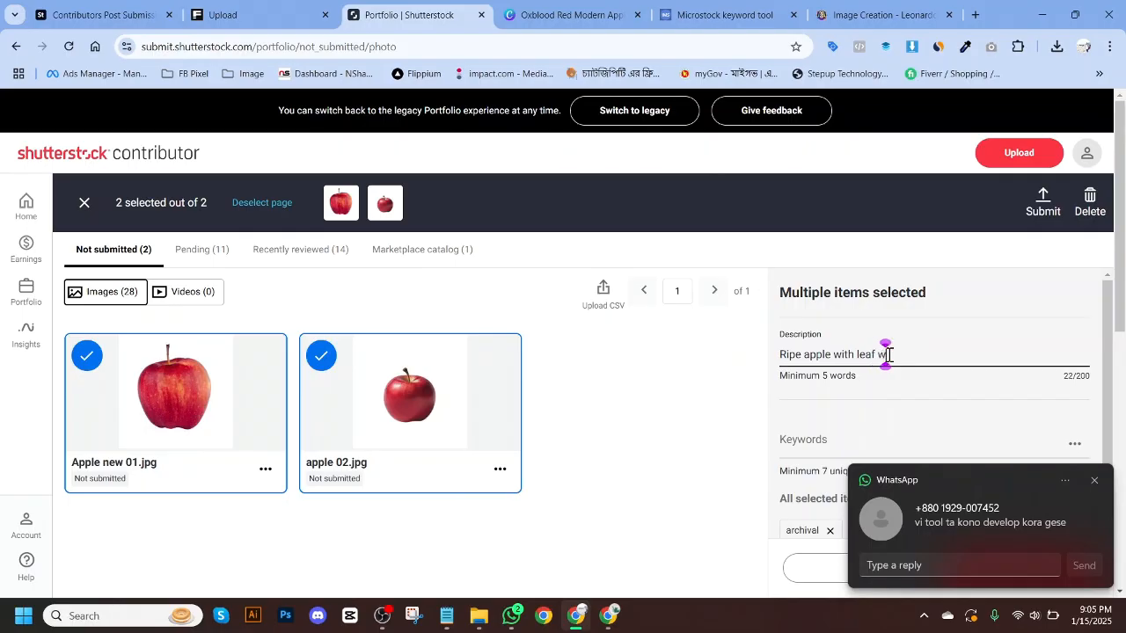
{"action": "type", "text": "with"}
{"action": "type", "text": " wh"}
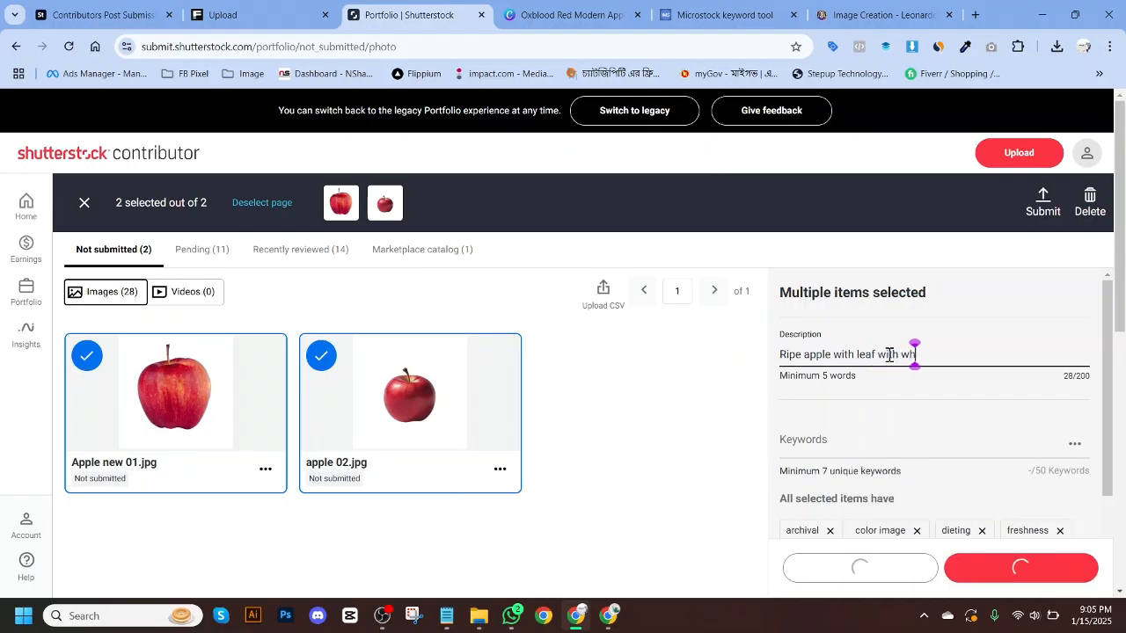
{"action": "type", "text": "ite"}
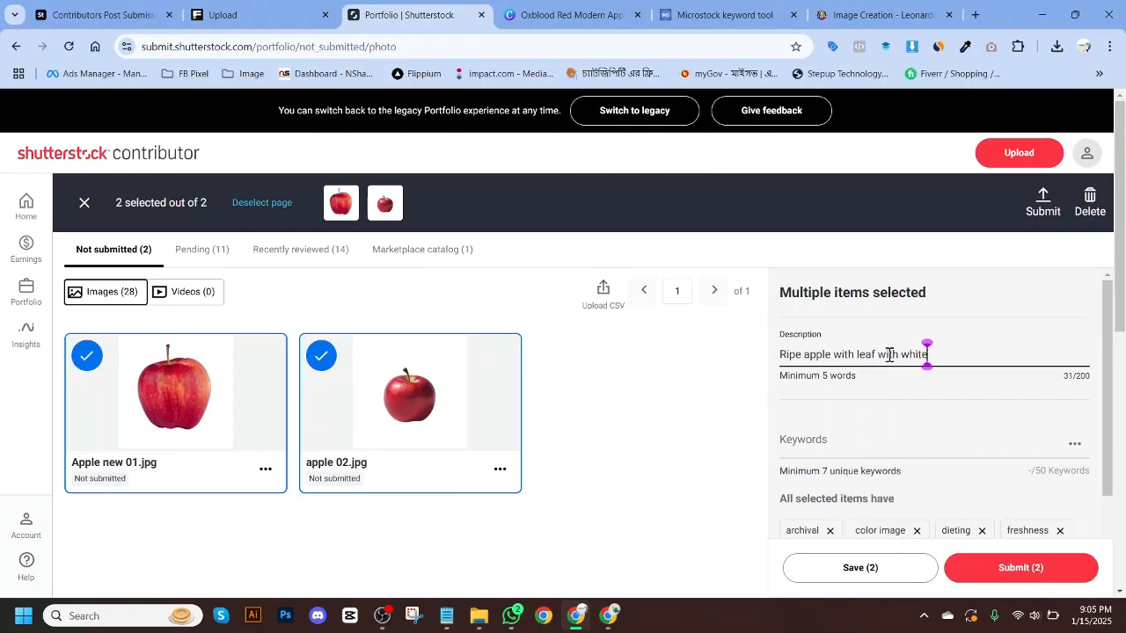
{"action": "key", "text": "BackSpace"}
{"action": "key", "text": "BackSpace"}
{"action": "key", "text": "BackSpace"}
{"action": "key", "text": "BackSpace"}
{"action": "key", "text": "BackSpace"}
{"action": "key", "text": "BackSpace"}
{"action": "key", "text": "BackSpace"}
{"action": "key", "text": "BackSpace"}
{"action": "key", "text": "BackSpace"}
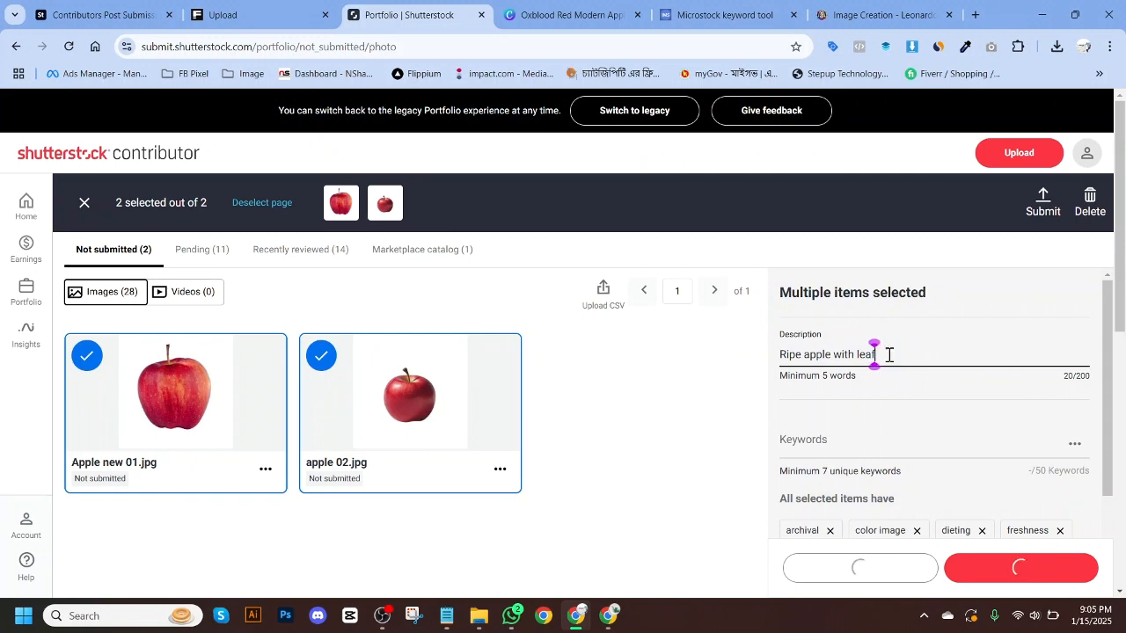
Step: Copy the title "Red Apple" from the second apple result in IMS Keyworder
{"action": "left_click", "coordinate": [721, 15]}
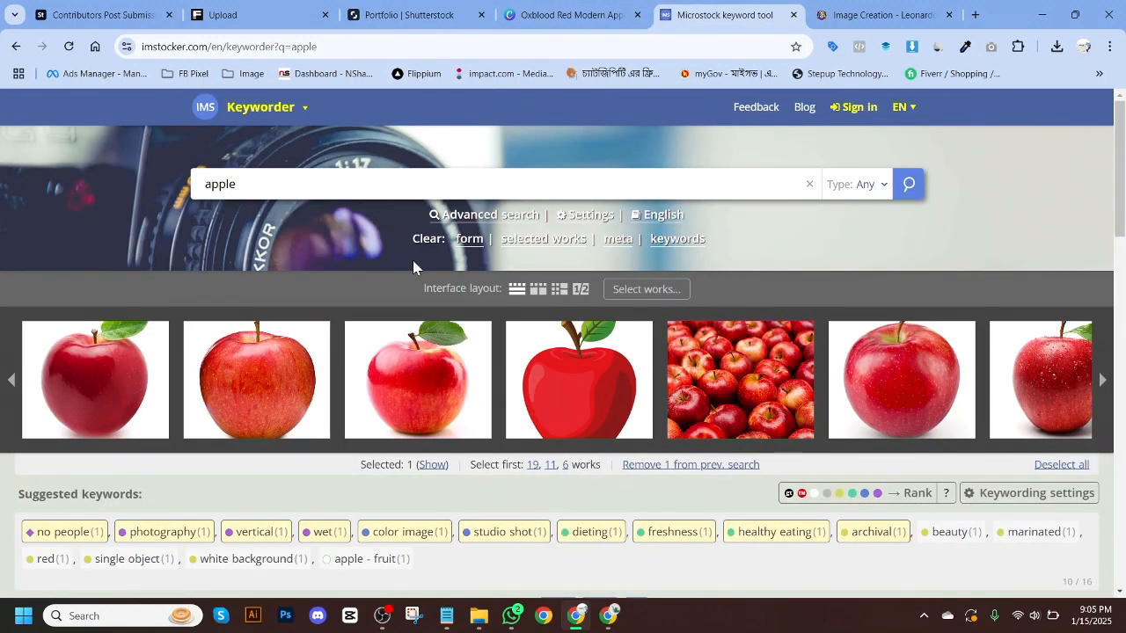
{"action": "left_click", "coordinate": [382, 410]}
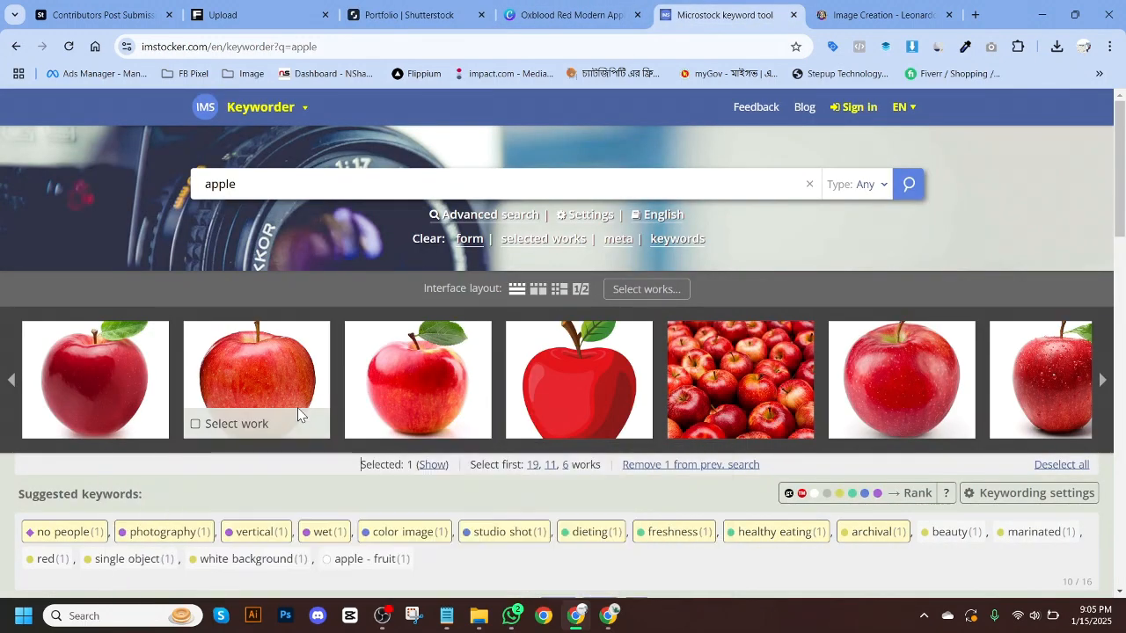
{"action": "left_click", "coordinate": [300, 414]}
{"action": "triple_click", "coordinate": [349, 477]}
{"action": "key", "text": "ctrl+c"}
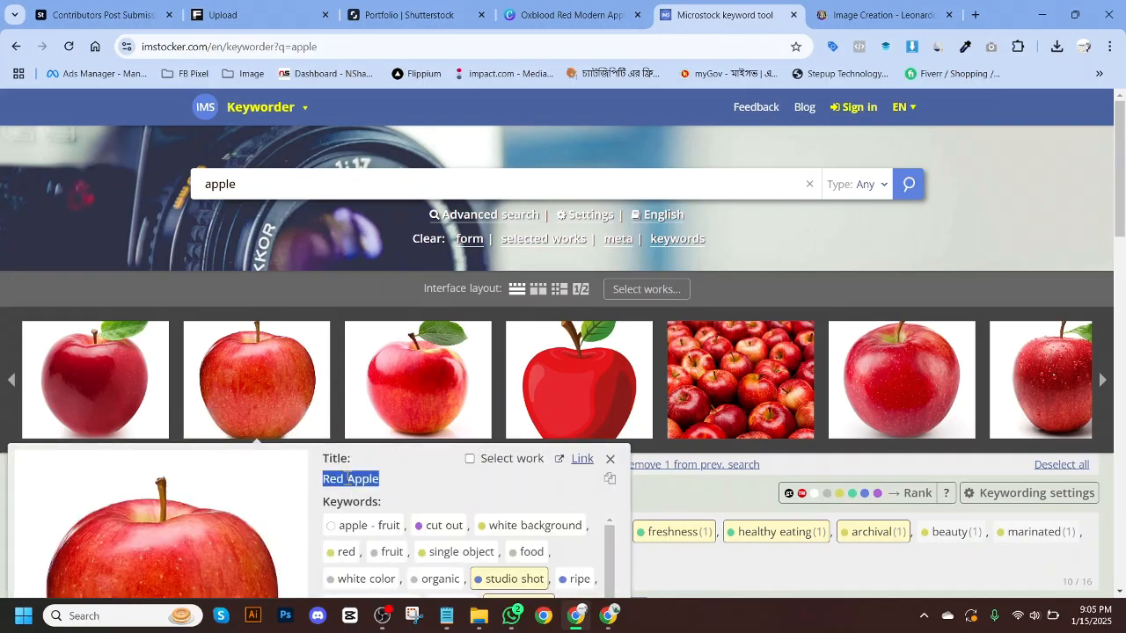
Step: Append ", Red Apple" to the description of the two selected images on Shutterstock
{"action": "left_click", "coordinate": [409, 15]}
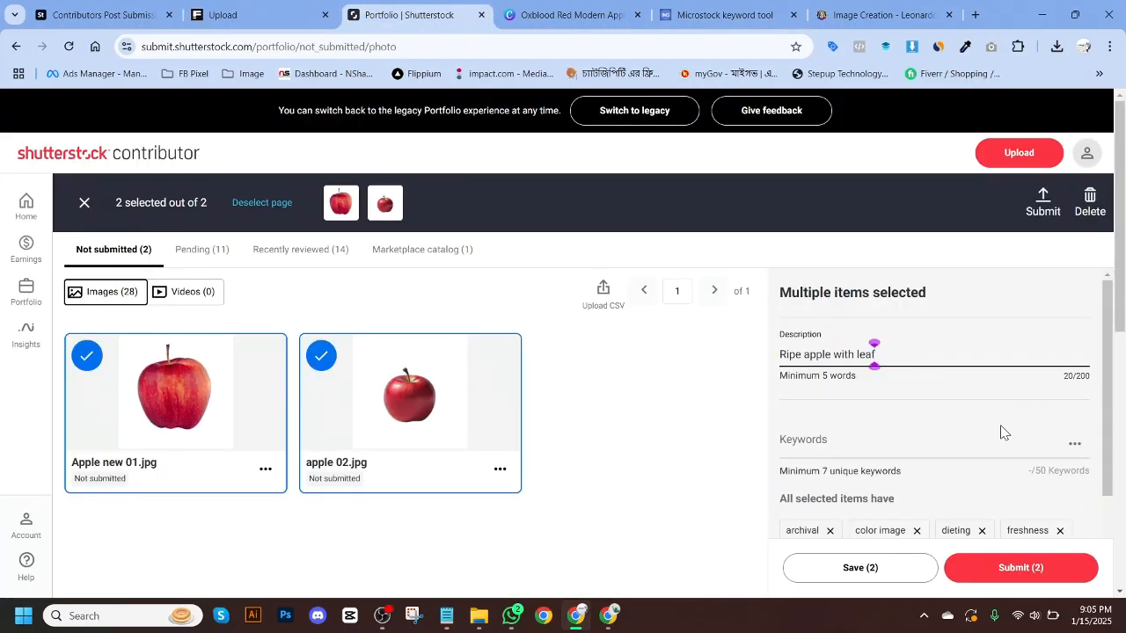
{"action": "type", "text": ","}
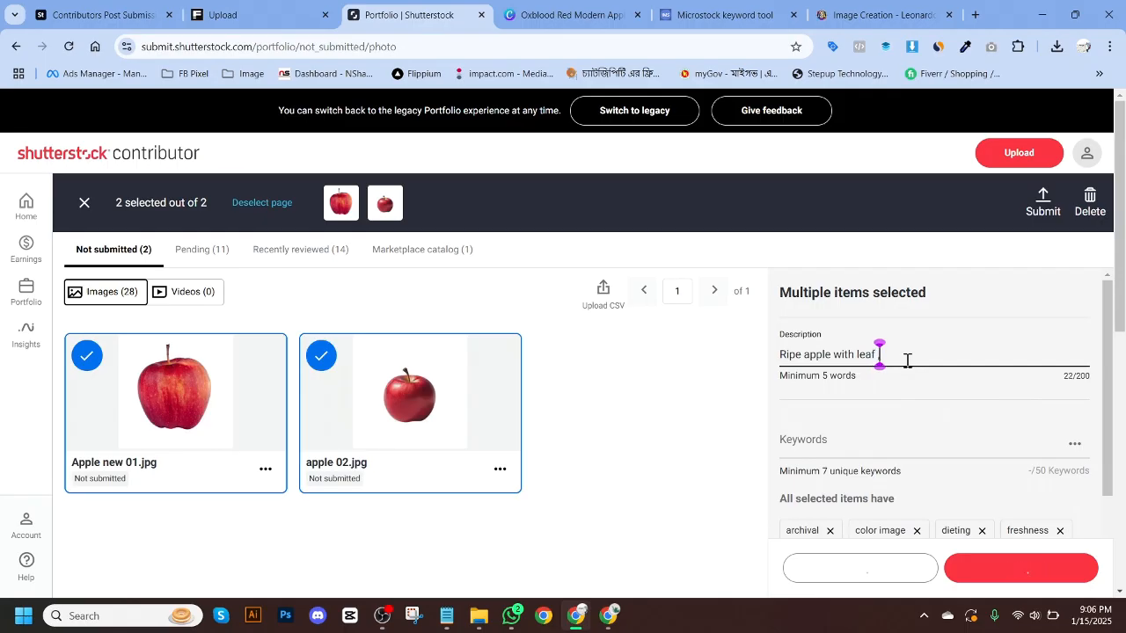
{"action": "key", "text": "ctrl+v"}
Step: Add all of Shutterstock's suggested keywords to the two selected apple images
{"action": "left_click", "coordinate": [850, 455]}
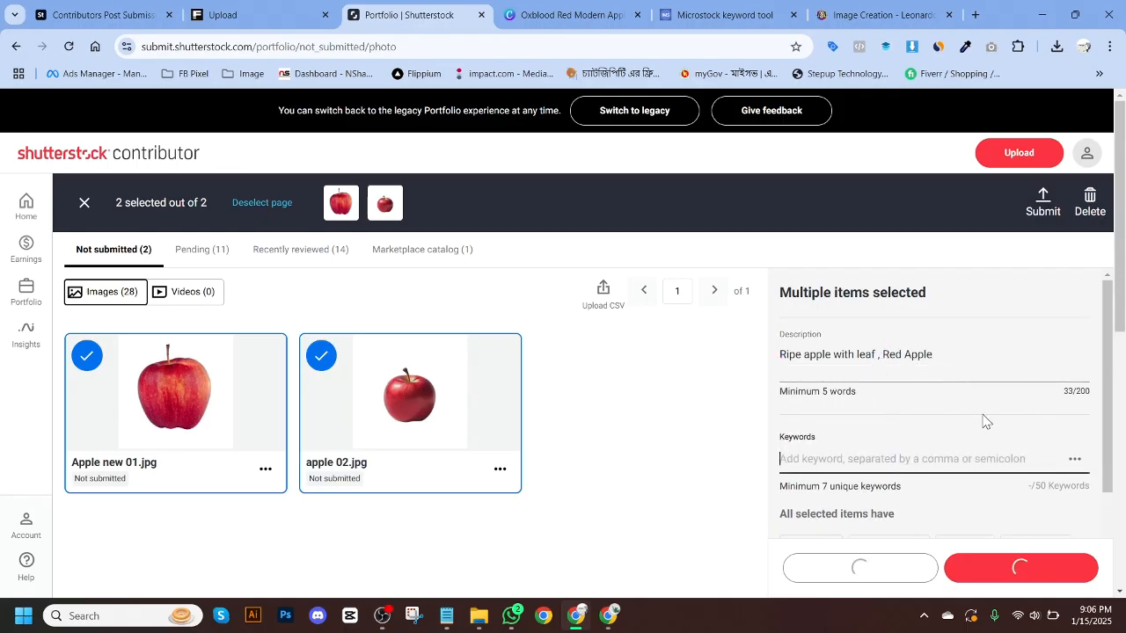
{"action": "scroll", "coordinate": [1015, 413], "scroll_direction": "down", "scroll_amount": 2}
{"action": "left_click", "coordinate": [1066, 490]}
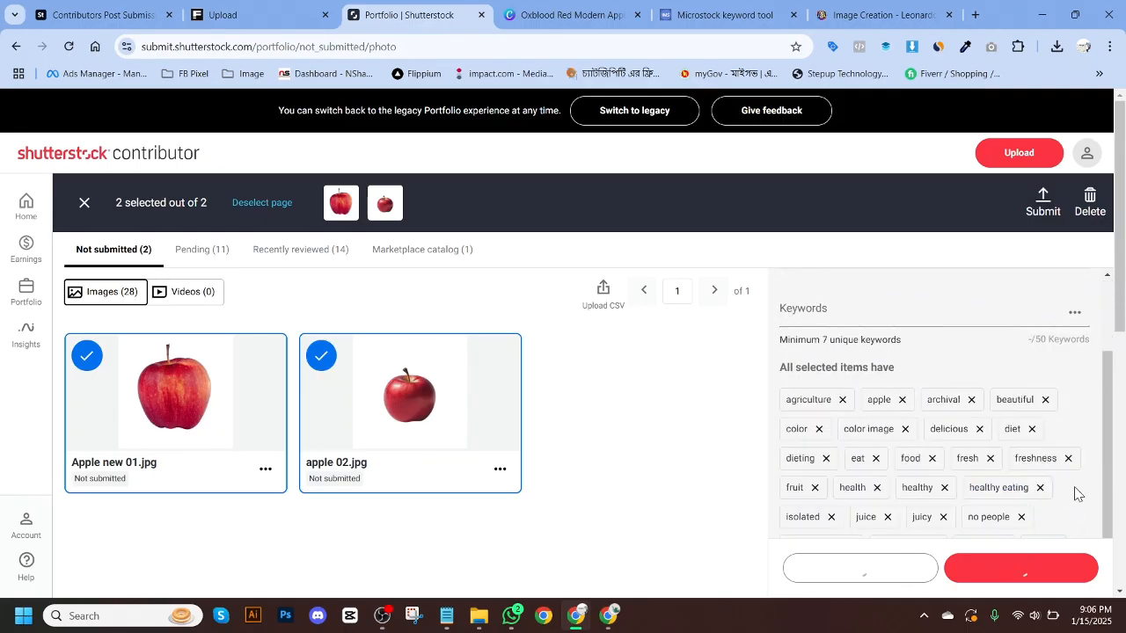
Step: Paste the copied keywords "no people, photography, vertical, wet, color image, studio shot, dieting, freshness, healthy eating, archival" into both images' keywords
{"action": "scroll", "coordinate": [877, 372], "scroll_direction": "up", "scroll_amount": 1}
{"action": "left_click", "coordinate": [830, 385]}
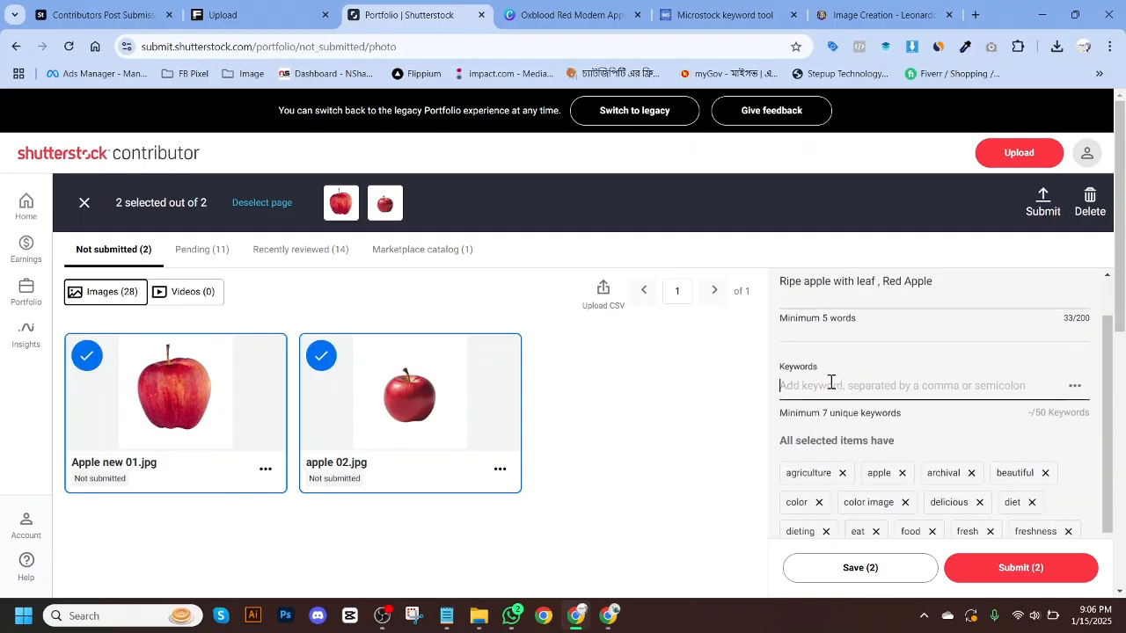
{"action": "key", "text": "super+v"}
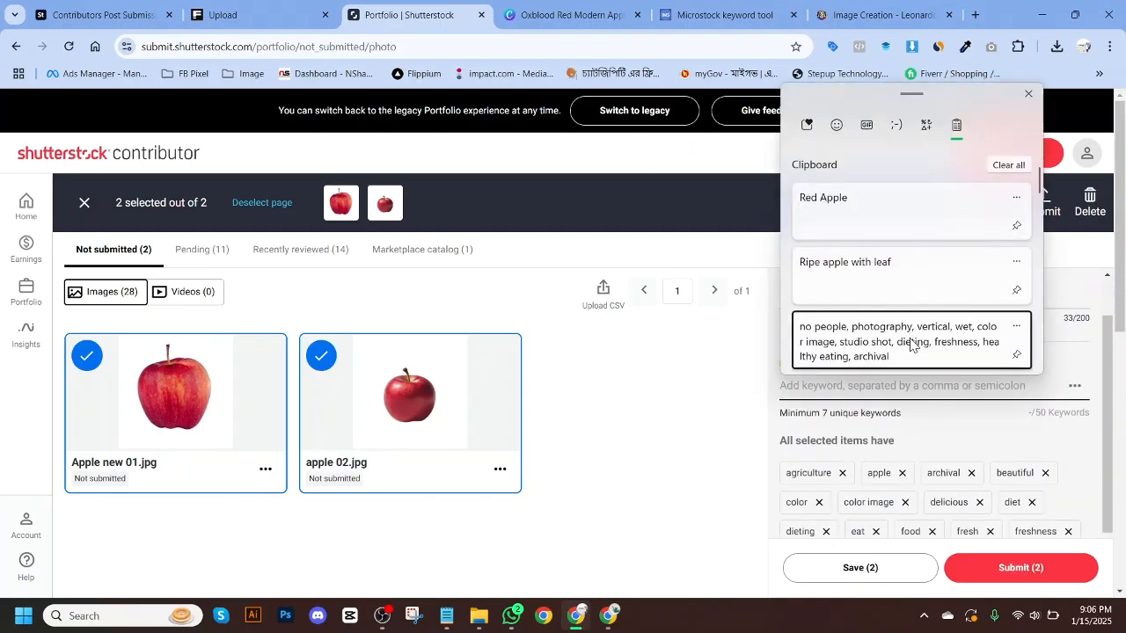
{"action": "left_click", "coordinate": [910, 344]}
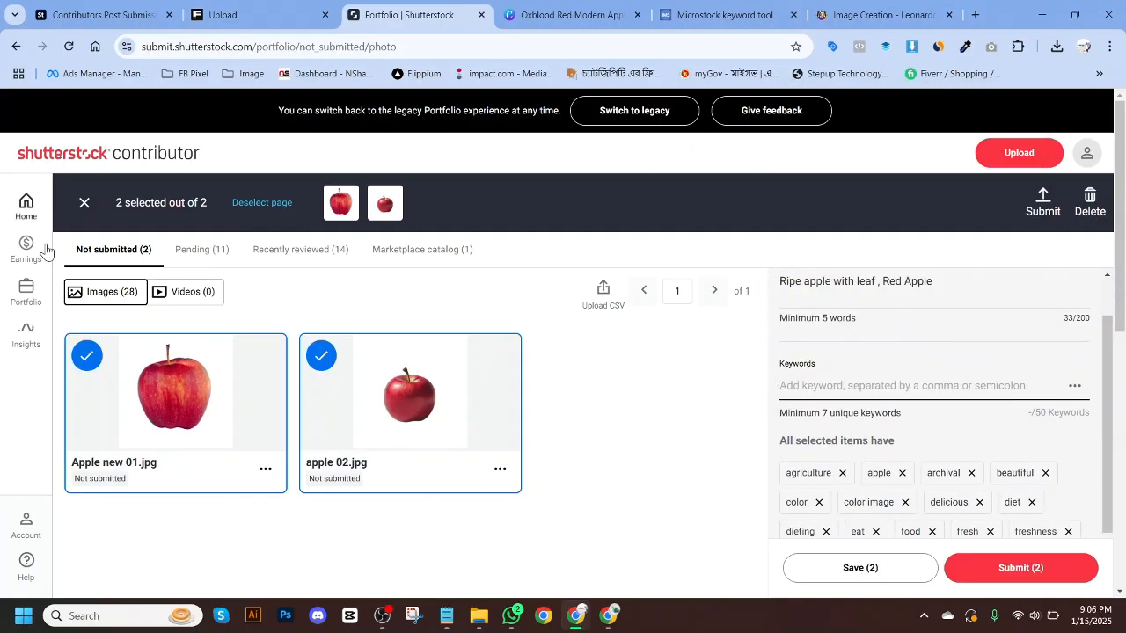
Step: Save the details of both Shutterstock images and try to submit them together
{"action": "left_click", "coordinate": [865, 568]}
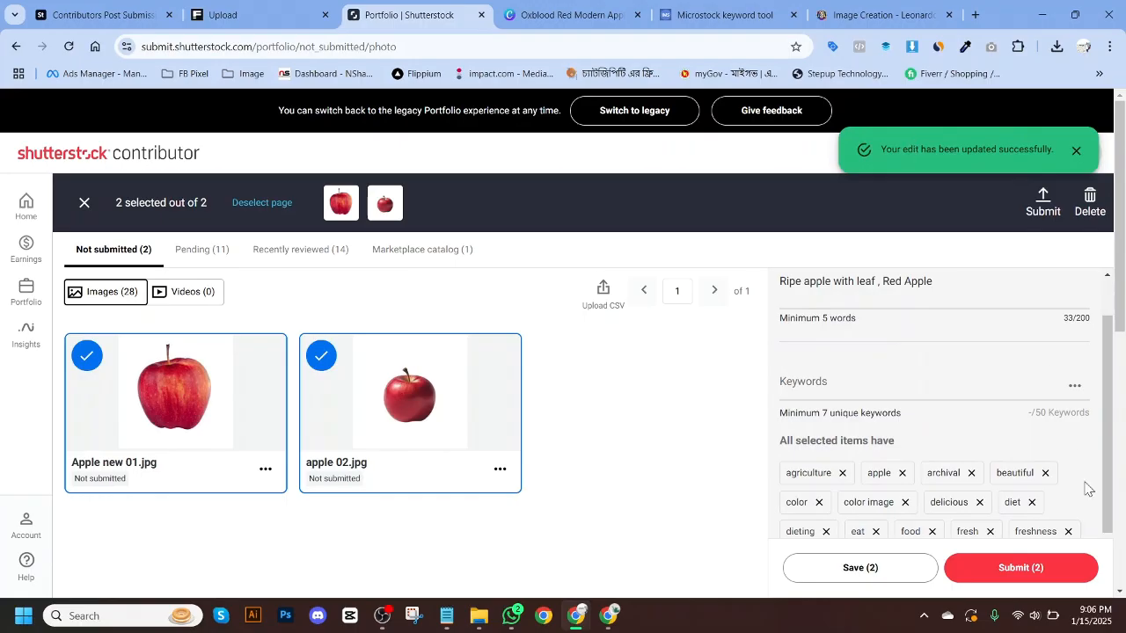
{"action": "left_click", "coordinate": [1030, 570]}
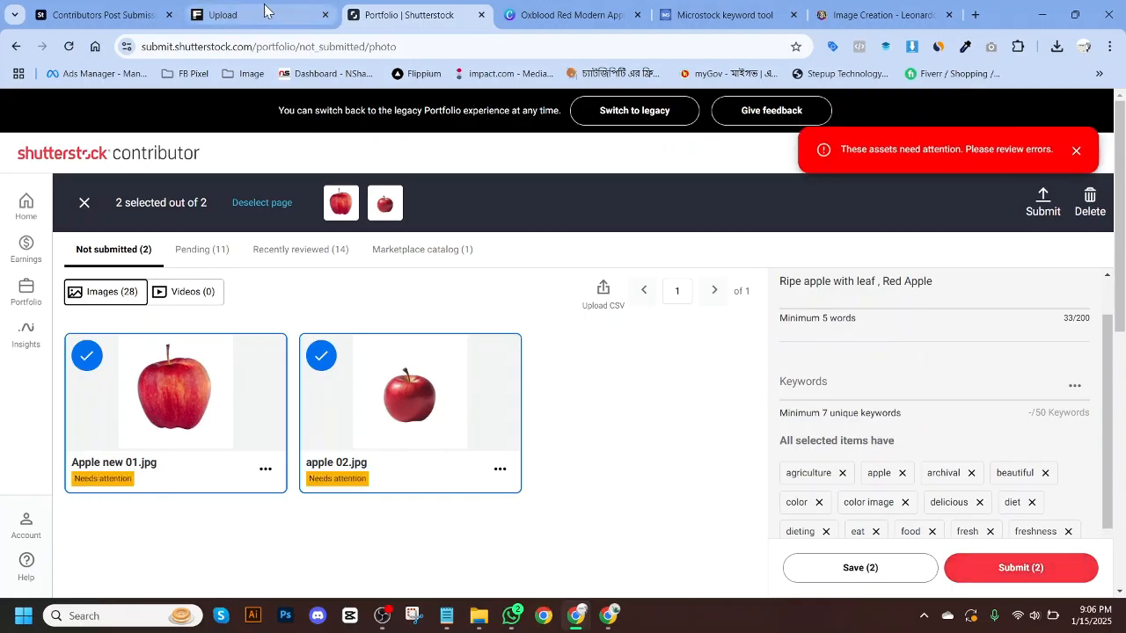
Step: Select apple 02.jpg alone and set its Category 1 to Food and drink
{"action": "left_click", "coordinate": [437, 460]}
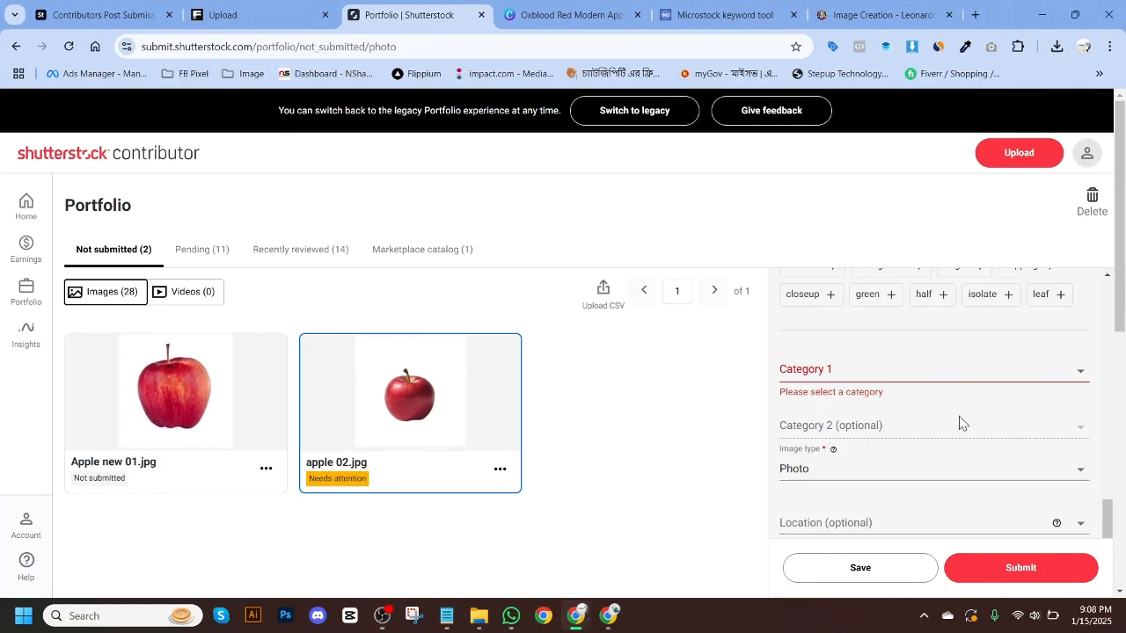
{"action": "left_click", "coordinate": [966, 371]}
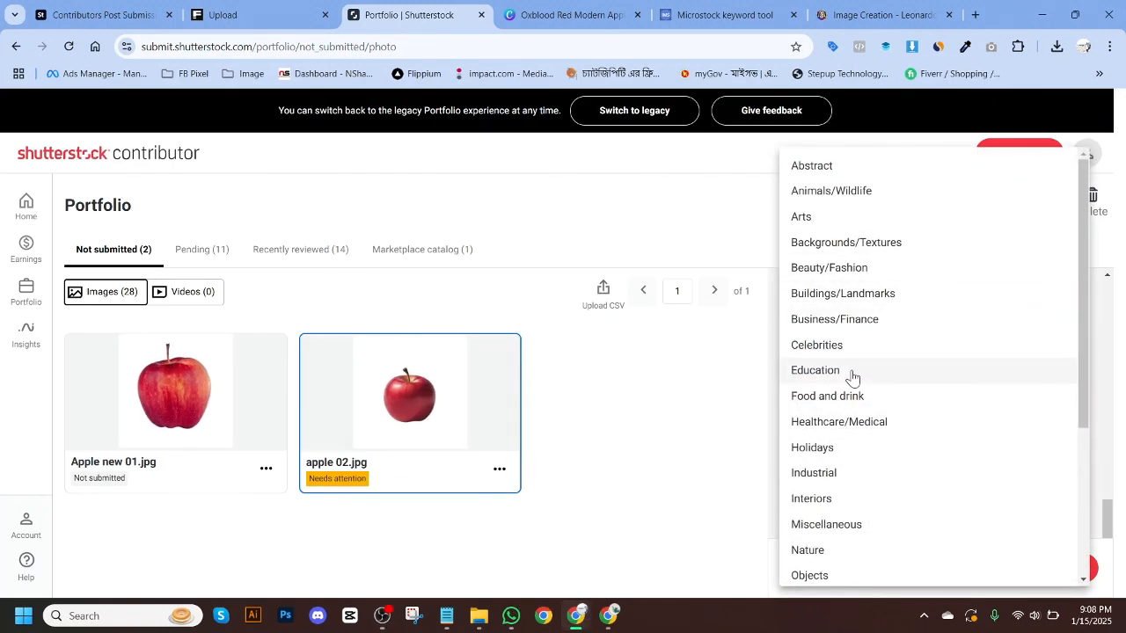
{"action": "left_click", "coordinate": [844, 402]}
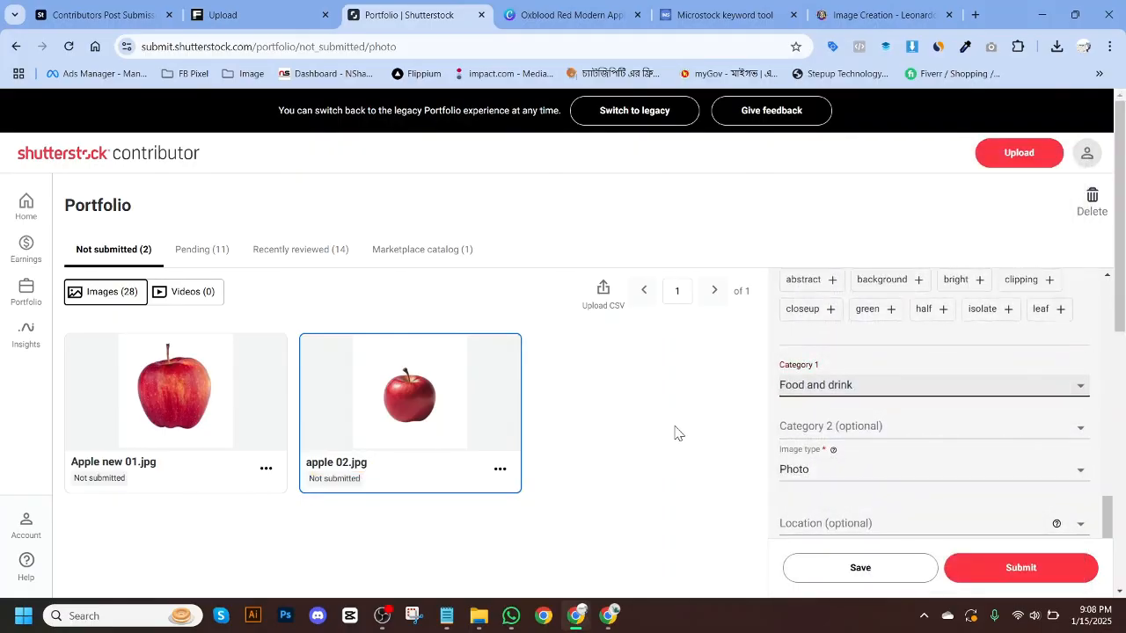
{"action": "scroll", "coordinate": [898, 394], "scroll_direction": "up", "scroll_amount": 3}
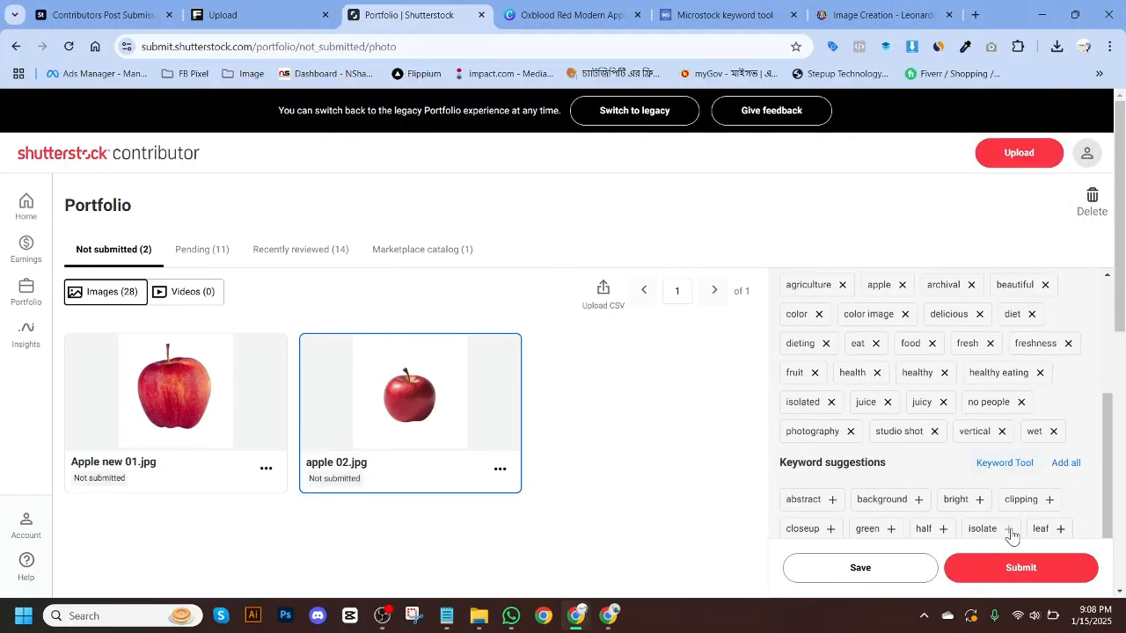
Step: Save and submit apple 02.jpg, and submit Apple new 01.jpg as well
{"action": "left_click", "coordinate": [898, 573]}
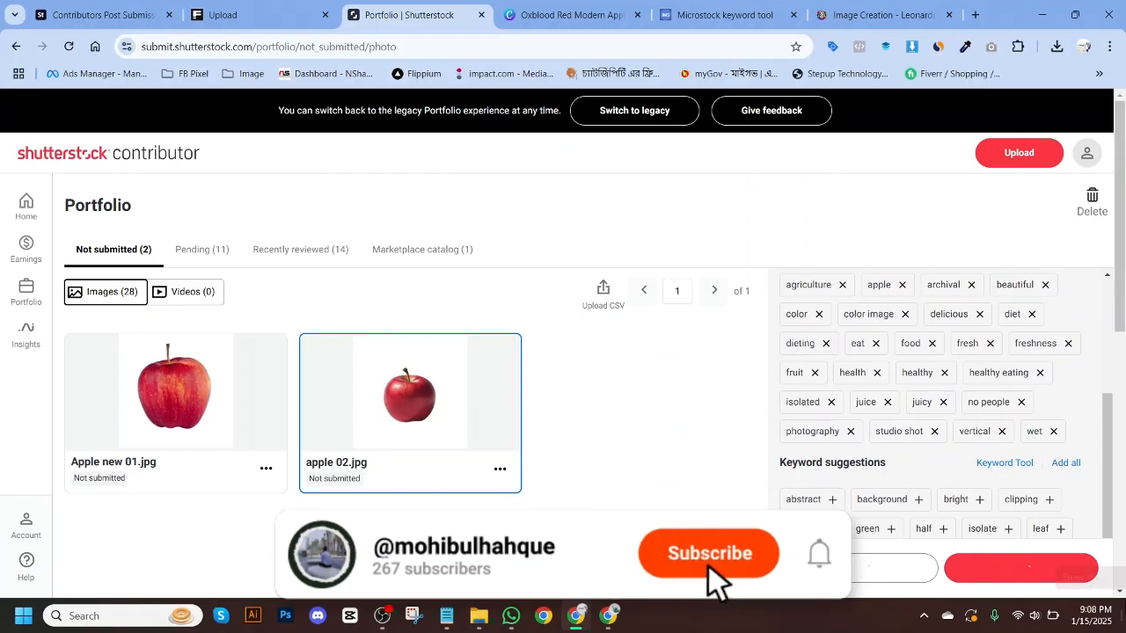
{"action": "left_click", "coordinate": [1043, 571]}
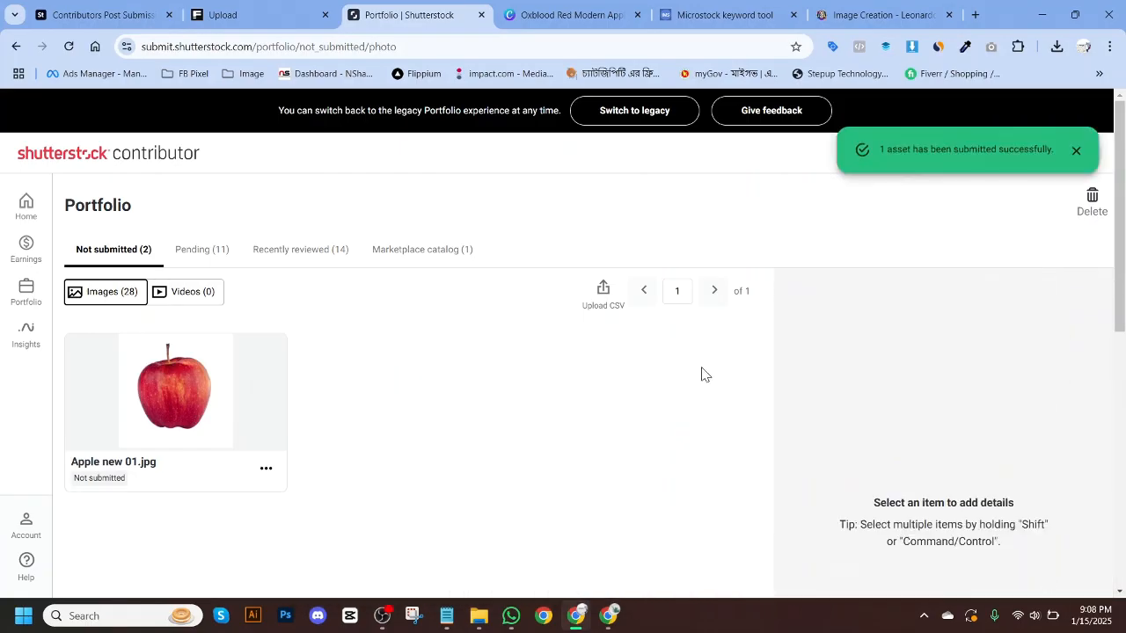
{"action": "left_click", "coordinate": [212, 388]}
{"action": "left_click", "coordinate": [1020, 568]}
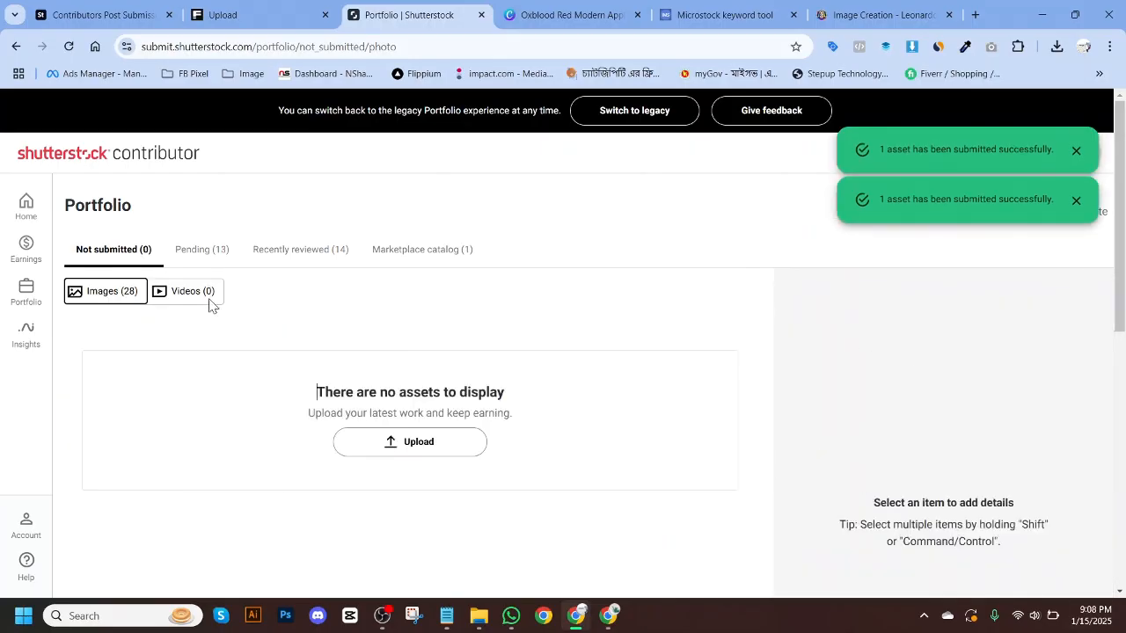
Step: Review the pending images in the Shutterstock portfolio for the submitted apple files
{"action": "left_click", "coordinate": [189, 250]}
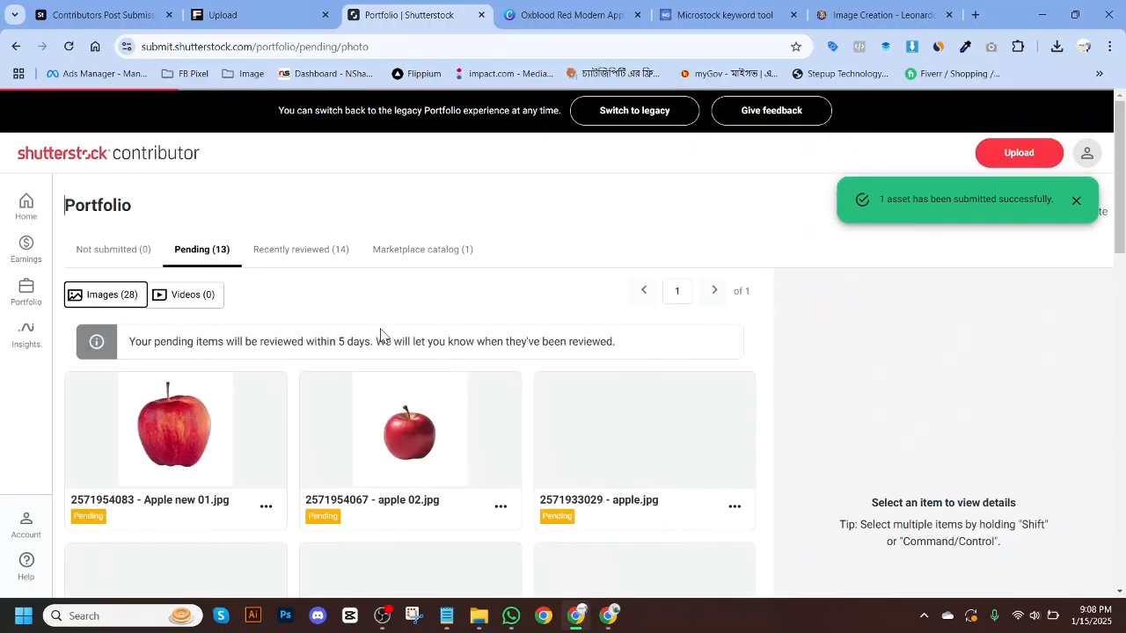
{"action": "scroll", "coordinate": [450, 362], "scroll_direction": "down", "scroll_amount": 4}
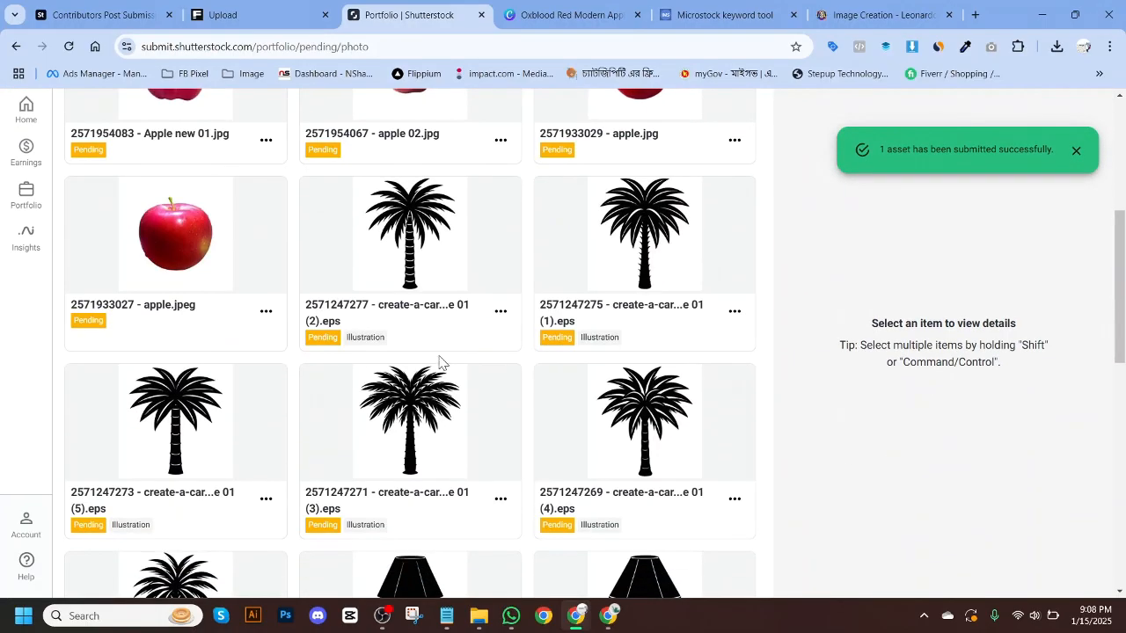
{"action": "scroll", "coordinate": [439, 361], "scroll_direction": "up", "scroll_amount": 4}
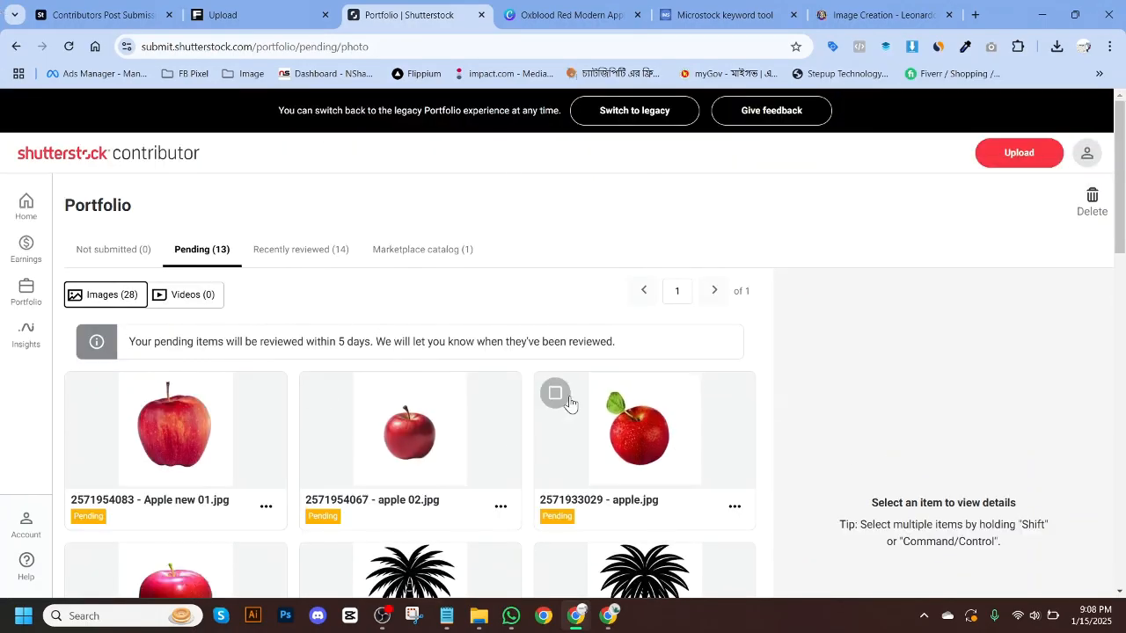